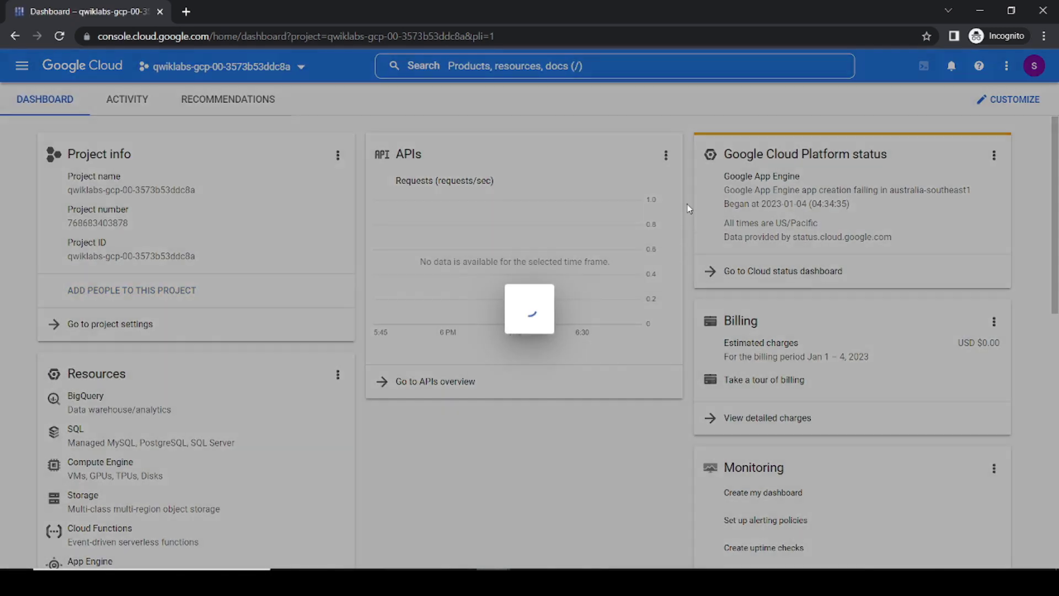
Step: Agree to the Google Cloud Terms of Service with India as the country and continue
left_click(358, 371)
left_click(641, 449)
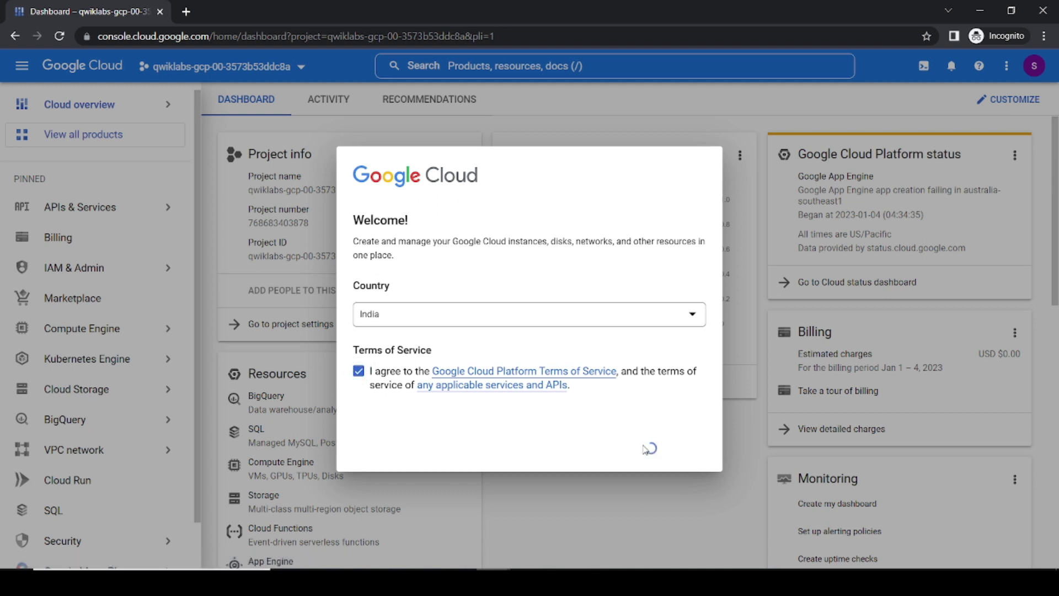
Step: Switch to the lab instructions and open the Task 1 Dialogflow CX console link in the incognito window
key("alt+Tab")
scroll(553, 293, "down", 20)
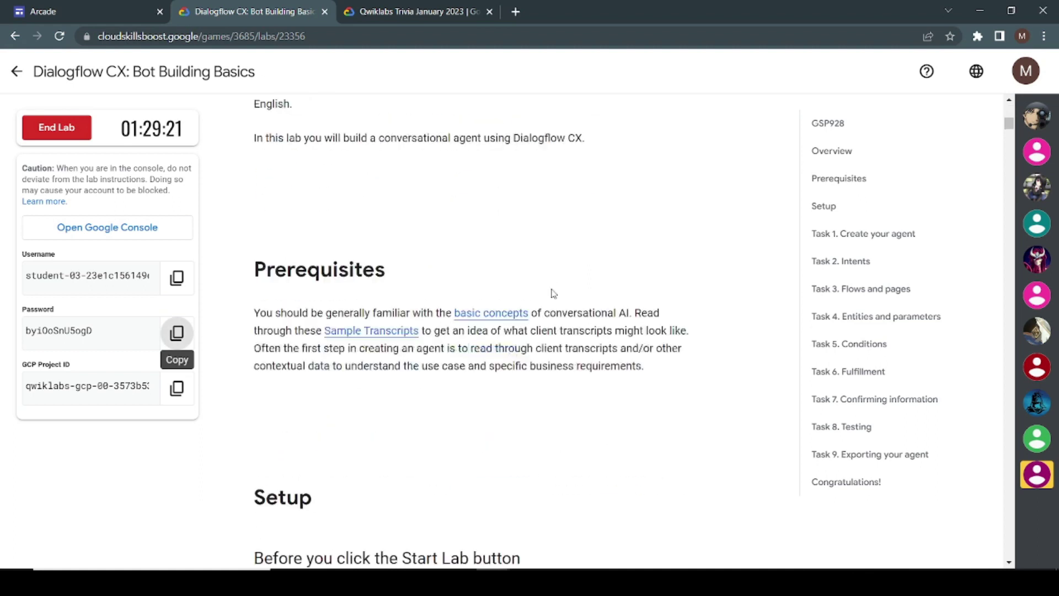
scroll(553, 293, "down", 11)
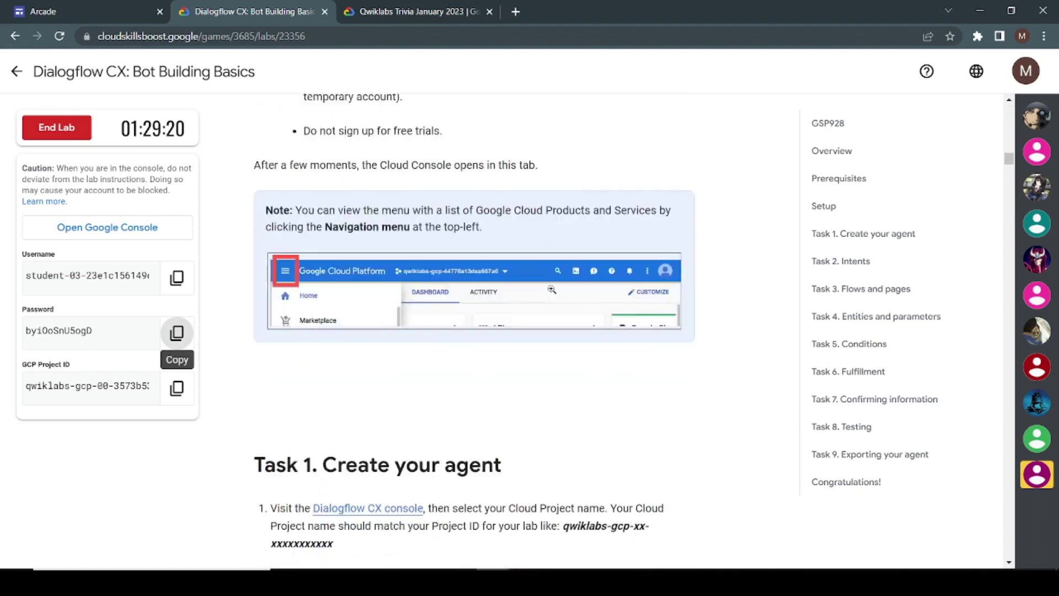
scroll(551, 290, "up", 1)
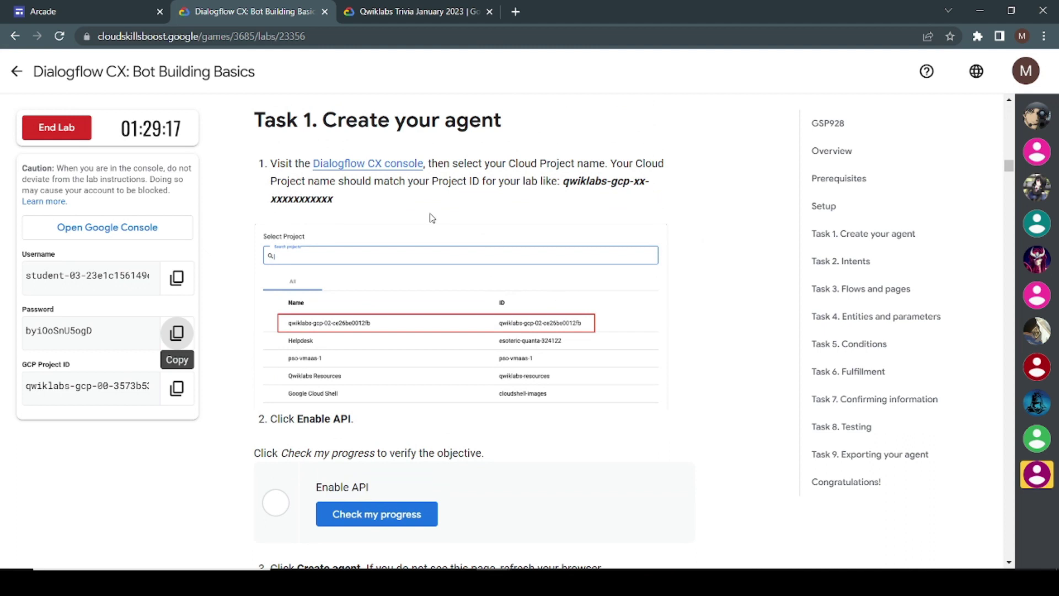
left_click(359, 165)
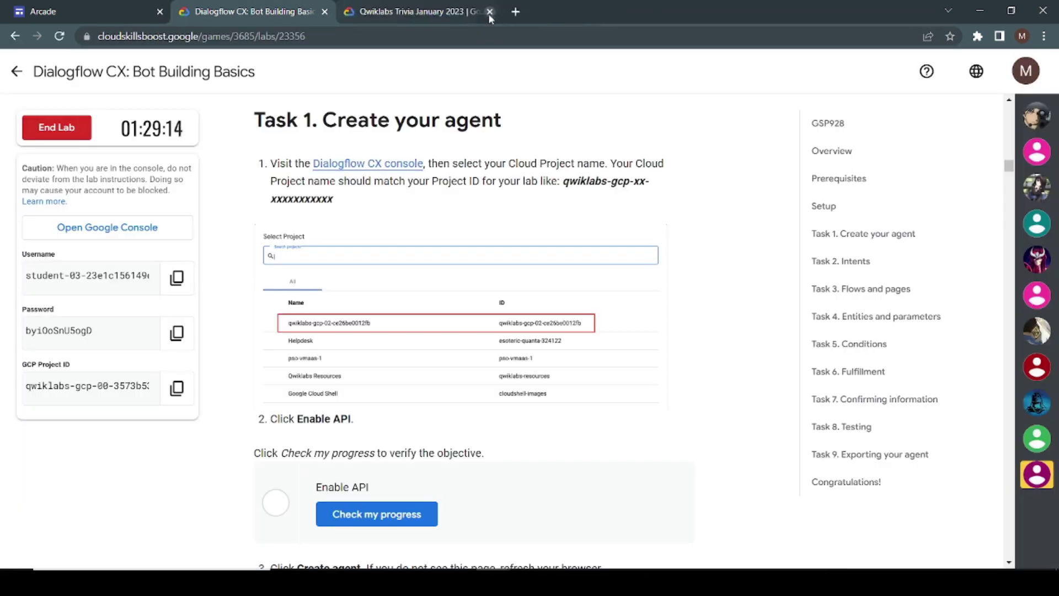
left_click(489, 12)
right_click(360, 168)
left_click(401, 208)
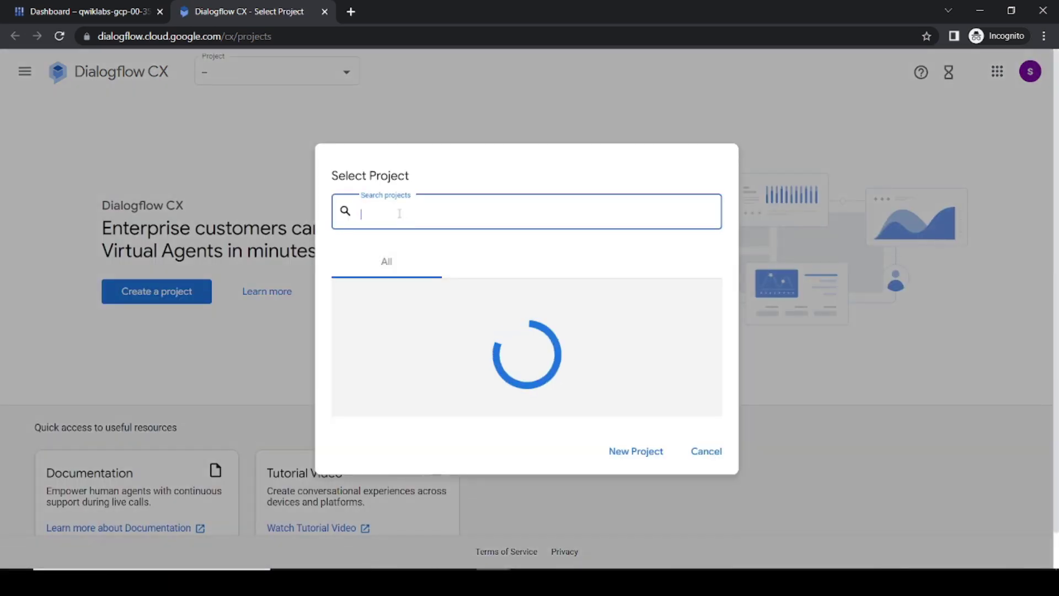
Step: Select the lab's qwiklabs-gcp project in Dialogflow CX and enable the Dialogflow API for it
left_click(435, 340)
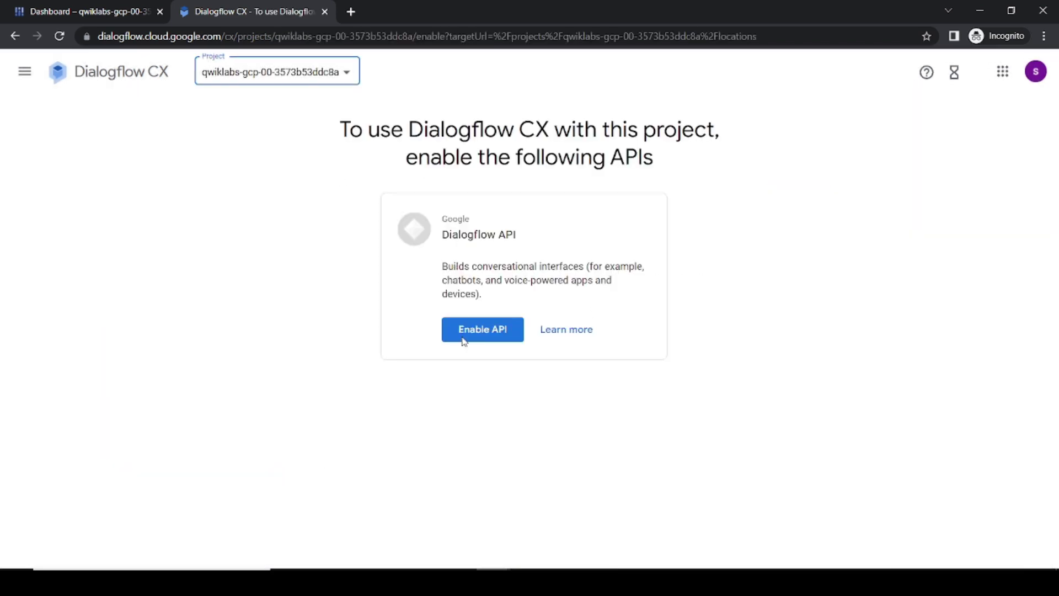
left_click(473, 331)
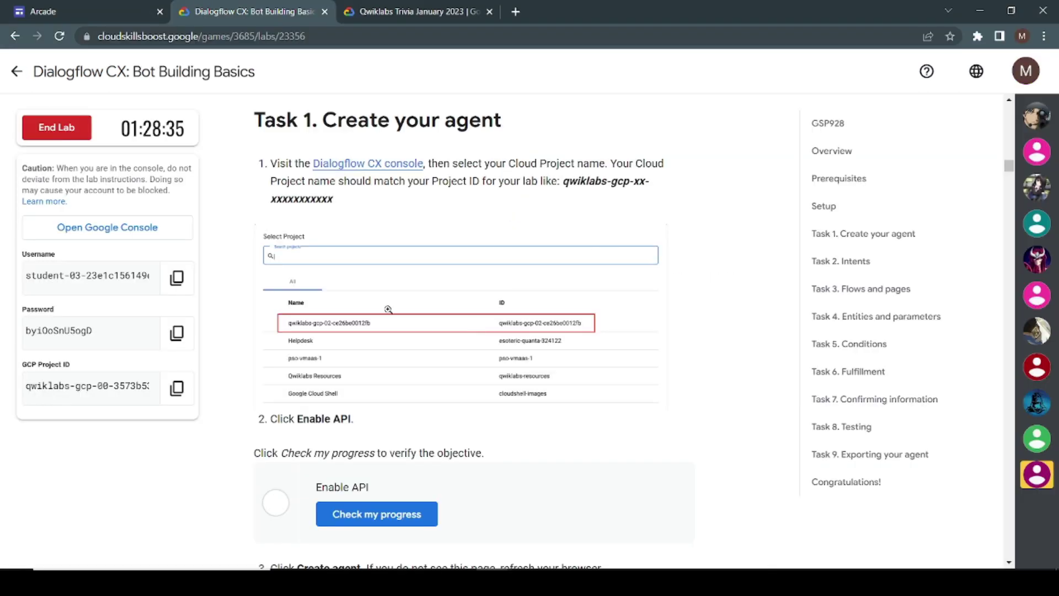
Step: Check the lab progress for the Enable API objective in the lab instructions
scroll(386, 309, "down", 3)
left_click(381, 386)
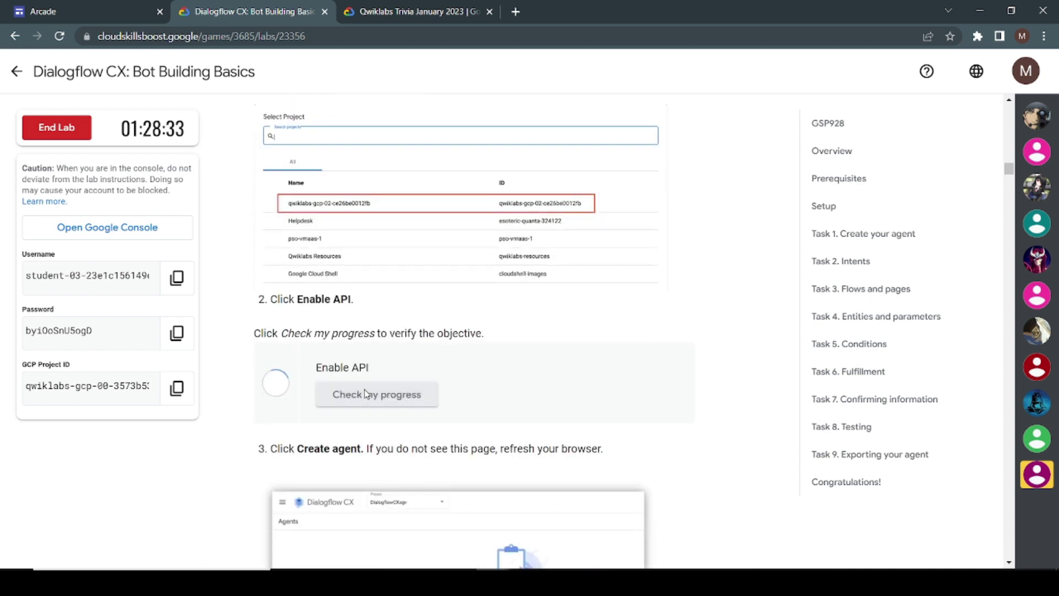
scroll(365, 389, "down", 2)
Step: Copy the agent name from the lab instructions and start a new Dialogflow CX agent with the display name "Flight booker"
scroll(365, 389, "down", 5)
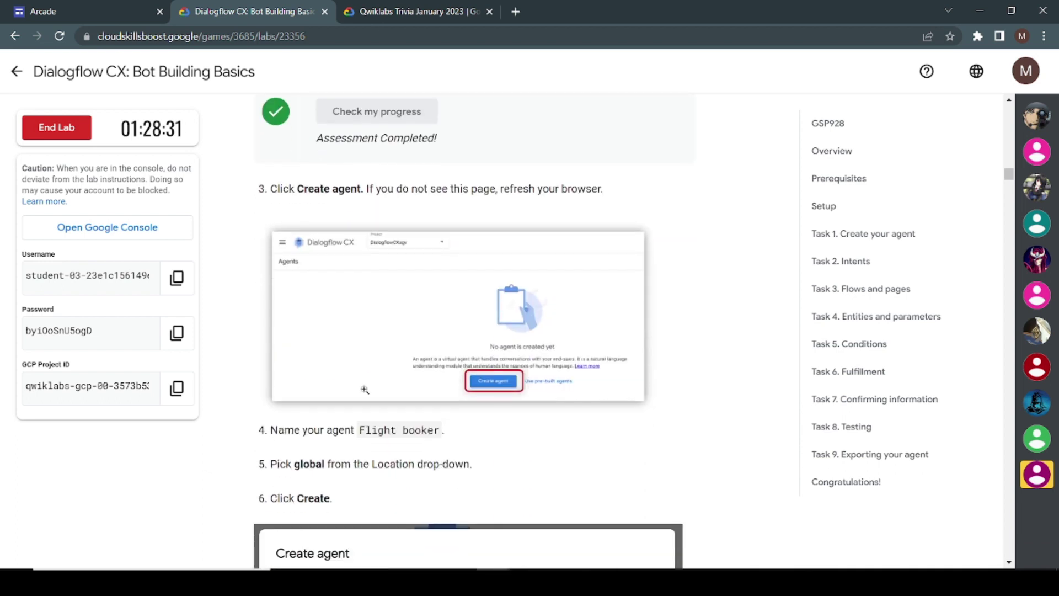
left_click_drag(360, 307, 442, 314)
key("ctrl+c")
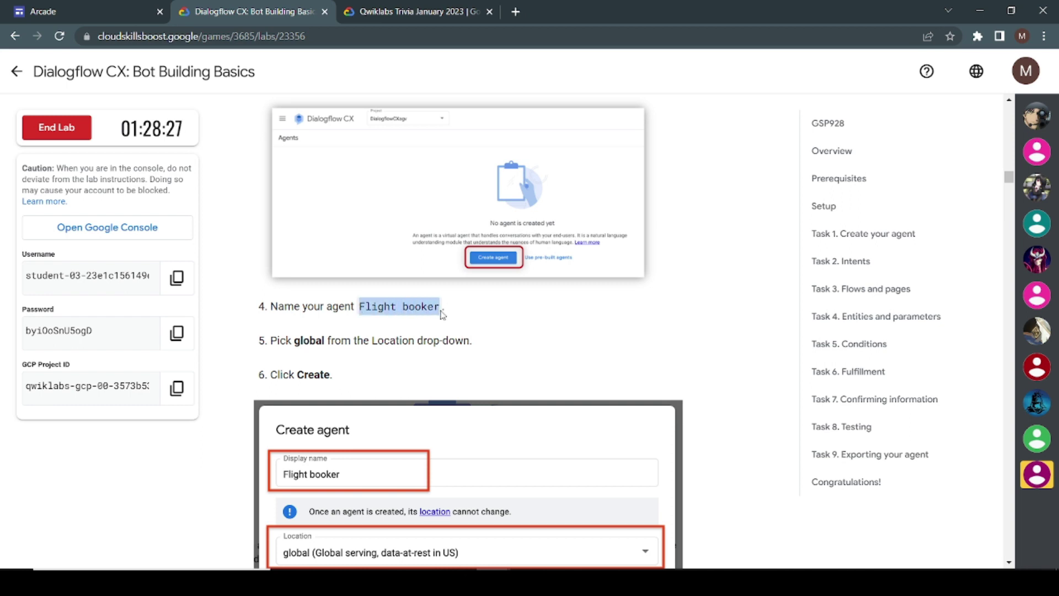
key("alt+Tab")
left_click(464, 328)
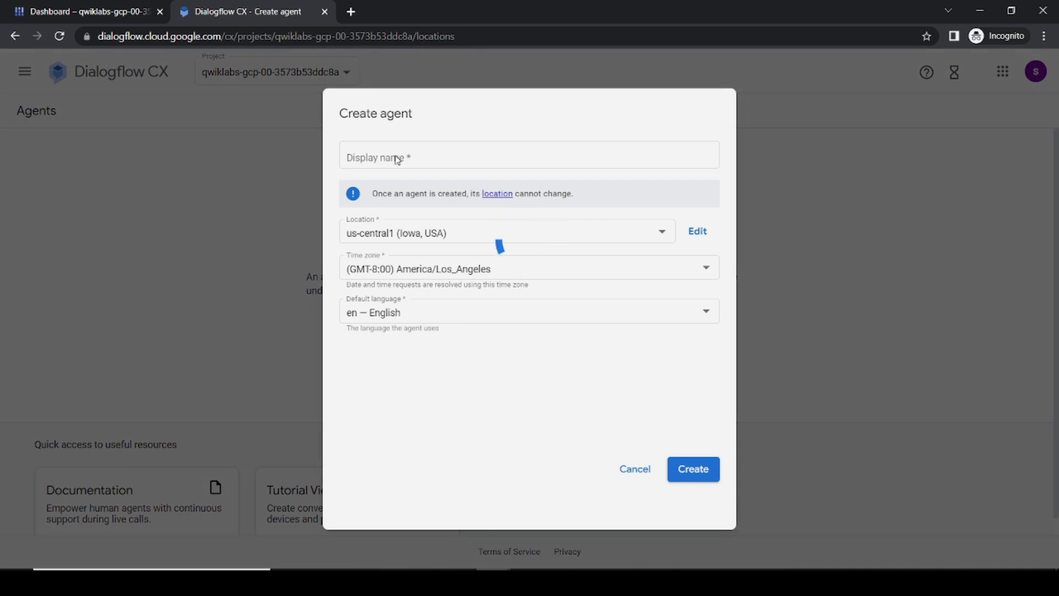
left_click(395, 154)
key("ctrl+v")
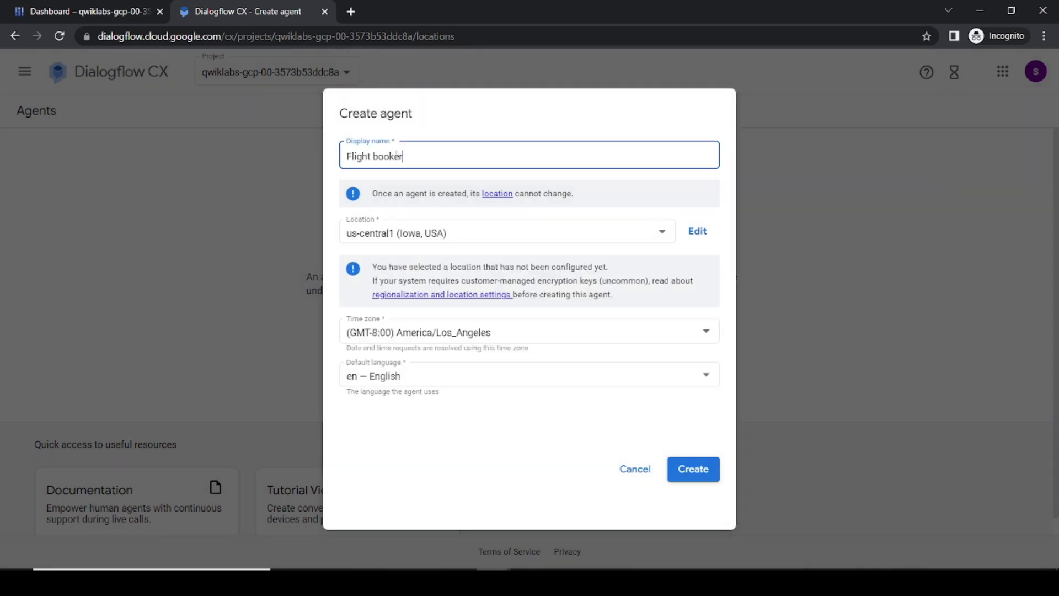
Step: Set the agent's location to global (Global serving, data-at-rest in US) and create the agent
left_click(397, 233)
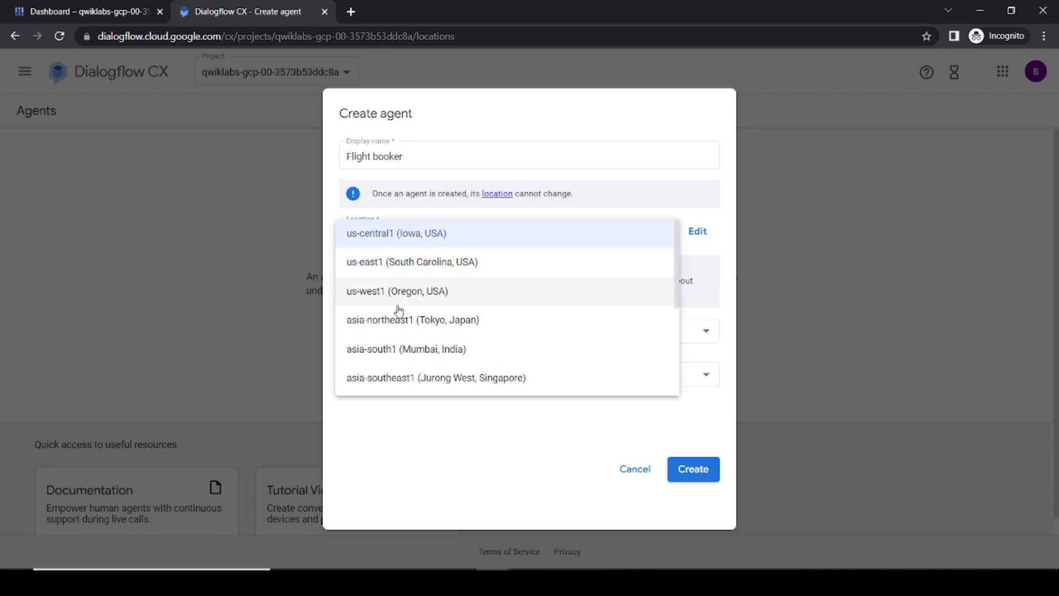
scroll(383, 386, "down", 5)
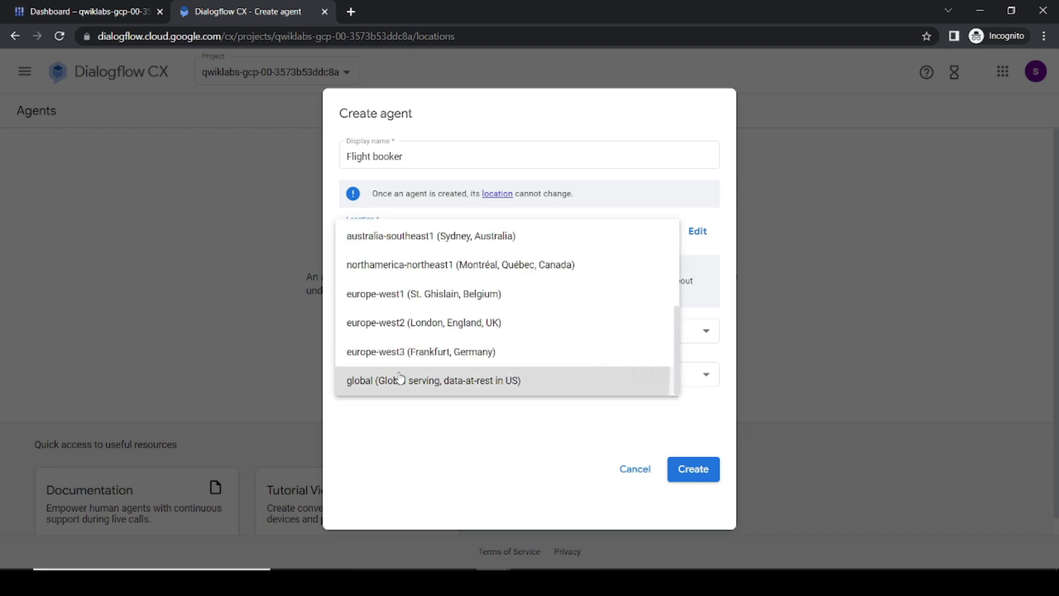
left_click(386, 378)
left_click(707, 478)
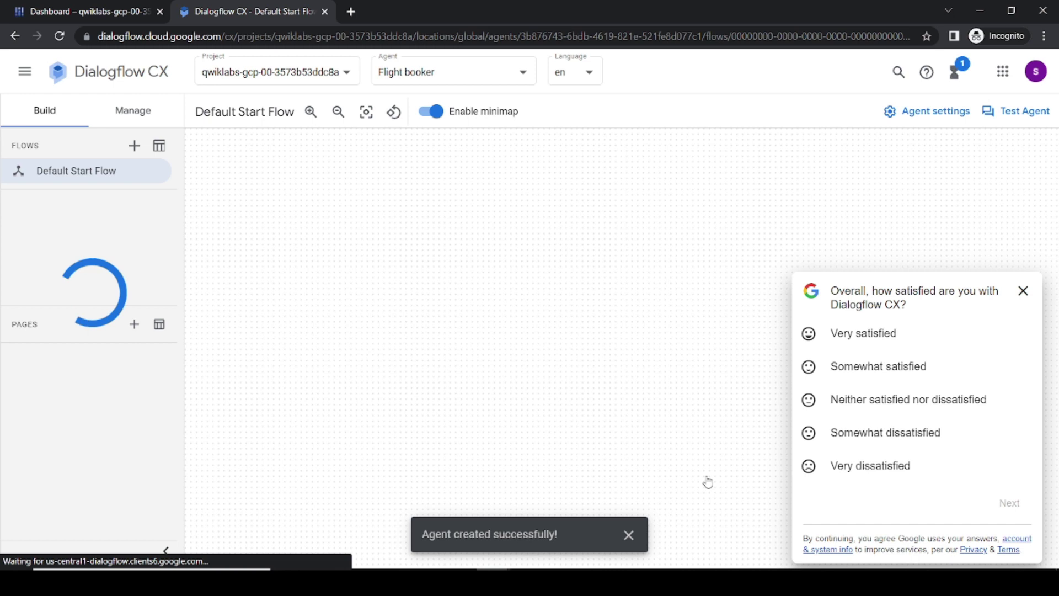
left_click(627, 535)
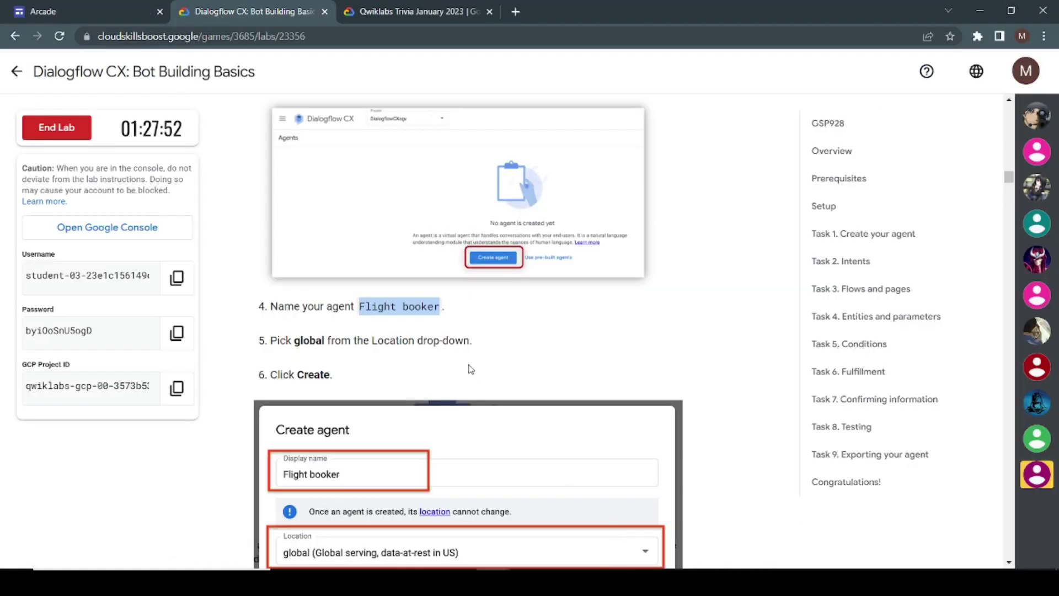
Step: Read step 7 of the lab instructions and open the Flight booker agent's settings in Dialogflow CX
scroll(471, 369, "down", 10)
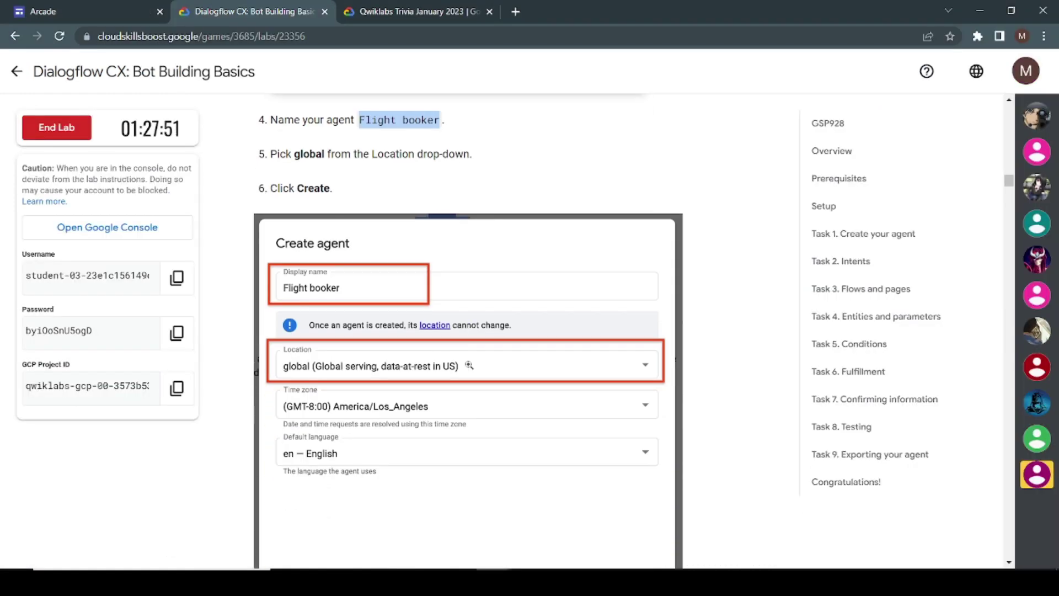
scroll(469, 365, "down", 2)
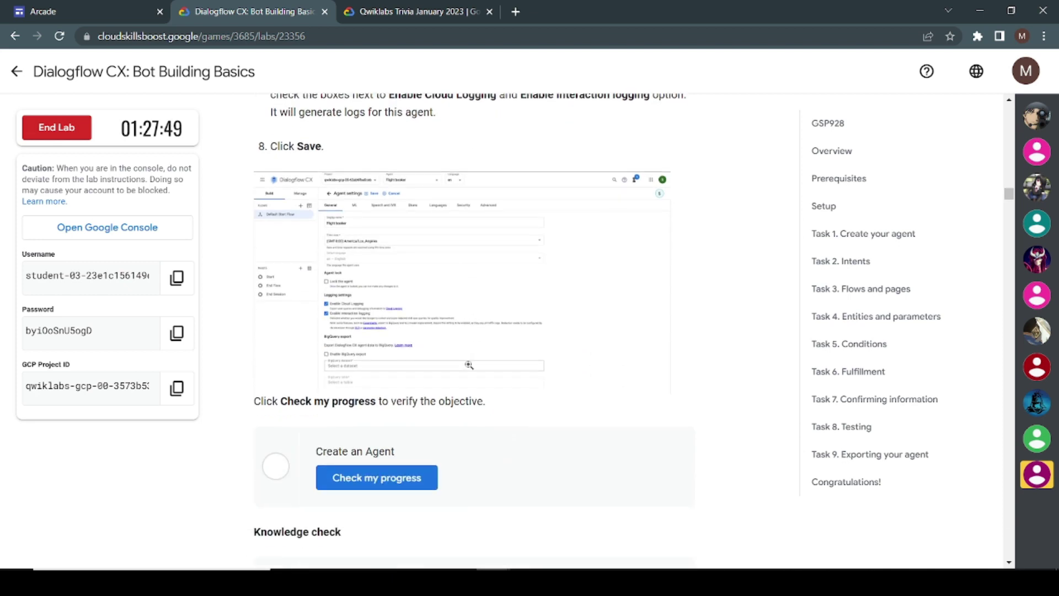
scroll(401, 485, "up", 8)
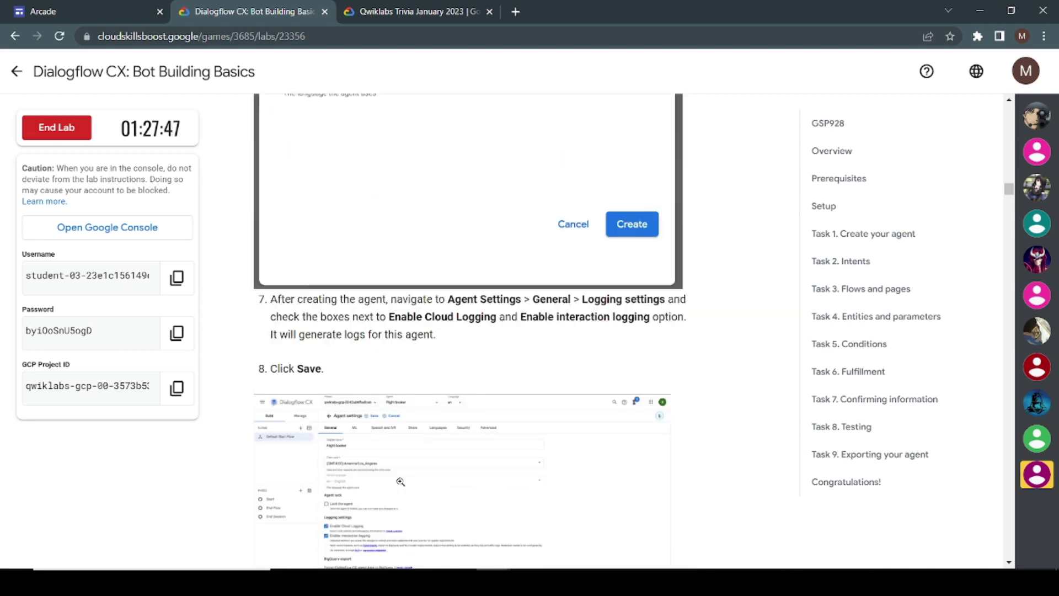
scroll(454, 243, "down", 3)
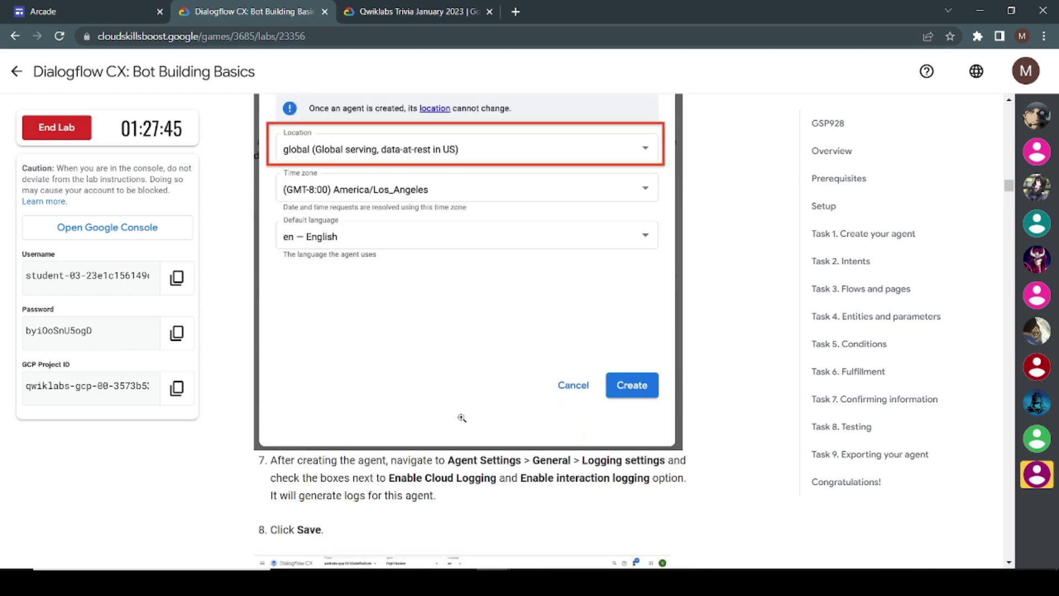
left_click_drag(325, 356, 684, 365)
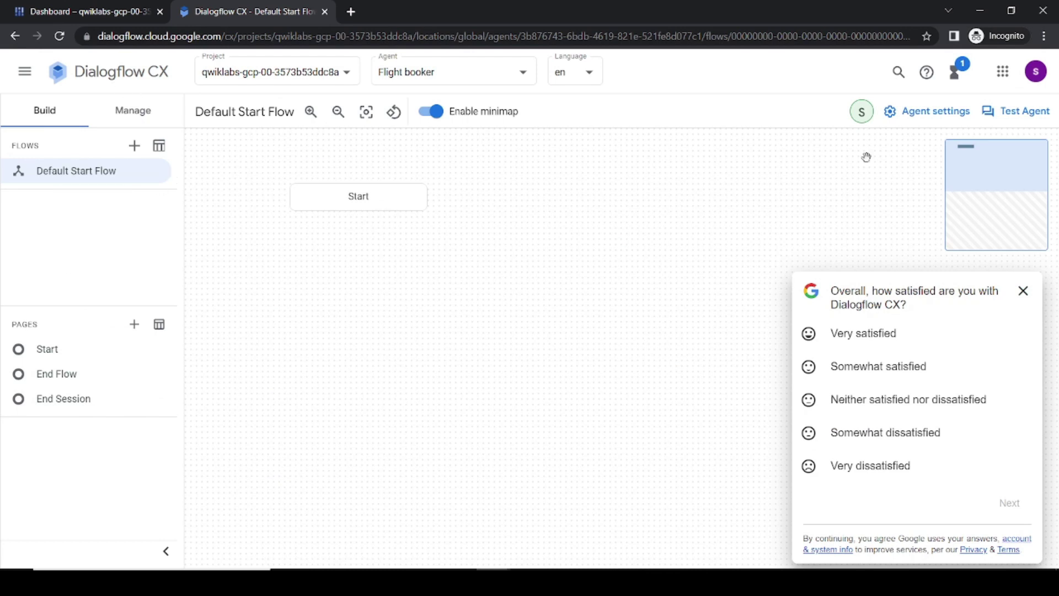
left_click(925, 119)
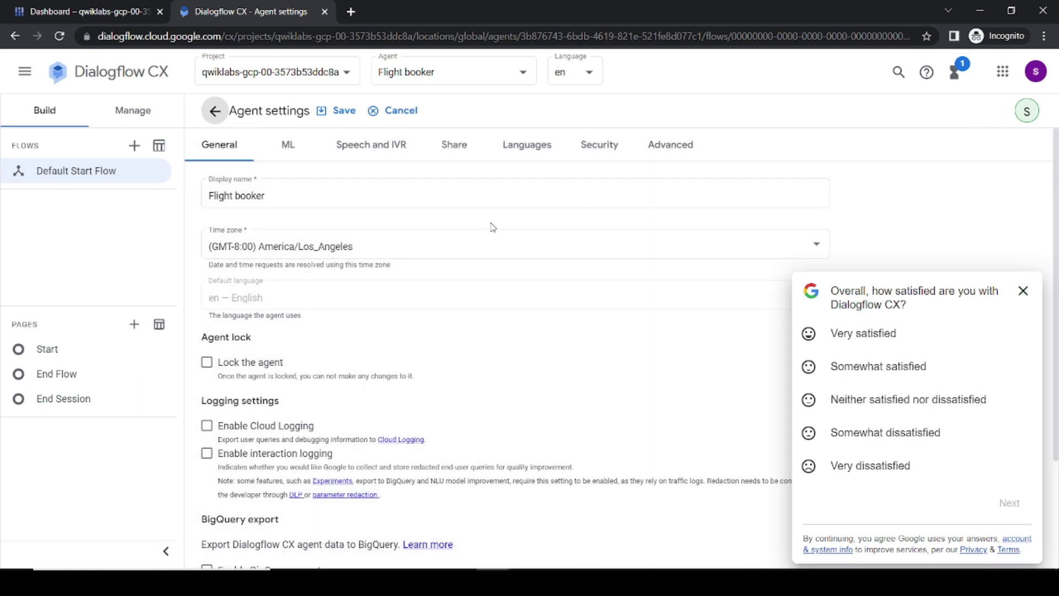
Step: Enable Cloud Logging and interaction logging in the agent's general settings, following the lab instructions, and save them
key("alt+Tab")
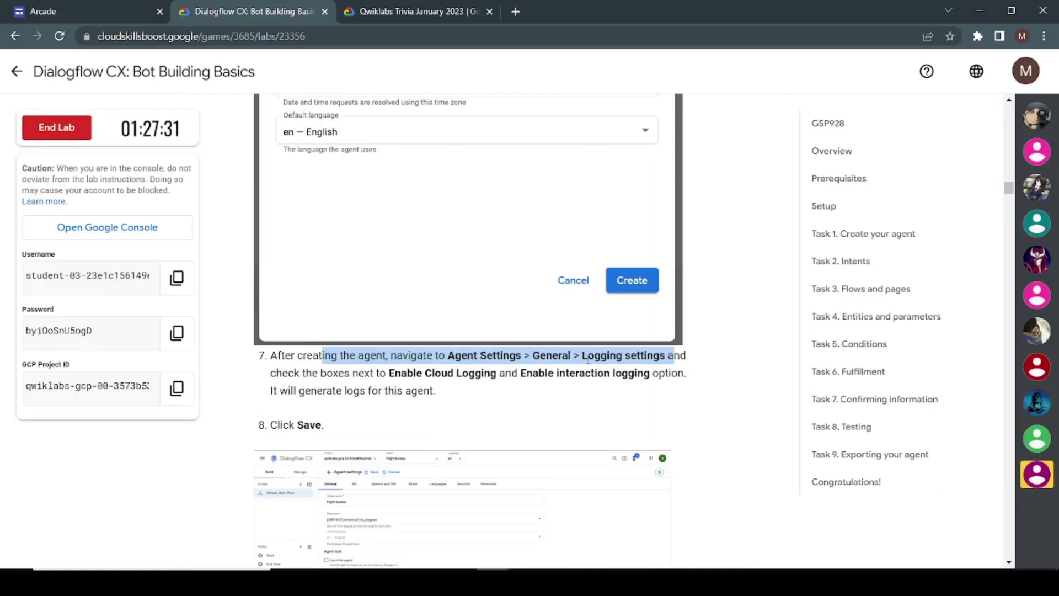
left_click(615, 361)
left_click_drag(288, 375, 499, 389)
key("alt+Tab")
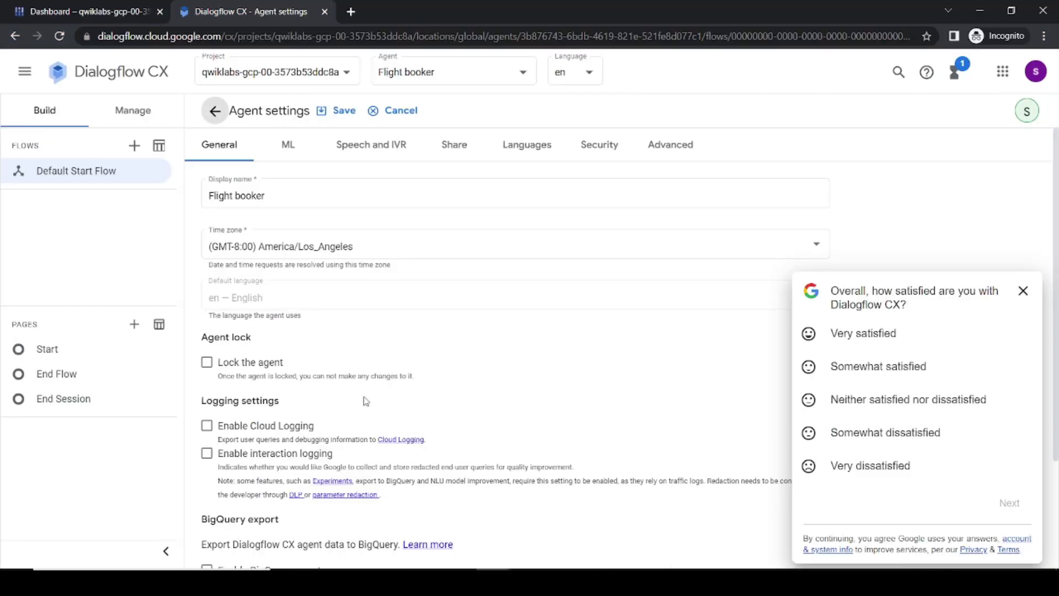
scroll(209, 221, "down", 2)
left_click(207, 311)
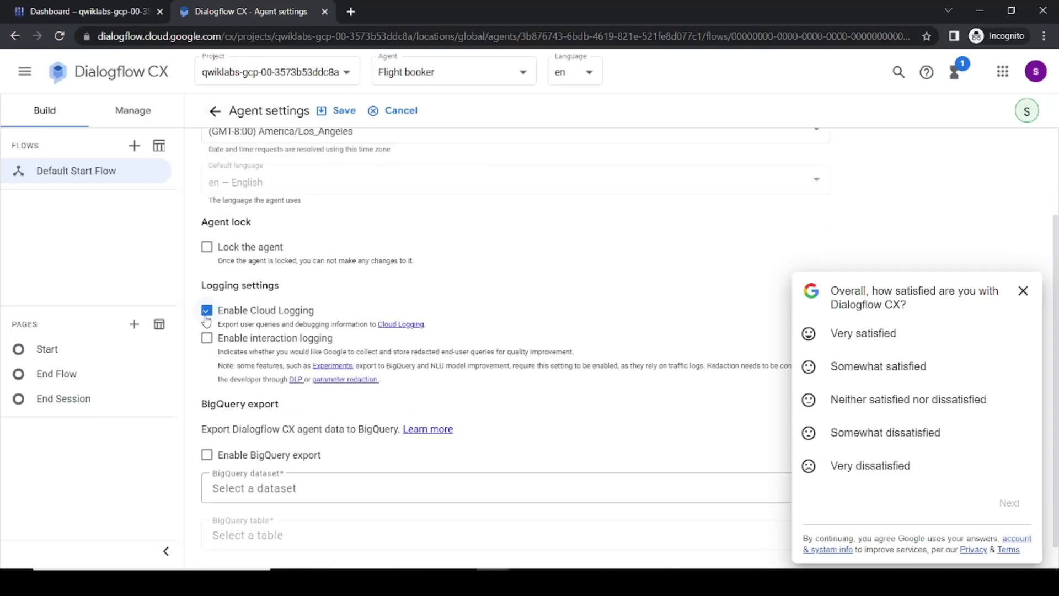
left_click(206, 338)
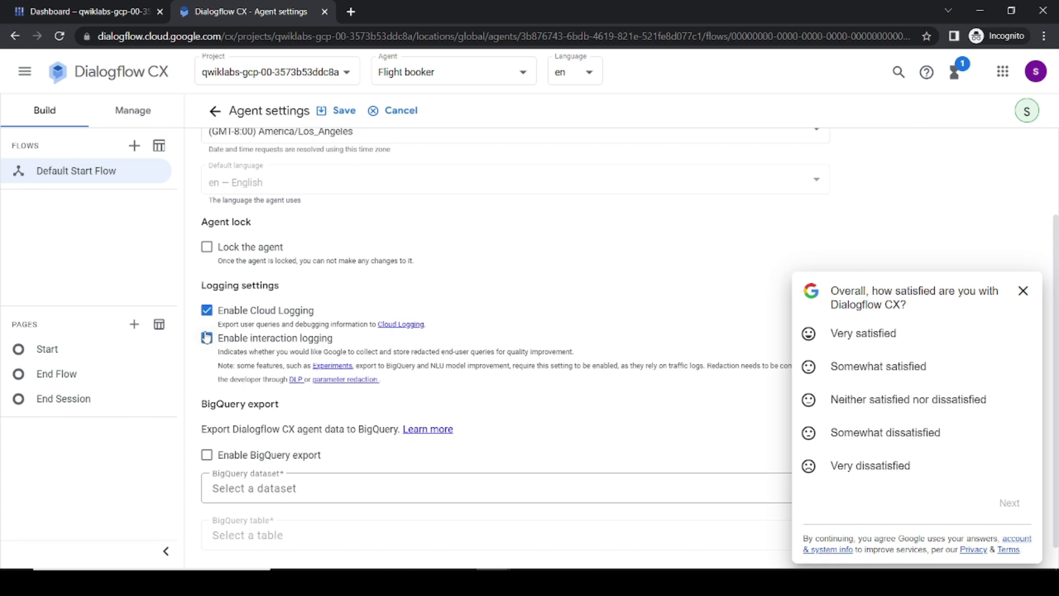
left_click(329, 117)
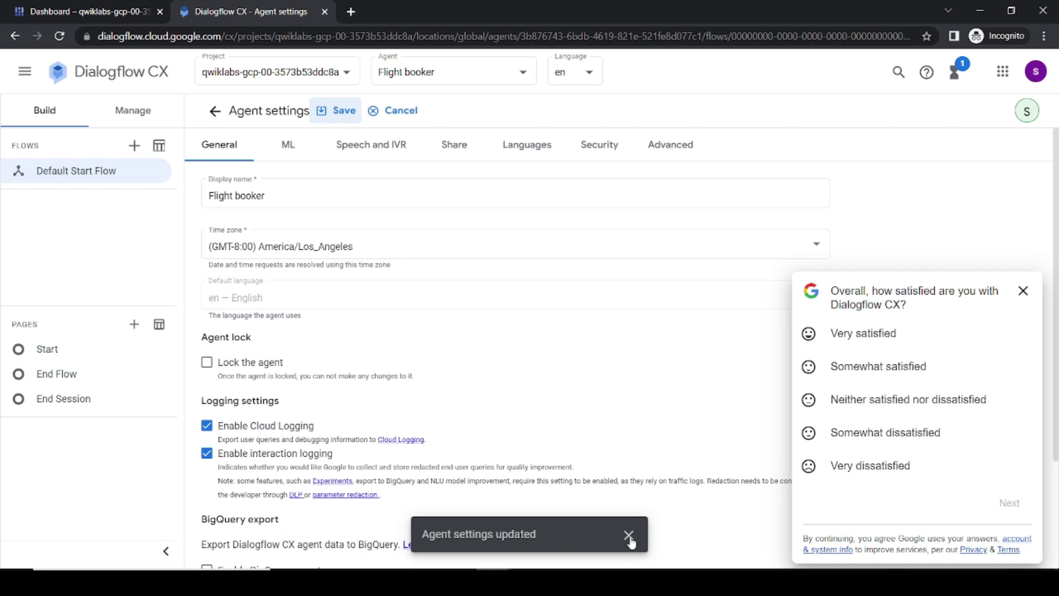
left_click(629, 535)
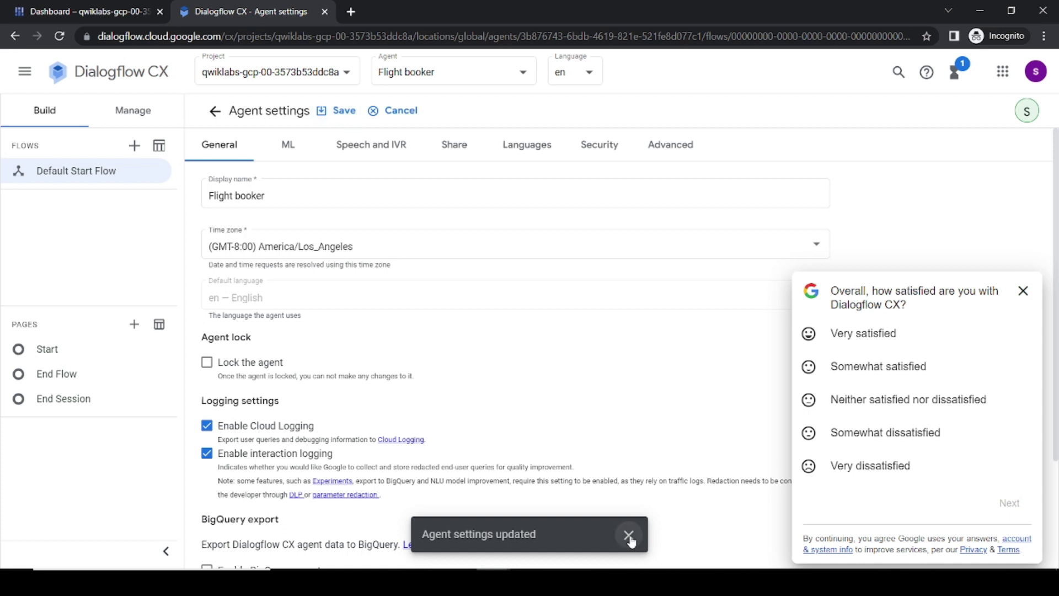
Step: Dismiss the satisfaction survey and return to the Default Start Flow, committing the agent settings changes
left_click(1023, 290)
left_click(215, 112)
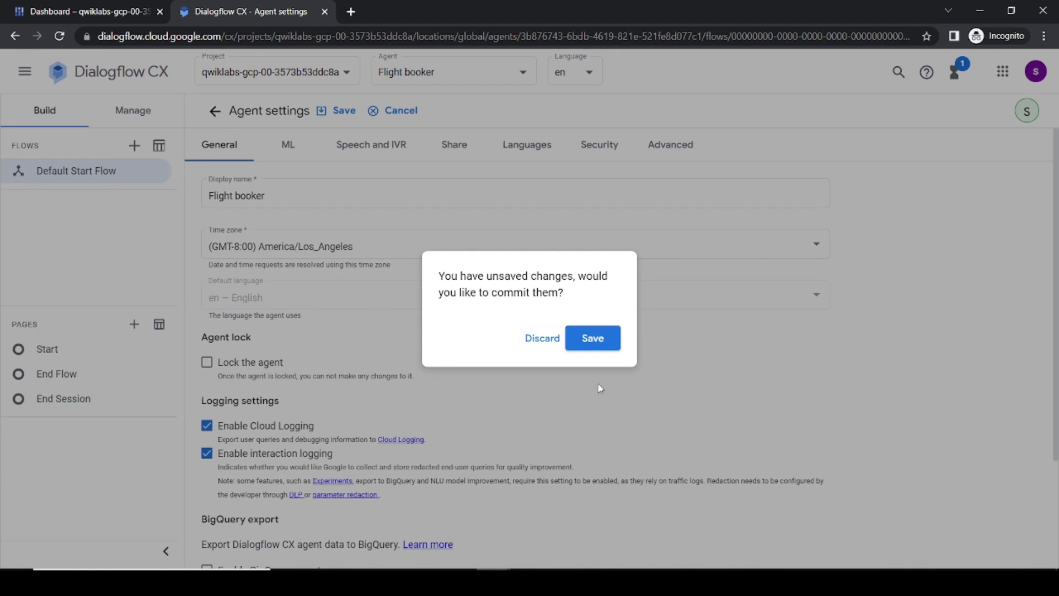
left_click(586, 345)
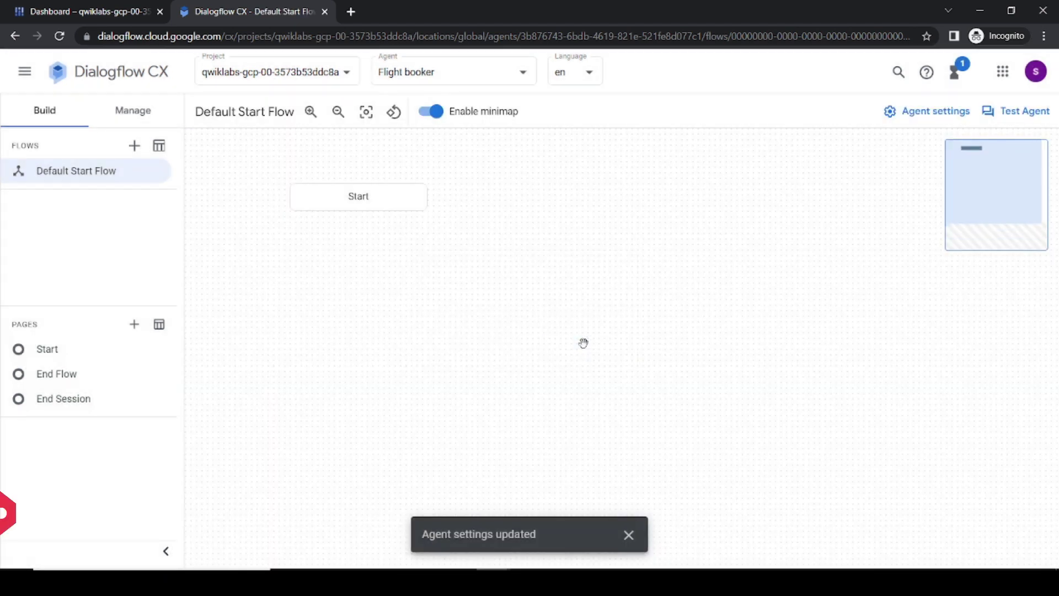
Step: Switch to the lab instructions and check the progress for the Create an Agent objective
key("alt+Tab")
scroll(381, 459, "down", 4)
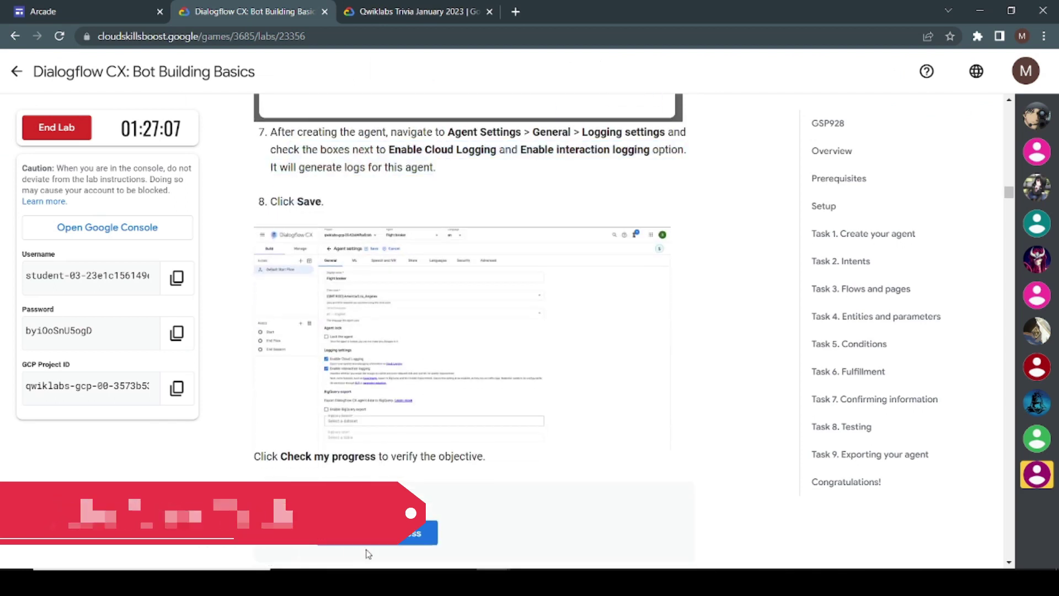
left_click(371, 534)
scroll(382, 539, "down", 2)
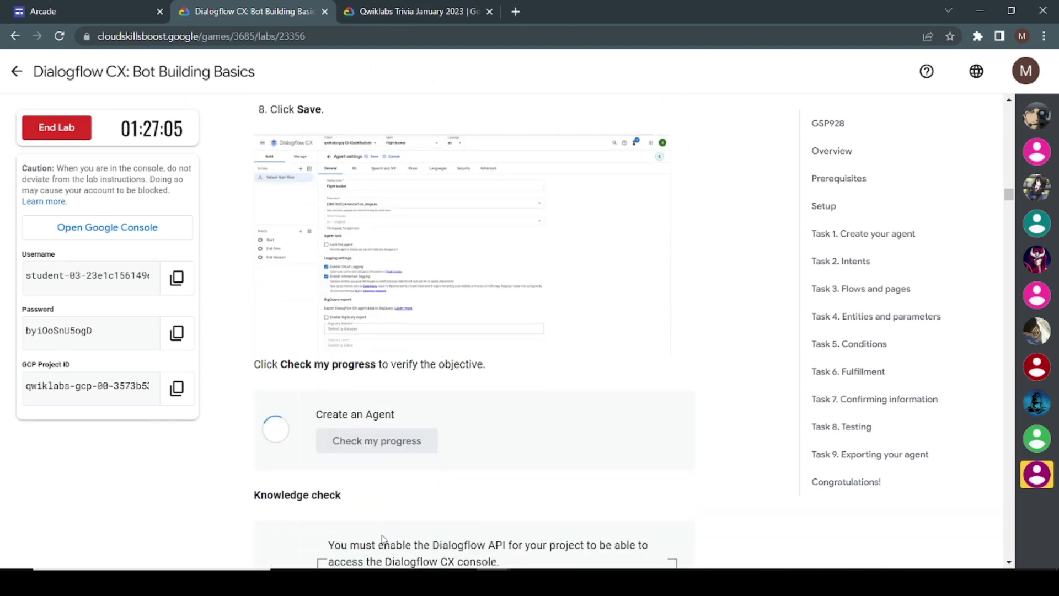
scroll(382, 539, "up", 2)
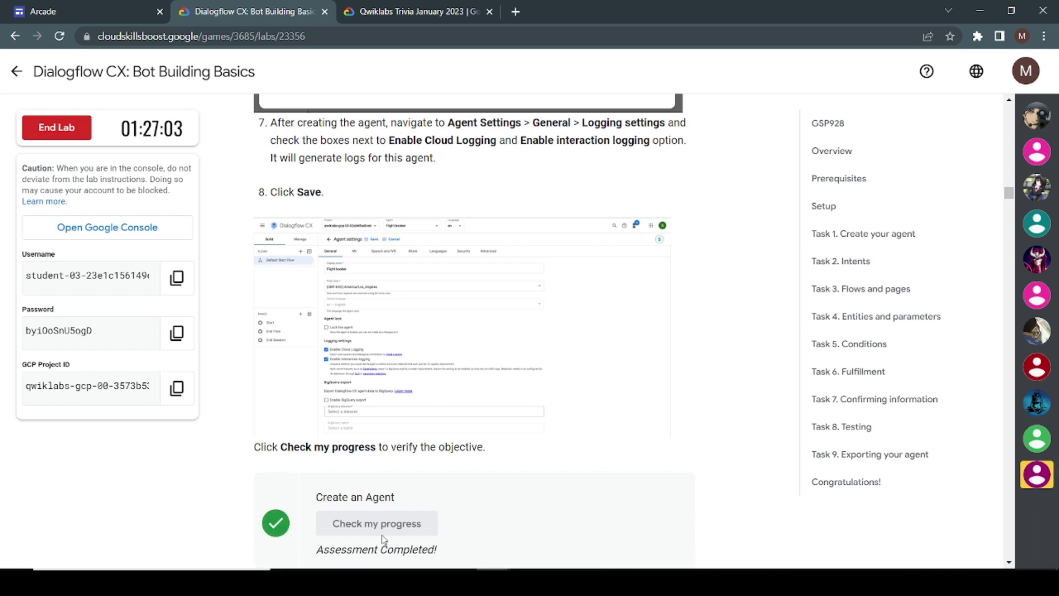
Step: Read the Create your first intent instructions in the lab and start a new intent for the Flight booker agent in Dialogflow CX
scroll(385, 539, "down", 10)
scroll(383, 534, "down", 5)
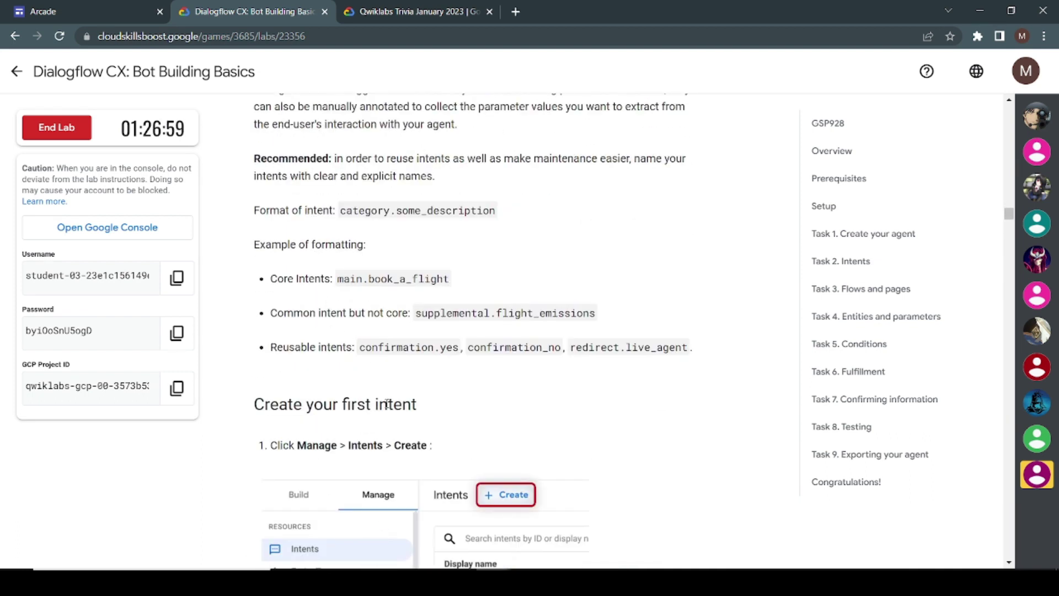
scroll(418, 206, "down", 6)
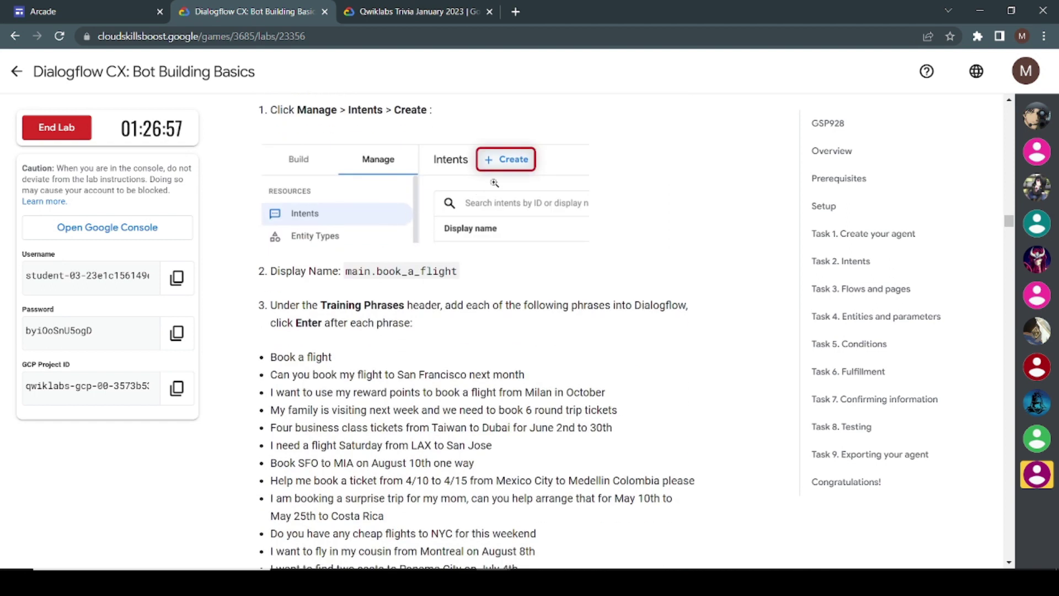
scroll(498, 160, "up", 1)
left_click_drag(291, 152, 434, 152)
key("alt+Tab")
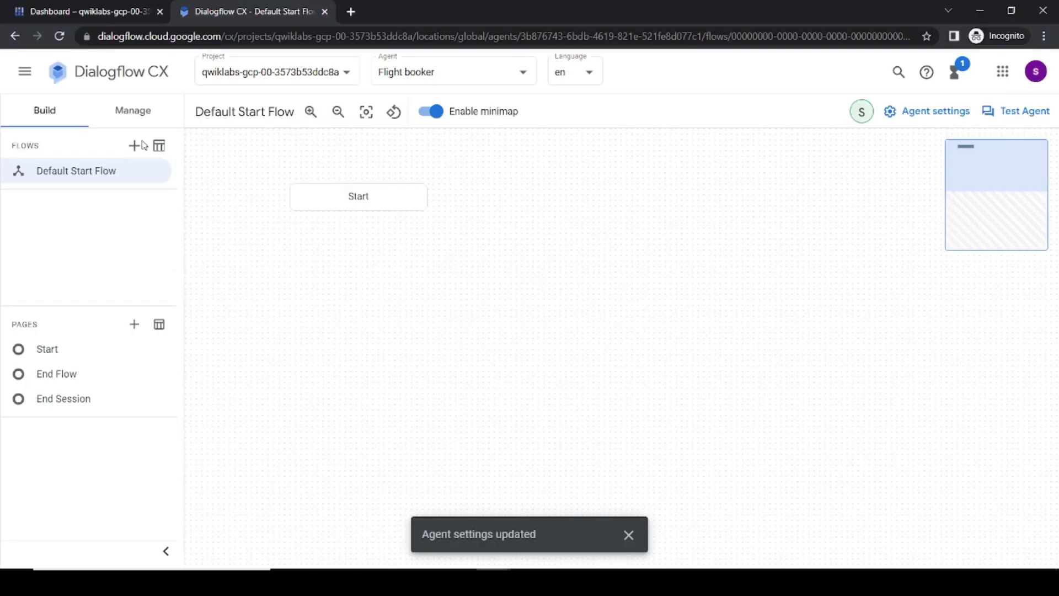
left_click(114, 109)
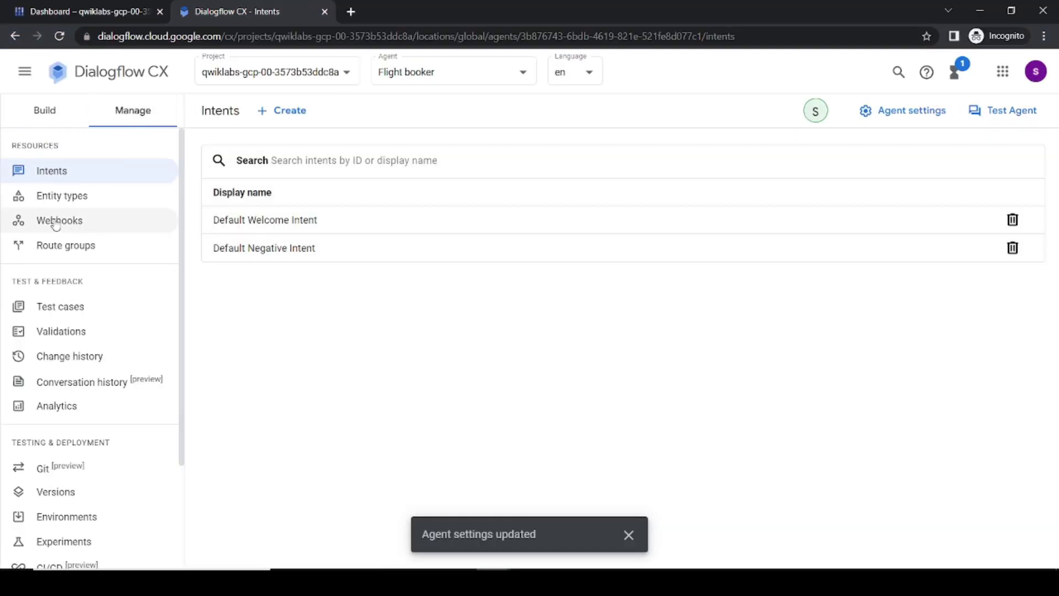
left_click(280, 123)
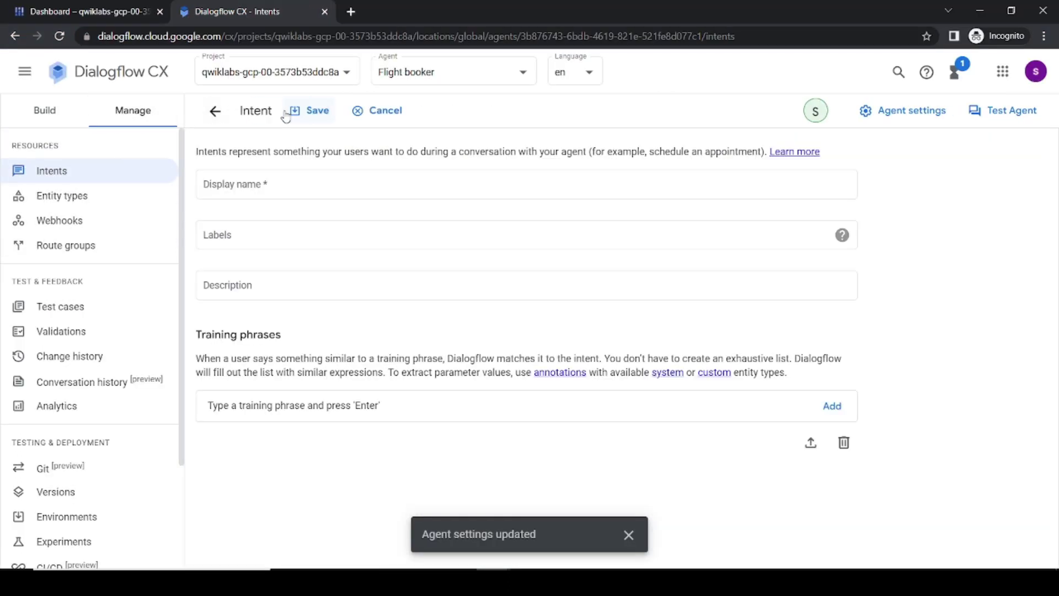
Step: Copy the display name main.book_a_flight from the lab instructions and enter it as the new intent's display name
key("alt+Tab")
left_click_drag(346, 314, 460, 319)
key("ctrl+c")
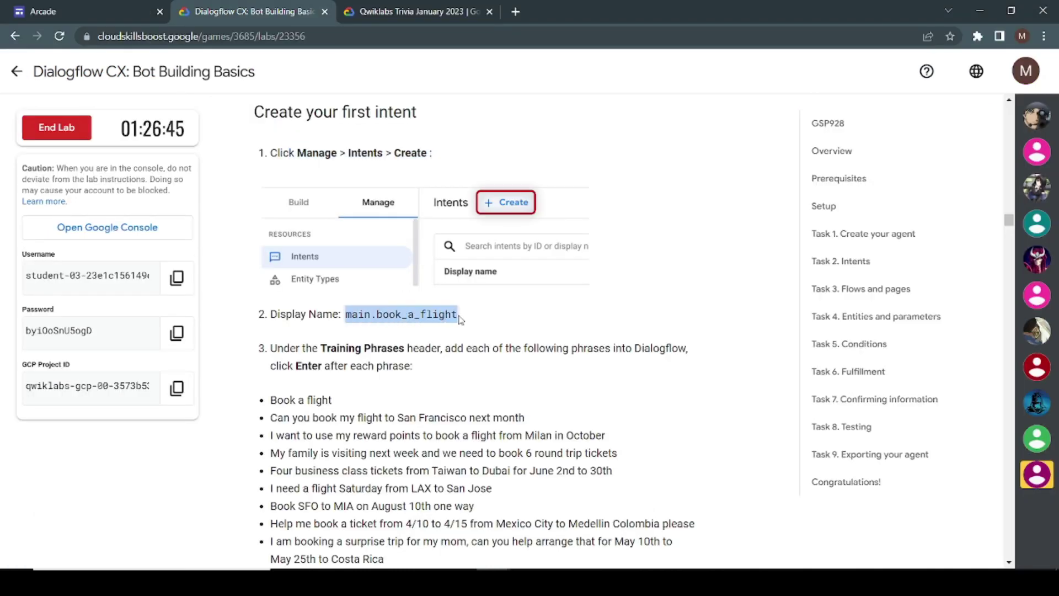
key("alt+Tab")
left_click(275, 187)
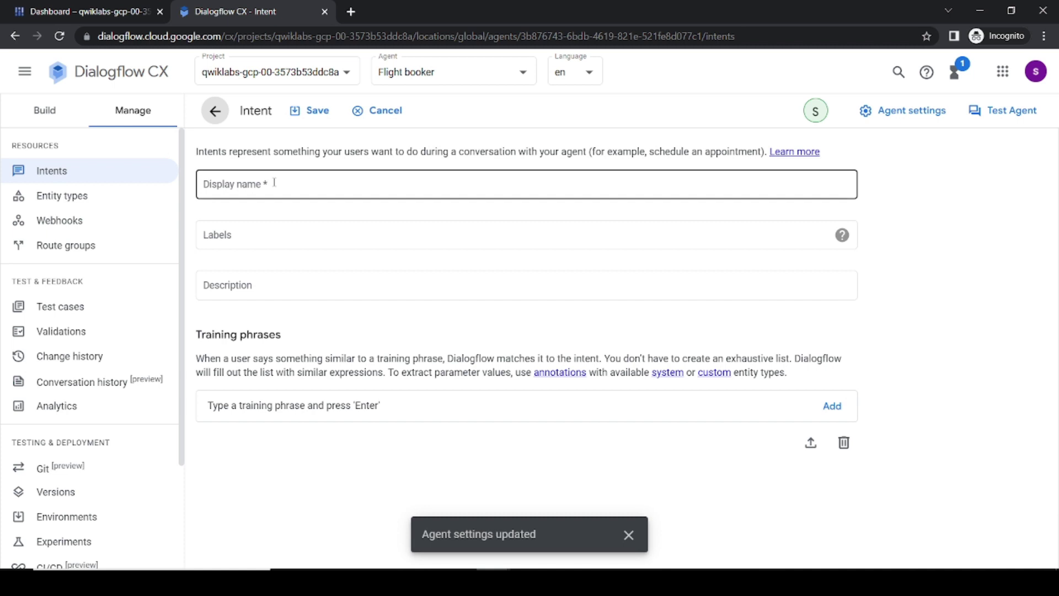
key("ctrl+v")
Step: Copy "Book a flight" from the lab instructions and add it as the intent's first training phrase
key("alt+Tab")
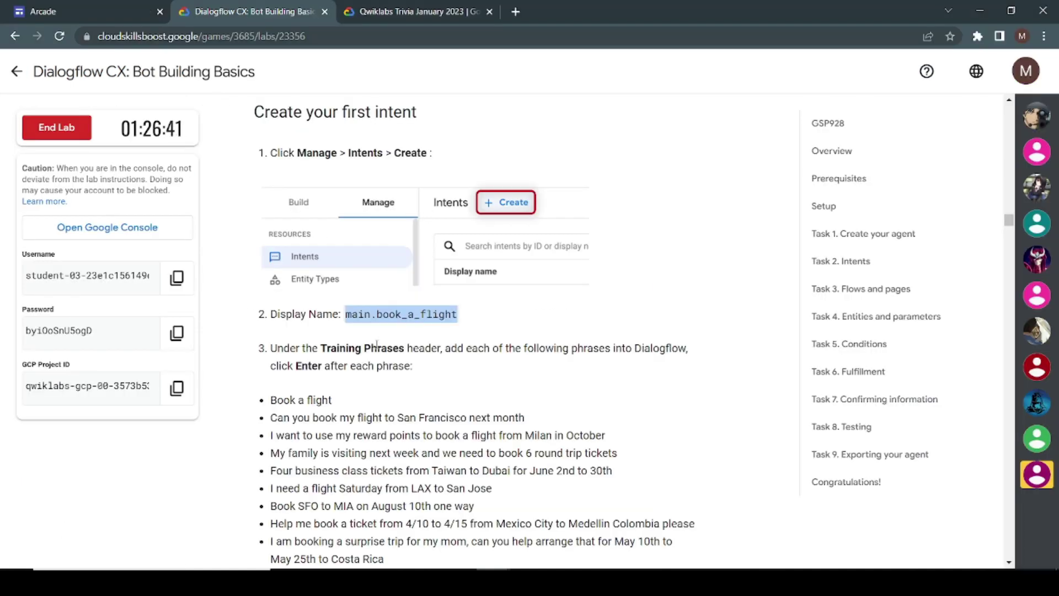
scroll(353, 353, "down", 1)
left_click_drag(335, 376, 273, 377)
key("ctrl+c")
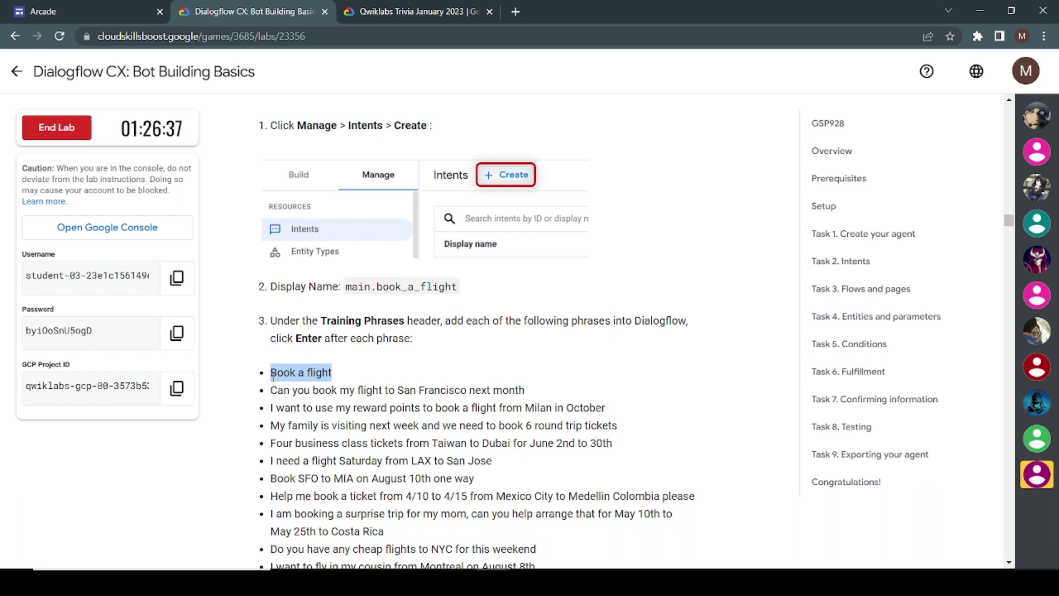
key("alt+Tab")
left_click(279, 402)
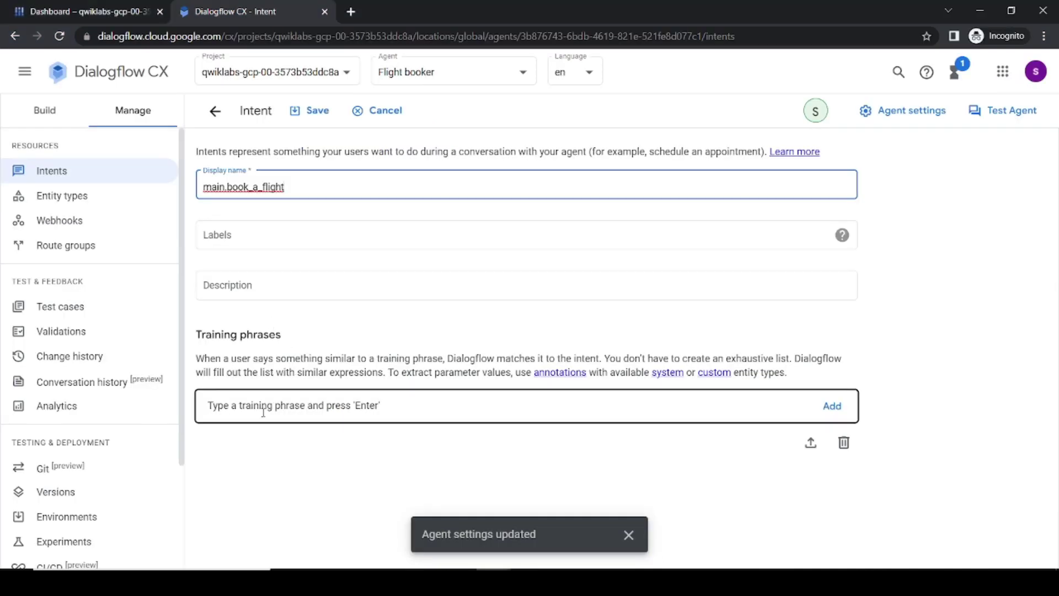
key("ctrl+v")
key("Return")
Step: Copy the lab's phrase "Can you book my flight to San Francisco next month" into the intent's training phrases
key("alt+Tab")
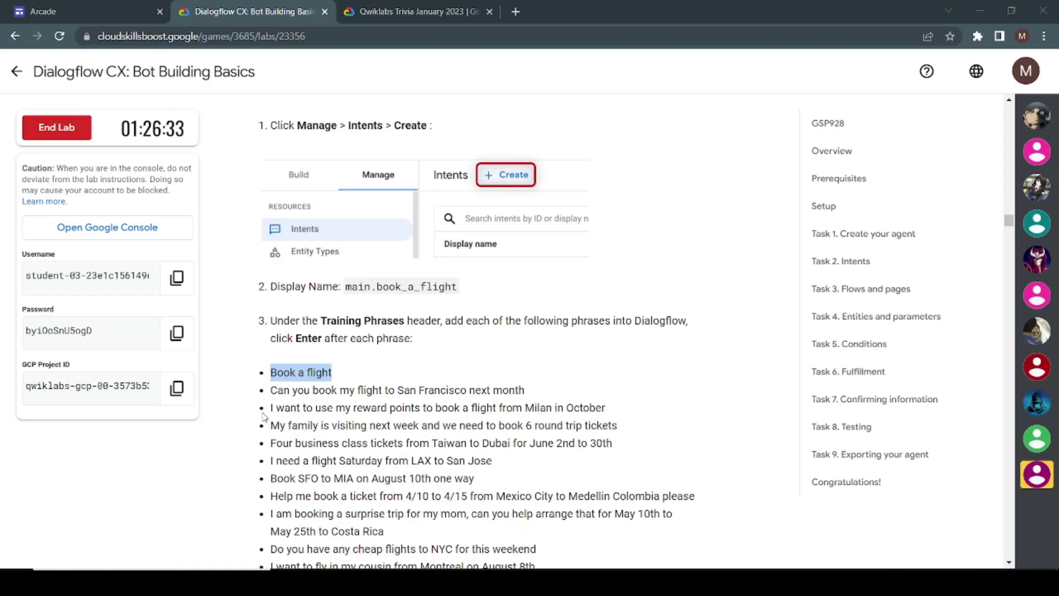
scroll(264, 417, "down", 1)
left_click_drag(271, 319, 517, 329)
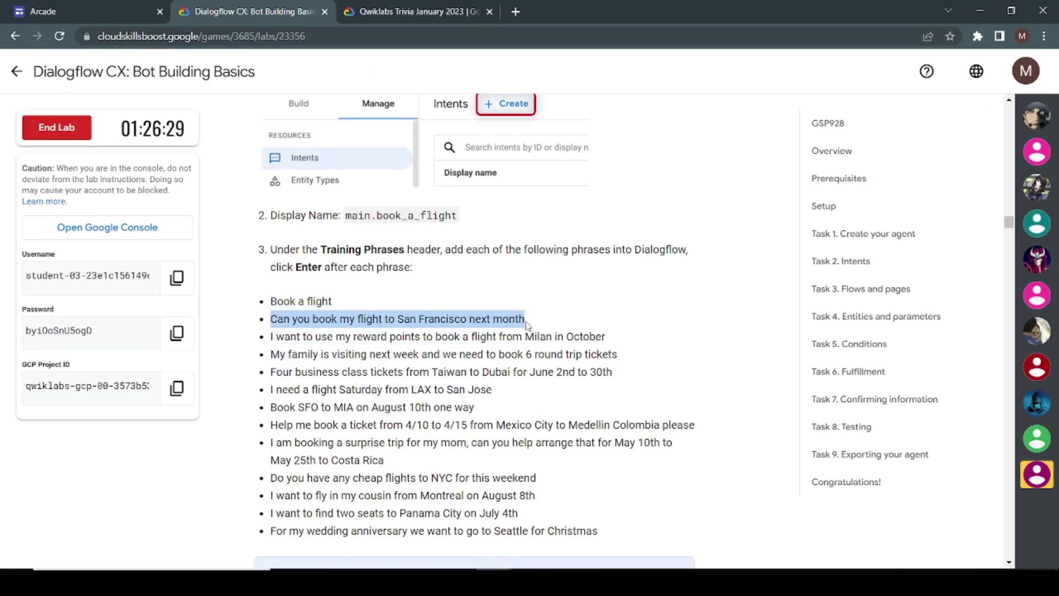
key("ctrl+c")
key("alt+Tab")
key("ctrl+v")
key("Return")
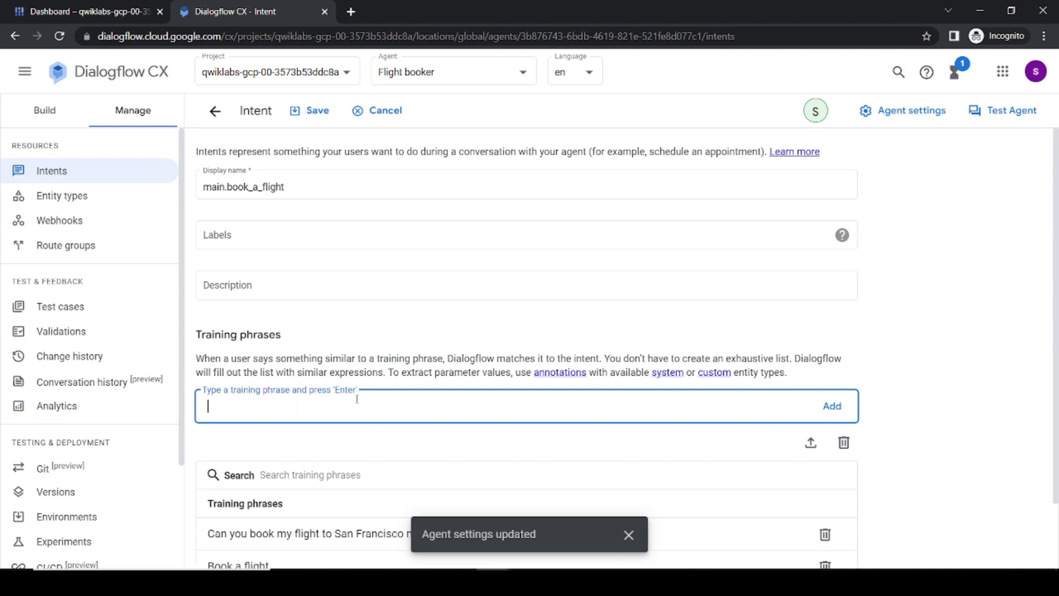
Step: Copy the lab's phrase "I want to use my reward points to book a flight from Milan in October" into the training phrases
key("alt+Tab")
left_click_drag(270, 337, 625, 338)
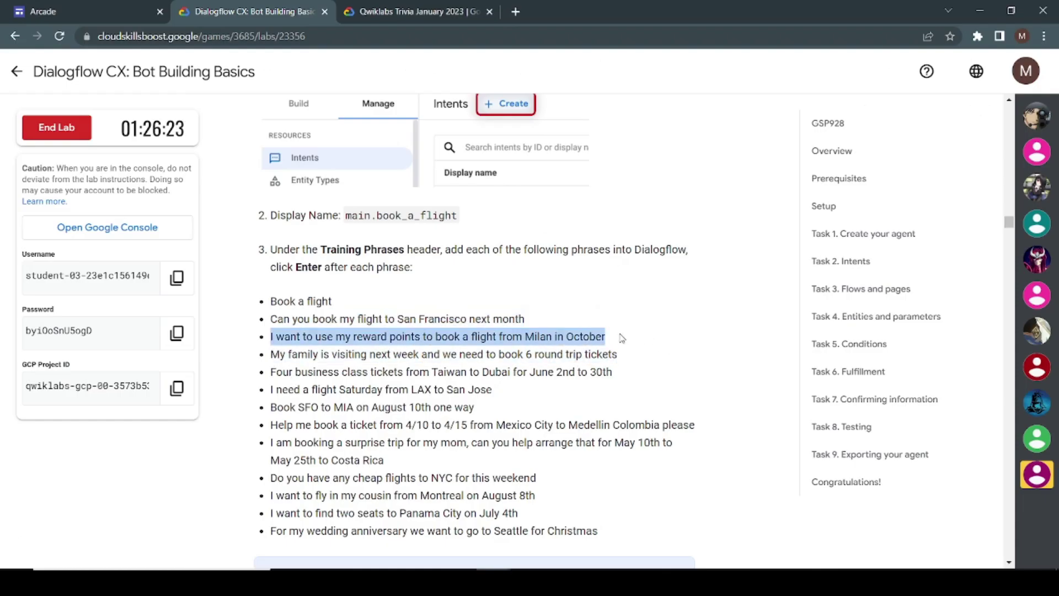
key("ctrl+c")
key("alt+Tab")
key("ctrl+v")
key("Return")
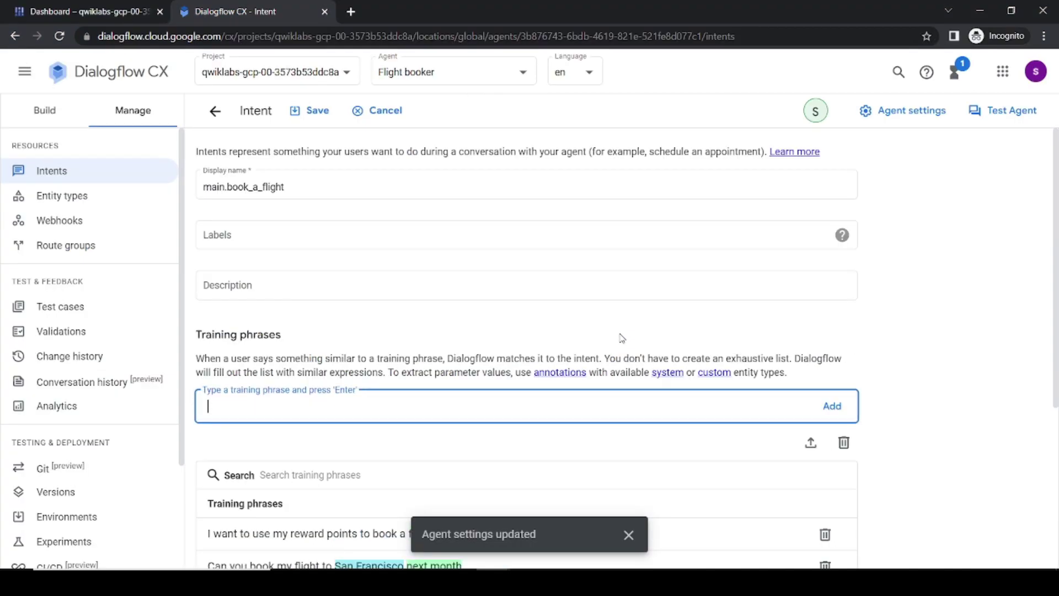
Step: Copy the lab's phrase "My family is visiting next week and we need to book 6 round trip tickets" into the training phrases
key("alt+Tab")
left_click_drag(269, 356, 622, 368)
left_click_drag(632, 366, 623, 361)
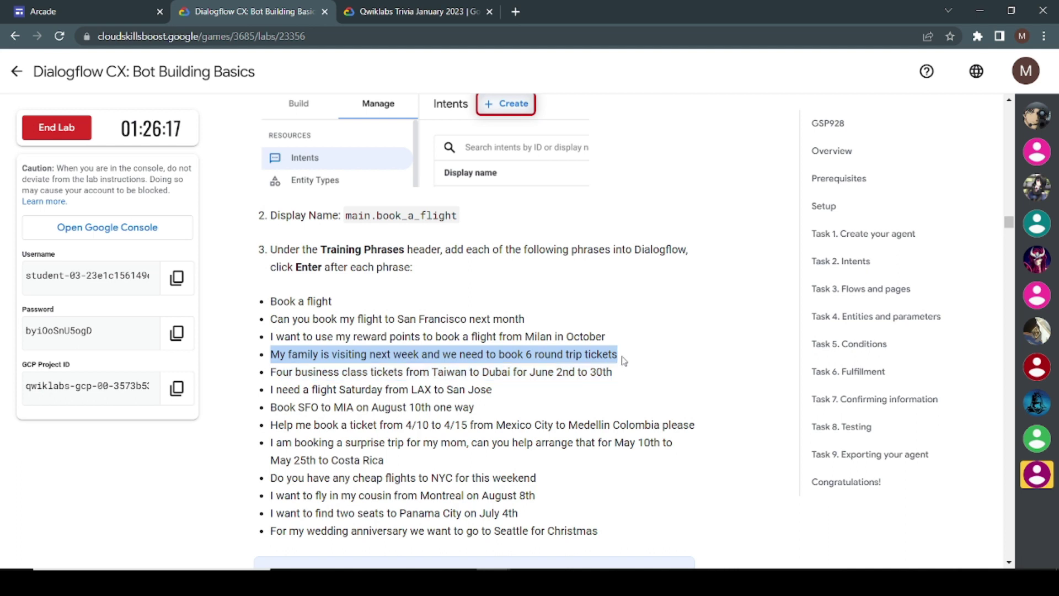
key("ctrl+c")
key("alt+Tab")
key("ctrl+v")
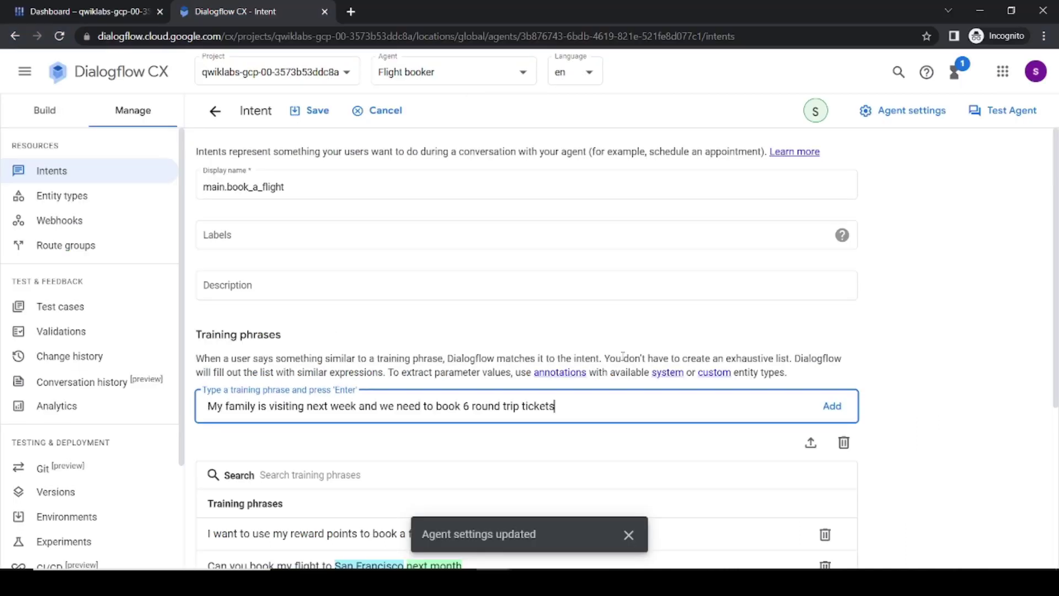
key("Return")
Step: Copy the lab's phrase "Four business class tickets from Taiwan to Dubai for June 2nd to 30th" into the training phrases
key("alt+Tab")
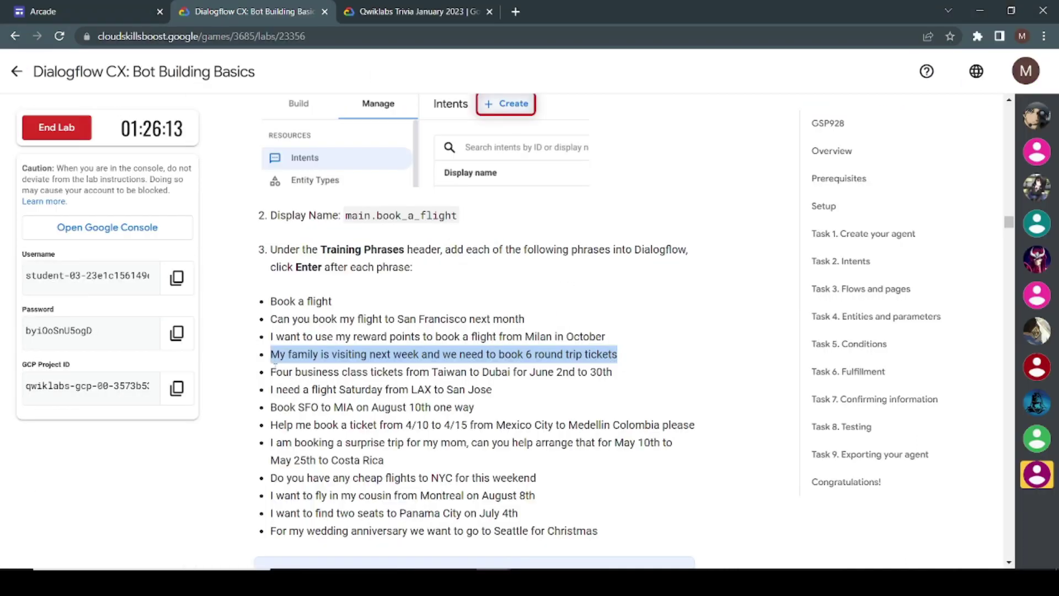
left_click_drag(272, 373, 616, 376)
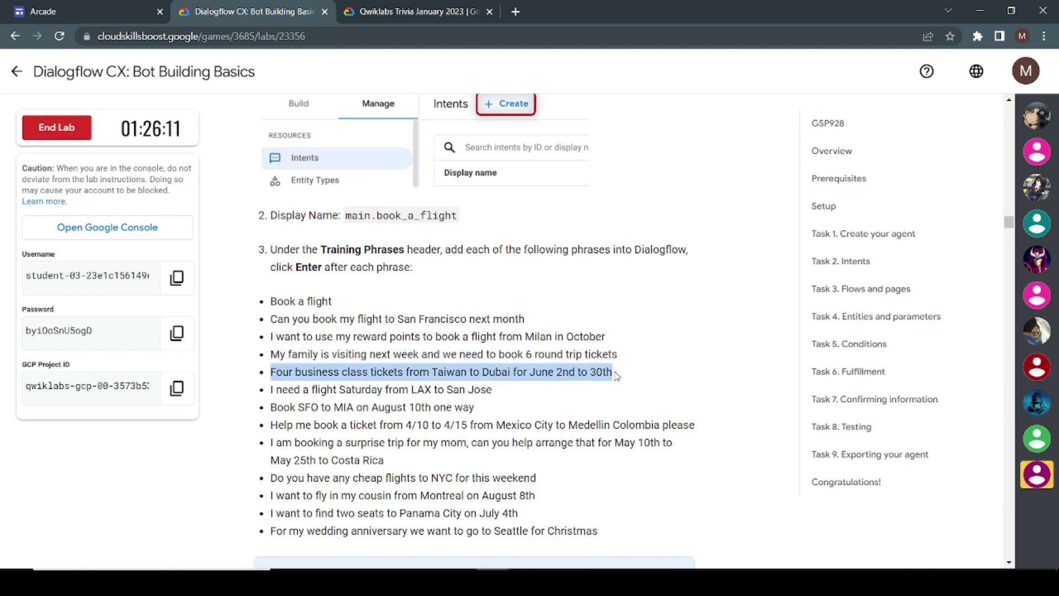
key("ctrl+c")
key("alt+Tab")
left_click(472, 395)
key("ctrl+v")
key("Return")
Step: Copy the lab's phrase "I need a flight Saturday from LAX to San Jose" into the intent's training phrases
key("alt+Tab")
left_click_drag(272, 392, 479, 391)
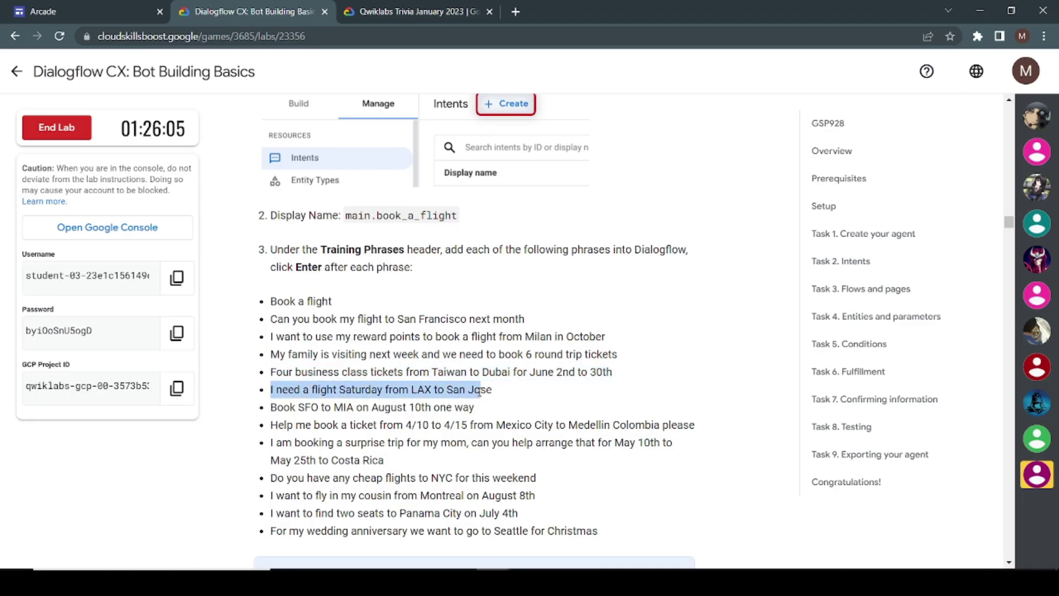
key("ctrl+c")
key("alt+Tab")
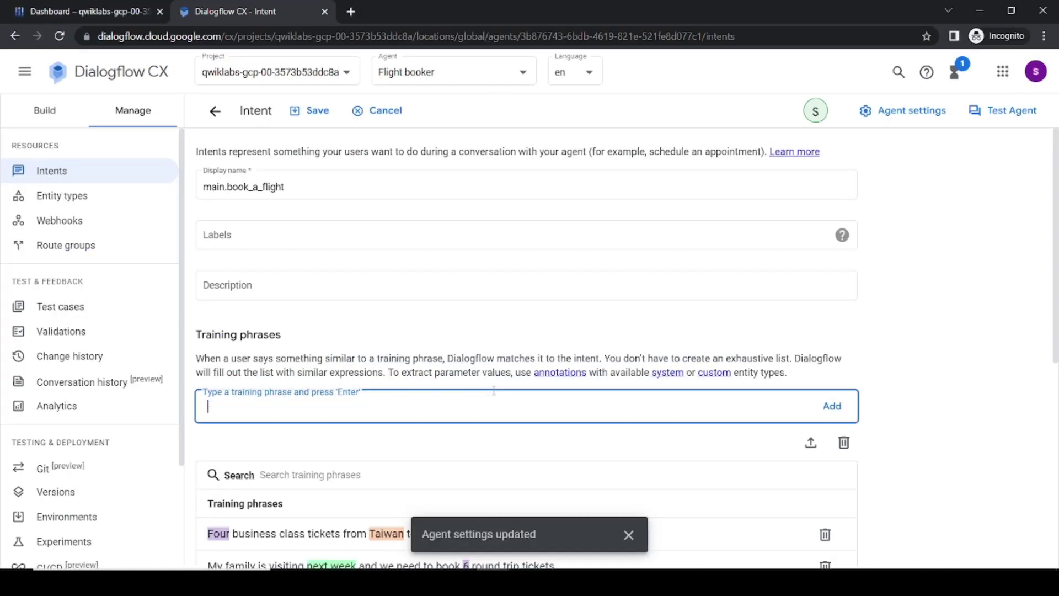
key("ctrl+v")
key("Return")
Step: Copy the lab's phrase "Book SFO to MIA on August 10th one way" into the intent's training phrases
key("alt+Tab")
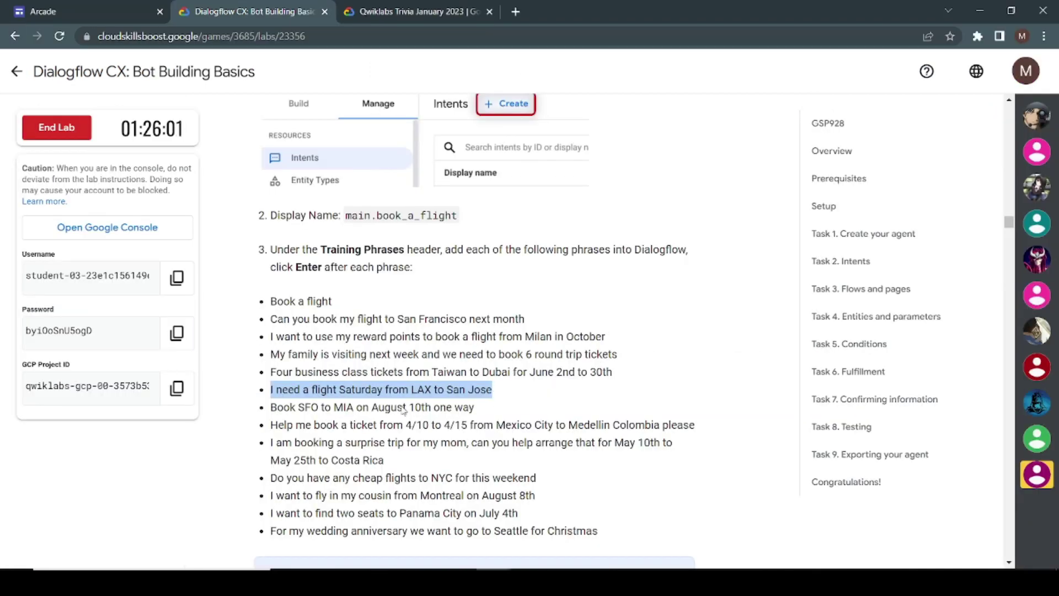
left_click_drag(270, 408, 479, 413)
key("ctrl+c")
key("alt+Tab")
key("ctrl+v")
key("Return")
Step: Add the lab's training phrase "Help me book a ticket from 4/10 to 4/15 from Mexico City to Medellin Colombia please" to the intent
key("alt+Tab")
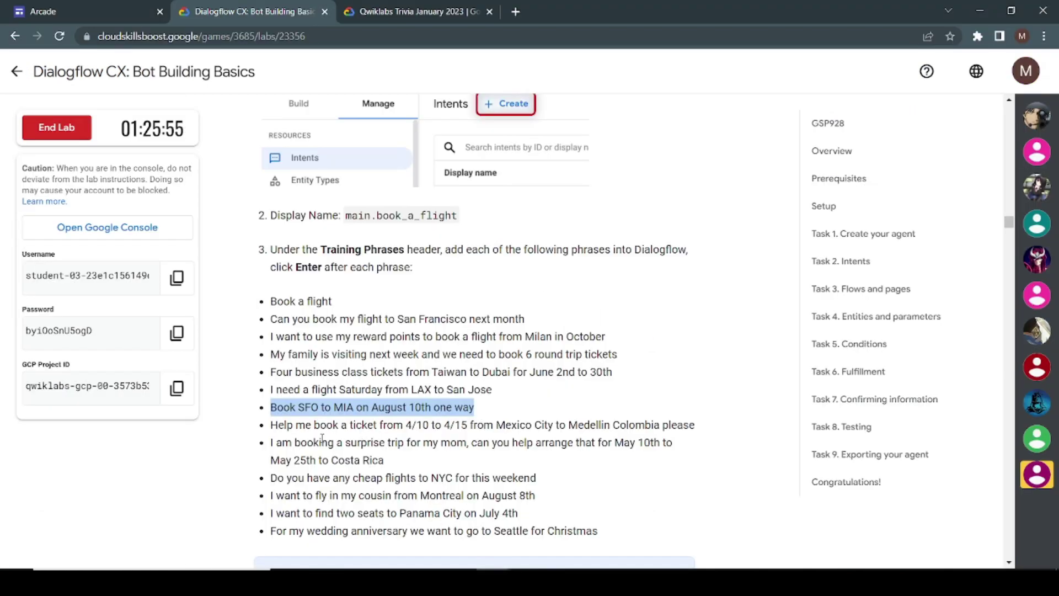
left_click_drag(272, 428, 708, 428)
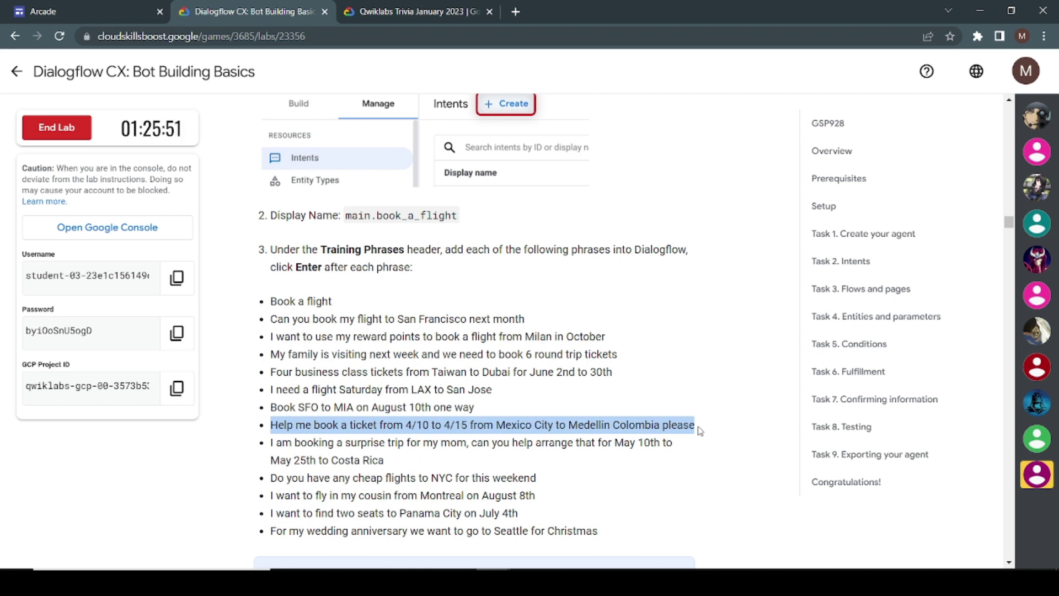
key("ctrl+c")
key("alt+Tab")
key("ctrl+v")
key("Return")
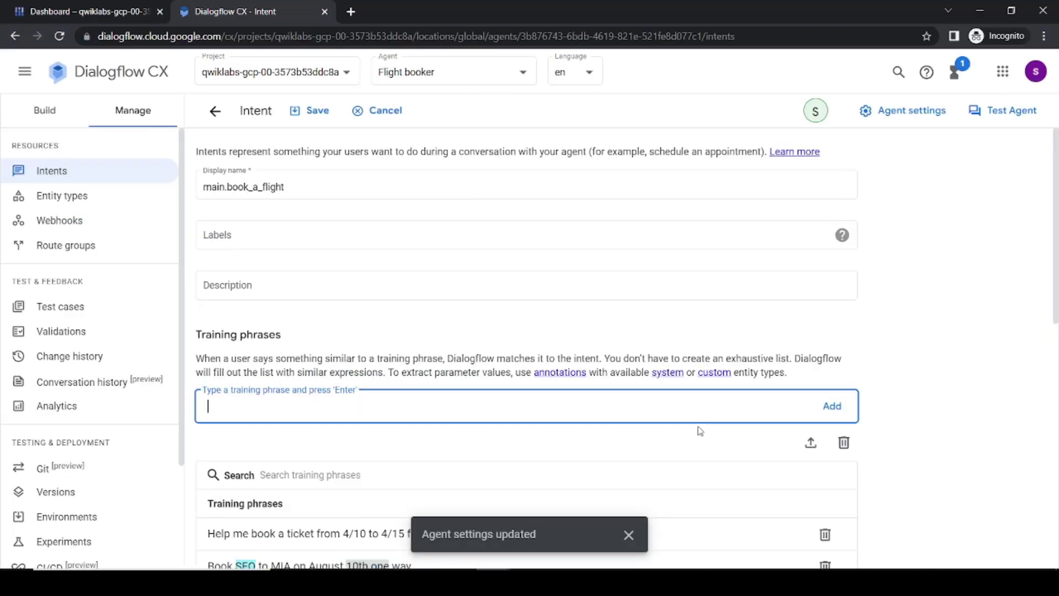
Step: Add the lab's phrase "I am booking a surprise trip for my mom, can you help arrange that for May 10th to May 25th to Costa Rica"
key("alt+Tab")
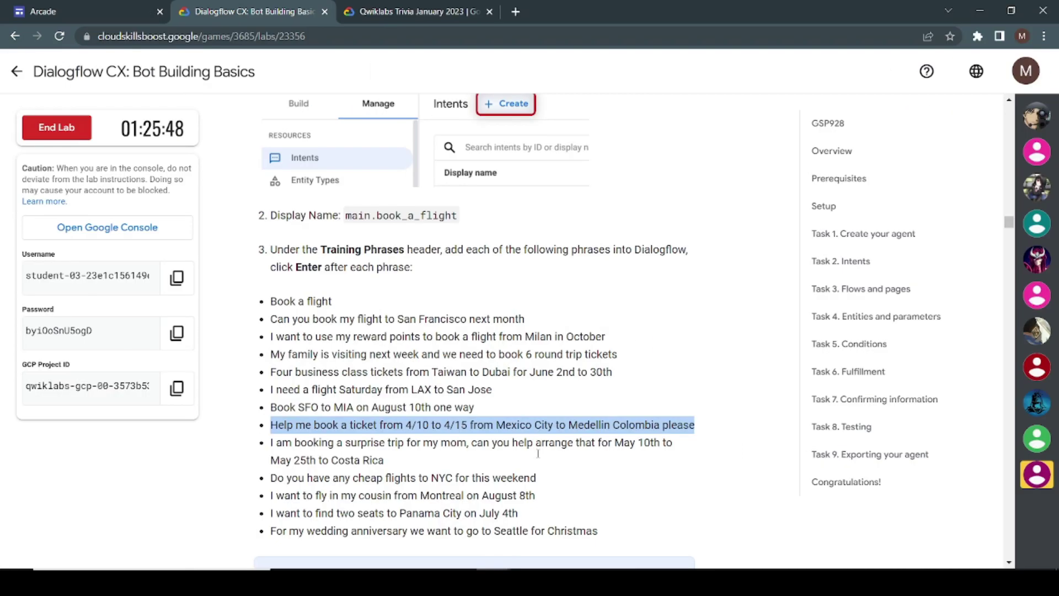
left_click(272, 442)
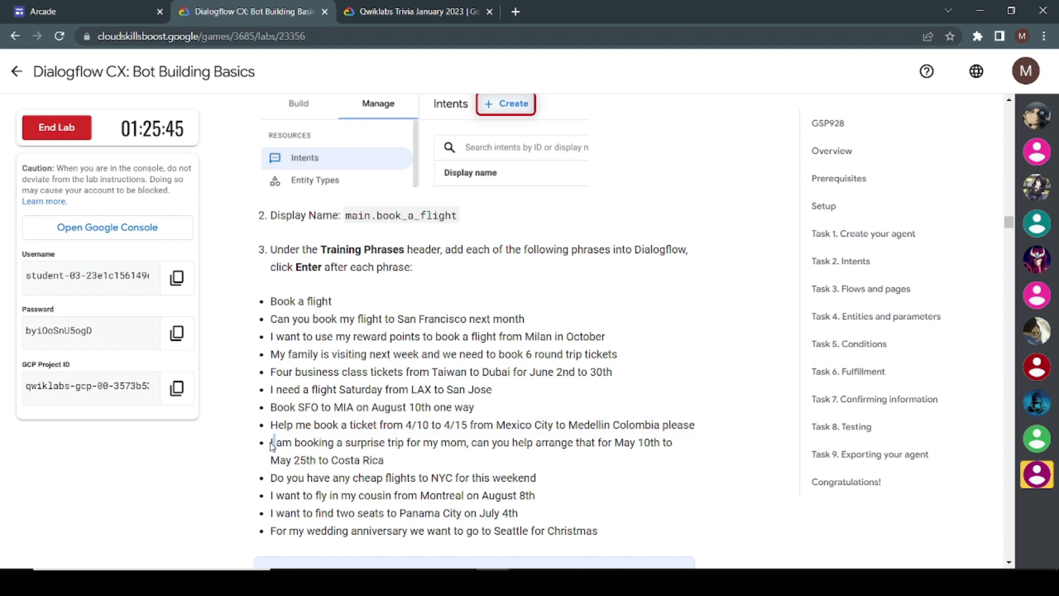
left_click_drag(272, 445, 403, 462)
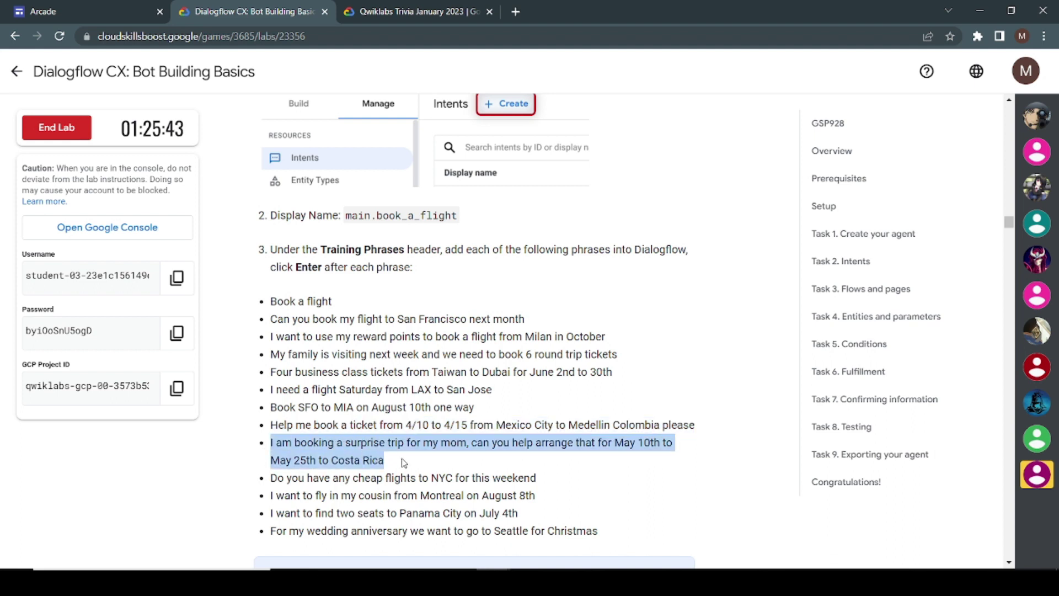
key("ctrl+c")
key("alt+Tab")
key("ctrl+v")
key("Return")
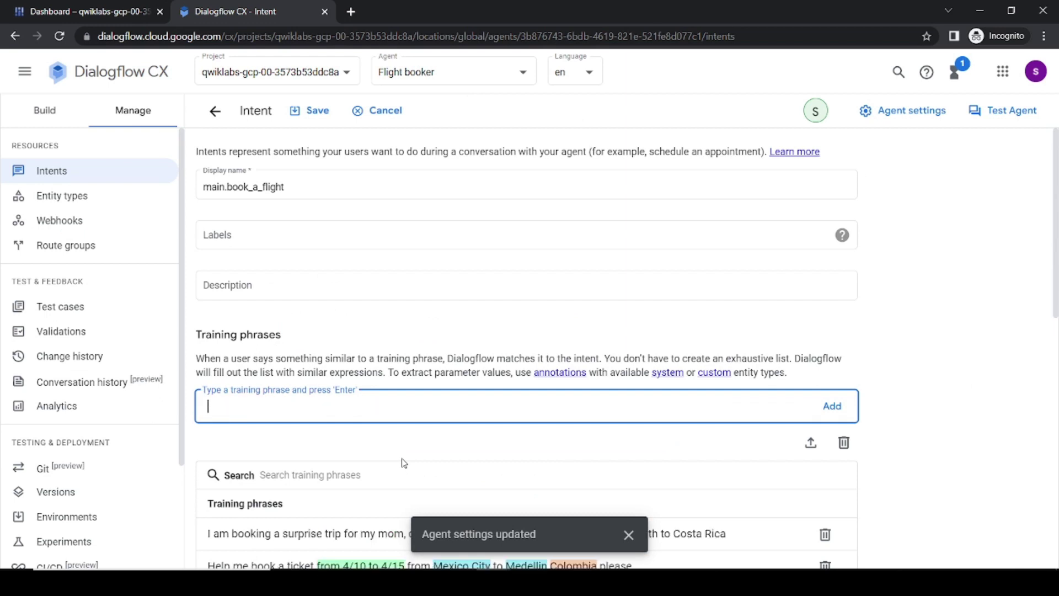
Step: Copy the lab's phrase "Do you have any cheap flights to NYC for this weekend" into the intent's training phrases
key("alt+Tab")
left_click_drag(273, 479, 540, 485)
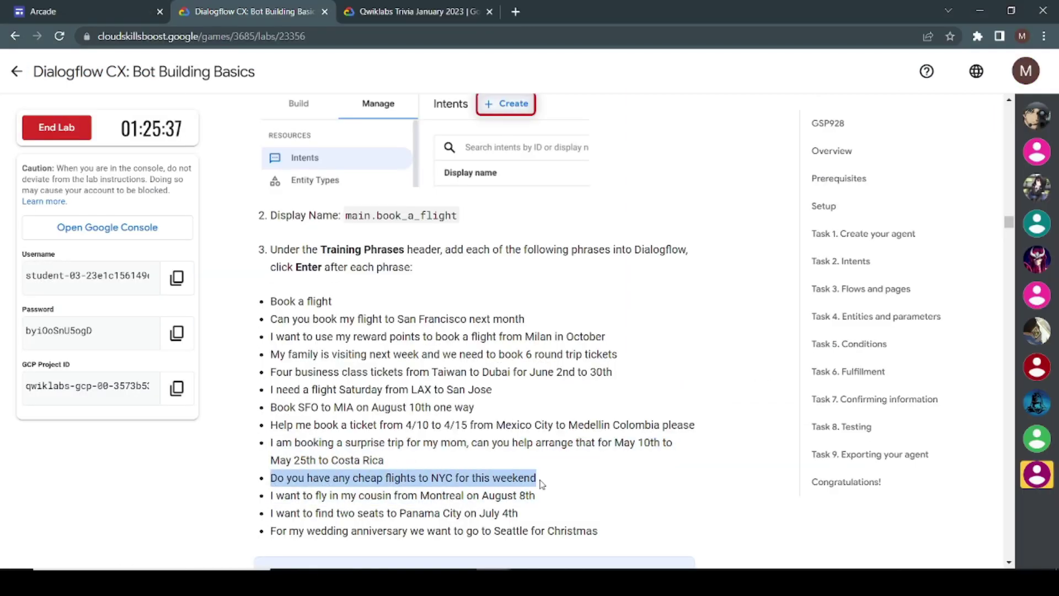
key("ctrl+c")
key("alt+Tab")
key("ctrl+v")
key("Return")
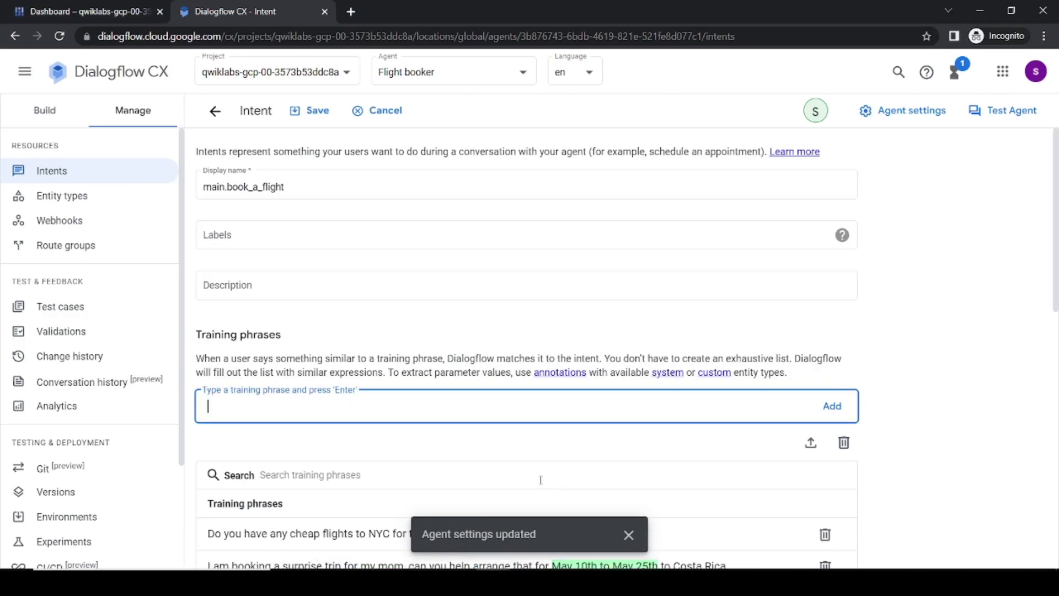
Step: Copy the lab's phrase "I want to fly in my cousin from Montreal on August 8th" into the intent's training phrases
key("alt+Tab")
left_click_drag(270, 499, 536, 497)
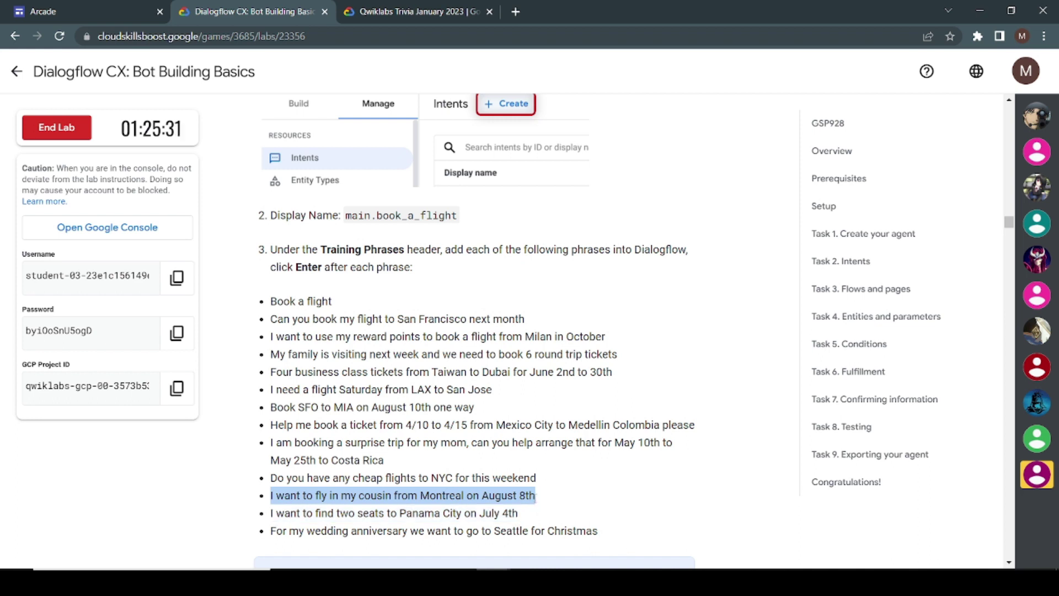
key("ctrl+c")
key("alt+Tab")
key("ctrl+v")
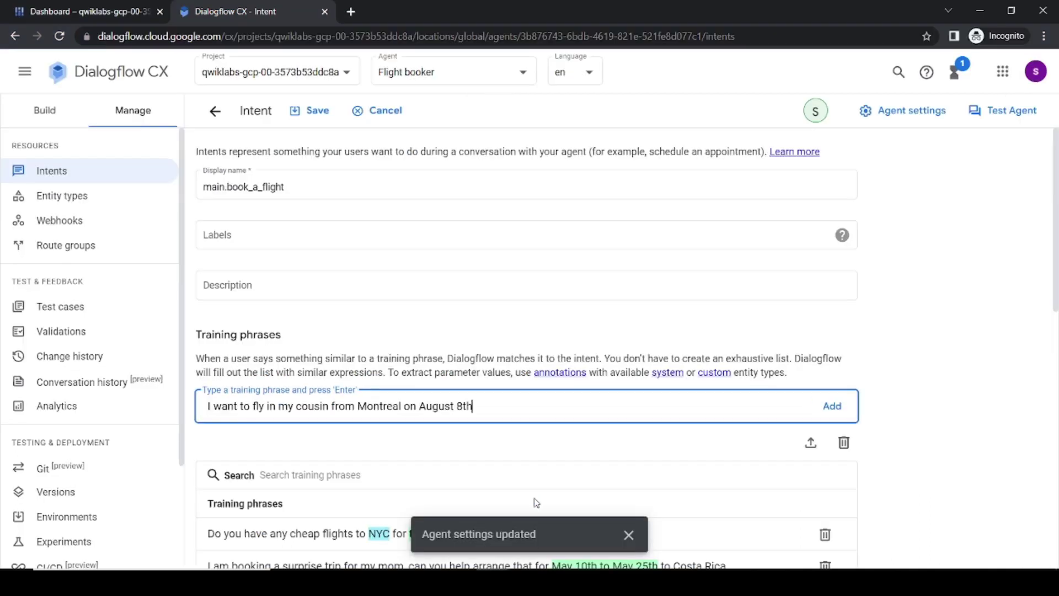
key("Return")
Step: Copy the lab's phrase "I want to find two seats to Panama City on July 4th" into the intent's training phrases
key("alt+Tab")
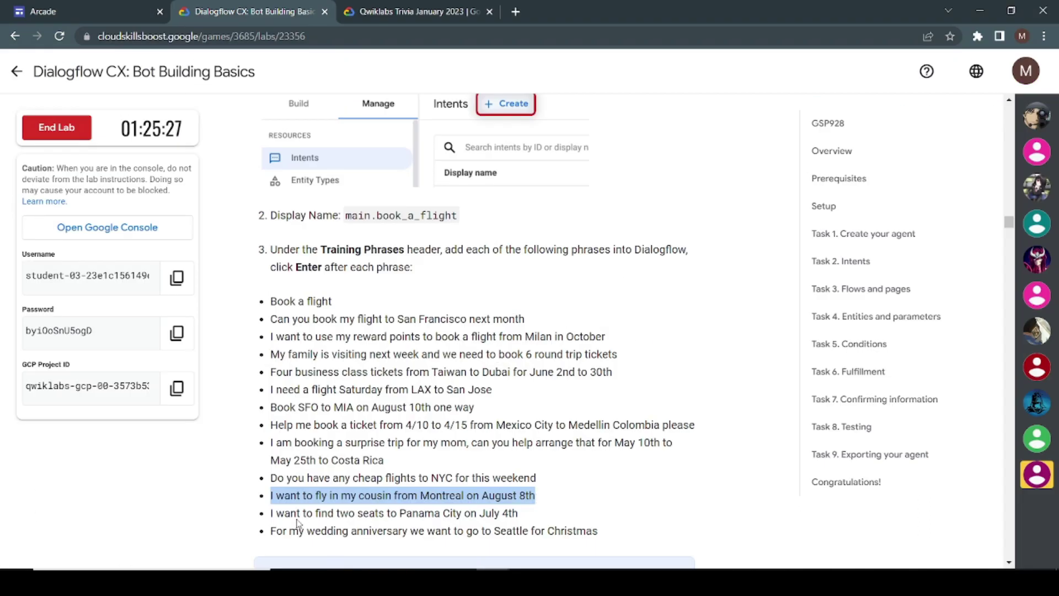
left_click_drag(272, 512, 524, 512)
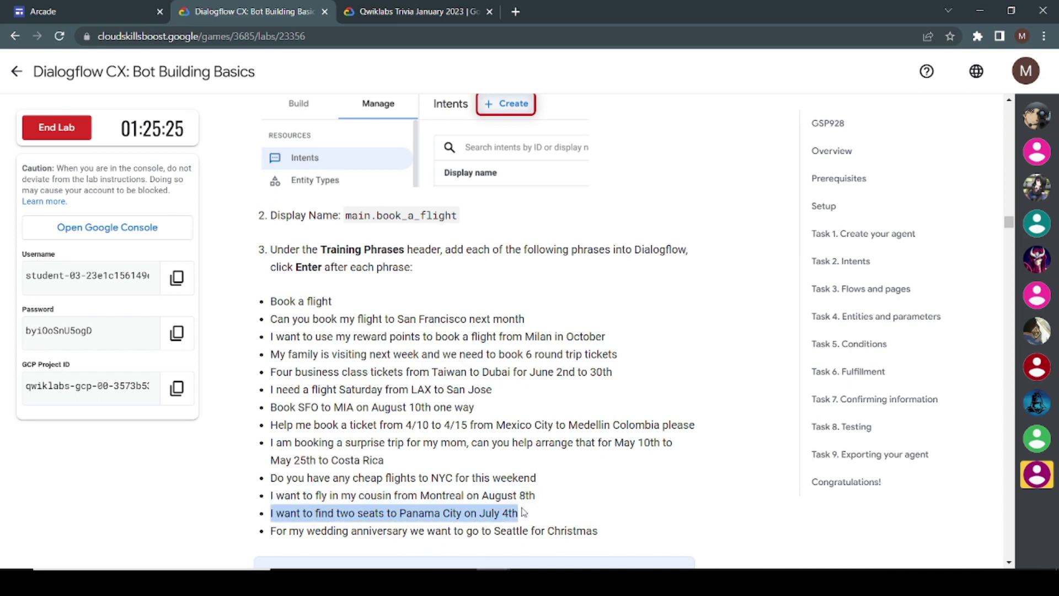
key("ctrl+c")
key("alt+Tab")
key("ctrl+v")
key("Return")
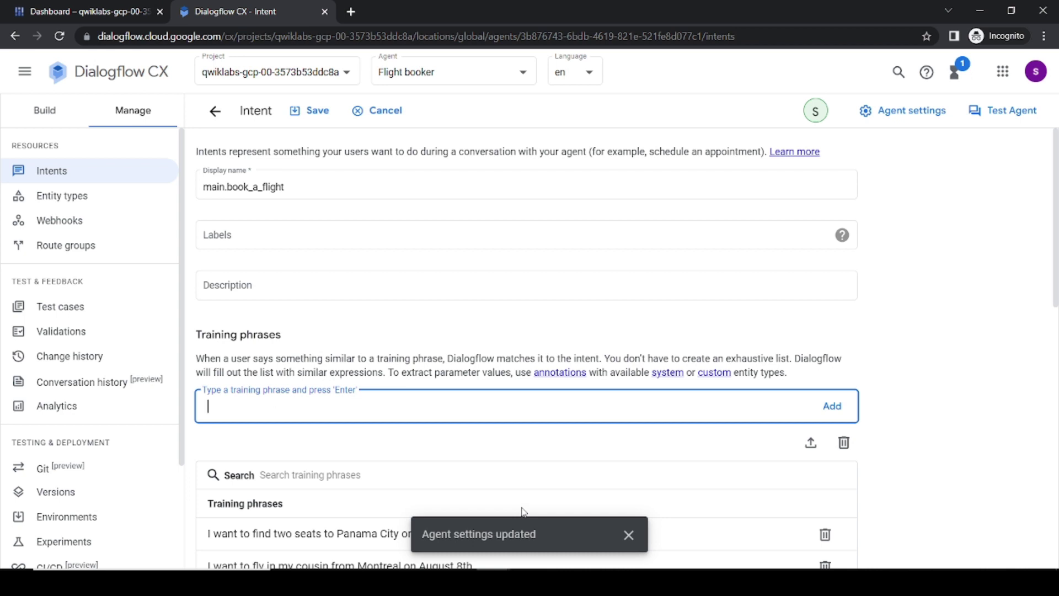
Step: Copy the lab's phrase "For my wedding anniversary we want to go to Seattle for Christmas" into the intent's training phrases
scroll(666, 440, "down", 3)
key("alt+Tab")
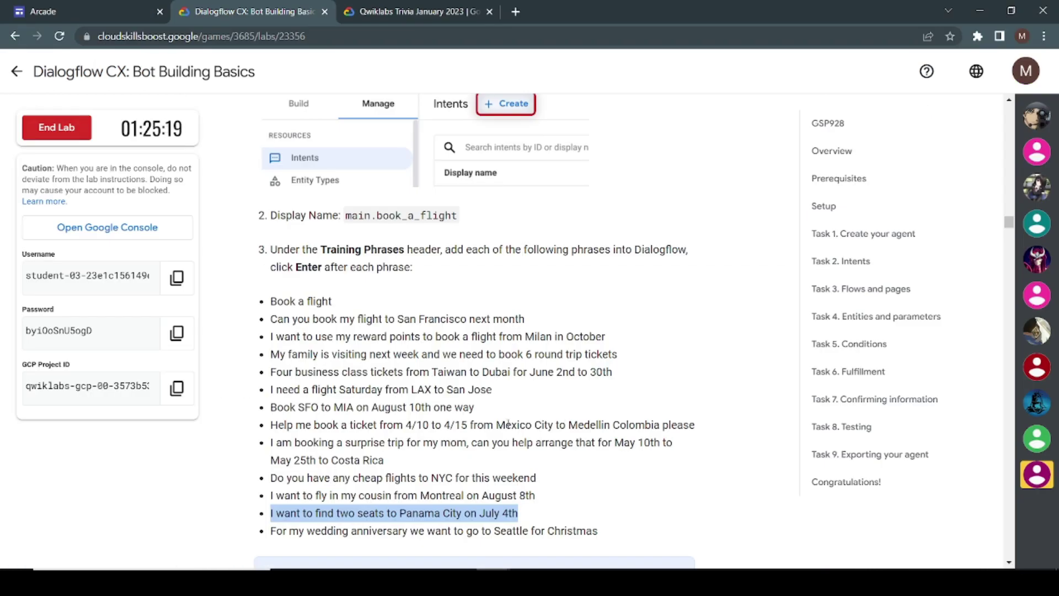
scroll(508, 425, "down", 1)
left_click_drag(271, 429, 592, 424)
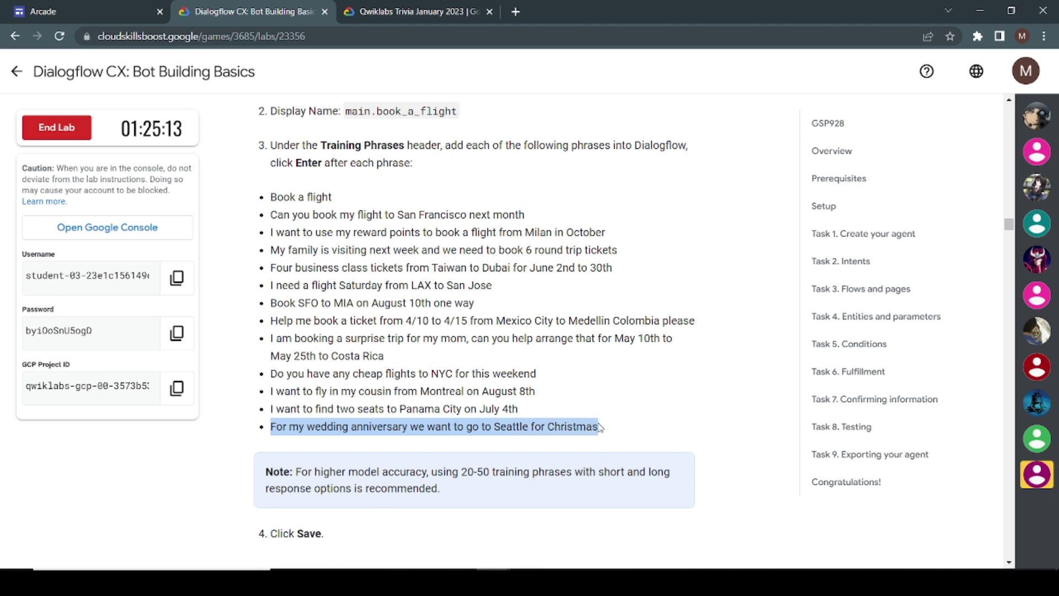
key("alt+Tab")
key("ctrl+v")
key("Return")
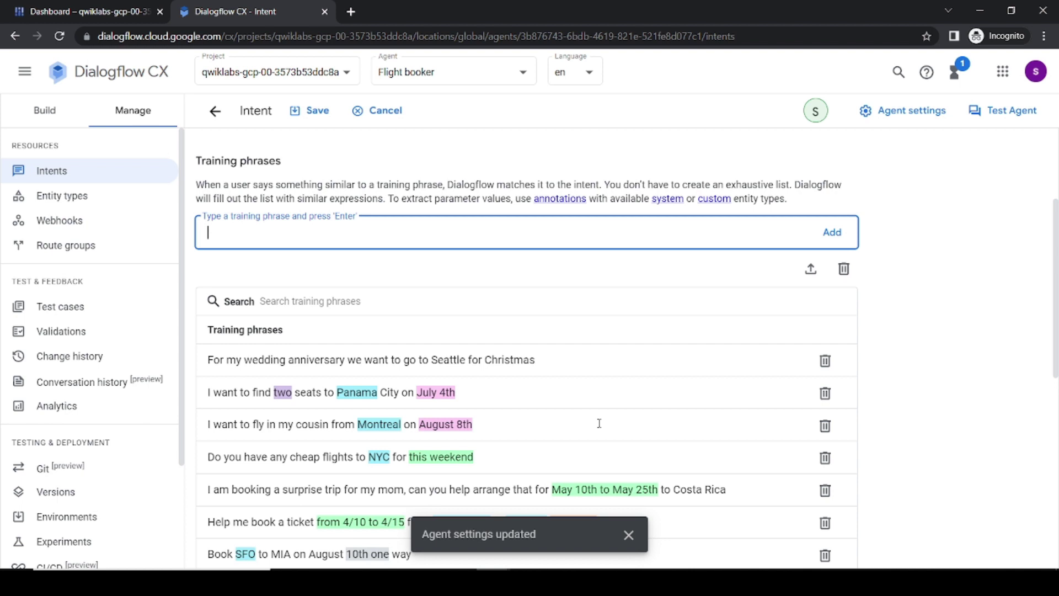
Step: Check the lab's instruction following the training phrases and save the main.book_a_flight intent
key("alt+Tab")
scroll(599, 425, "down", 6)
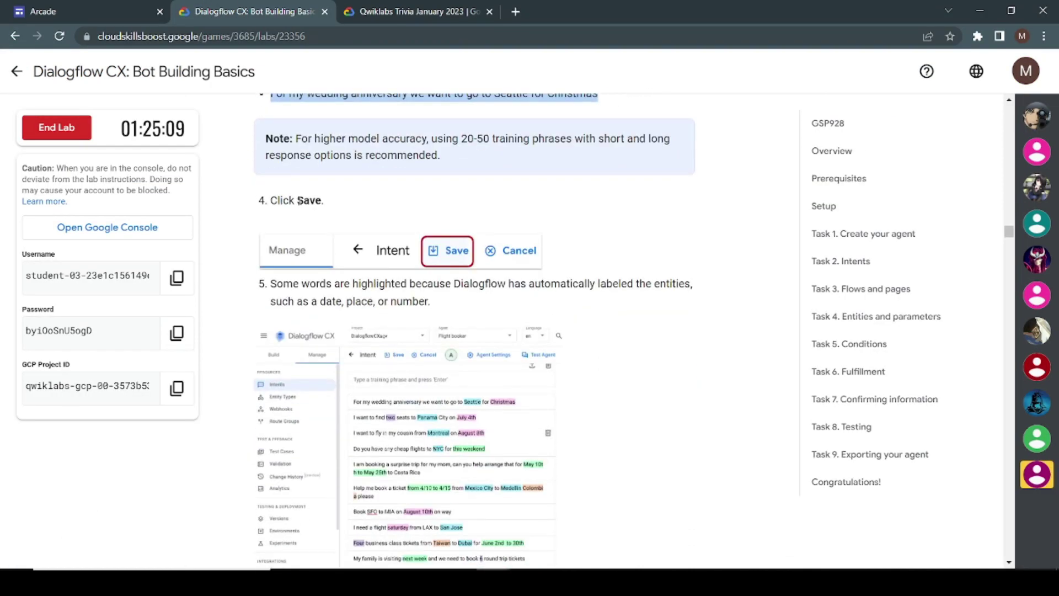
triple_click(274, 200)
key("alt+Tab")
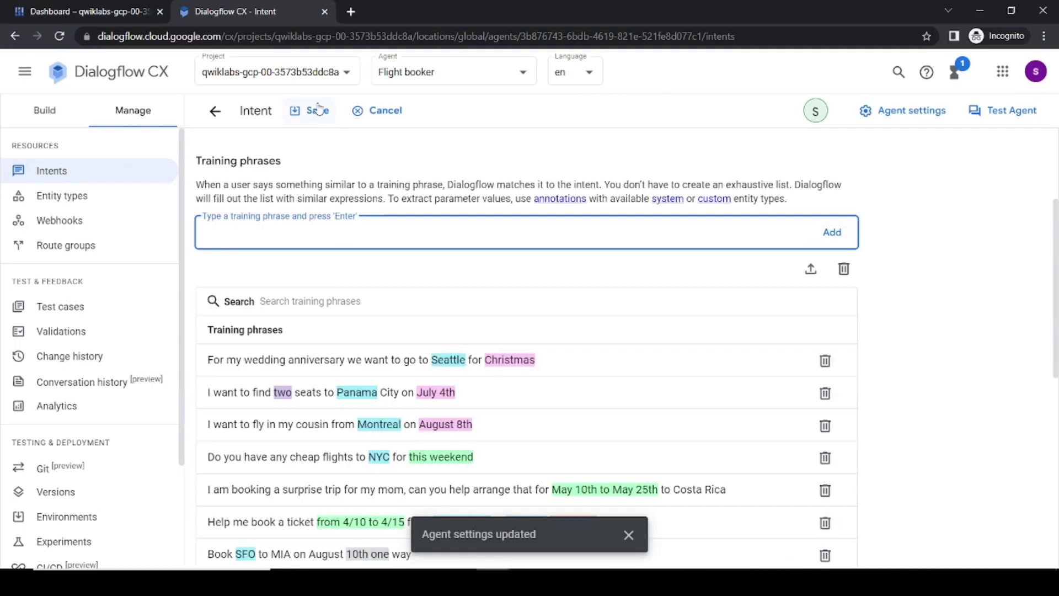
left_click(308, 106)
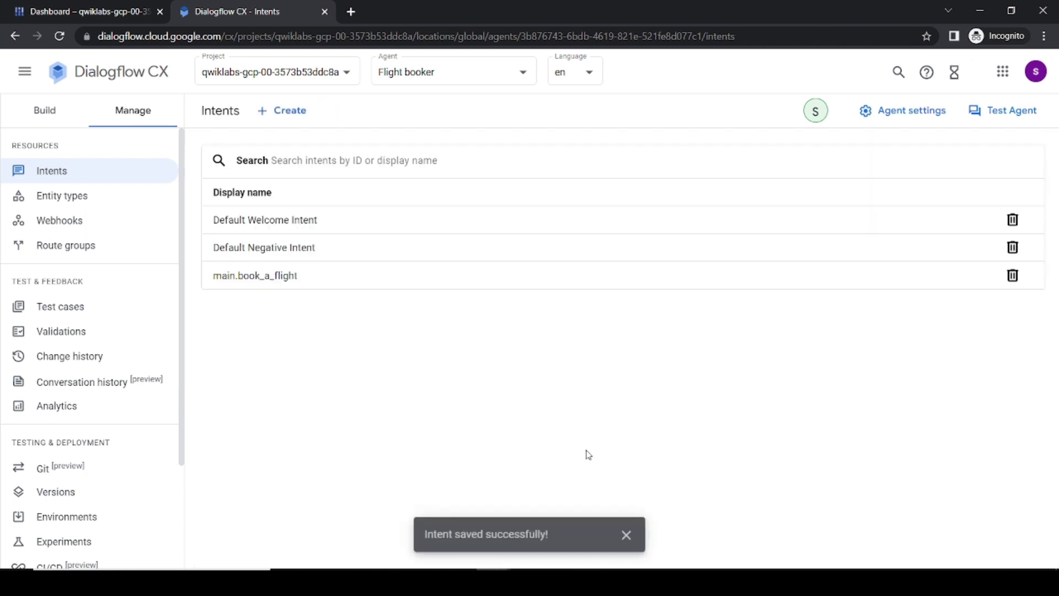
Step: Read the lab's Task 3 instructions on flows and open the Start page of the Default Start Flow in Dialogflow CX
key("alt+Tab")
scroll(530, 445, "down", 6)
scroll(529, 444, "down", 3)
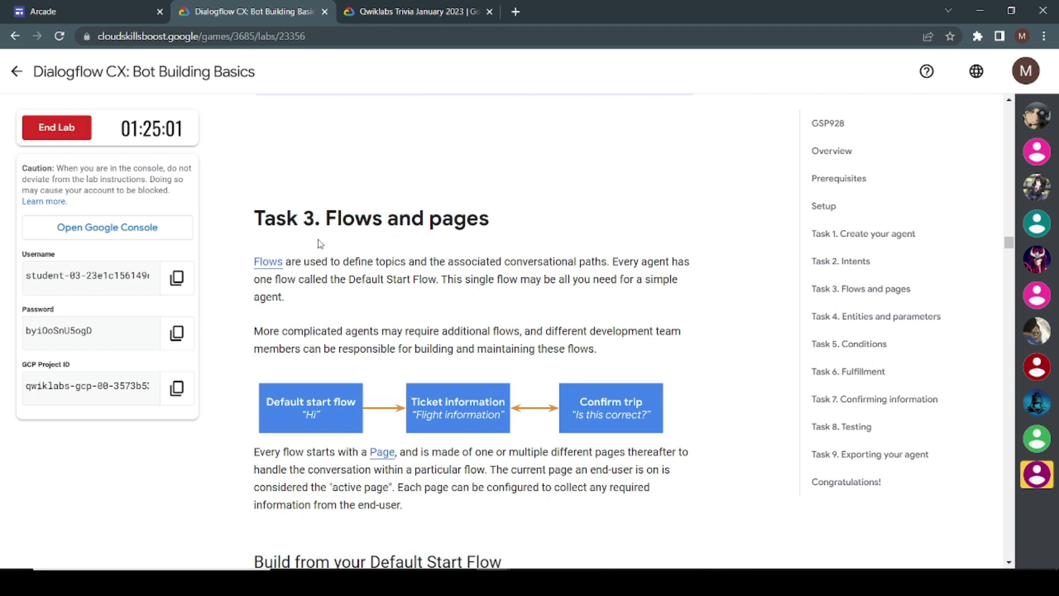
left_click_drag(311, 227, 467, 264)
scroll(398, 358, "down", 6)
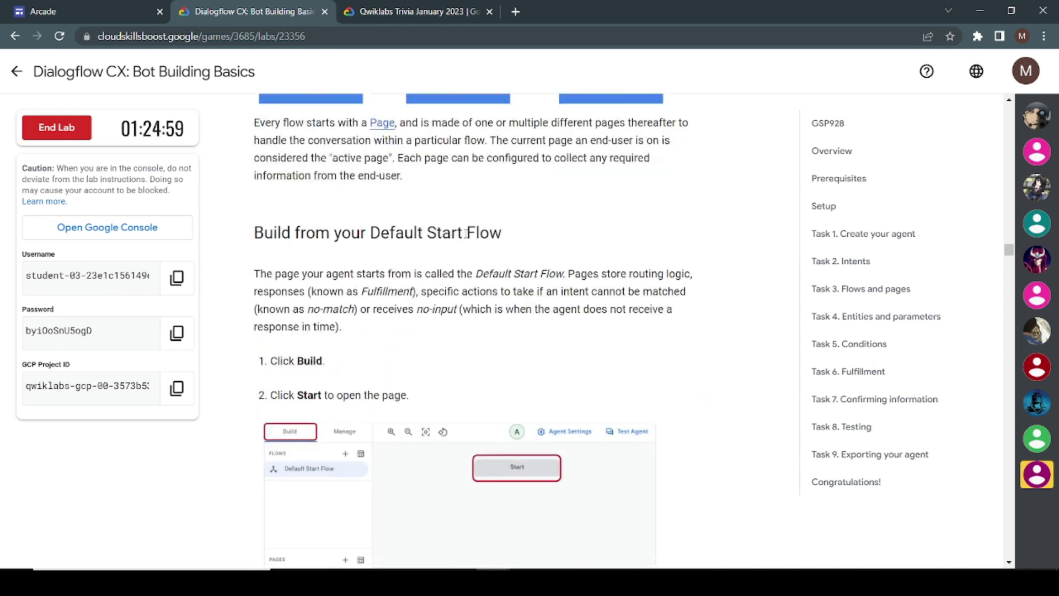
key("alt+Tab")
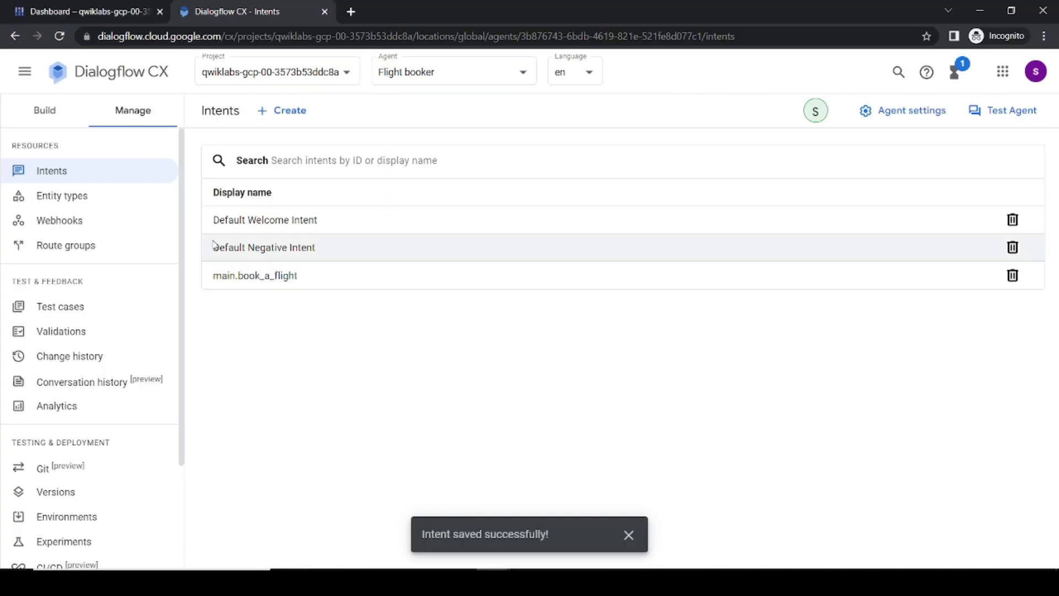
left_click(44, 117)
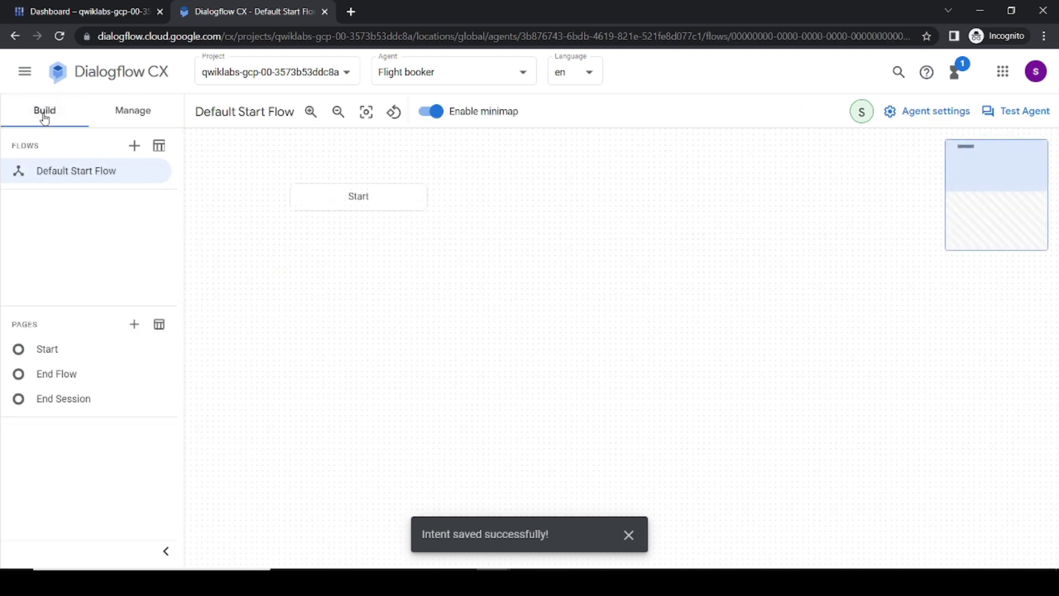
left_click(353, 200)
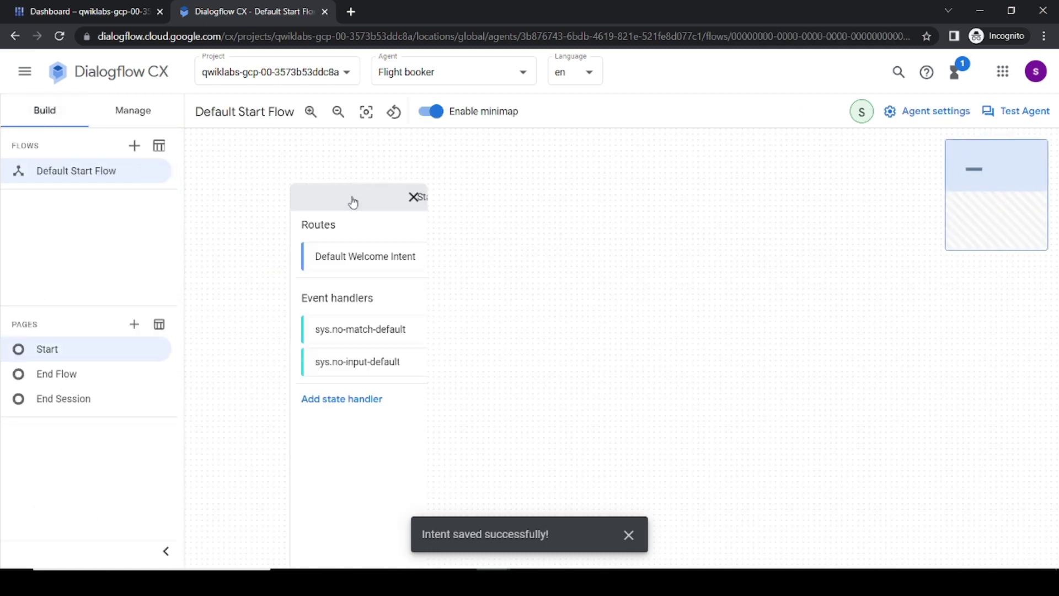
Step: Follow the lab's instruction to add a new route to the Start page
key("alt+Tab")
scroll(463, 385, "down", 7)
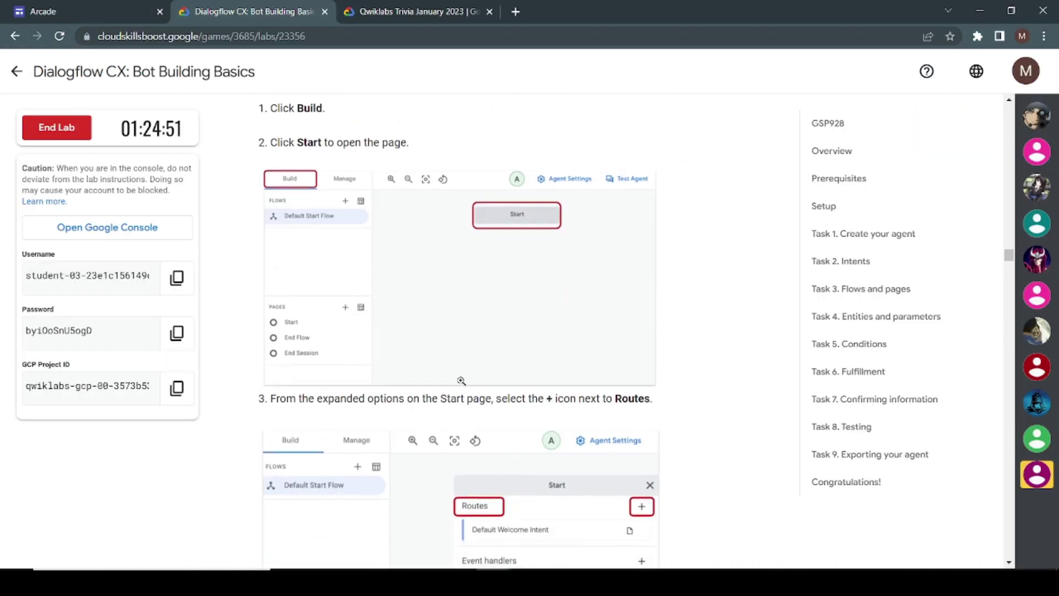
left_click_drag(281, 262, 640, 264)
key("alt+Tab")
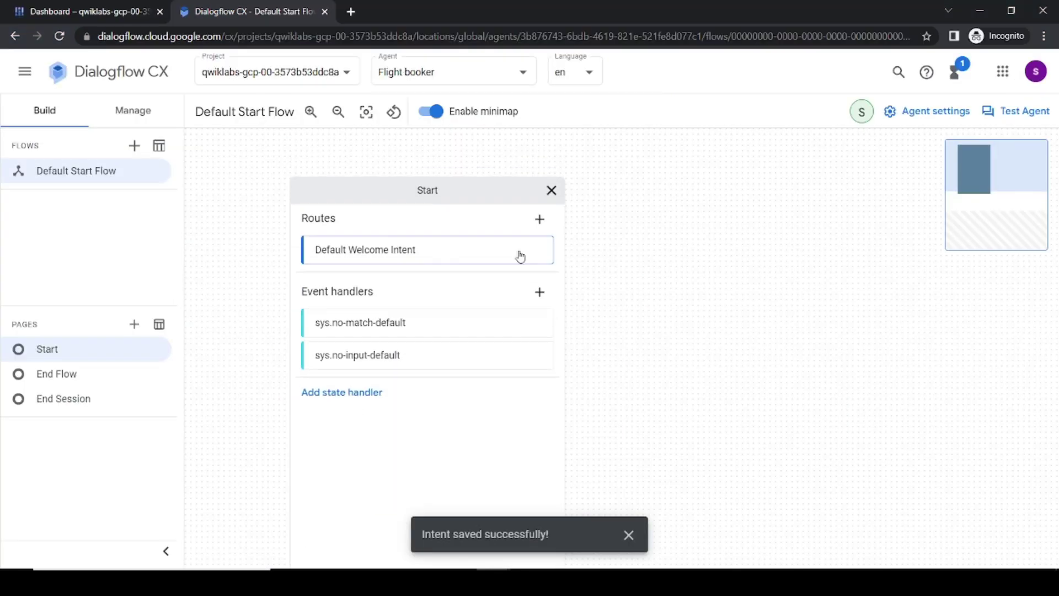
left_click(540, 226)
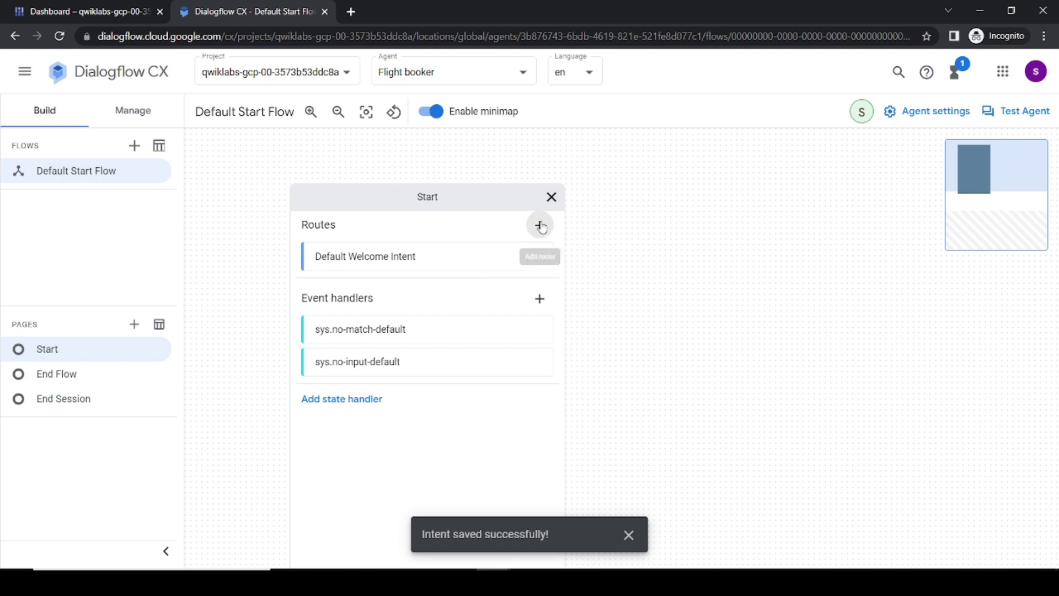
Step: Check the lab's route settings and choose main.book_a_flight as the new route's intent
key("alt+Tab")
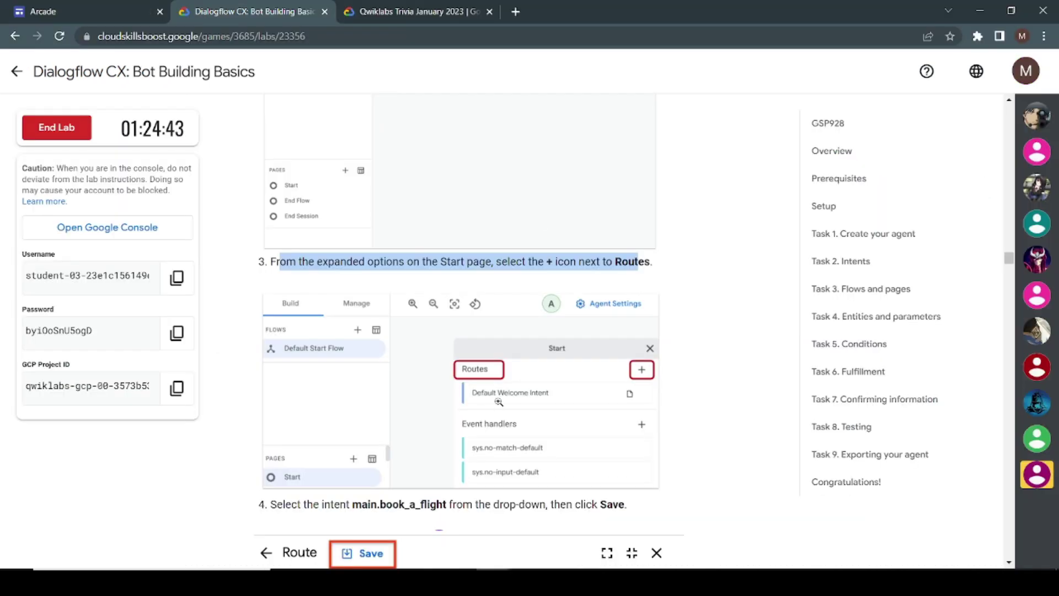
scroll(540, 221, "down", 4)
key("alt+Tab")
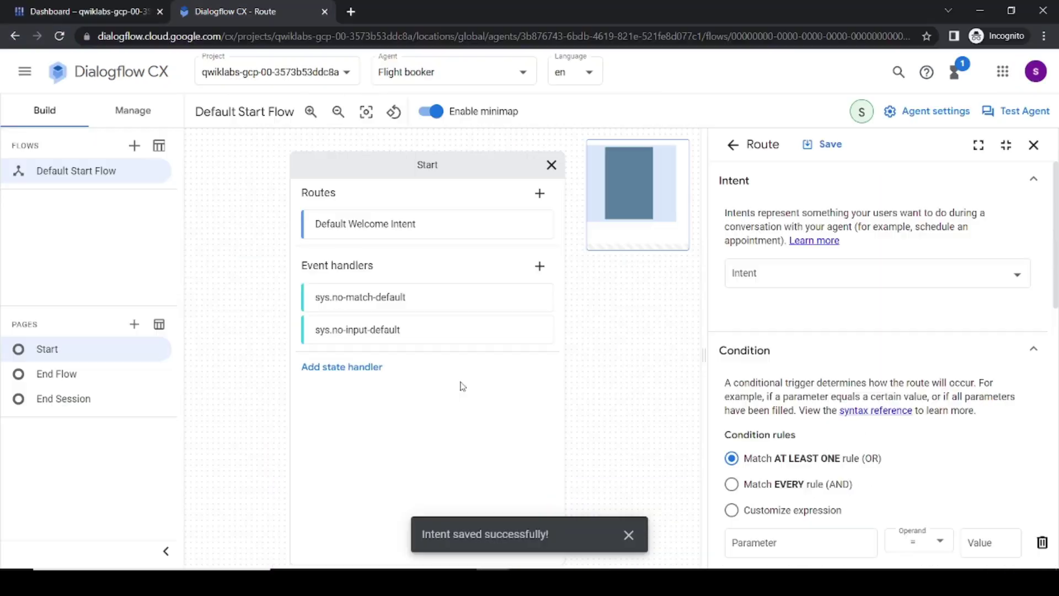
left_click(797, 284)
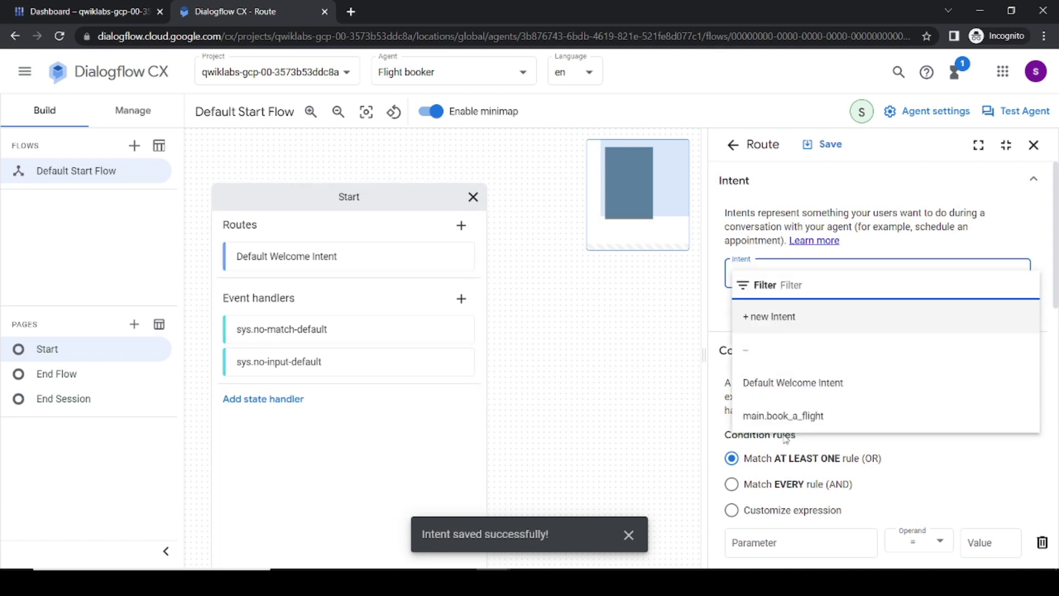
left_click(778, 414)
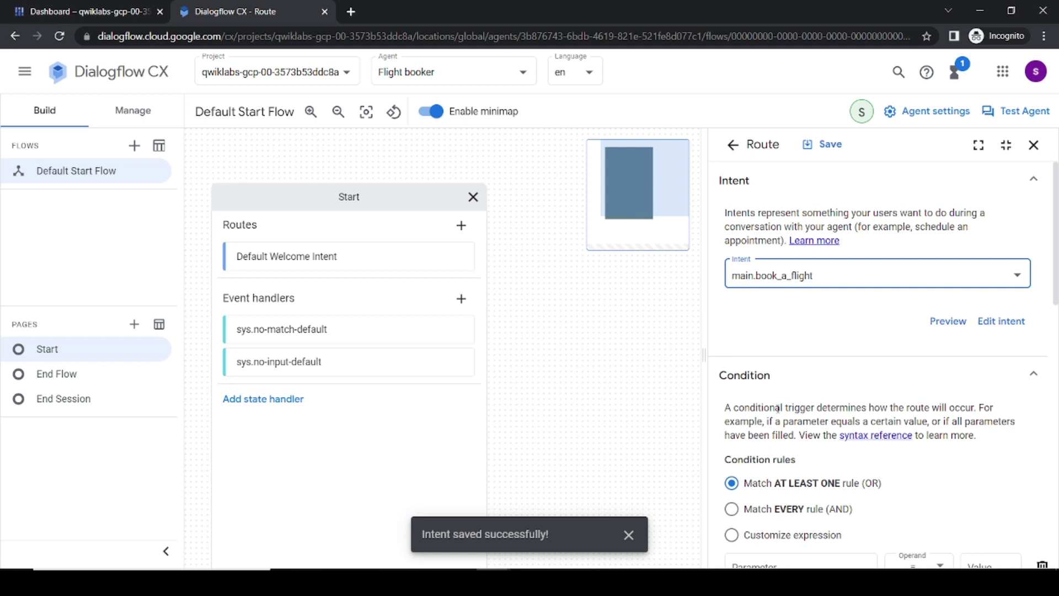
Step: Read the lab's instruction about the main.book_a_flight route and look through the new route's condition settings
key("alt+Tab")
scroll(341, 258, "down", 5)
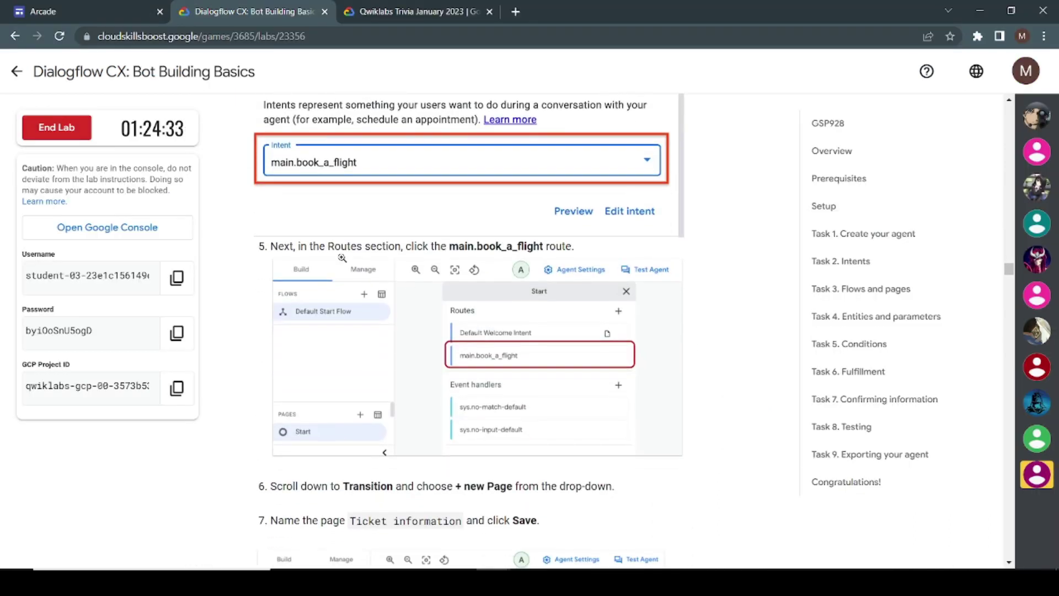
left_click_drag(437, 249, 541, 247)
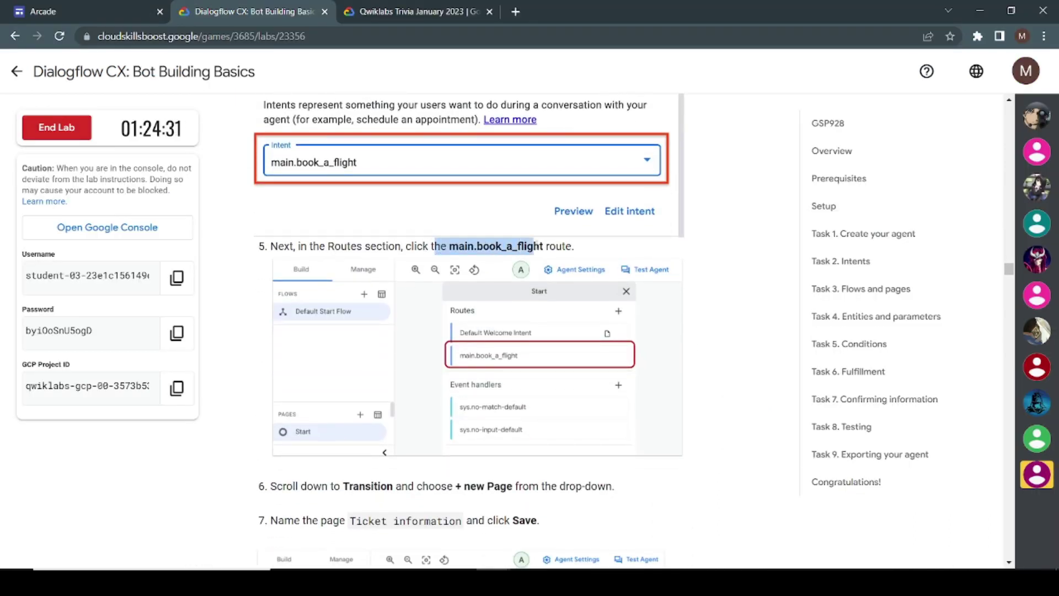
key("alt+Tab")
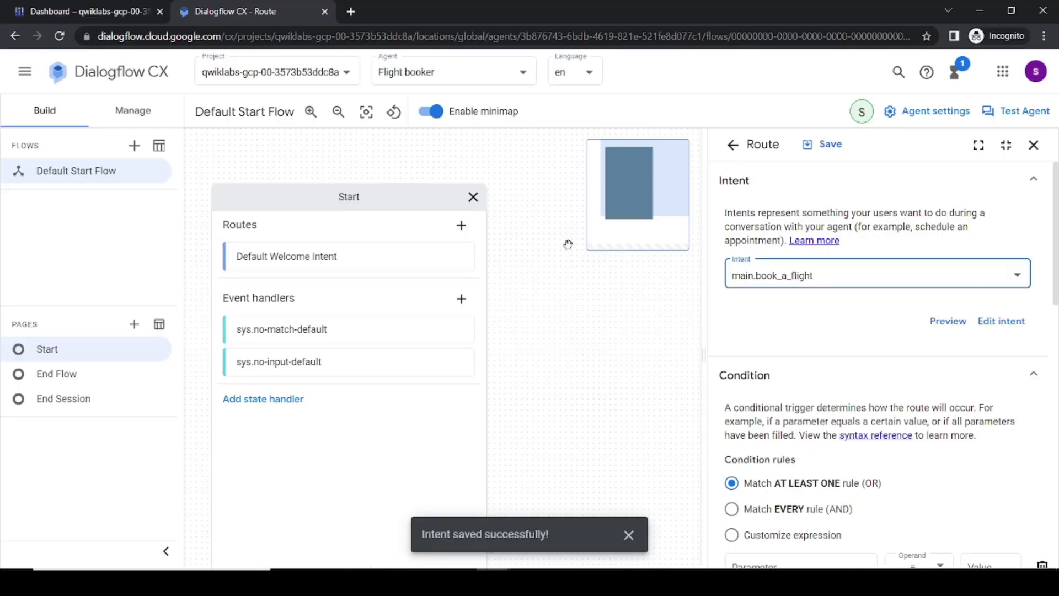
scroll(844, 347, "down", 3)
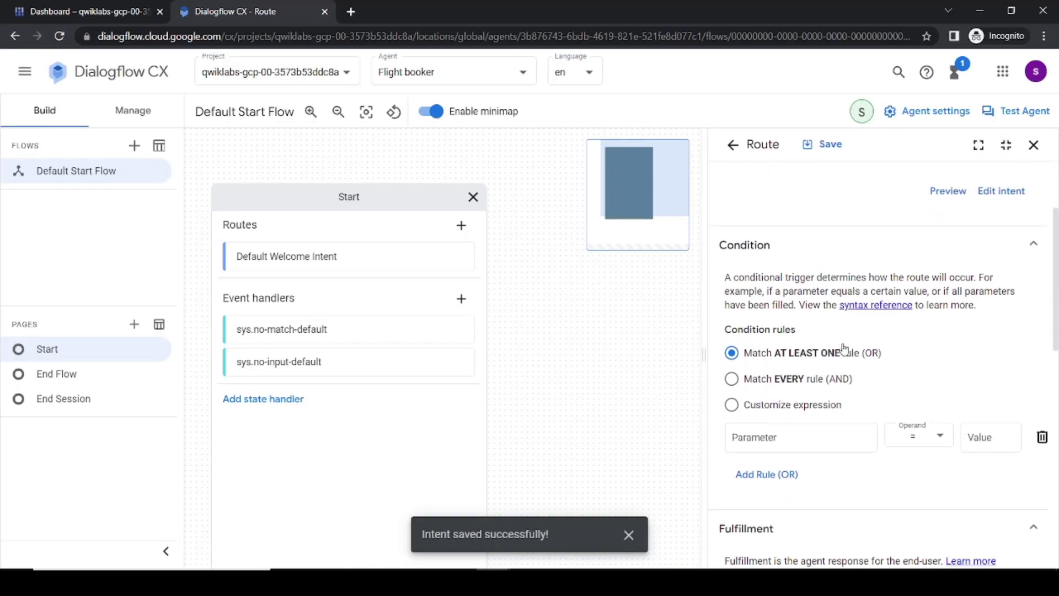
scroll(844, 348, "down", 2)
scroll(843, 347, "up", 2)
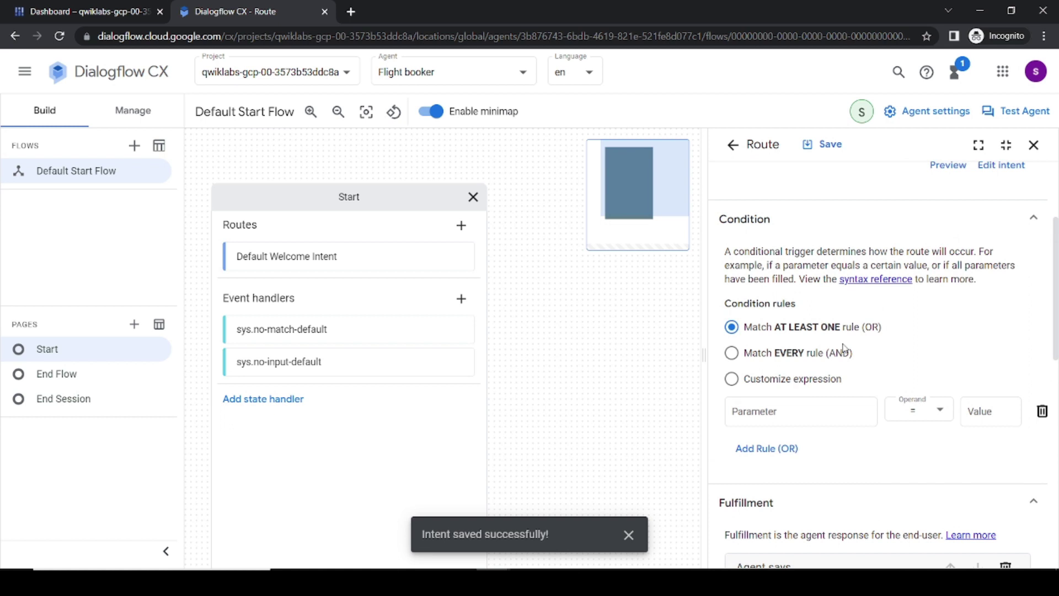
Step: Recheck the lab's intent selection instruction and save the main.book_a_flight route
key("alt+Tab")
scroll(453, 248, "up", 2)
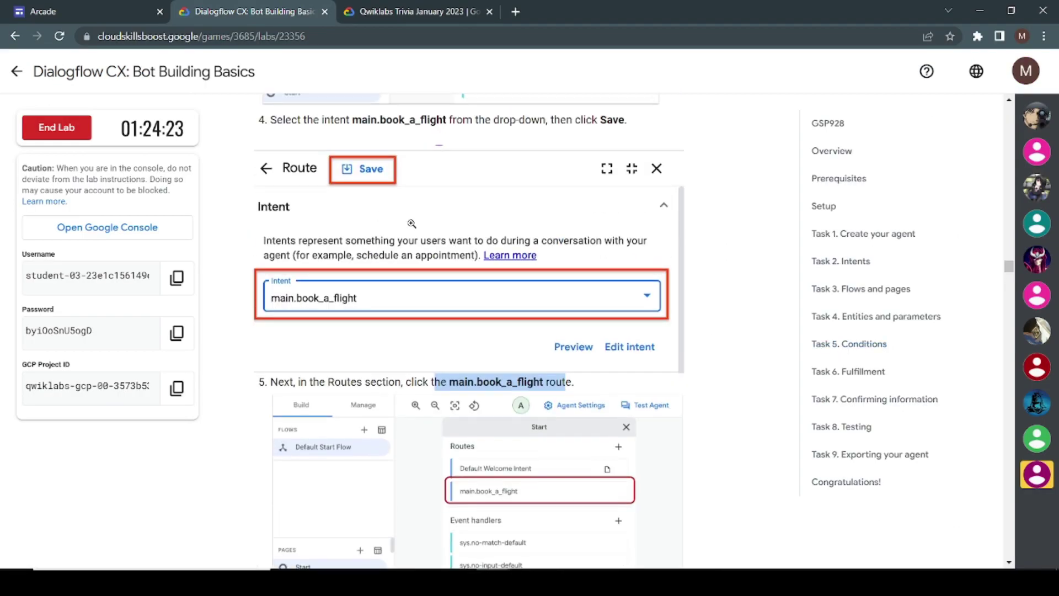
key("alt+Tab")
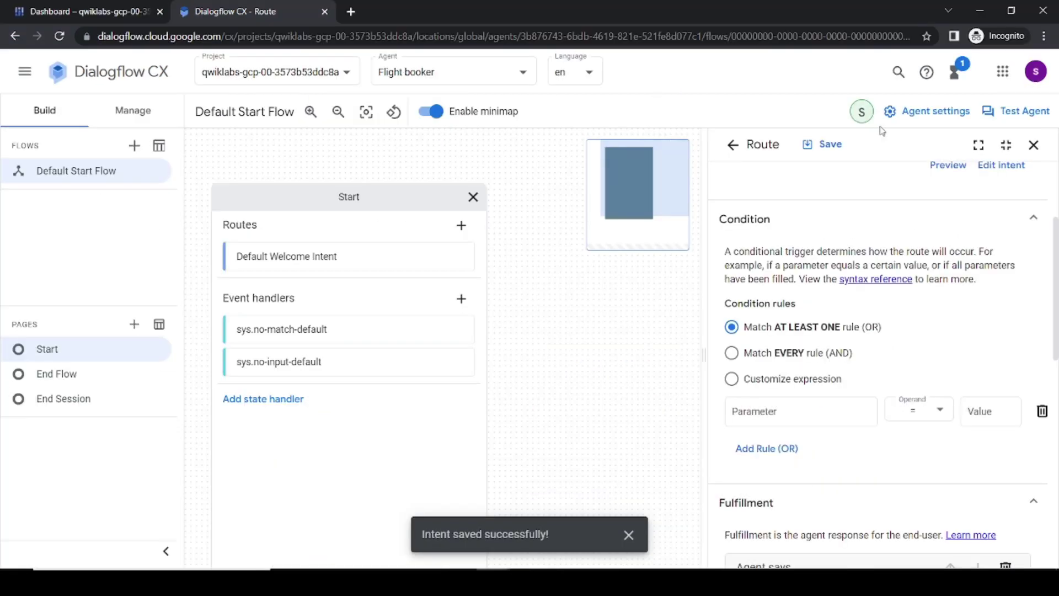
left_click(830, 145)
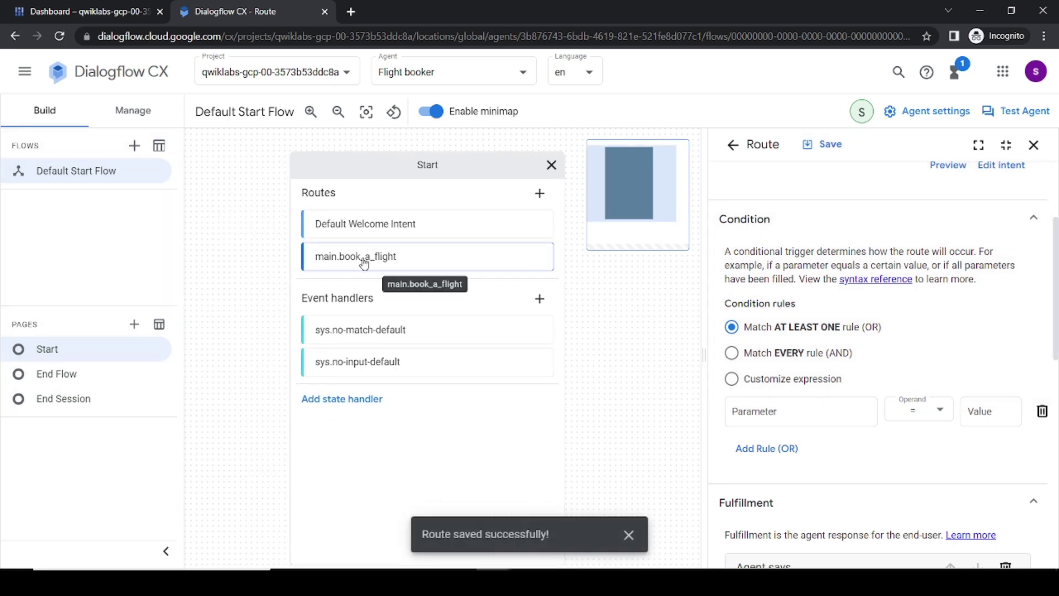
Step: Close the route's settings and reopen the main.book_a_flight route from the Start page
scroll(883, 265, "up", 3)
scroll(987, 242, "down", 1)
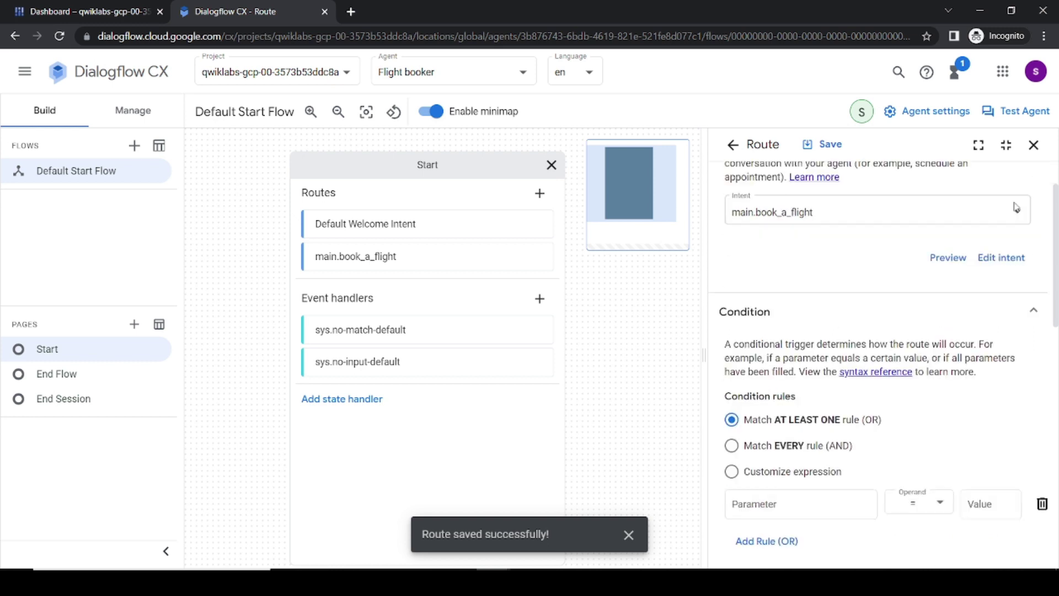
left_click(1036, 149)
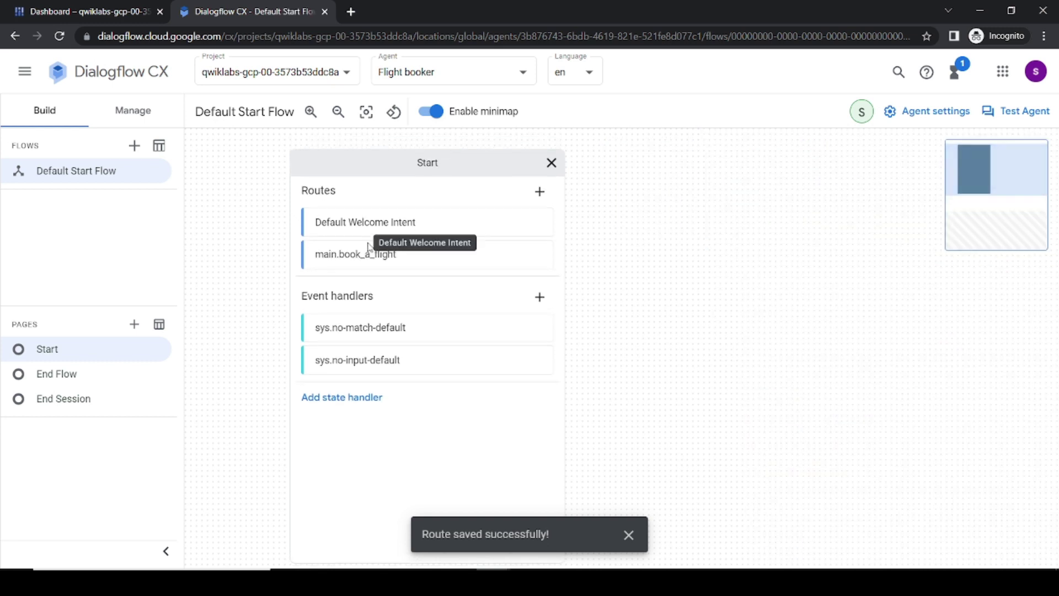
left_click(345, 257)
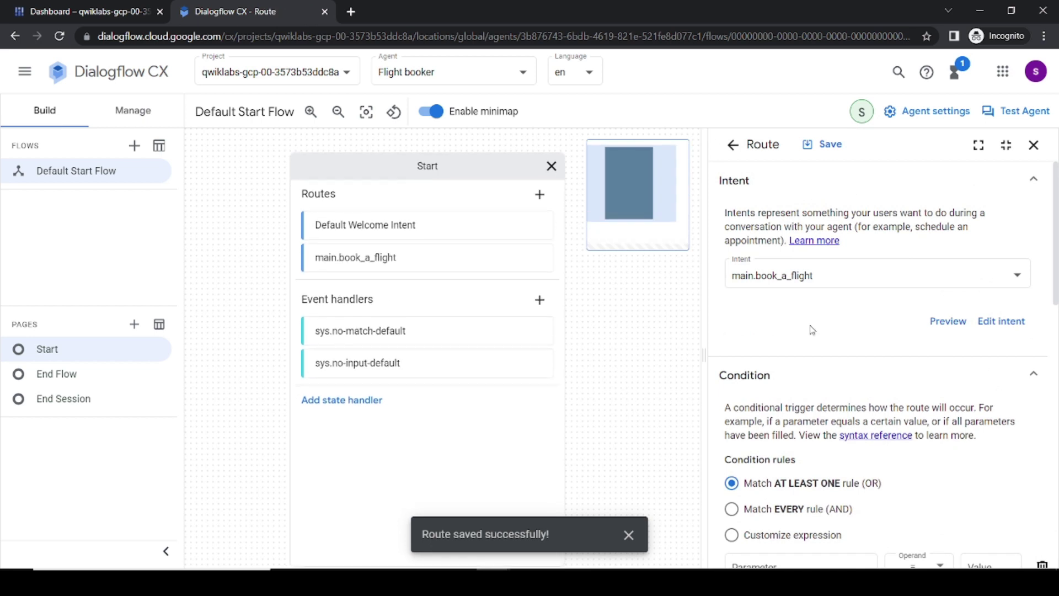
Step: Switch to the lab page, read the route transition instructions and copy the page name Ticket information
key("alt+Tab")
scroll(477, 344, "down", 3)
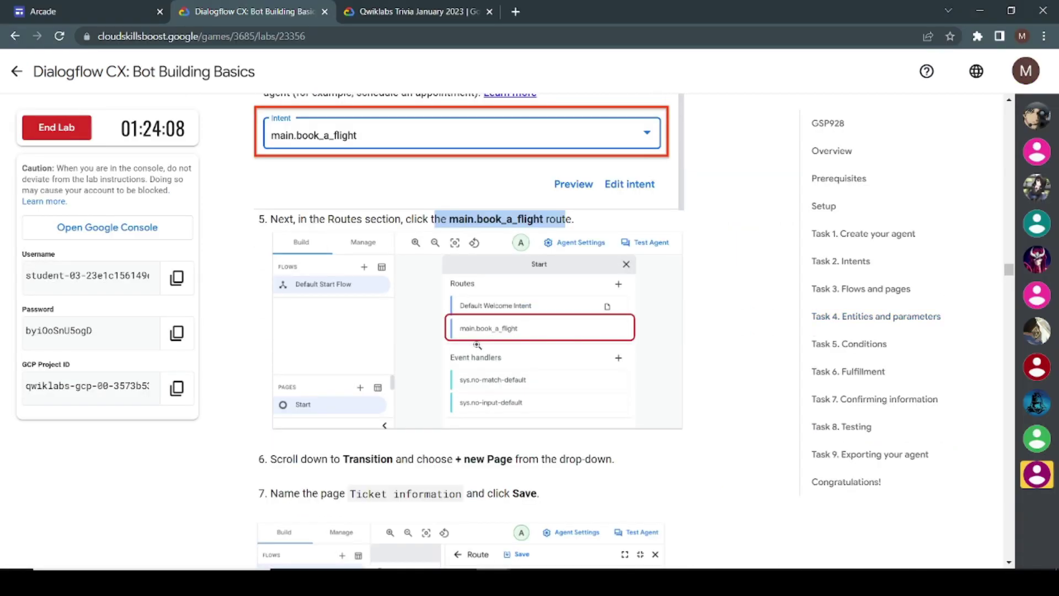
scroll(442, 308, "down", 4)
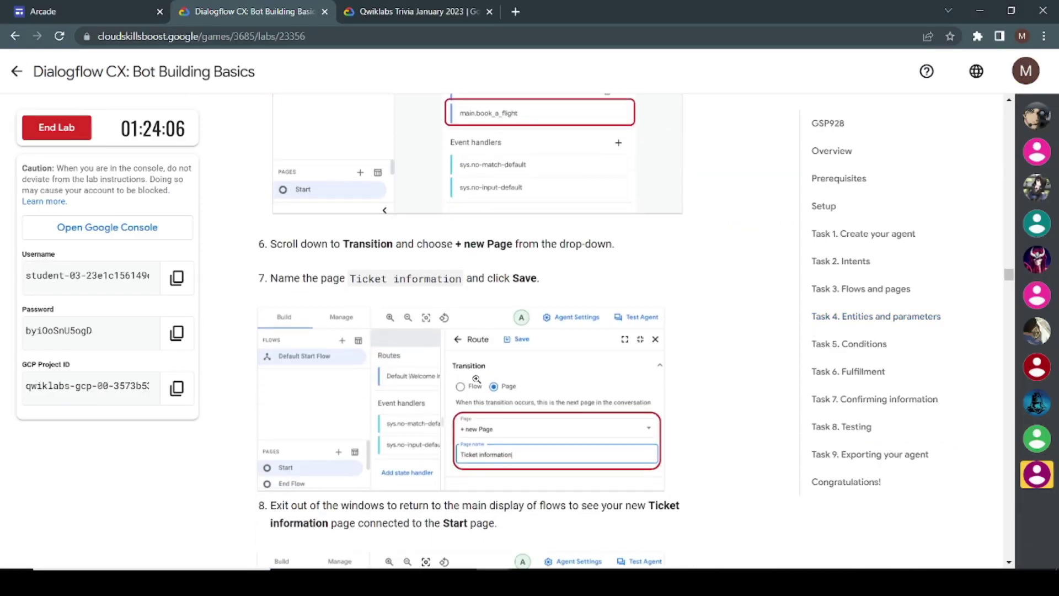
scroll(476, 455, "down", 1)
left_click_drag(350, 214, 457, 214)
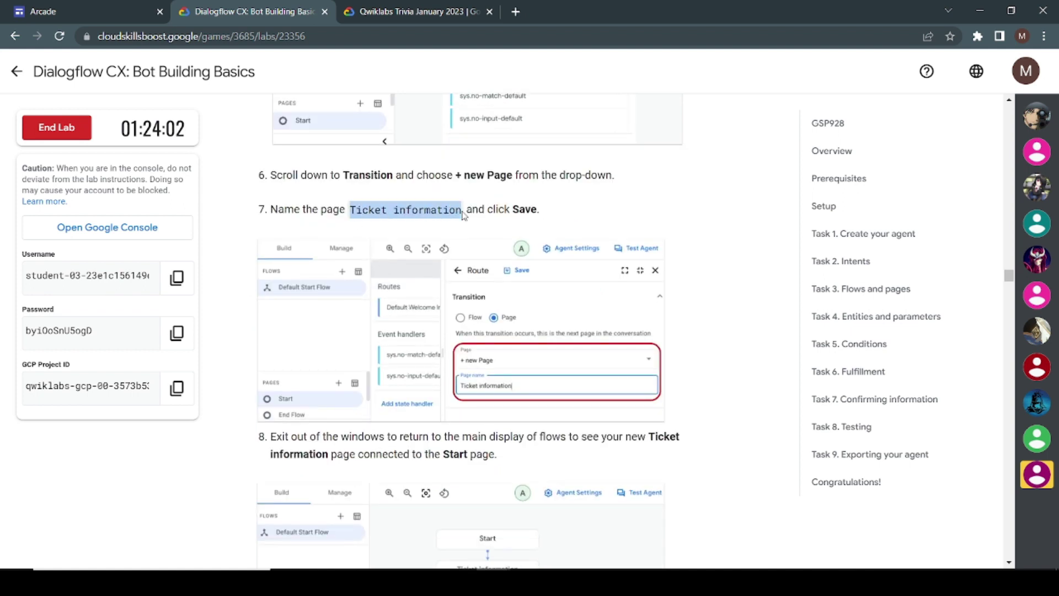
Step: Back in Dialogflow CX, set the main.book_a_flight route's transition to a new page named Ticket information
key("alt+Tab")
scroll(790, 439, "down", 7)
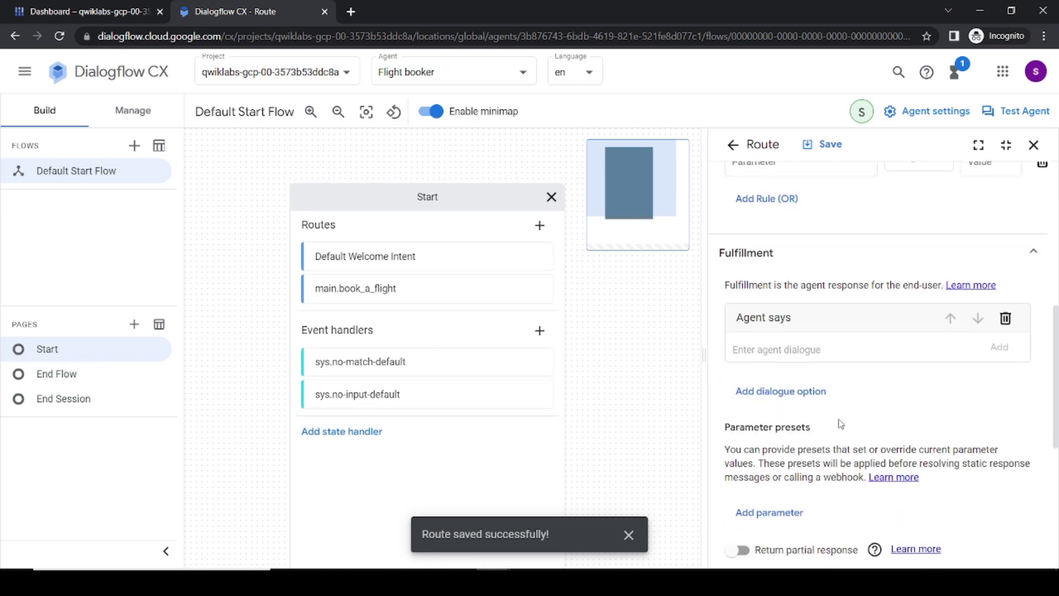
scroll(790, 440, "down", 6)
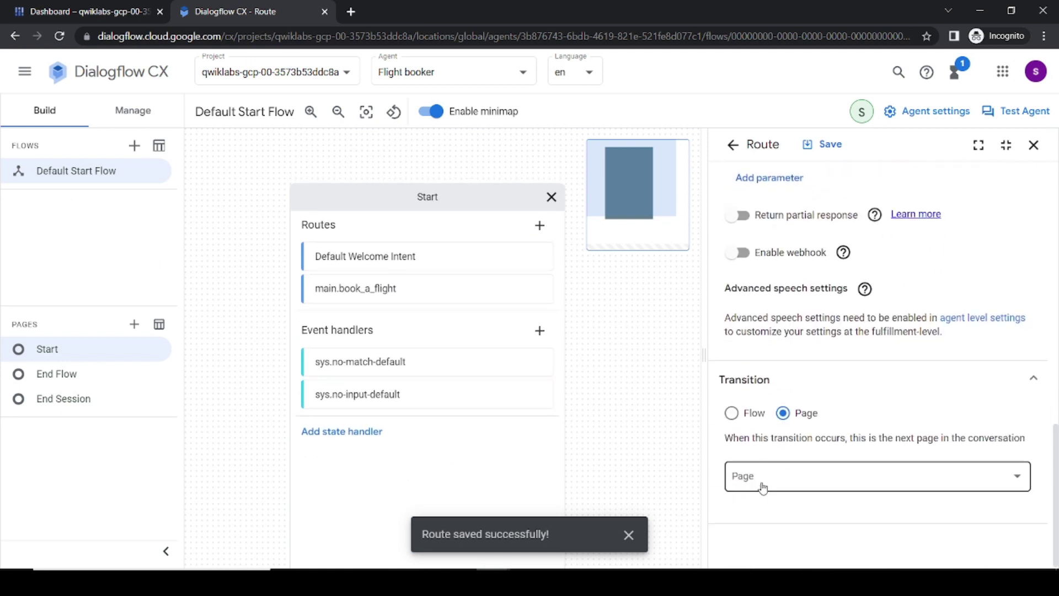
left_click(772, 475)
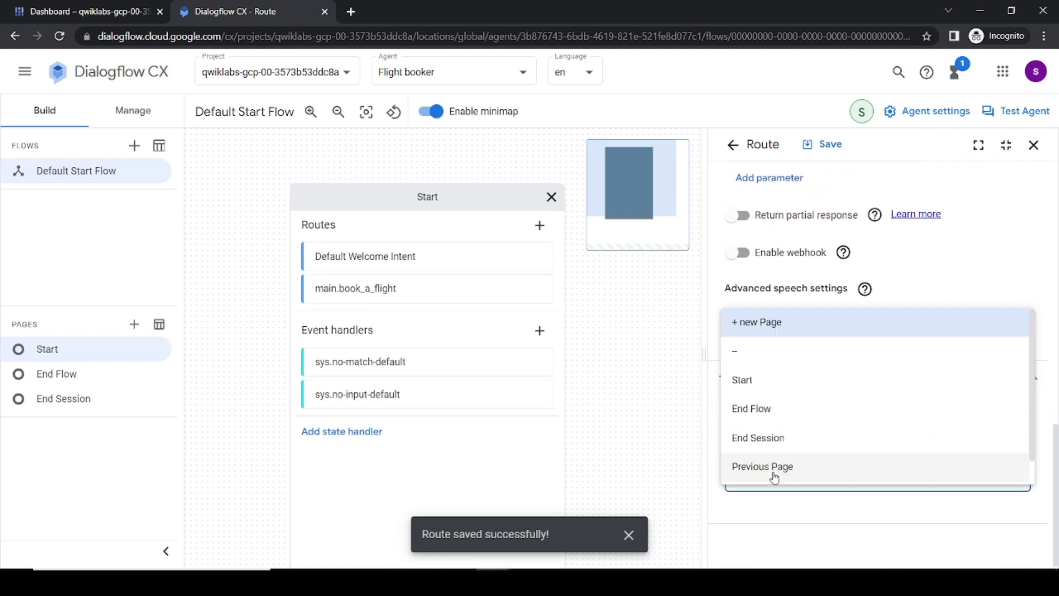
left_click(761, 322)
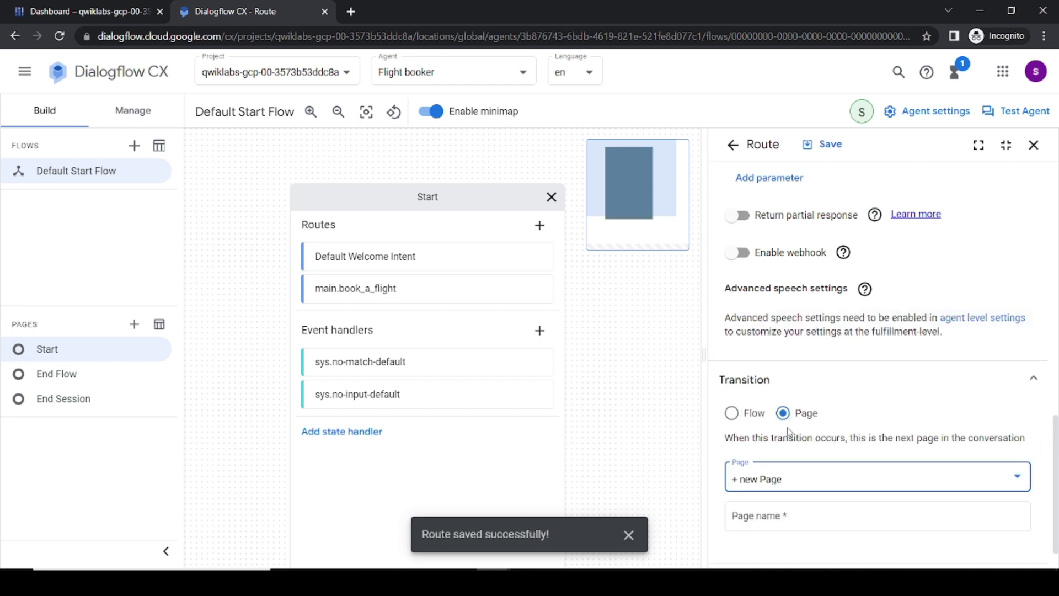
left_click(765, 516)
type("Ticket information")
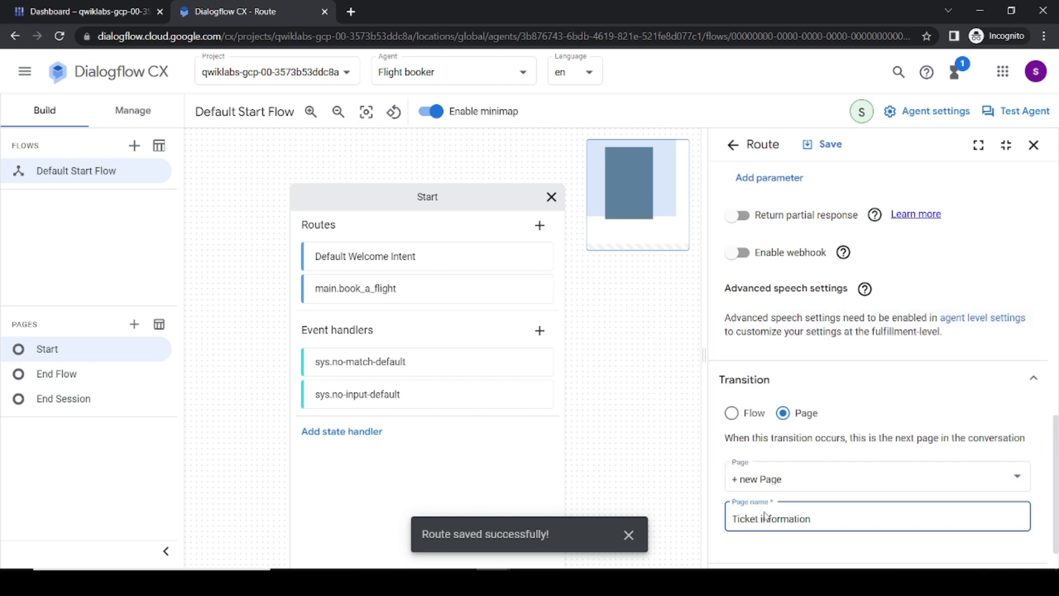
Step: Recheck the lab's page naming instruction, save the main.book_a_flight route and dismiss the notification
key("alt+Tab")
scroll(512, 380, "up", 1)
scroll(512, 380, "down", 1)
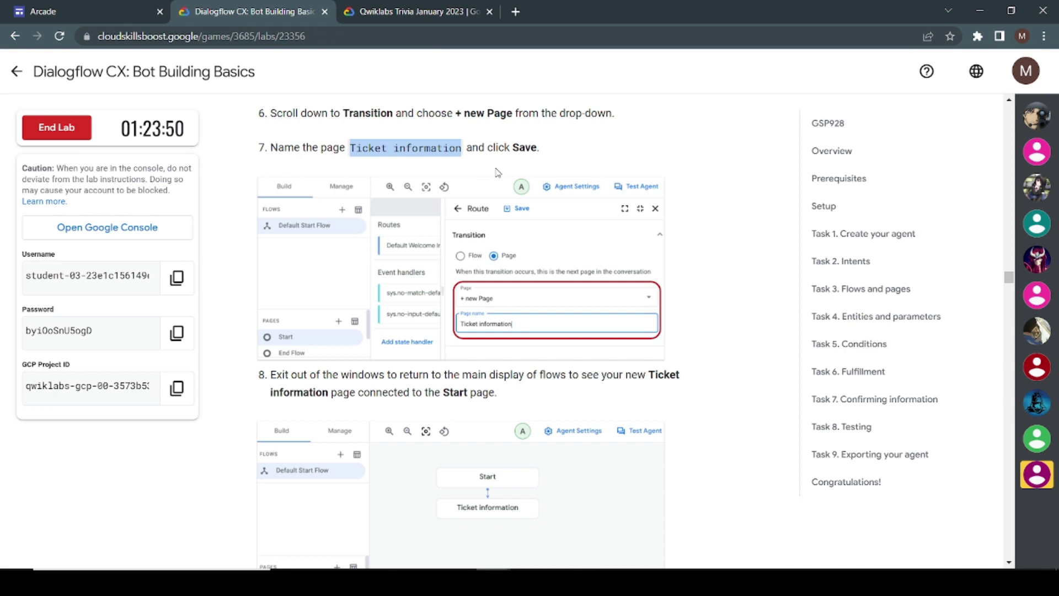
key("alt+Tab")
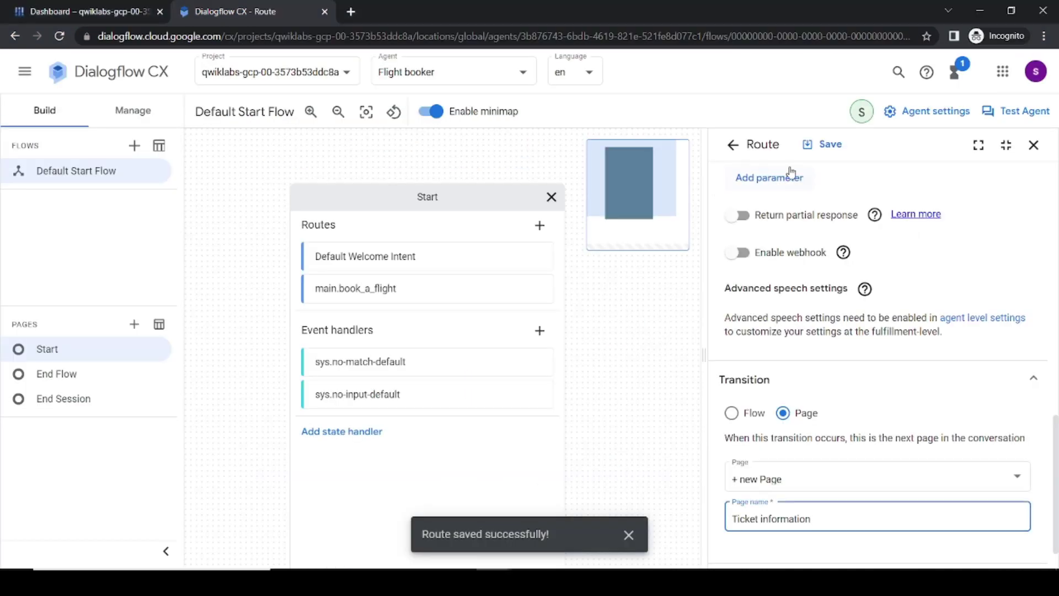
left_click(809, 144)
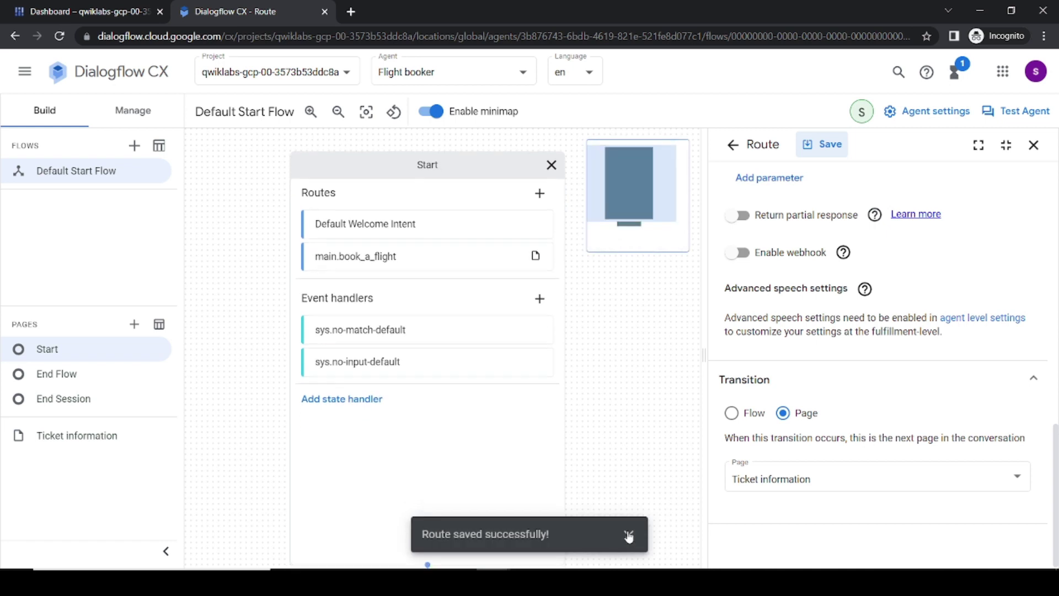
left_click(628, 535)
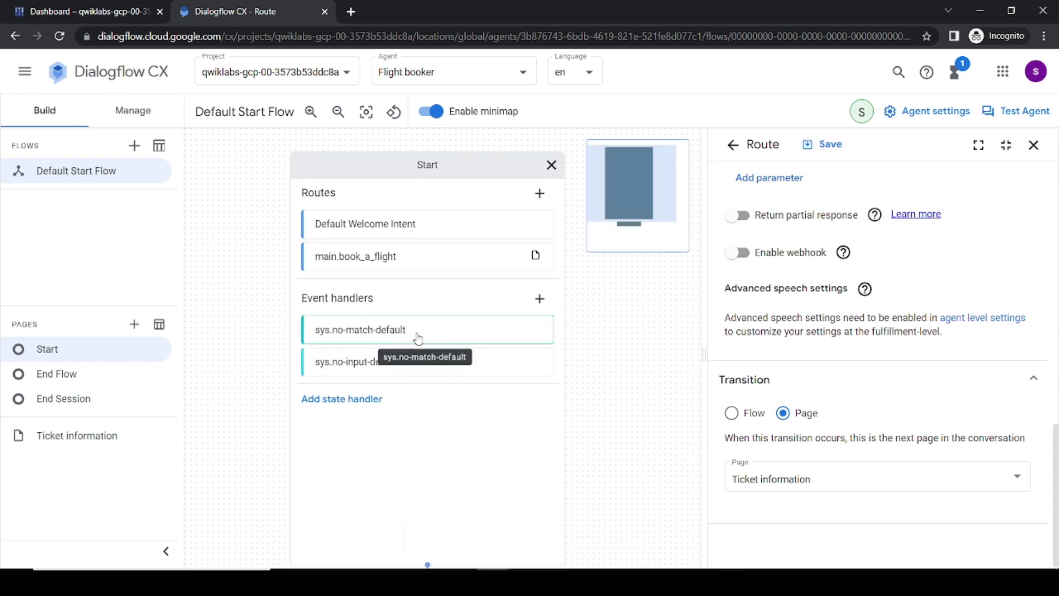
Step: Read the lab's next instruction and close the route settings and the Start page to return to the flow overview
key("alt+Tab")
scroll(416, 333, "down", 3)
triple_click(283, 229)
scroll(378, 381, "down", 4)
key("alt+Tab")
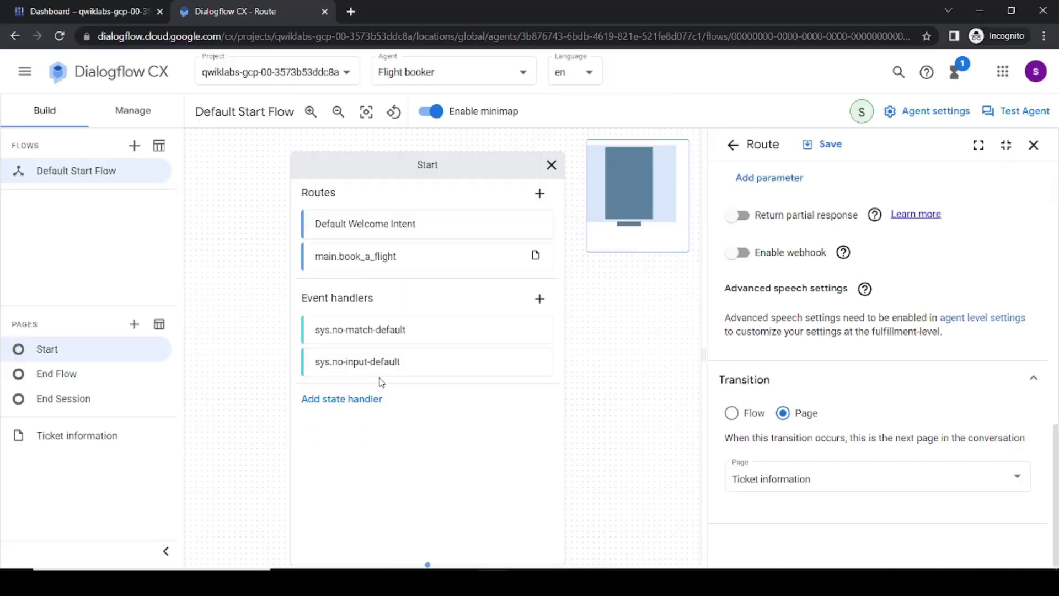
left_click(1032, 147)
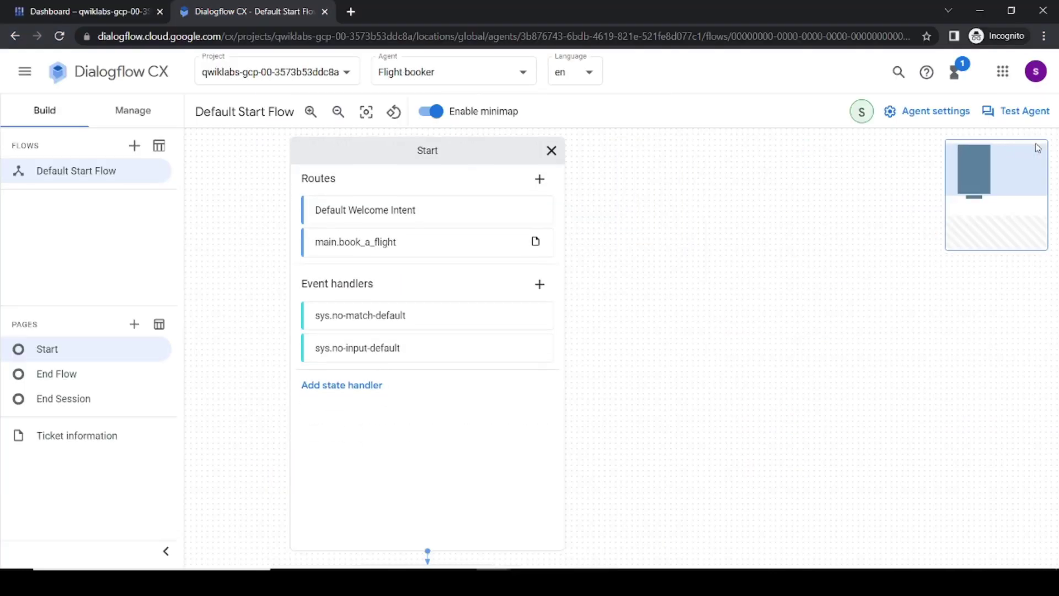
left_click(551, 165)
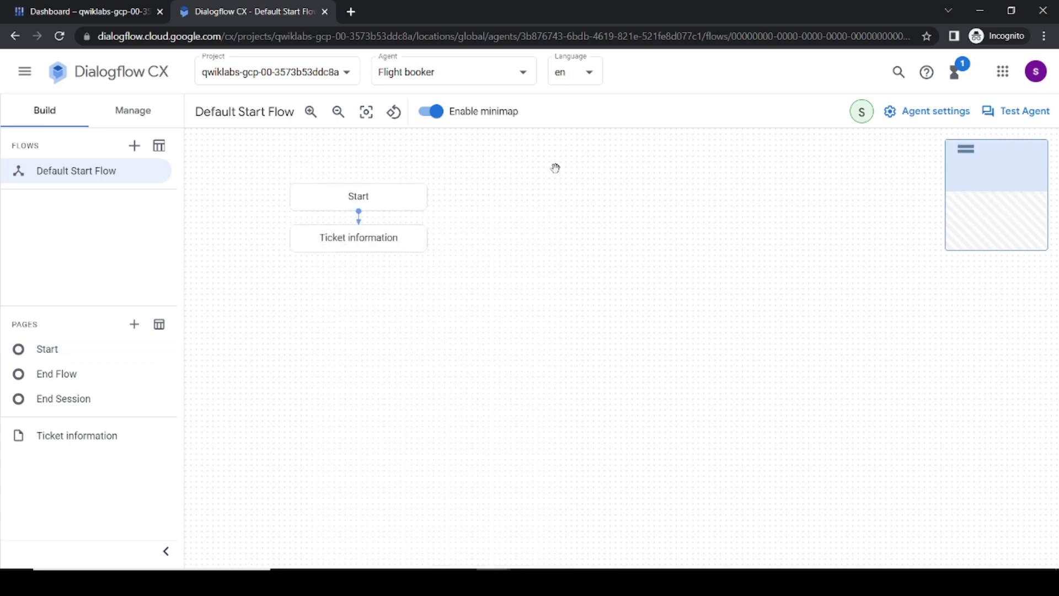
Step: Copy departure_city from the lab's parameter instructions and enter it as the display name of a new parameter on the Ticket information page
key("alt+Tab")
scroll(451, 391, "down", 7)
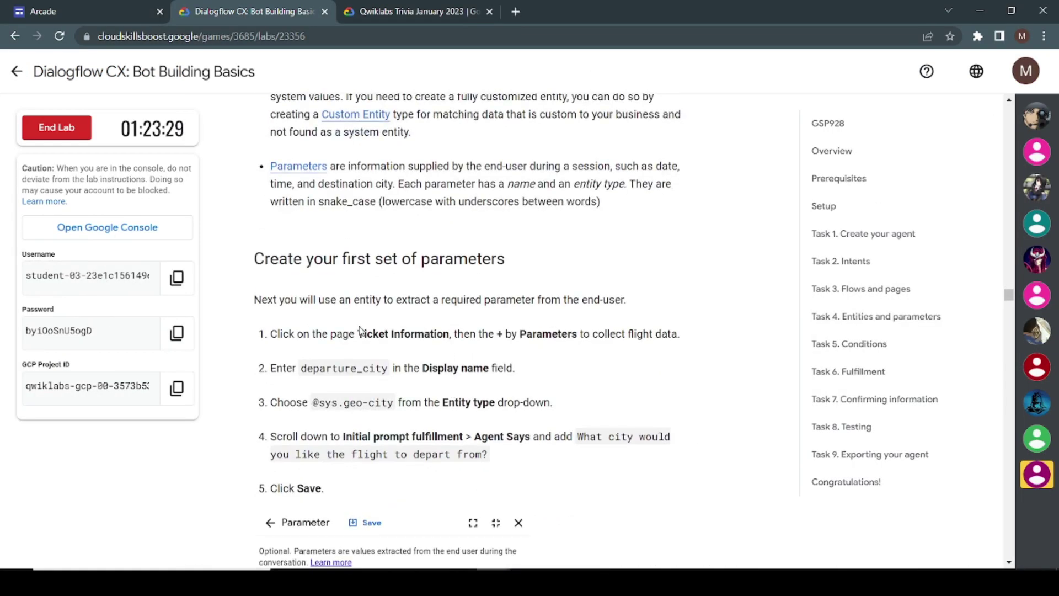
left_click_drag(300, 369, 378, 367)
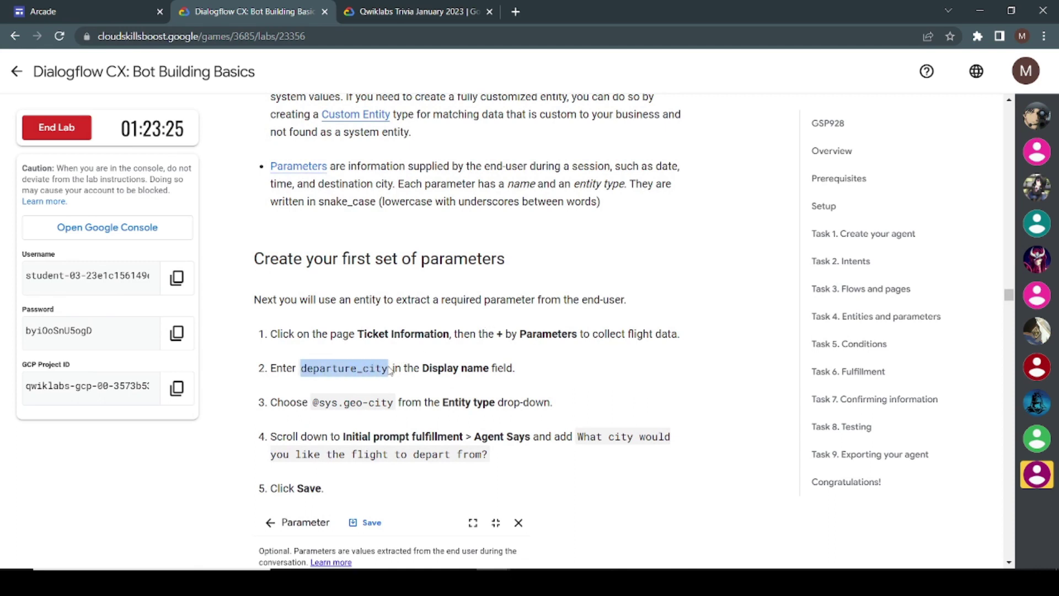
key("alt+Tab")
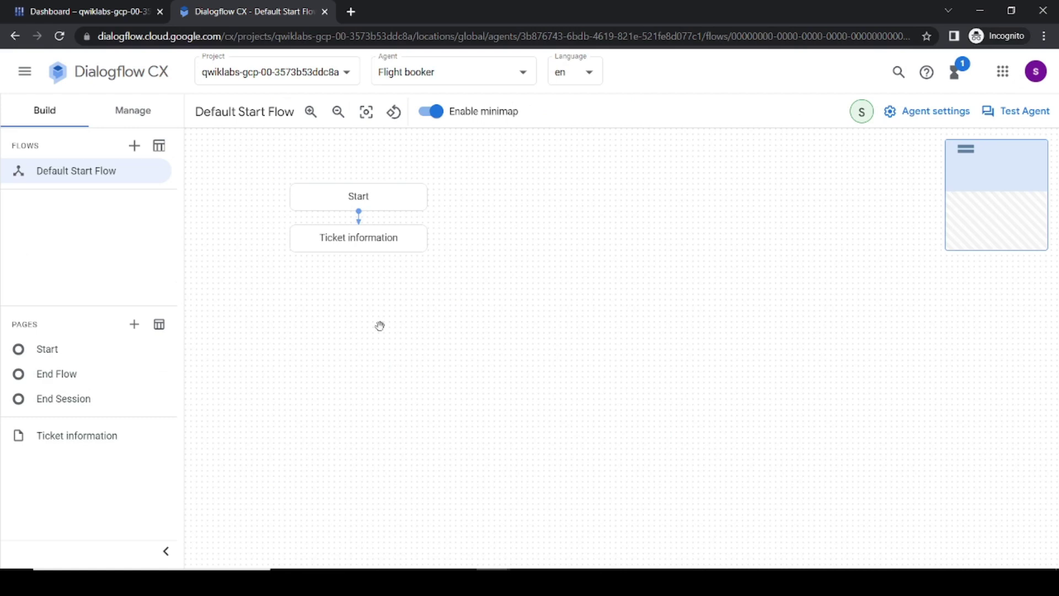
left_click(371, 248)
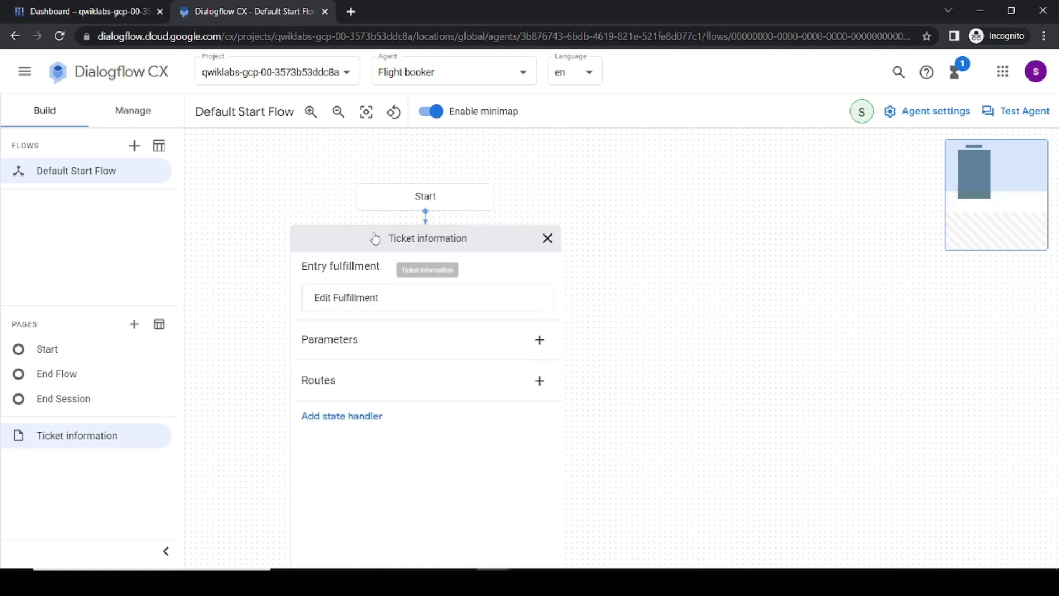
left_click(534, 340)
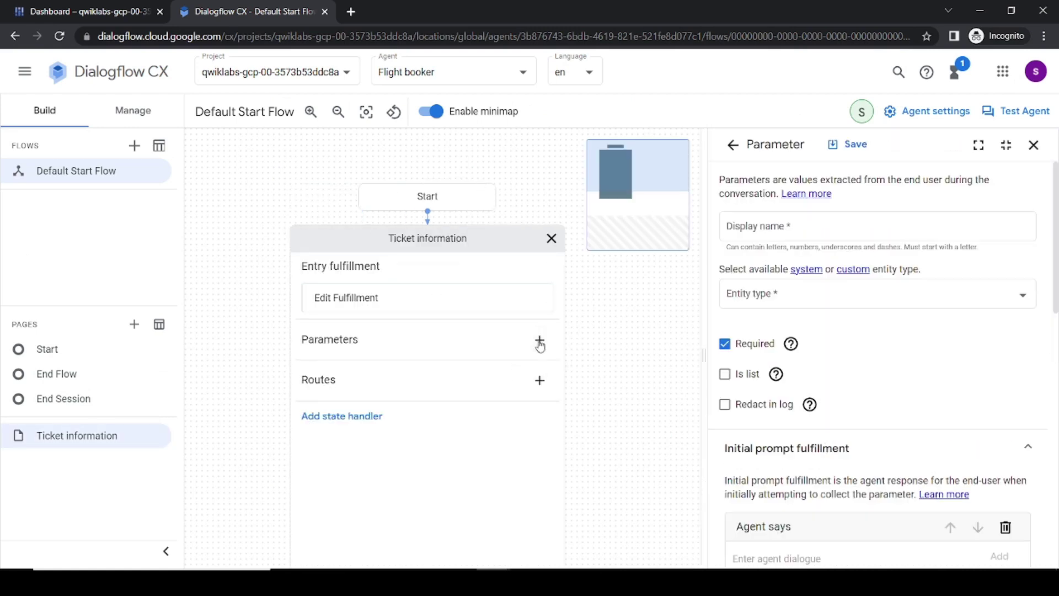
left_click(753, 230)
type("departure_city")
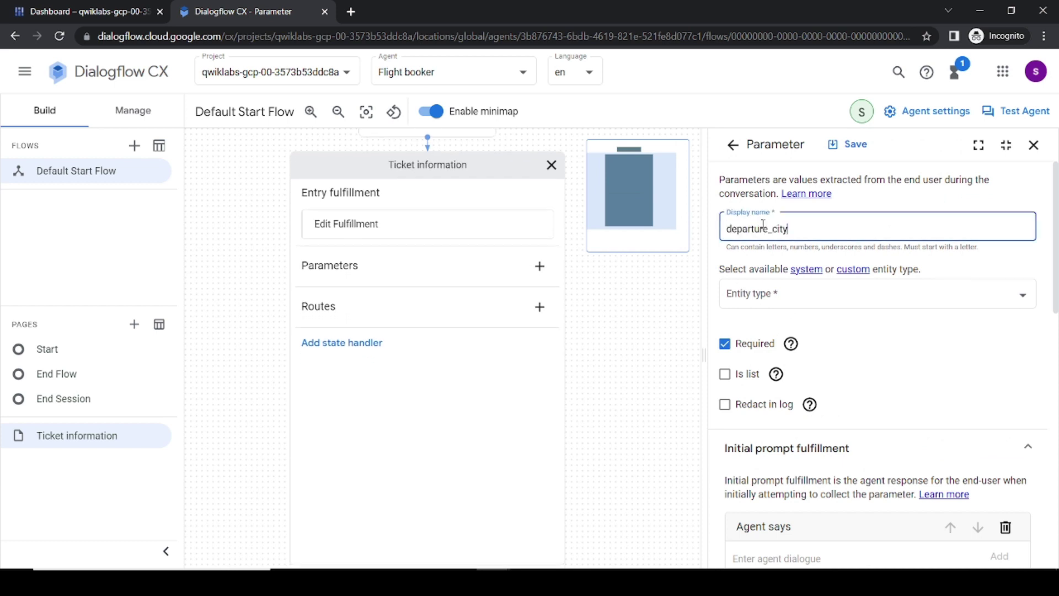
key("alt+Tab")
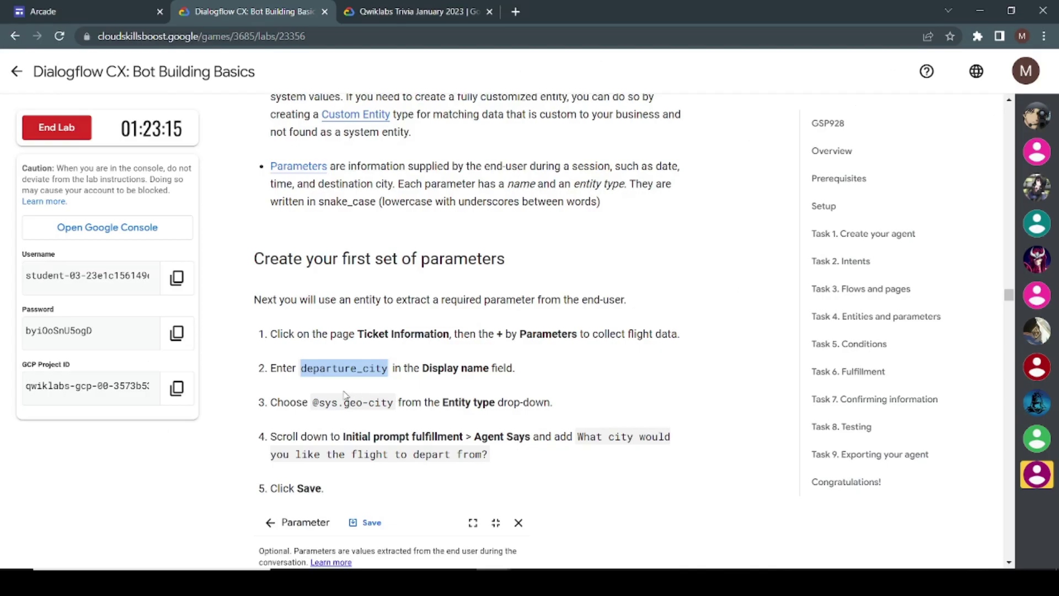
left_click_drag(313, 399, 392, 395)
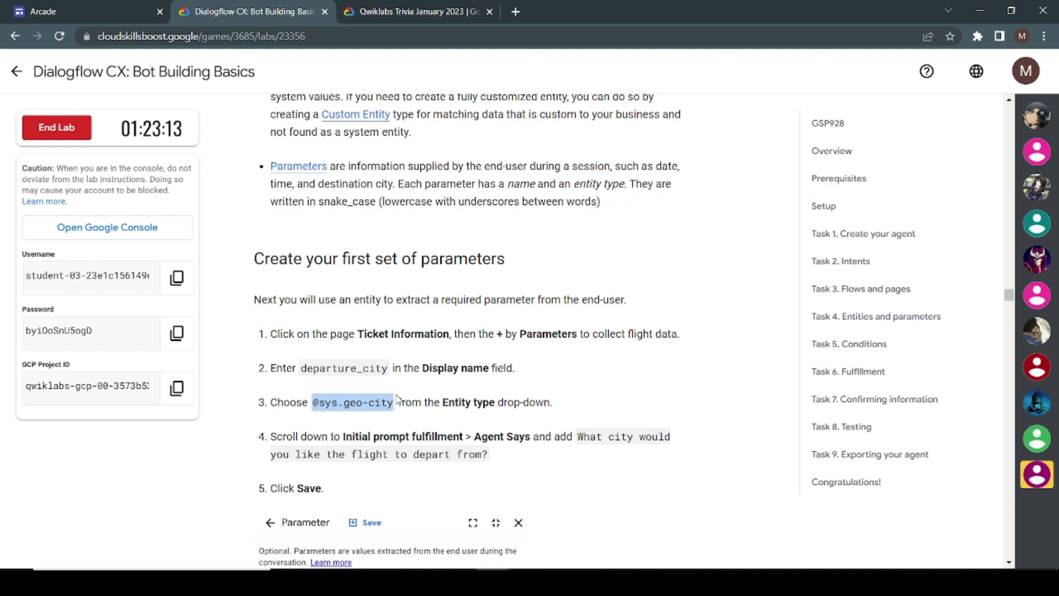
key("alt+Tab")
left_click(788, 301)
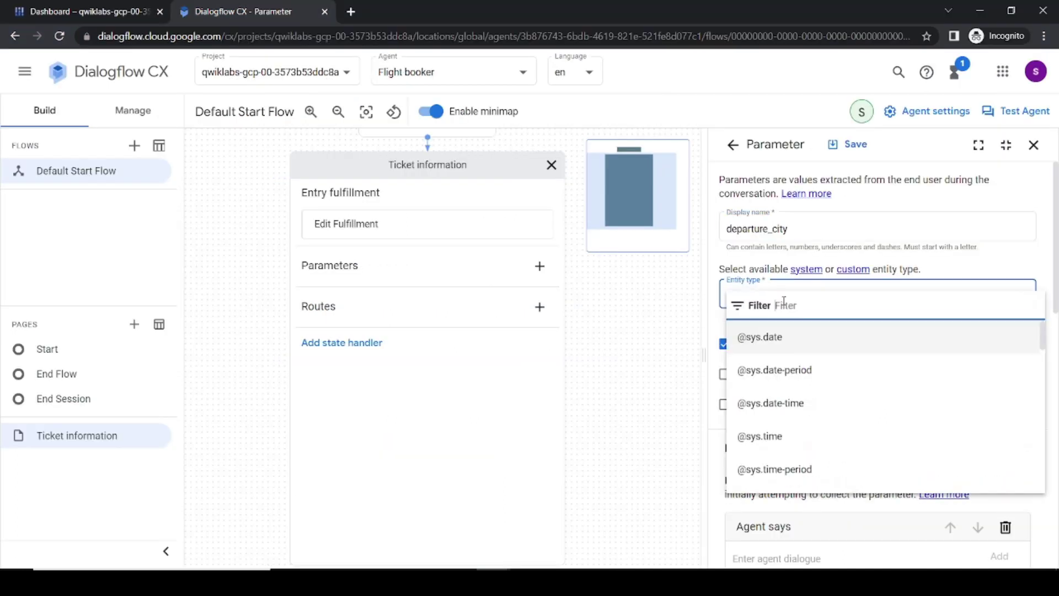
scroll(782, 433, "down", 8)
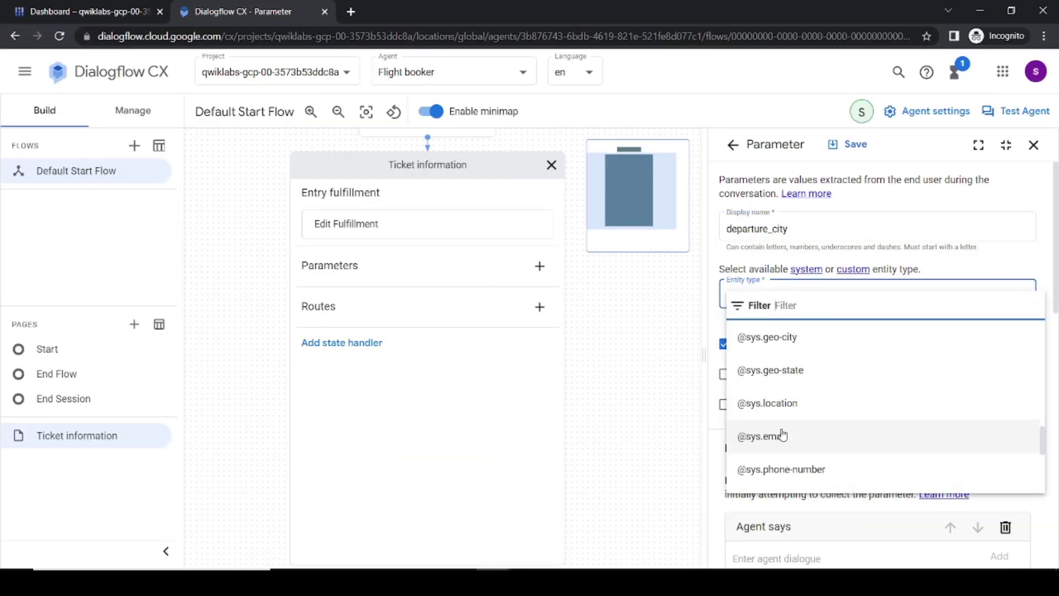
left_click(783, 338)
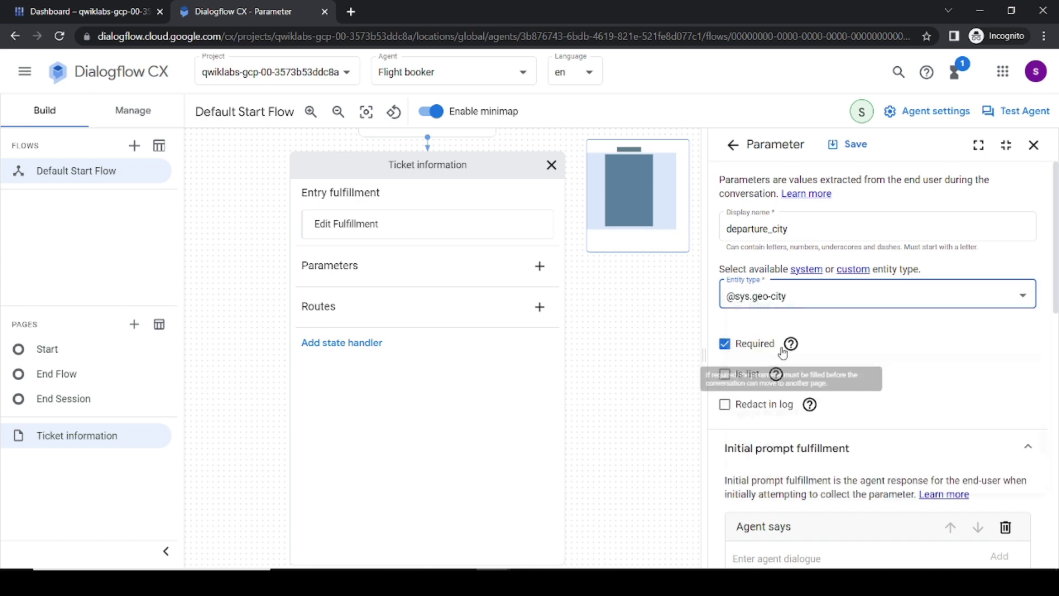
Step: Copy the prompt "What city would you like the flight to depart from?" from the lab's instructions
key("alt+Tab")
scroll(499, 340, "down", 2)
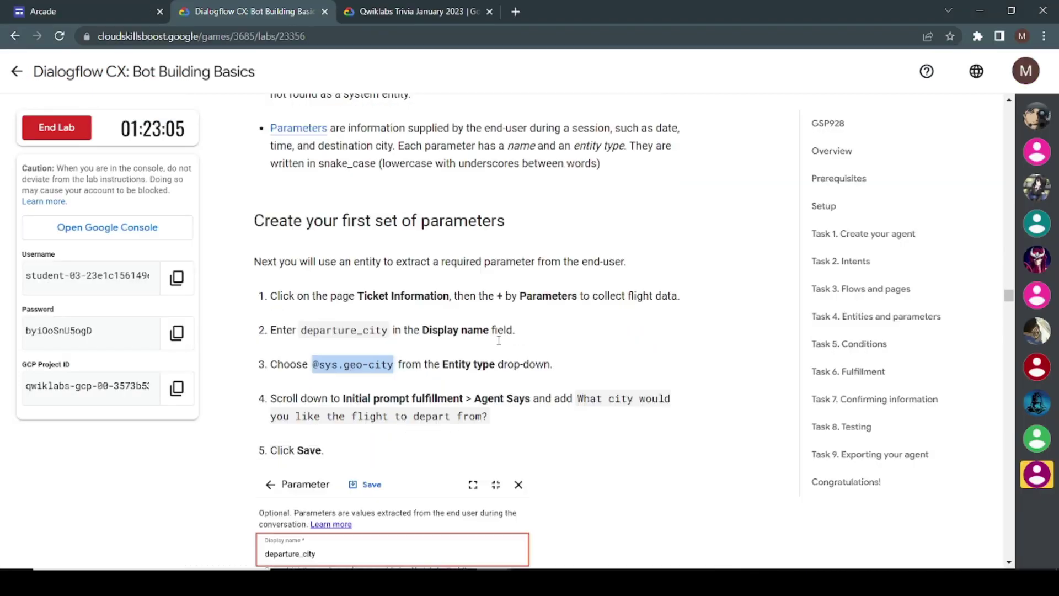
scroll(499, 340, "down", 1)
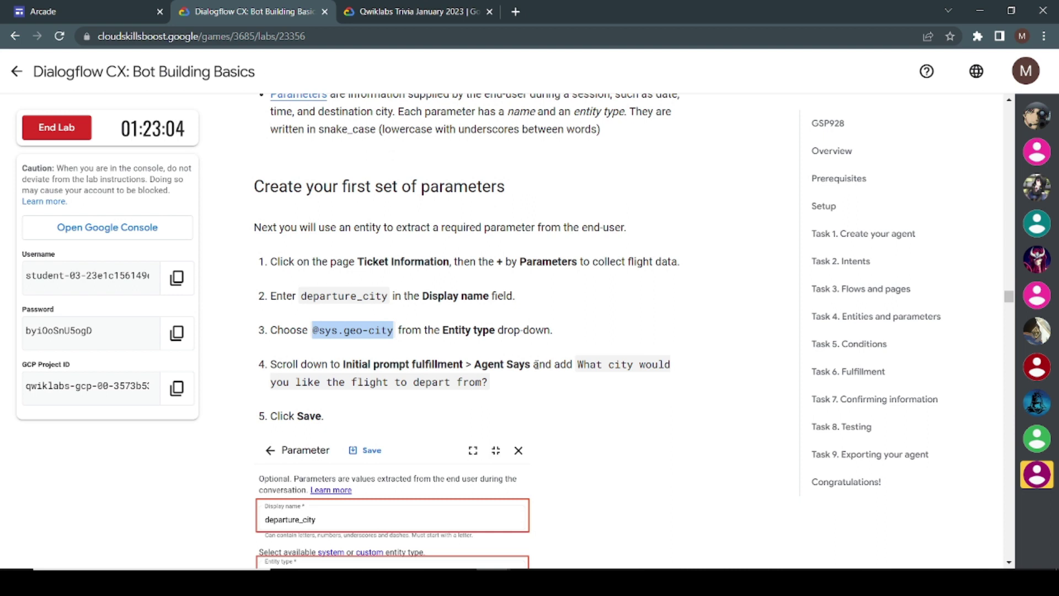
left_click_drag(577, 365, 495, 393)
key("ctrl+c")
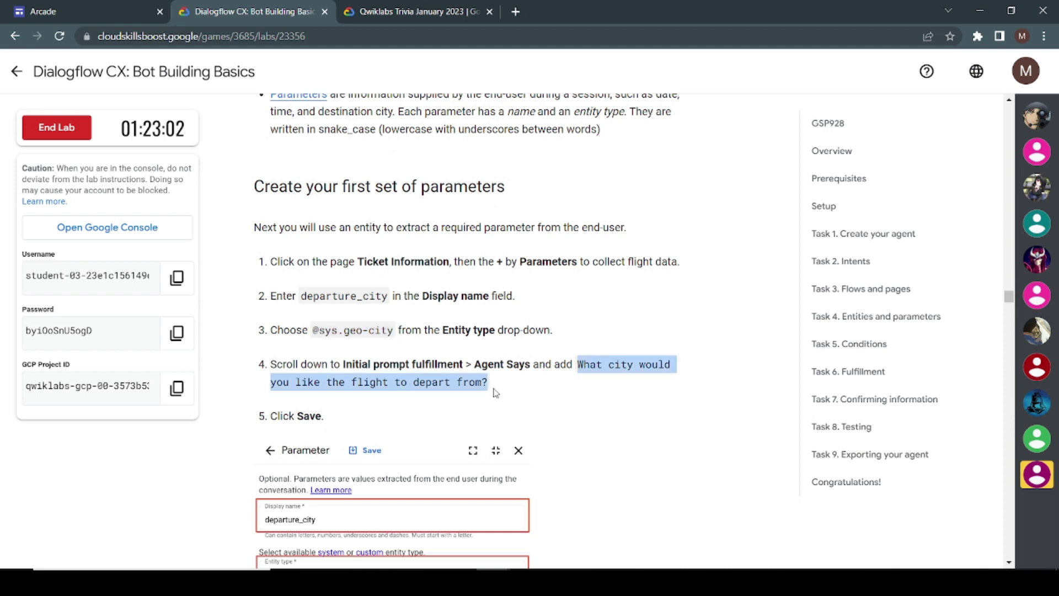
Step: Add the copied departure city question as the agent dialogue of the initial prompt fulfillment, allowing clipboard access, and save the parameter
key("alt+Tab")
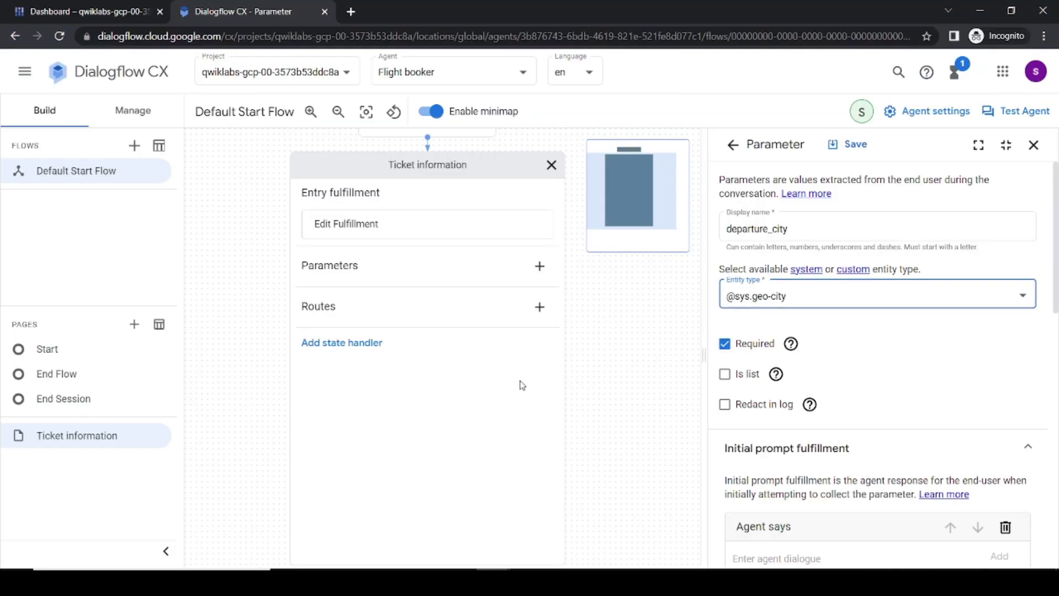
scroll(881, 447, "down", 1)
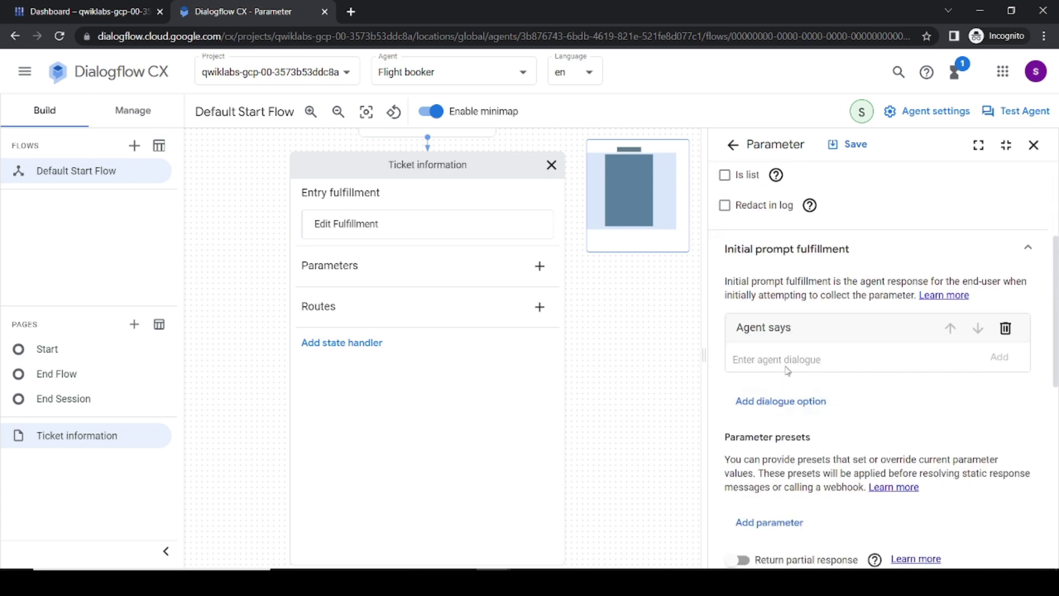
key("ctrl+v")
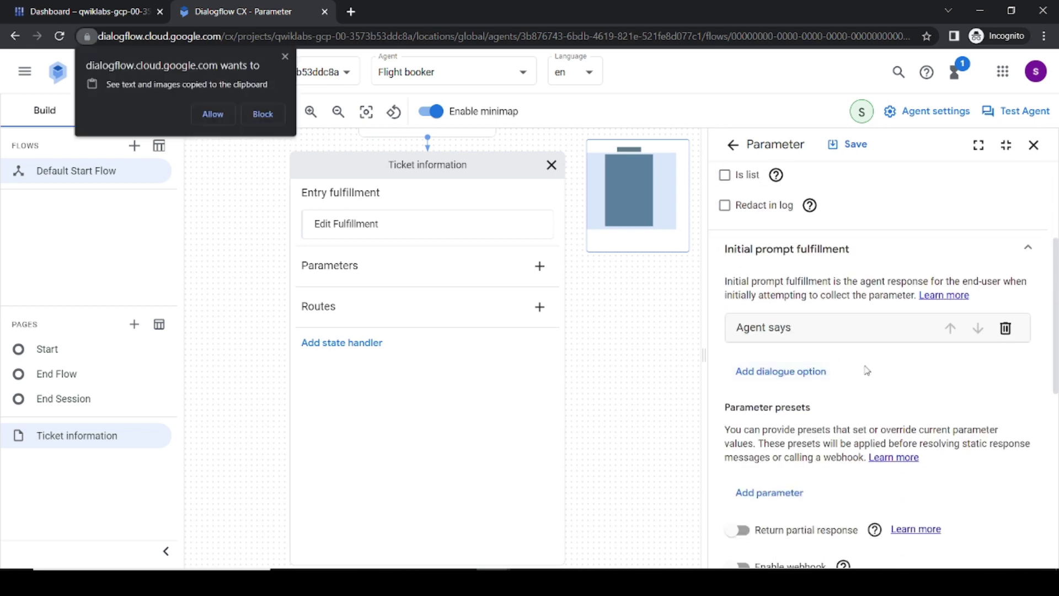
left_click(213, 114)
left_click(1000, 358)
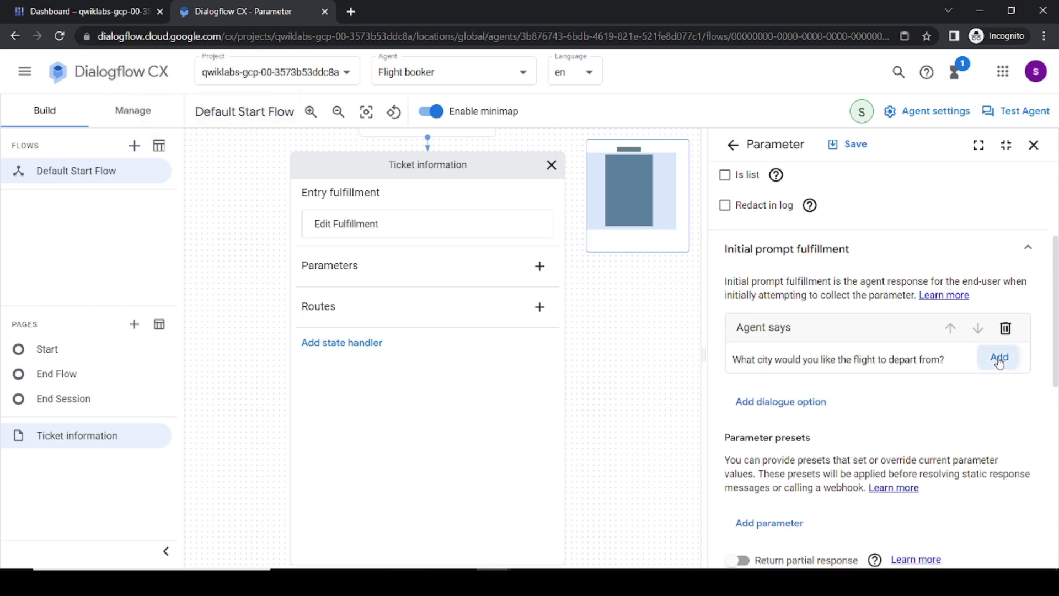
left_click(851, 146)
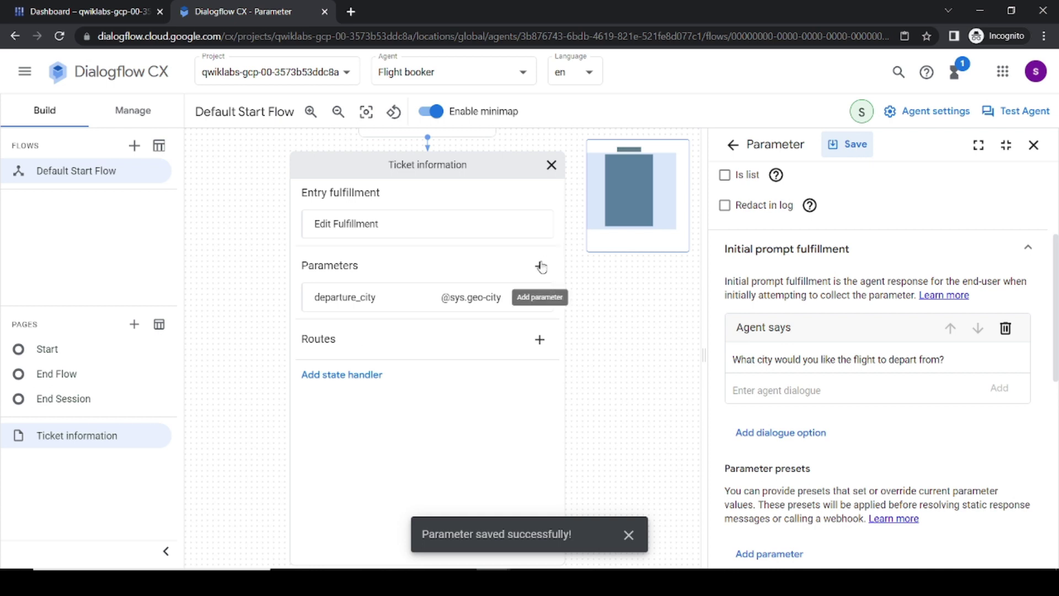
Step: Copy departure_date from the lab's table of additional parameters and enter it as a new parameter's display name on the Ticket information page
key("alt+Tab")
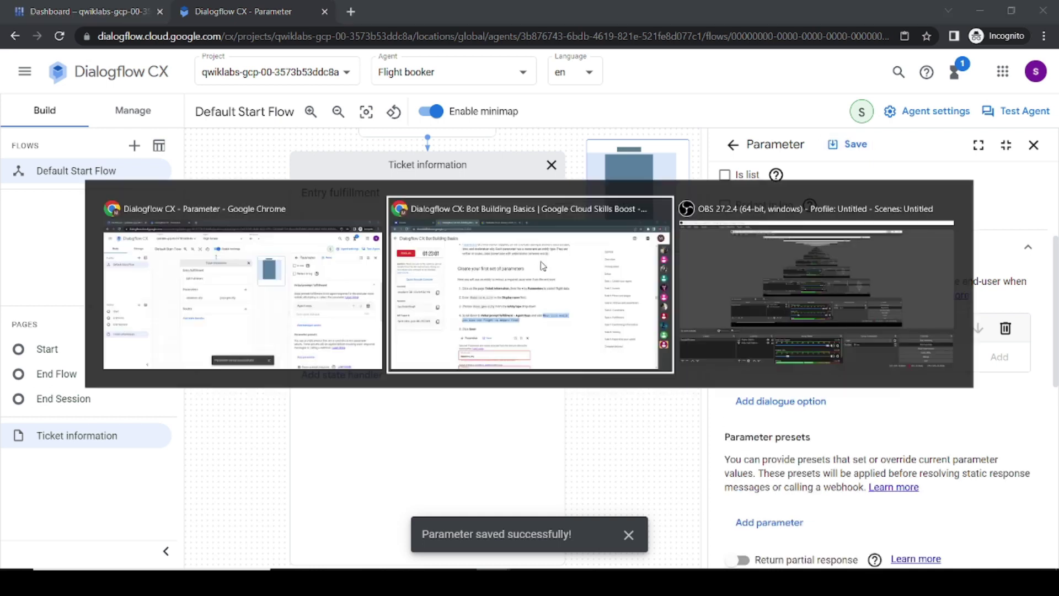
scroll(475, 408, "down", 8)
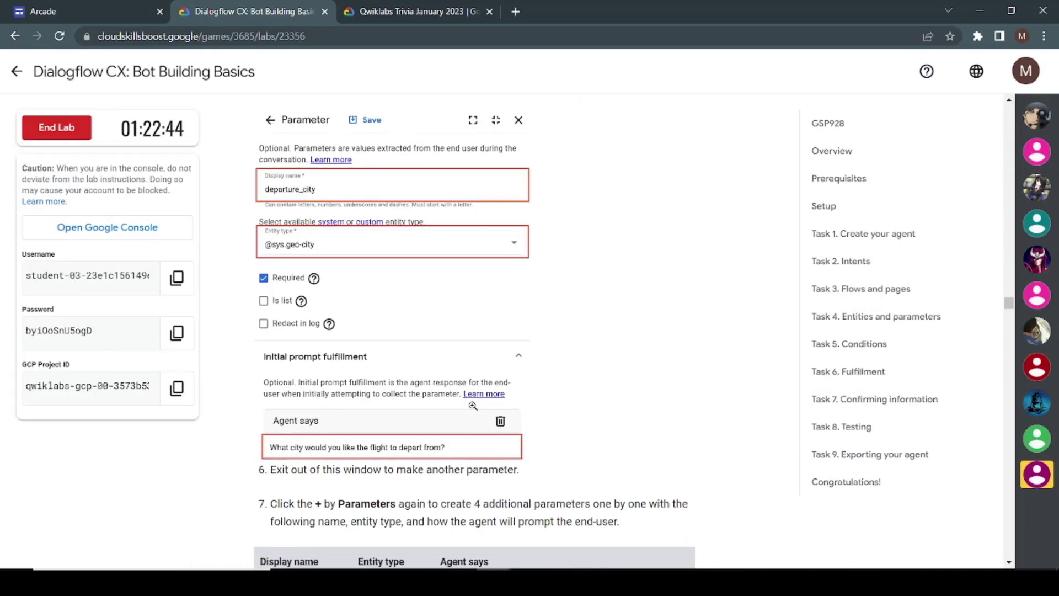
scroll(475, 409, "down", 2)
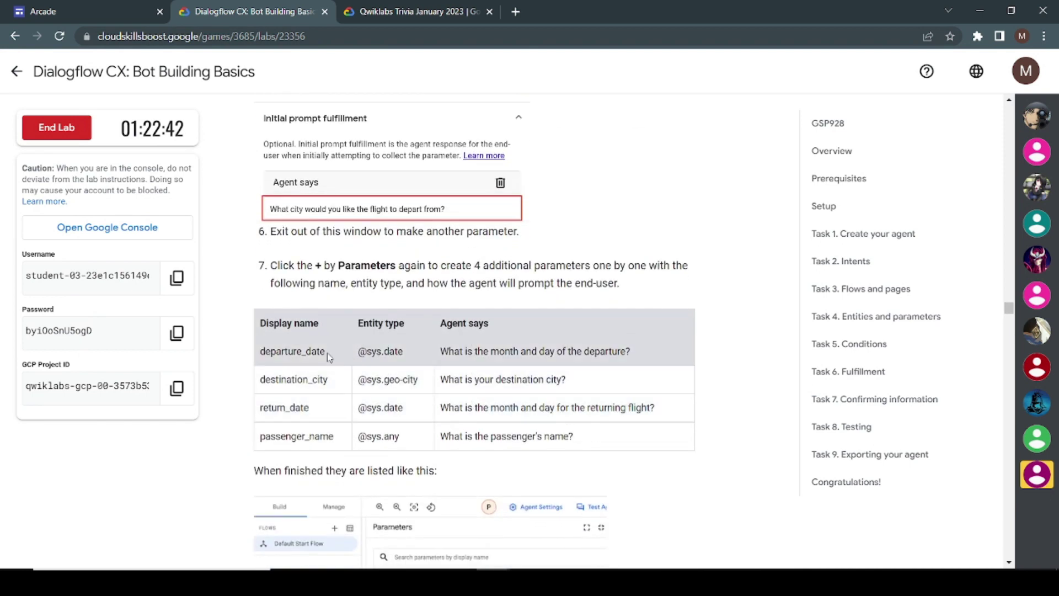
left_click_drag(303, 353, 257, 360)
key("ctrl+c")
key("alt+Tab")
scroll(827, 331, "up", 4)
left_click(741, 226)
key("ctrl+v")
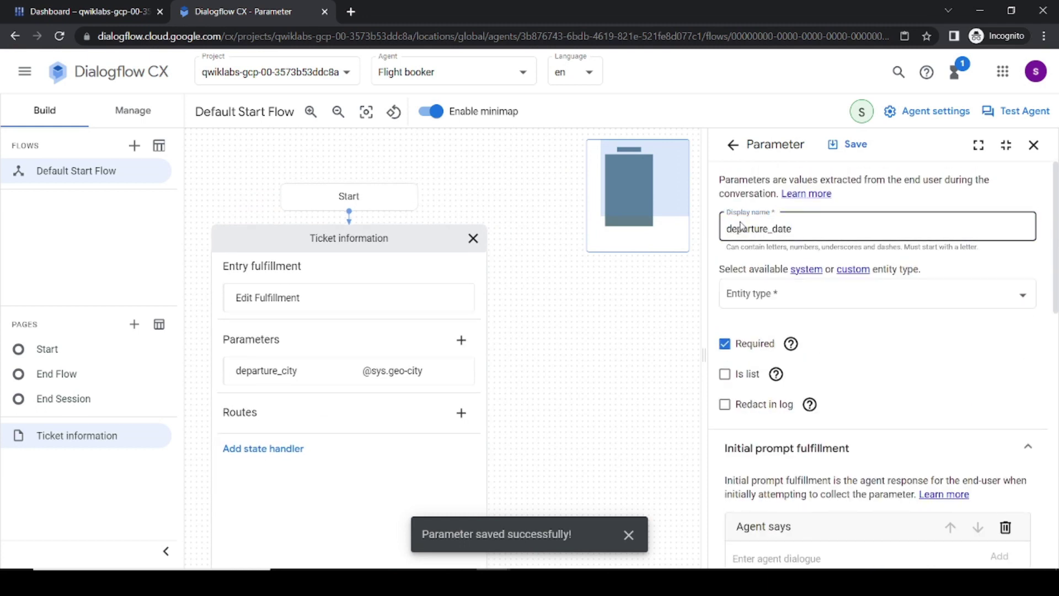
key("alt+Tab")
left_click_drag(418, 346, 359, 359)
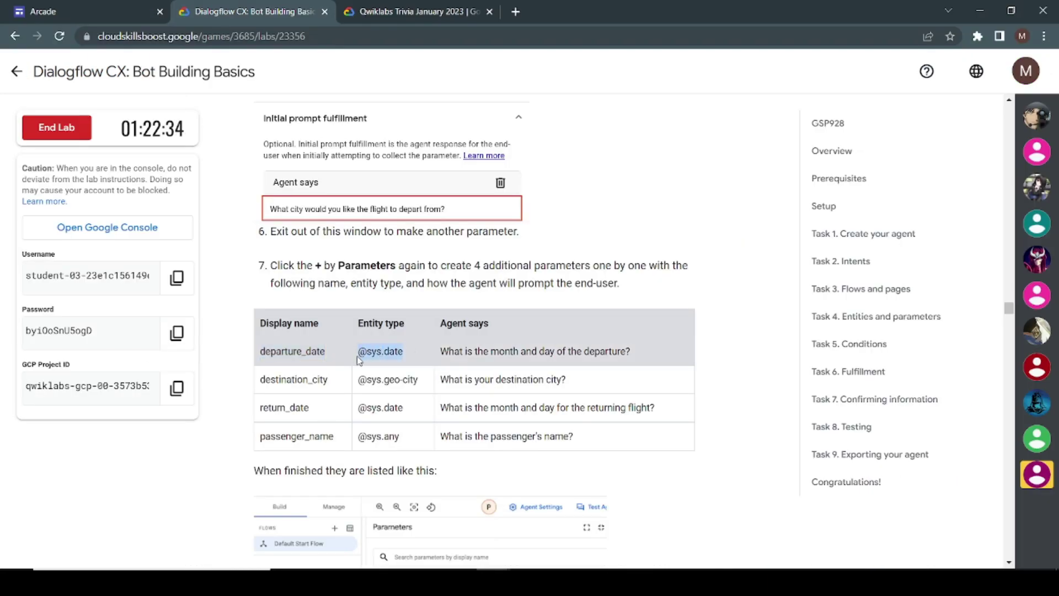
key("alt+Tab")
left_click(737, 301)
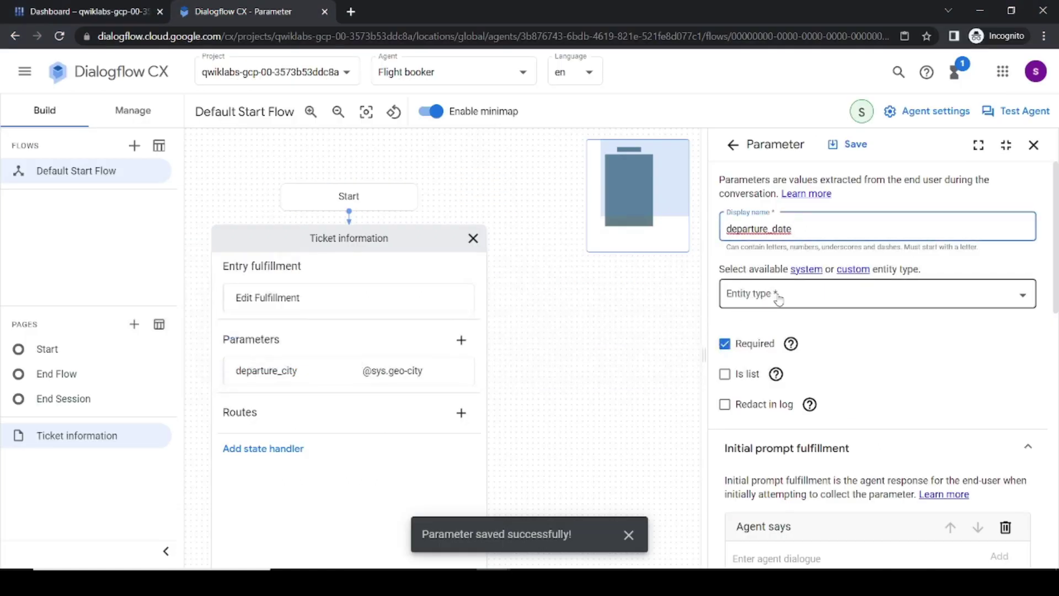
left_click(759, 337)
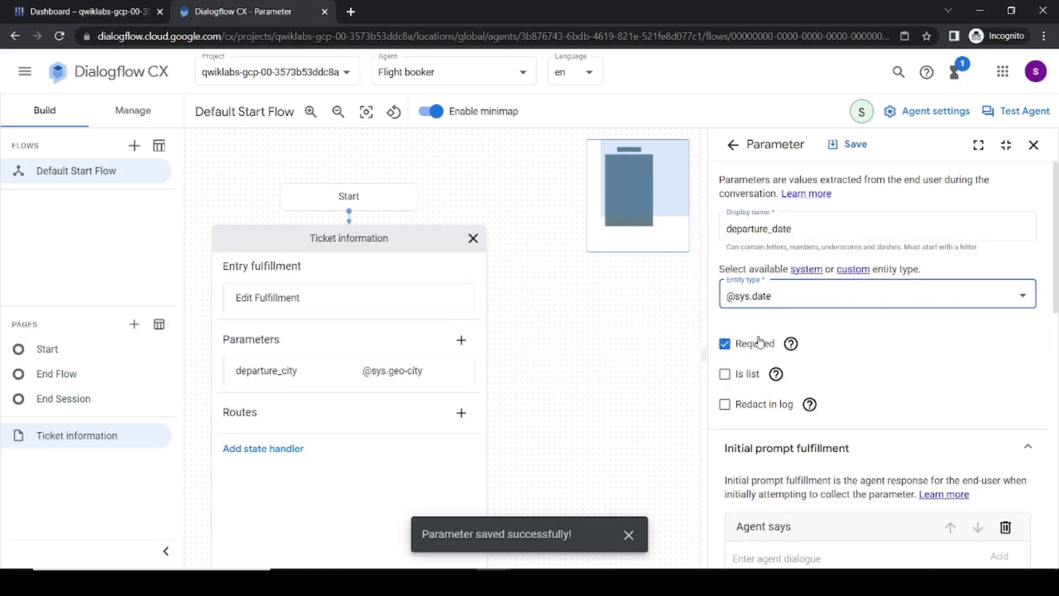
Step: Copy "What is the month and day of the departure?" from the lab, add it as departure_date's agent dialogue, and save the parameter
key("alt+Tab")
left_click_drag(658, 356, 471, 364)
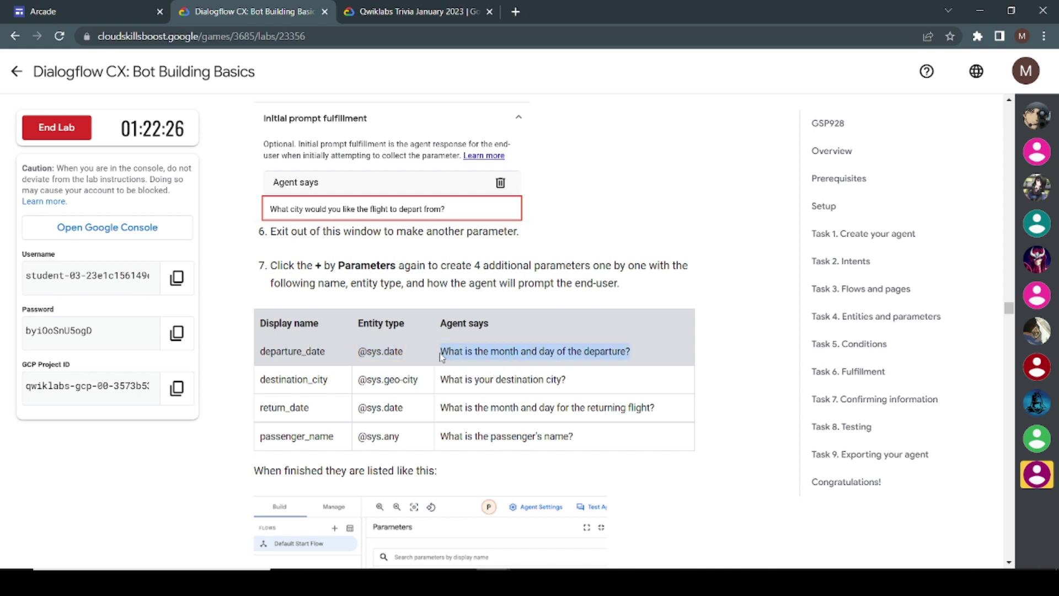
key("alt+Tab")
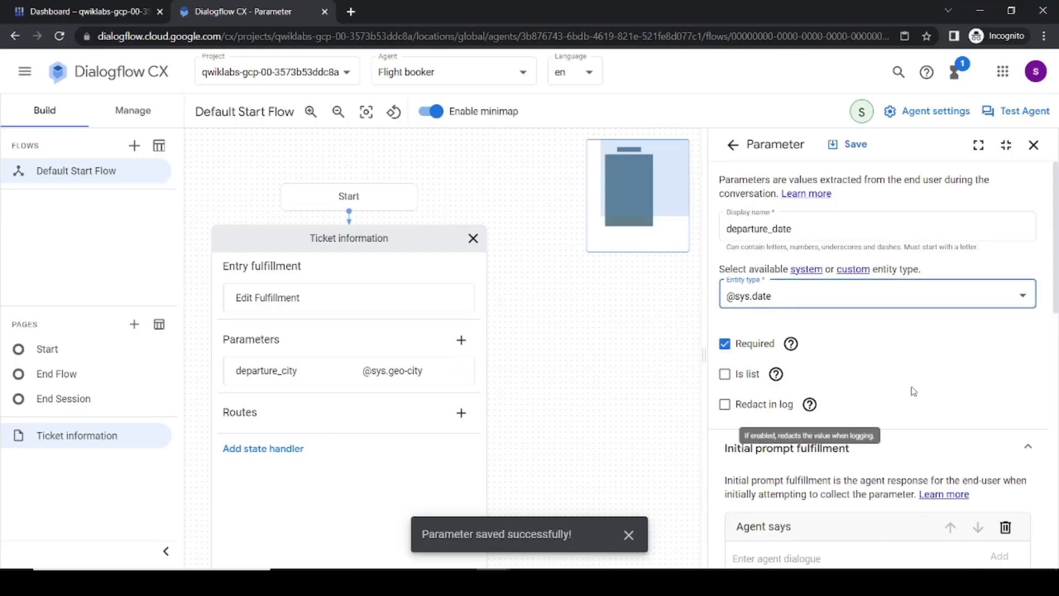
scroll(936, 392, "down", 6)
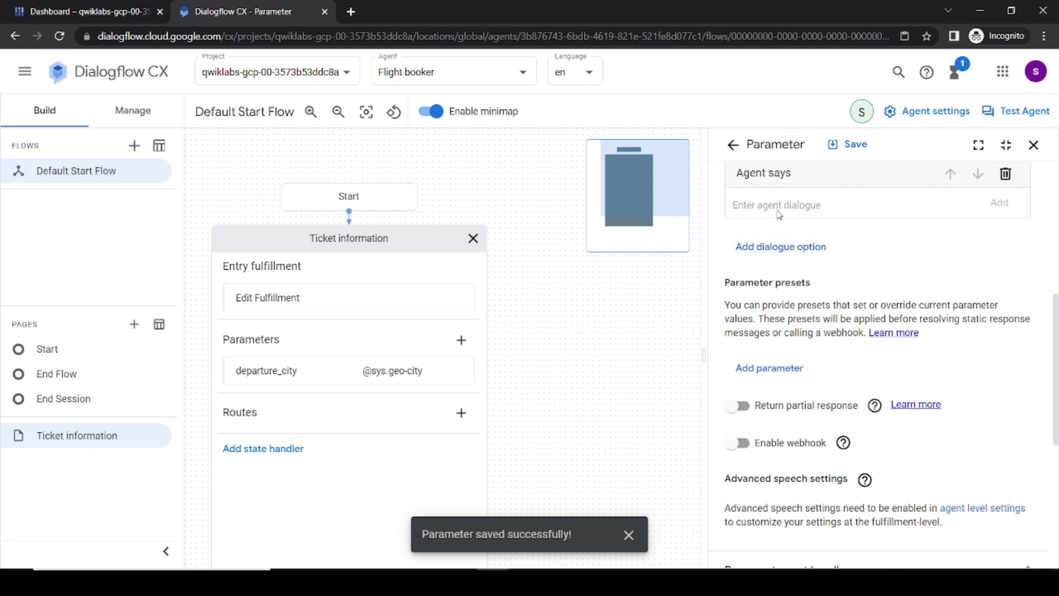
type("What is the month and day of the departure?")
left_click(1000, 206)
key("alt+Tab")
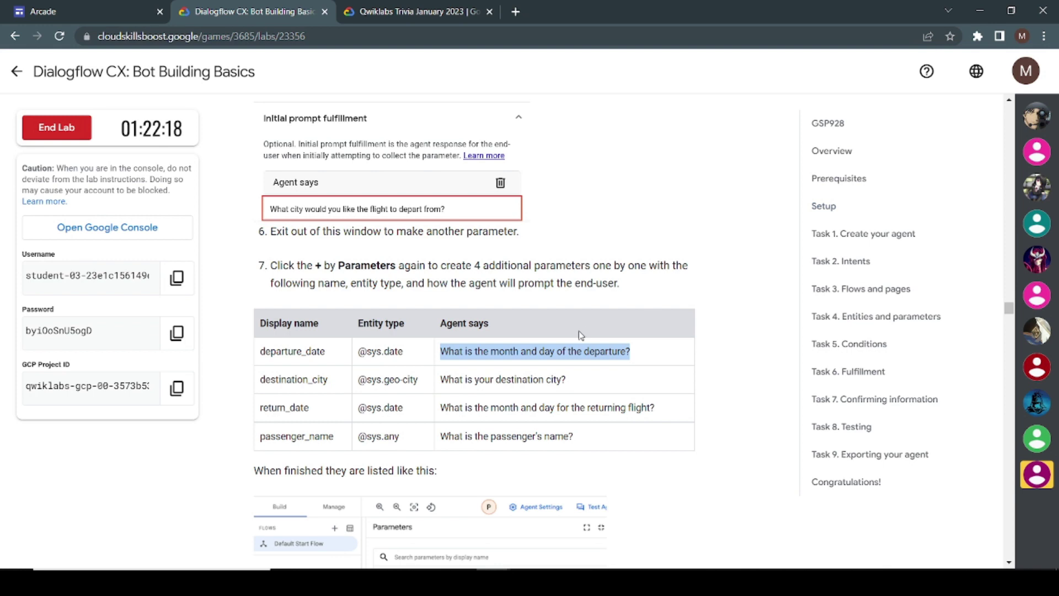
scroll(581, 335, "down", 1)
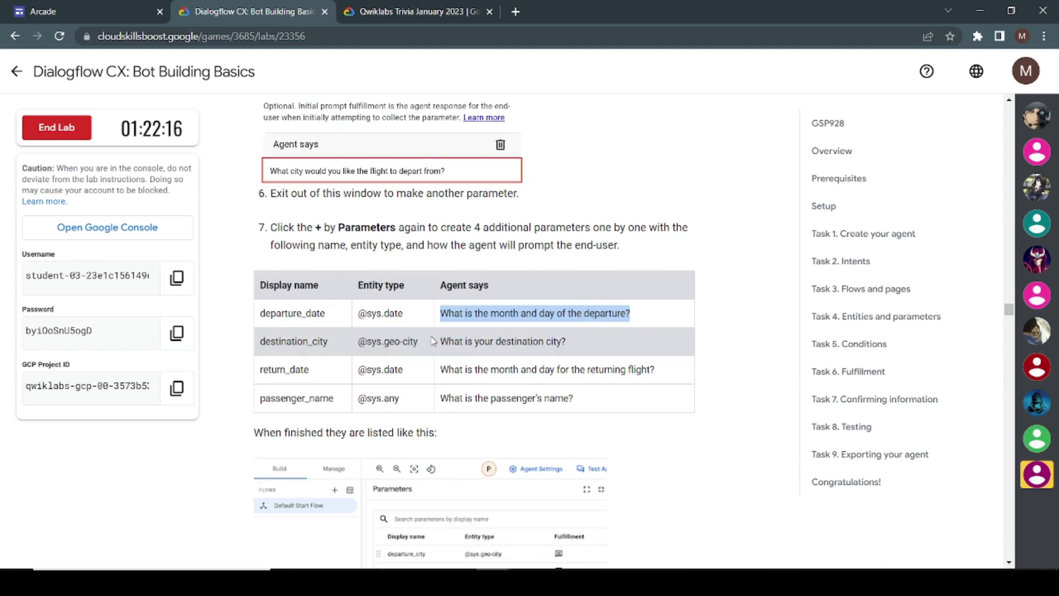
key("alt+Tab")
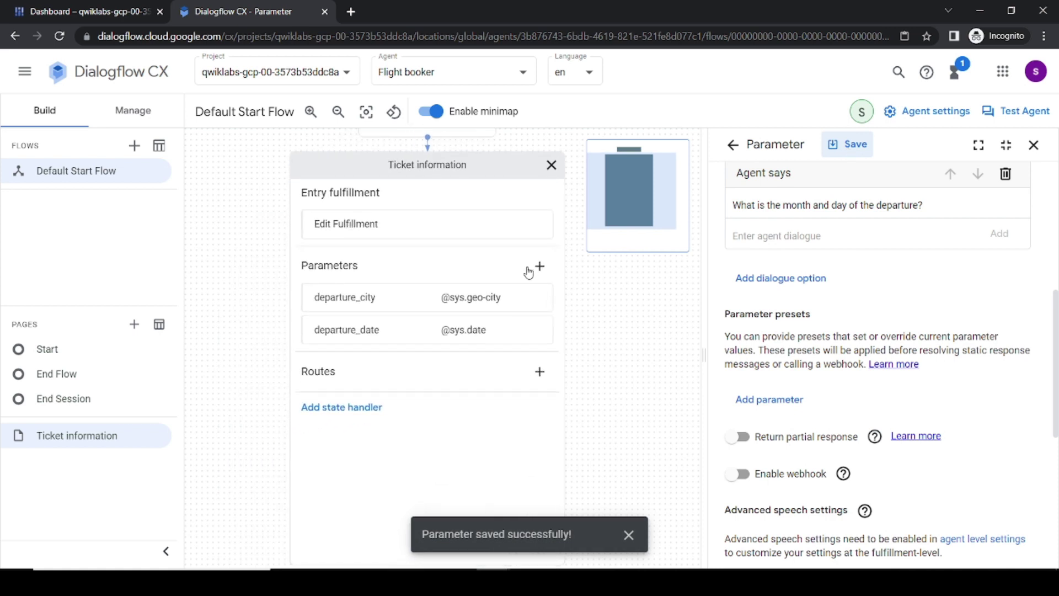
Step: Start another parameter on the Ticket information page and enter destination_city, copied from the lab's table, as its display name
left_click(539, 267)
key("alt+Tab")
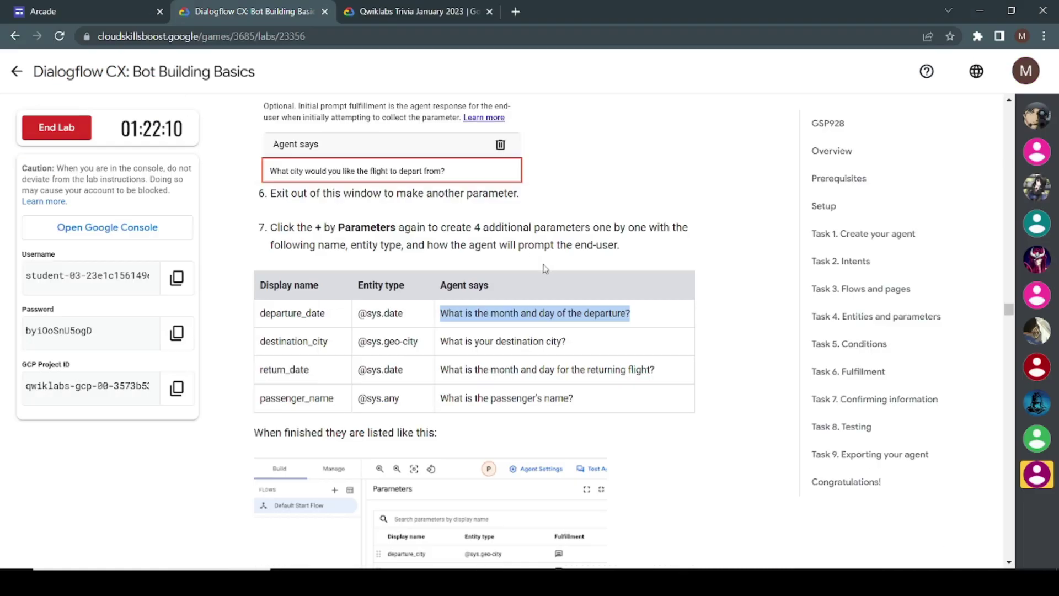
left_click(329, 346)
left_click_drag(329, 346, 269, 352)
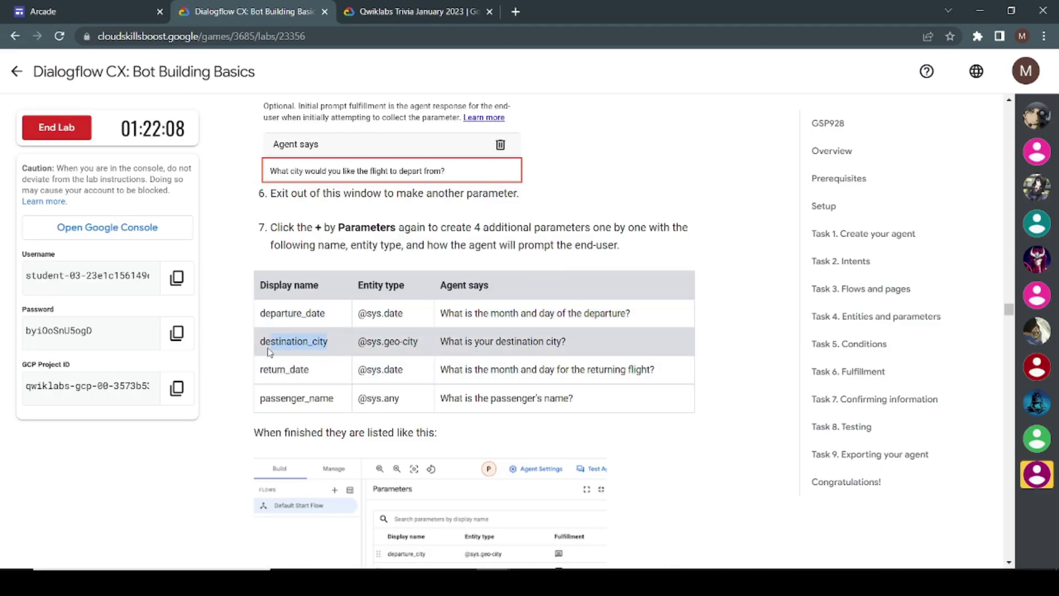
key("alt+Tab")
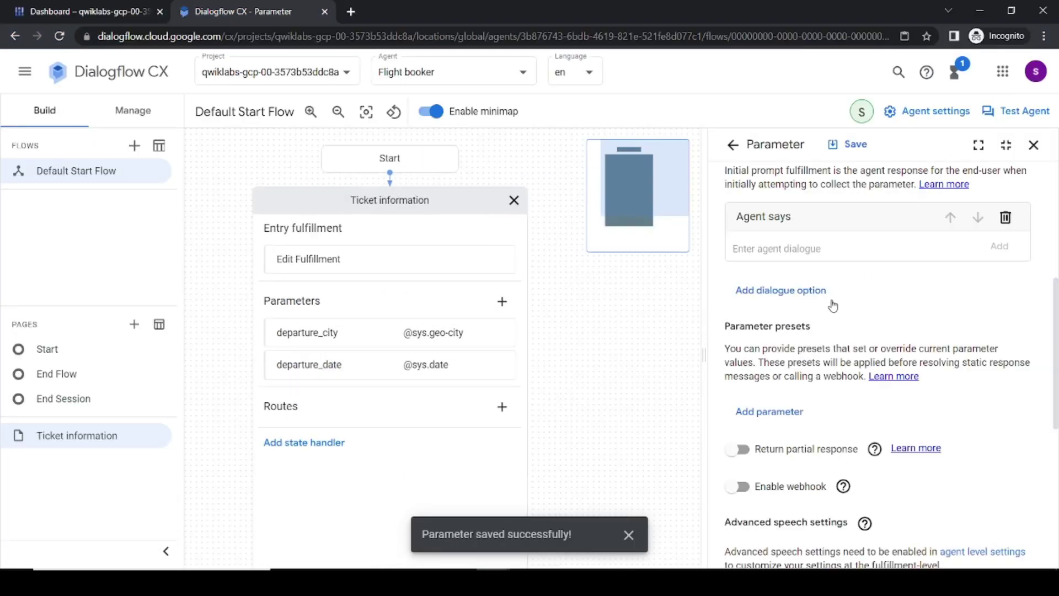
scroll(792, 295, "up", 5)
left_click(761, 226)
type("destination_city")
key("alt+Tab")
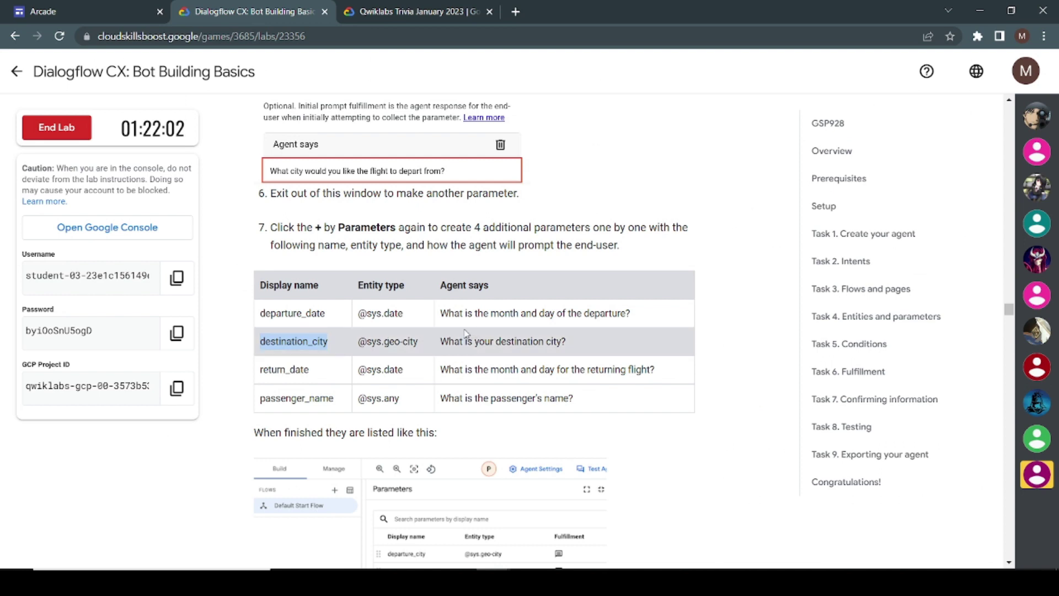
left_click_drag(400, 342, 423, 346)
key("alt+Tab")
left_click(739, 309)
scroll(760, 353, "down", 6)
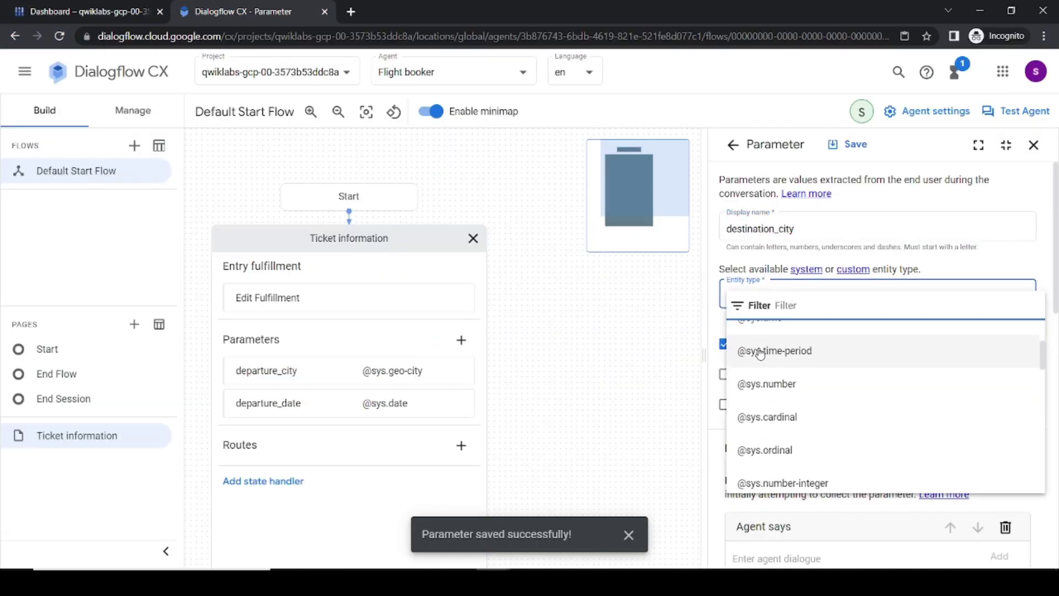
scroll(760, 352, "down", 5)
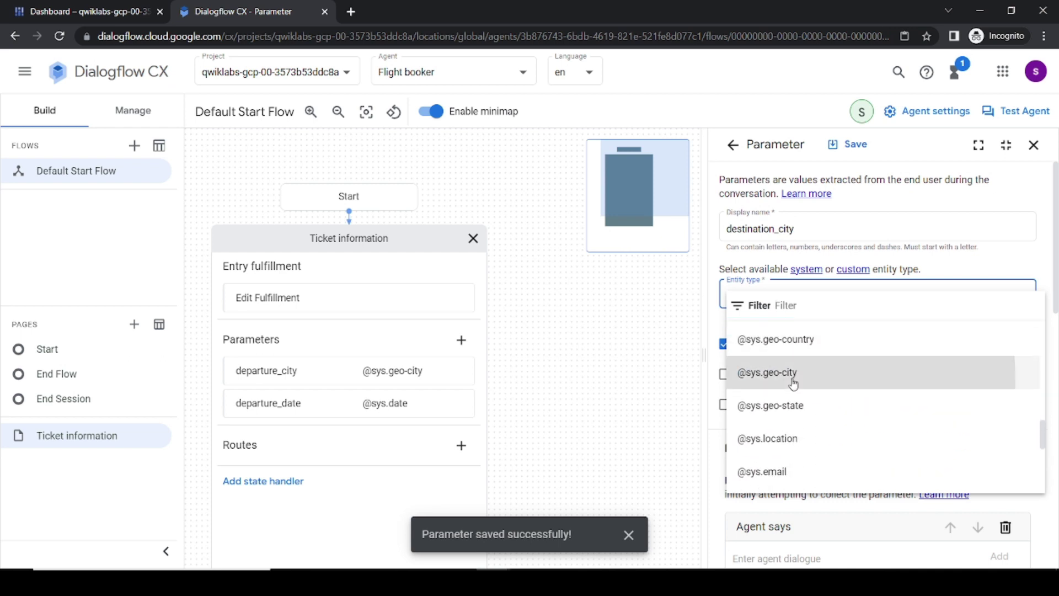
left_click(794, 381)
Step: Copy "What is your destination city?" from the lab, add it as the destination_city parameter's agent dialogue, and save the parameter
key("alt+Tab")
left_click_drag(589, 343, 442, 345)
key("ctrl+c")
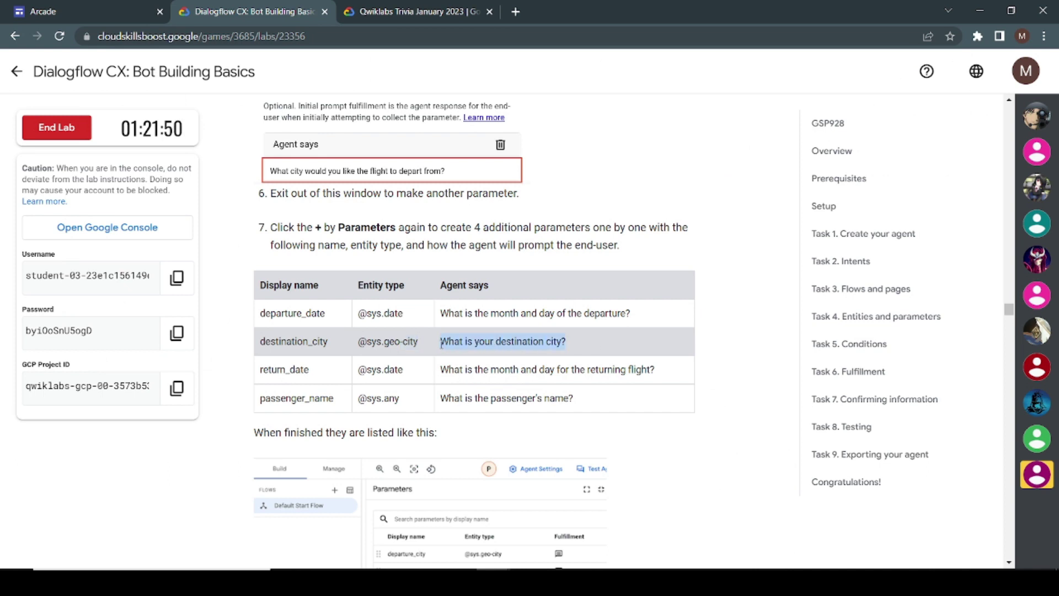
key("alt+Tab")
scroll(905, 345, "down", 4)
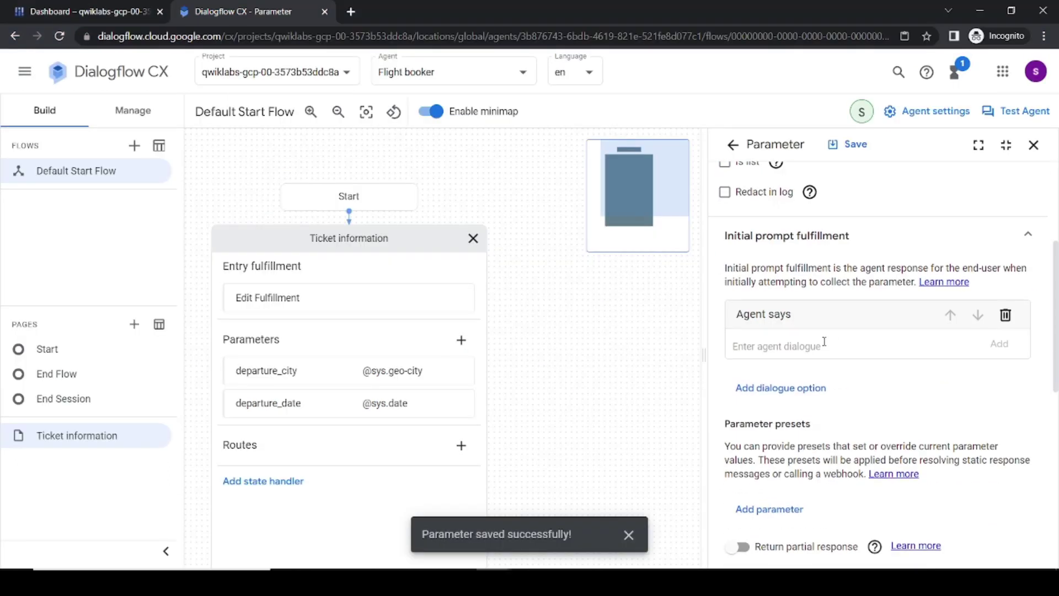
key("ctrl+v")
left_click(1007, 350)
Step: Copy return_date from the lab's table and replace the display name of the opened destination_city parameter with it
key("alt+Tab")
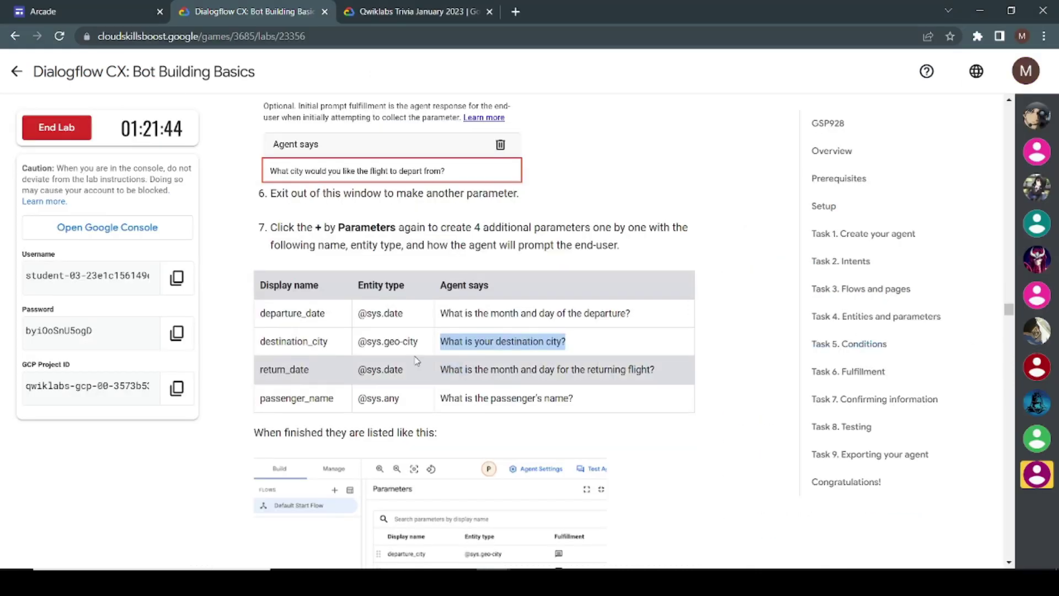
left_click(308, 367)
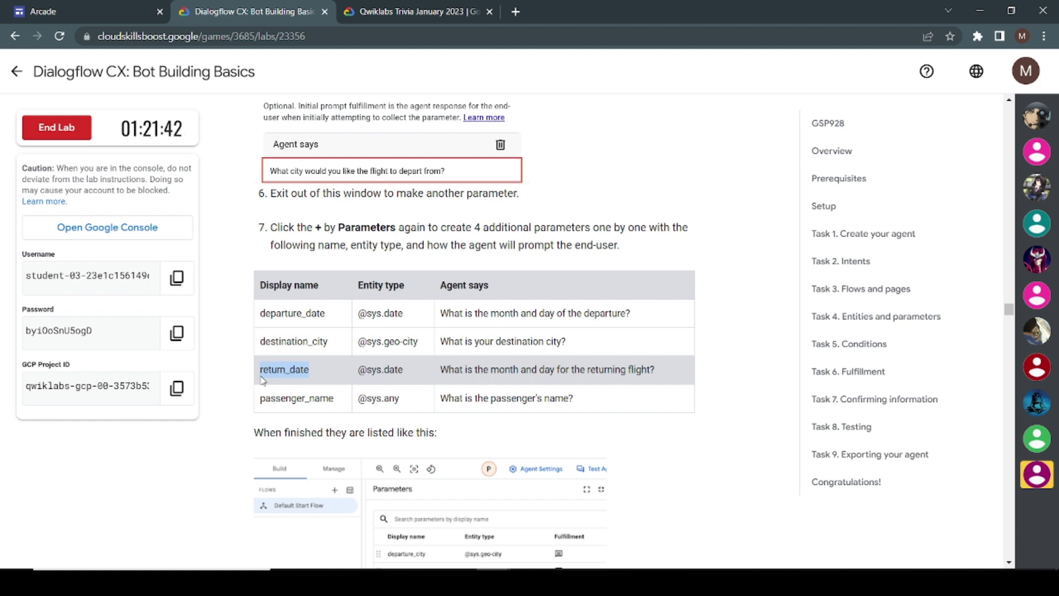
key("alt+Tab")
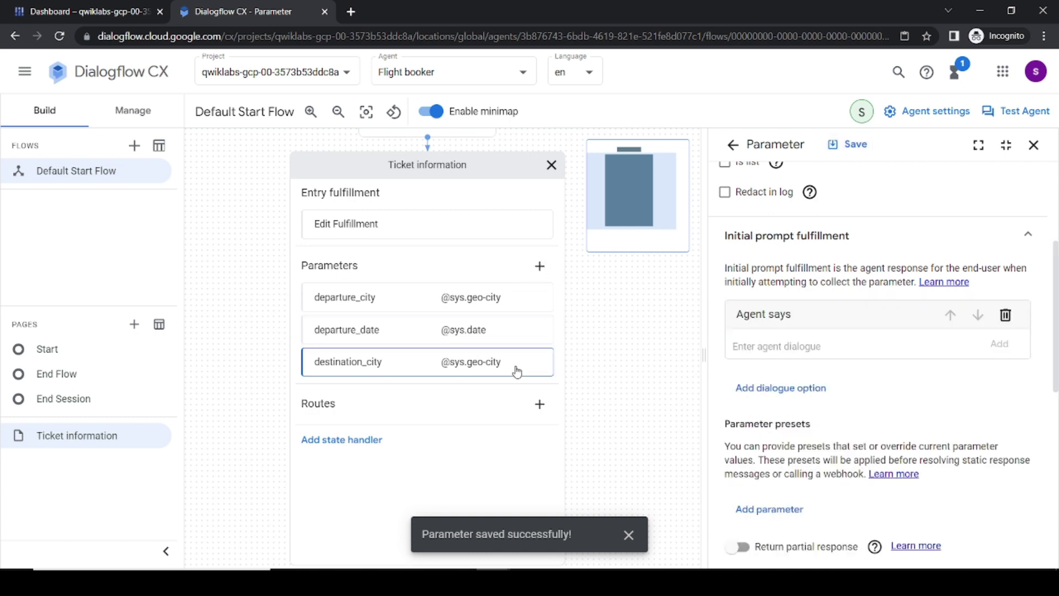
scroll(812, 232, "up", 4)
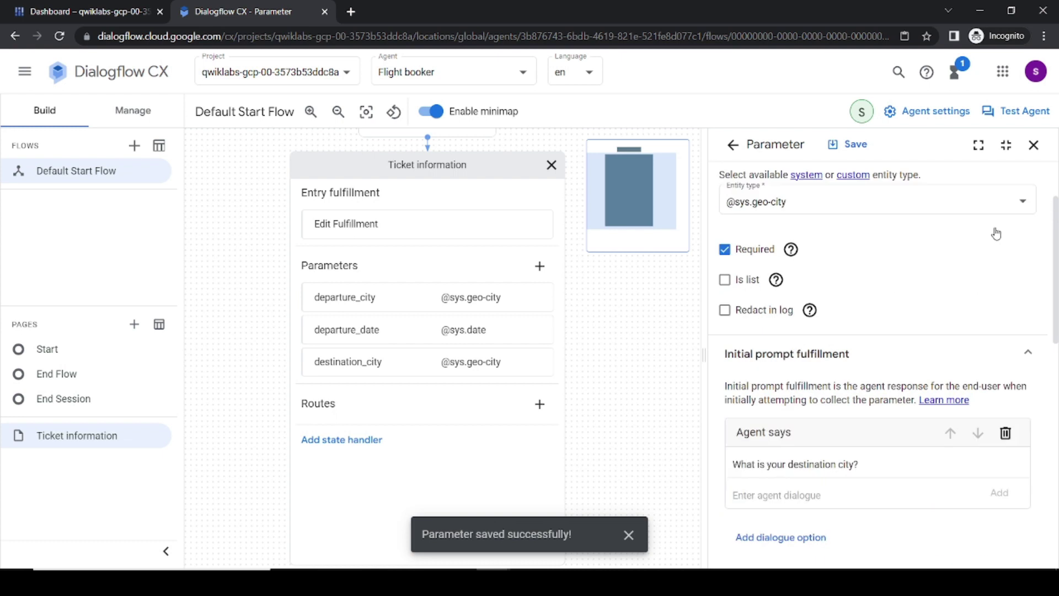
left_click(811, 230)
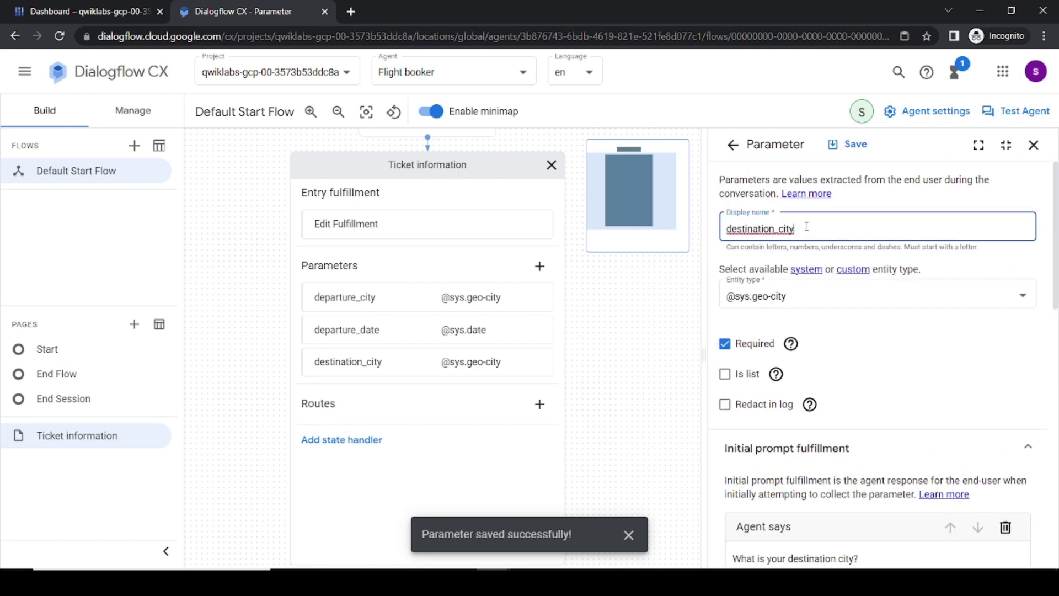
key("ctrl+a")
type("return_date")
key("alt+Tab")
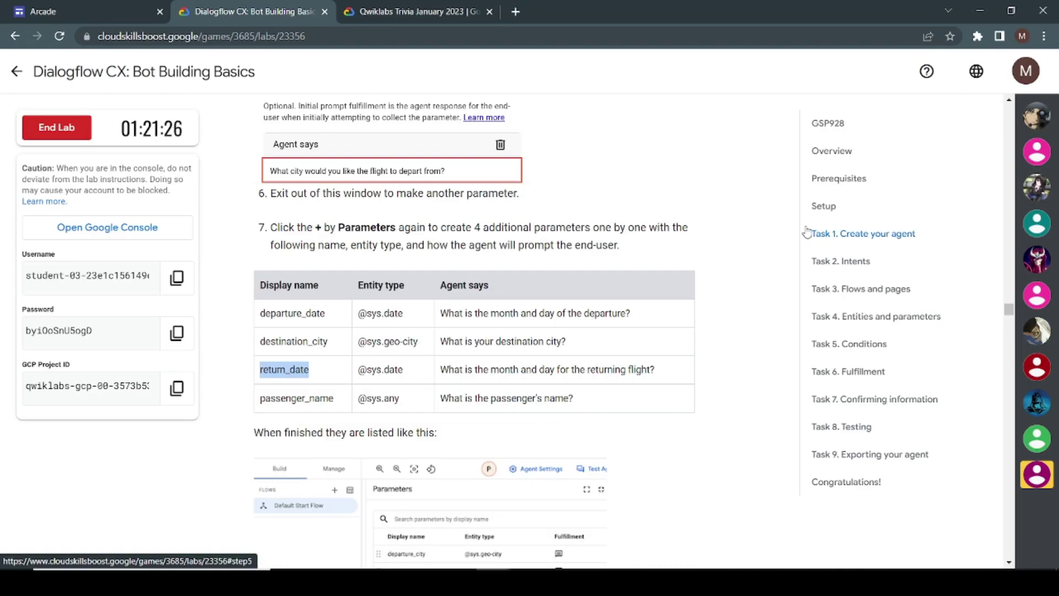
key("alt+Tab")
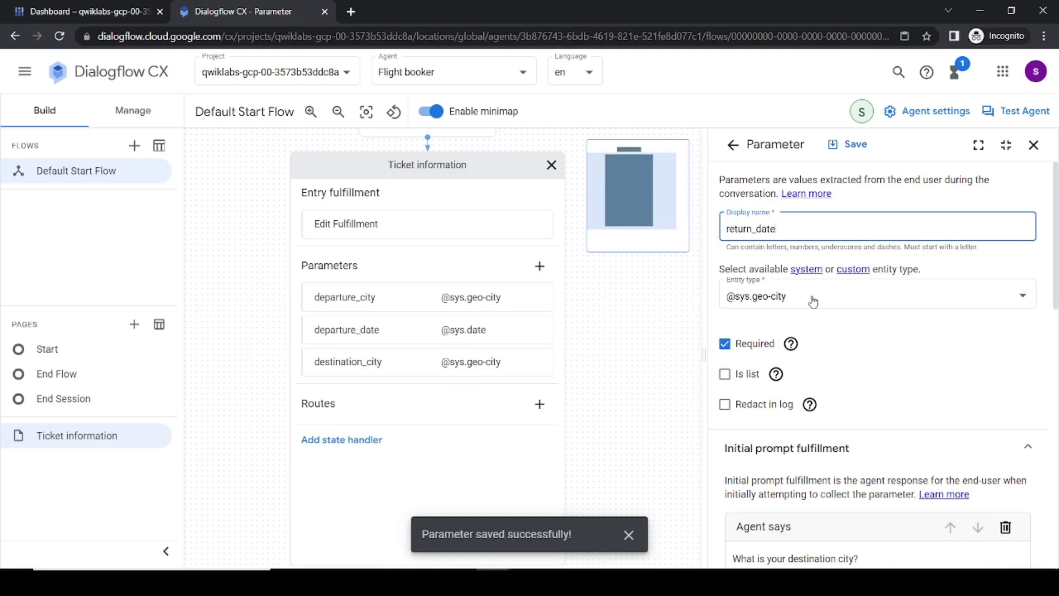
left_click(823, 291)
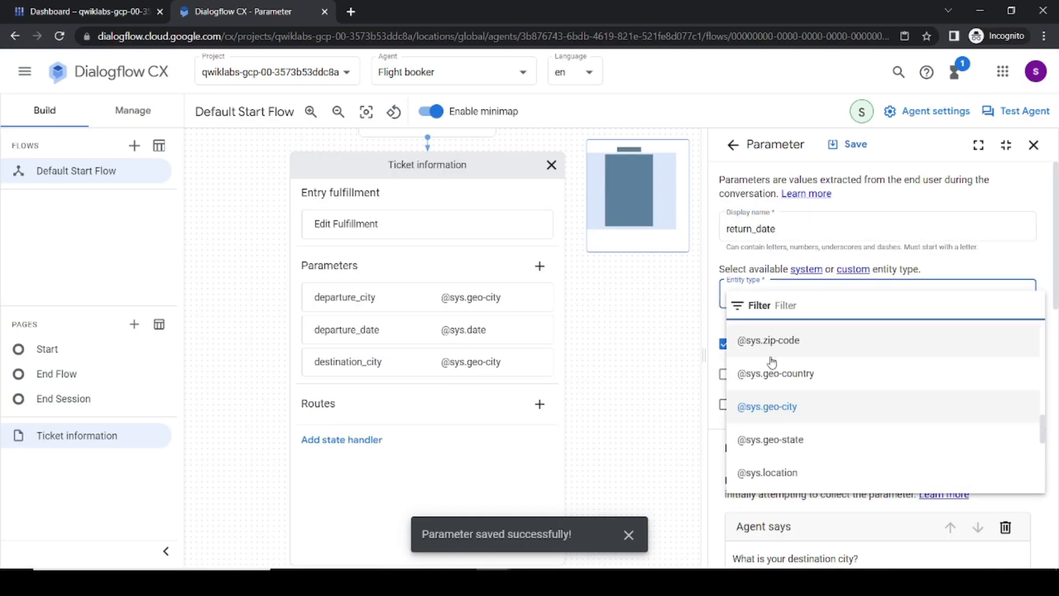
scroll(772, 363, "up", 5)
left_click(778, 345)
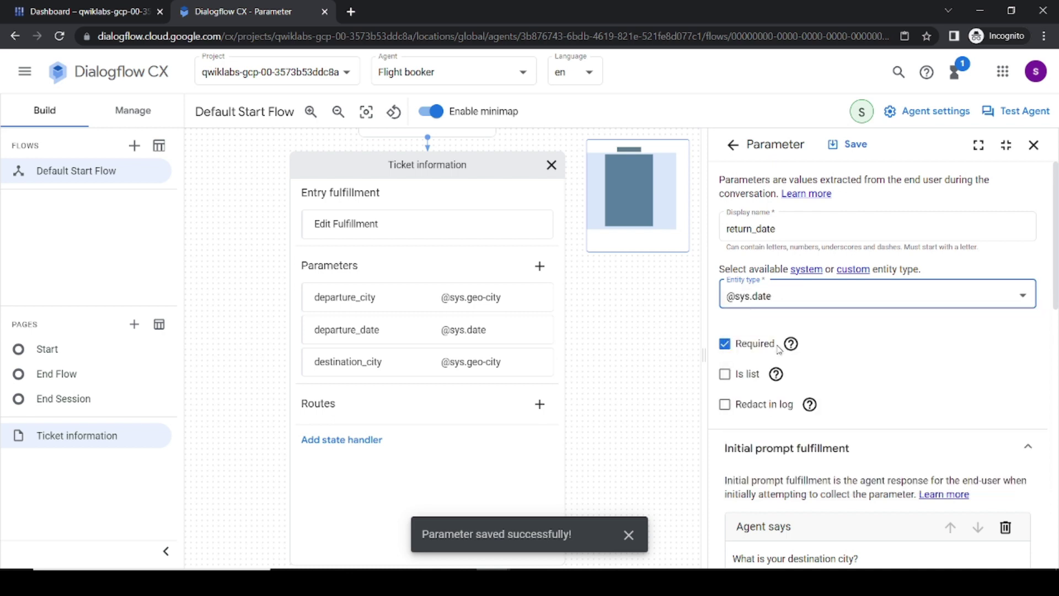
Step: Copy the returning flight prompt from the lab and replace the open parameter's agent dialogue with "What is the month and day for the returning flight?"
key("alt+Tab")
left_click_drag(669, 374, 445, 380)
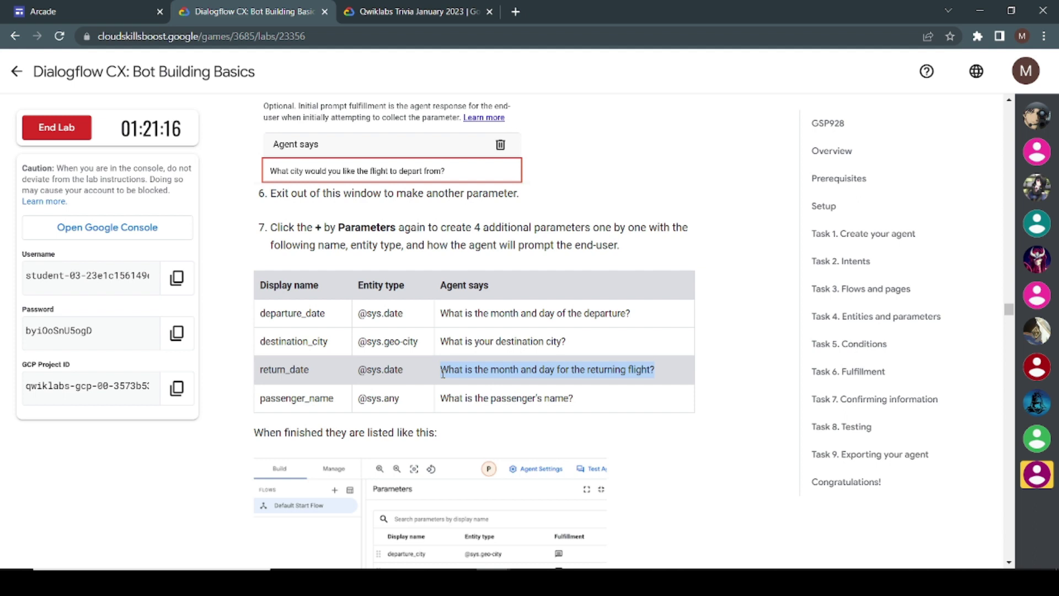
key("alt+Tab")
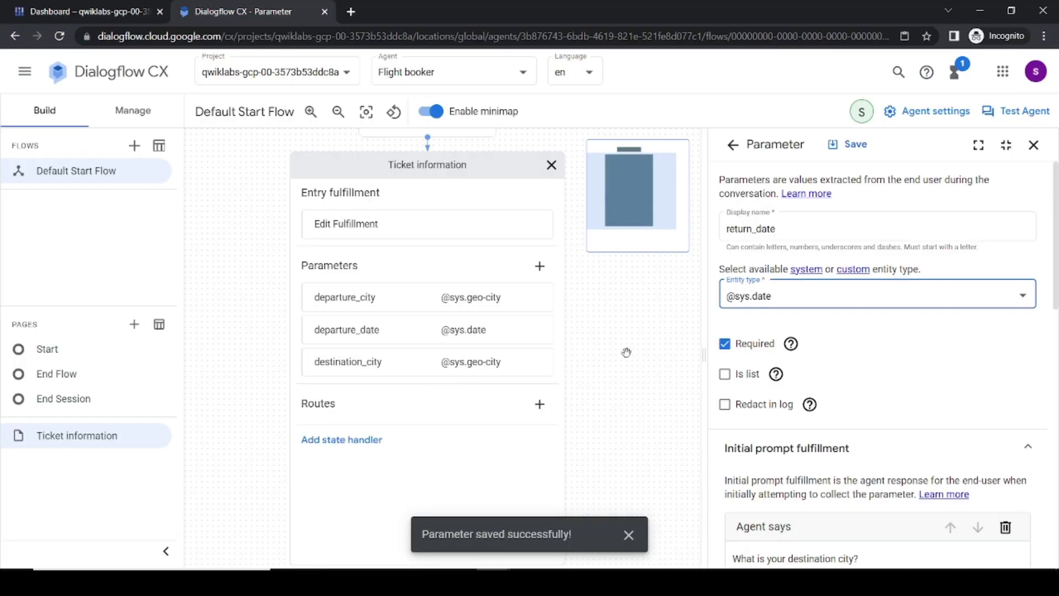
key("alt+Tab")
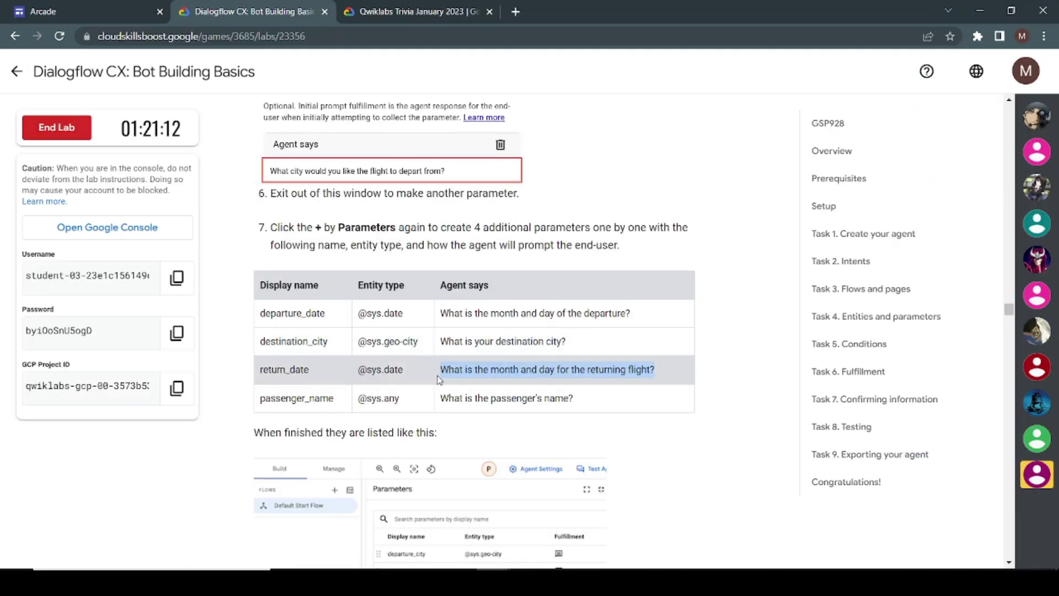
key("alt+Tab")
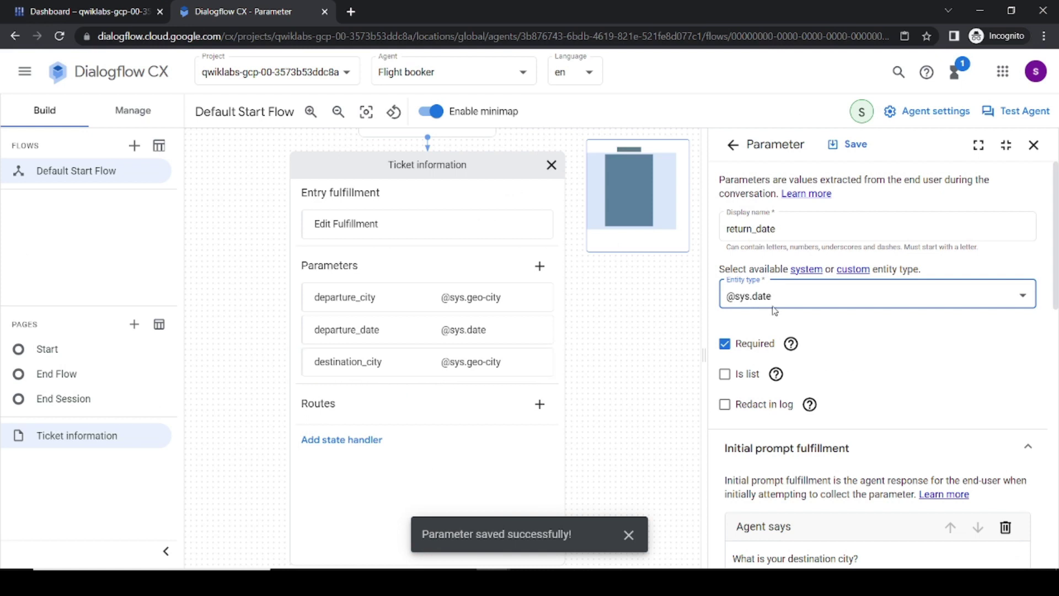
scroll(777, 468, "down", 2)
triple_click(864, 449)
type("What is the month and day for the returning flight?")
key("alt+Tab")
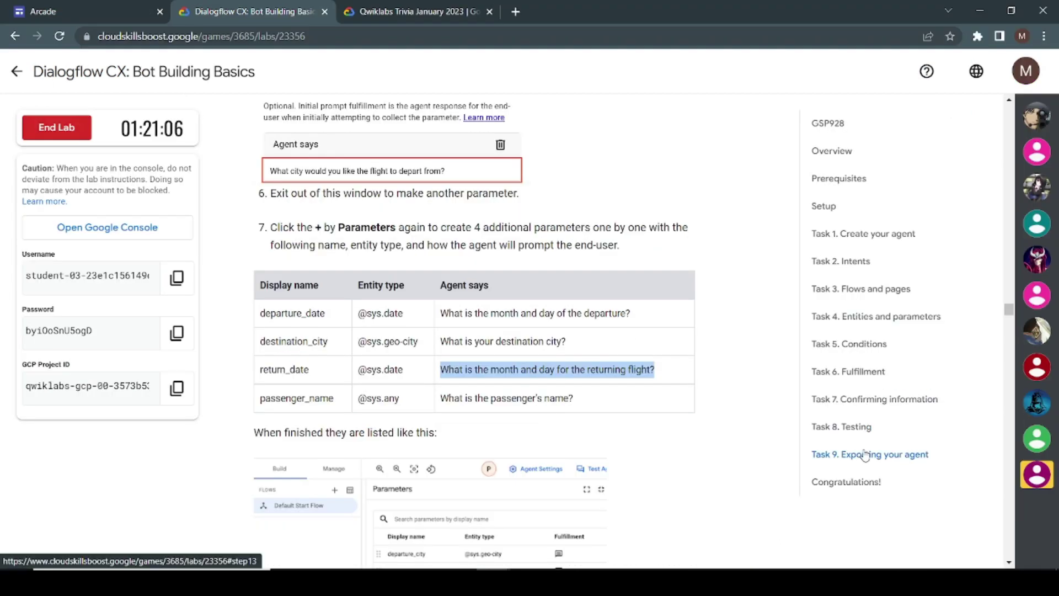
Step: Return to Dialogflow CX from the lab and save the return_date parameter
left_click(705, 410, "shift")
key("alt+Tab")
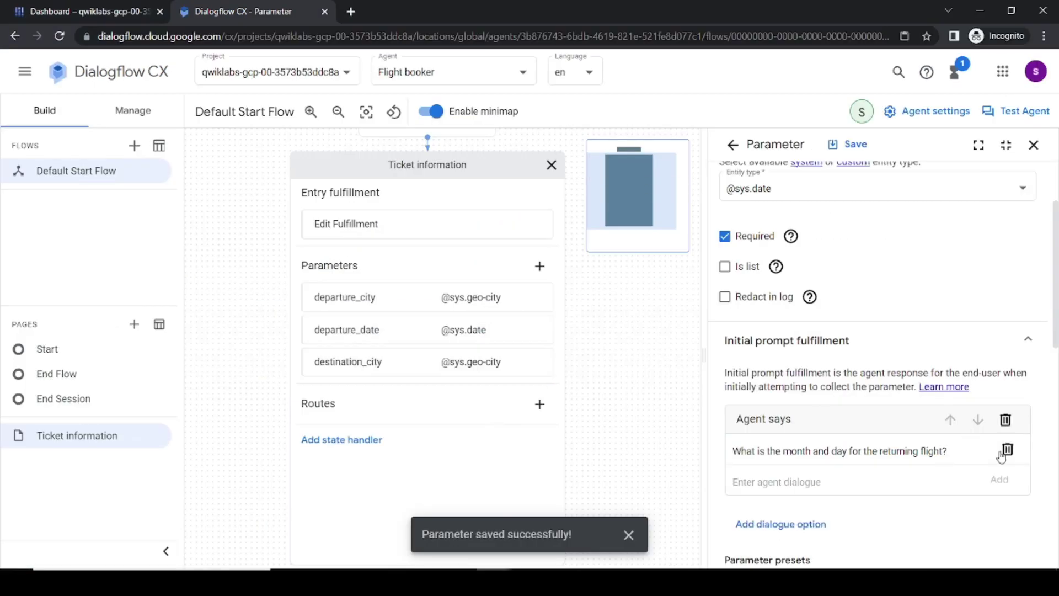
scroll(892, 239, "up", 2)
left_click(854, 148)
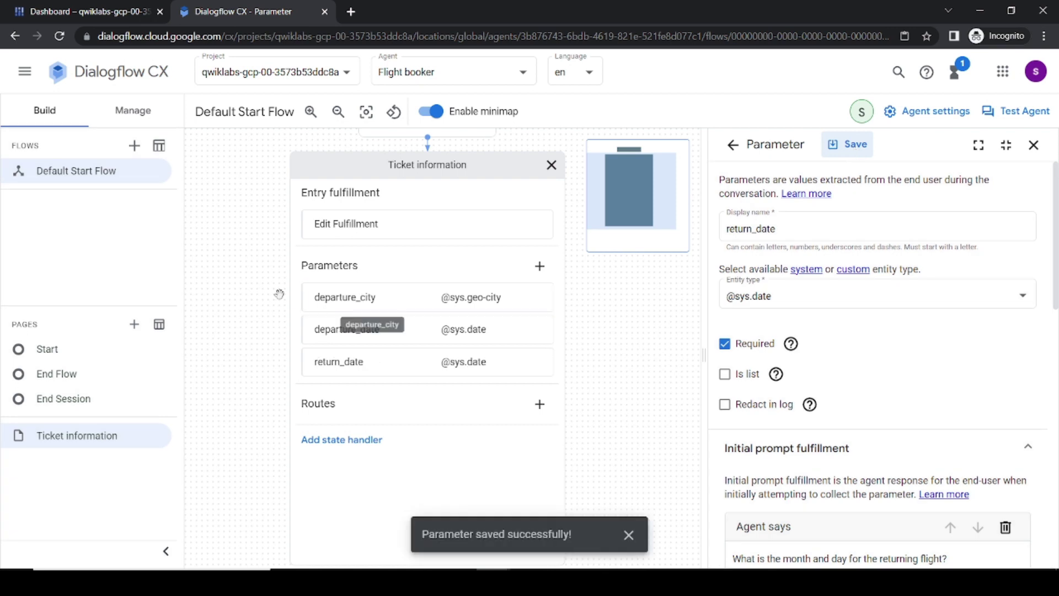
Step: Add a new parameter to the Ticket information page with the display name passenger_name copied from the lab's table
left_click(540, 266)
left_click(756, 228)
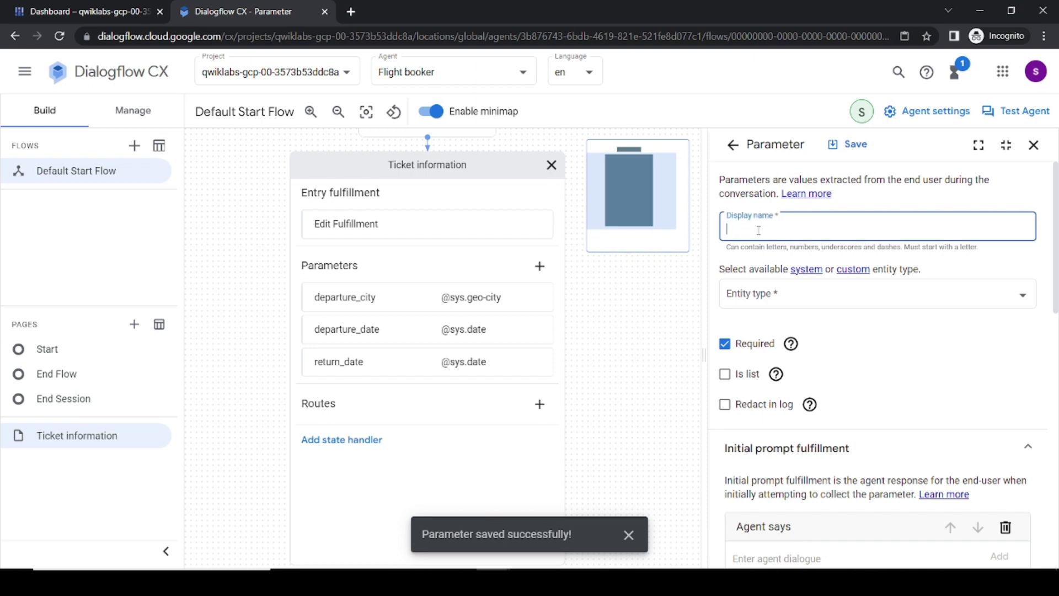
key("alt+Tab")
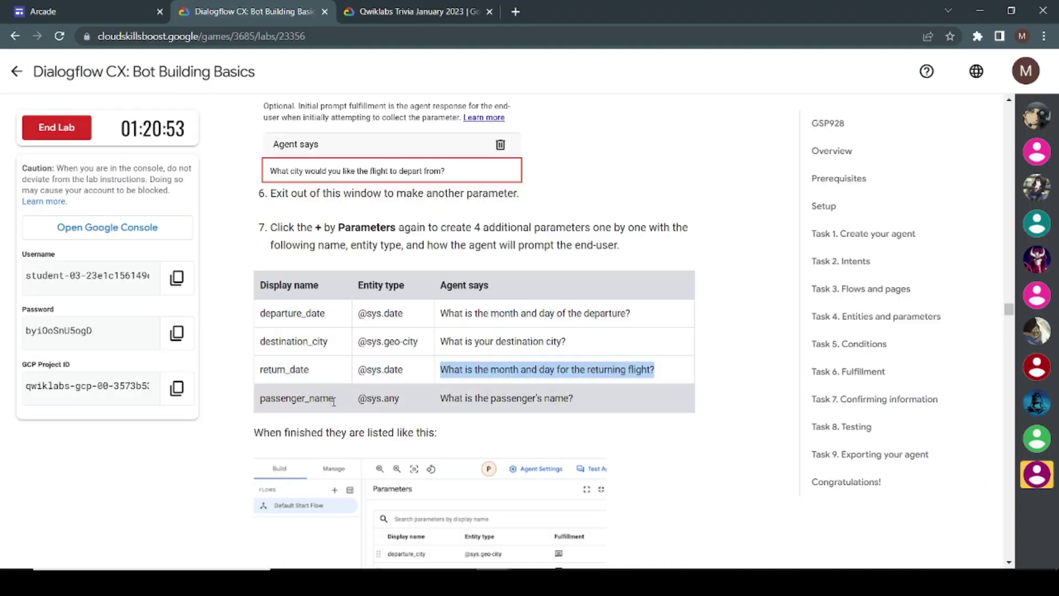
left_click_drag(333, 401, 262, 411)
key("ctrl+c")
key("alt+Tab")
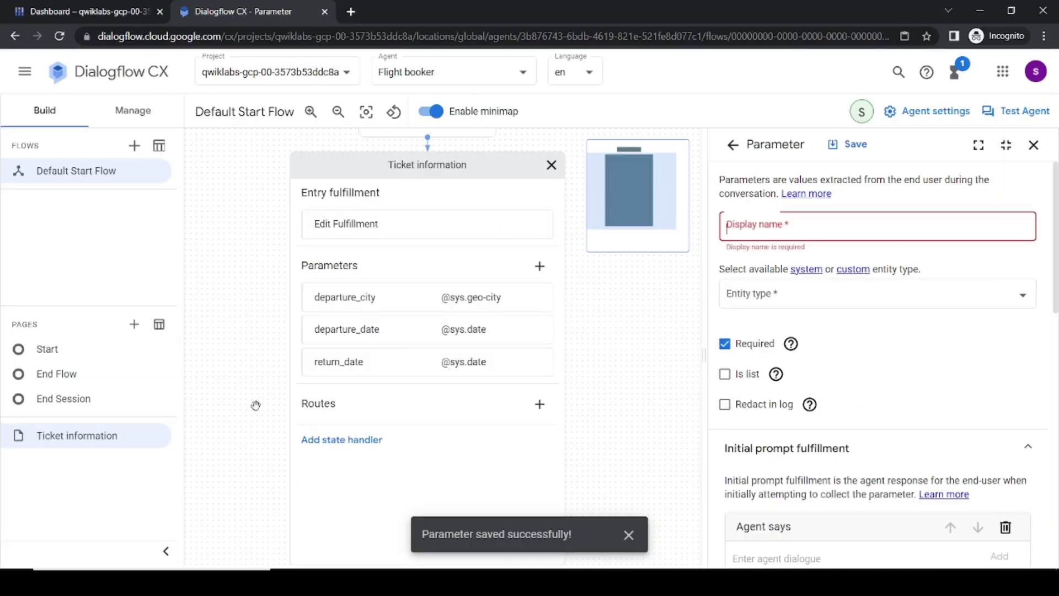
key("ctrl+v")
key("alt+Tab")
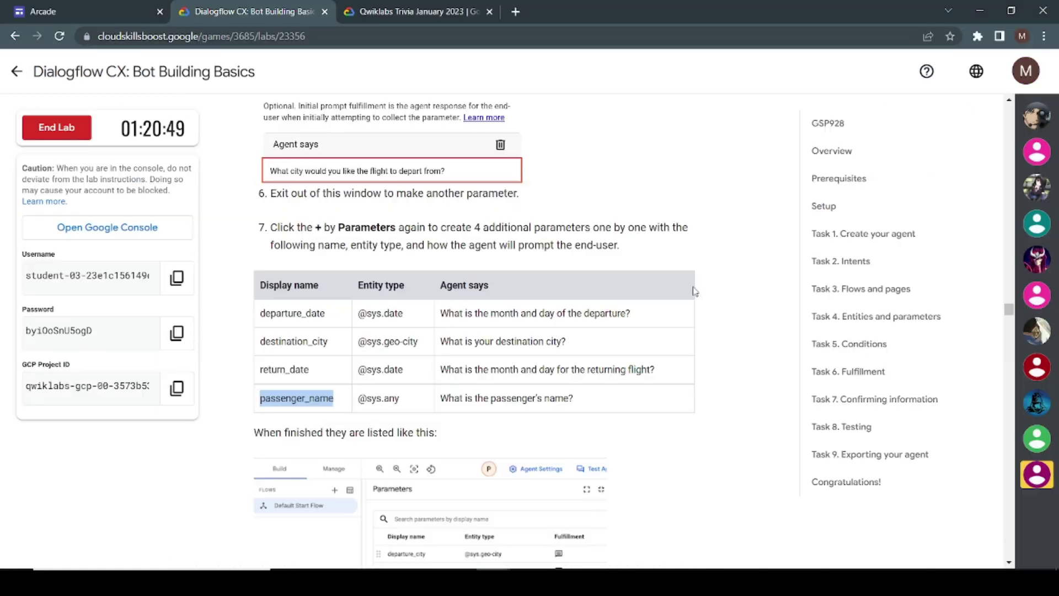
left_click_drag(584, 399, 449, 400)
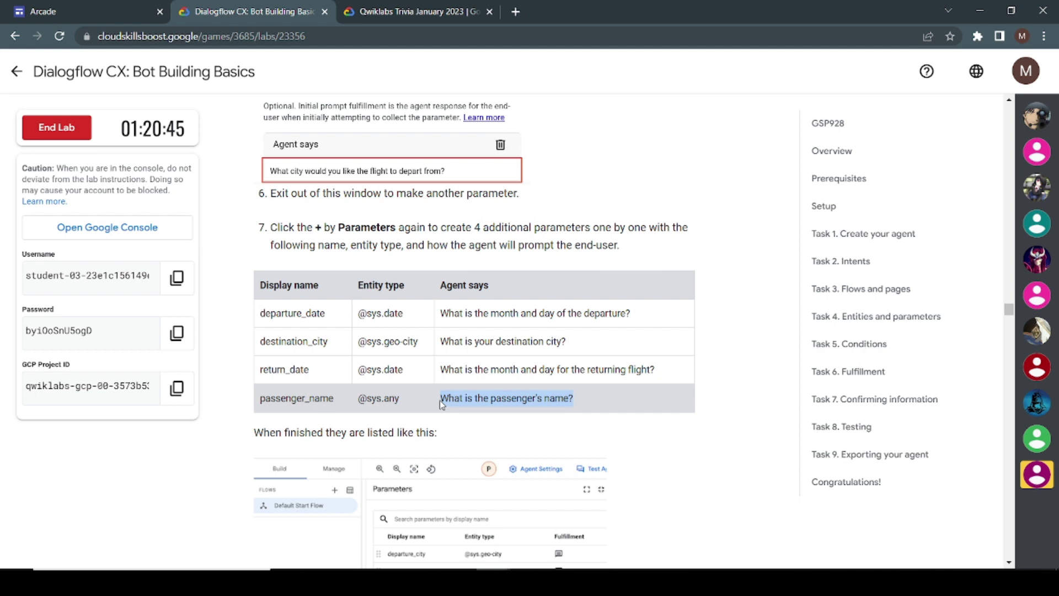
key("alt+Tab")
left_click(772, 296)
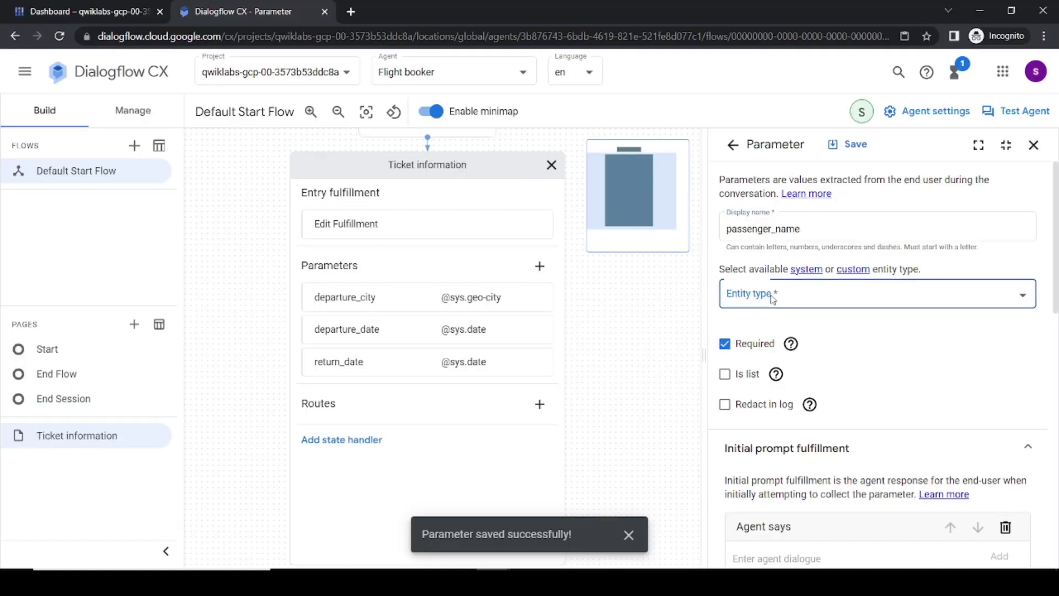
scroll(800, 394, "down", 3)
scroll(778, 395, "down", 5)
scroll(779, 395, "down", 5)
scroll(779, 395, "down", 3)
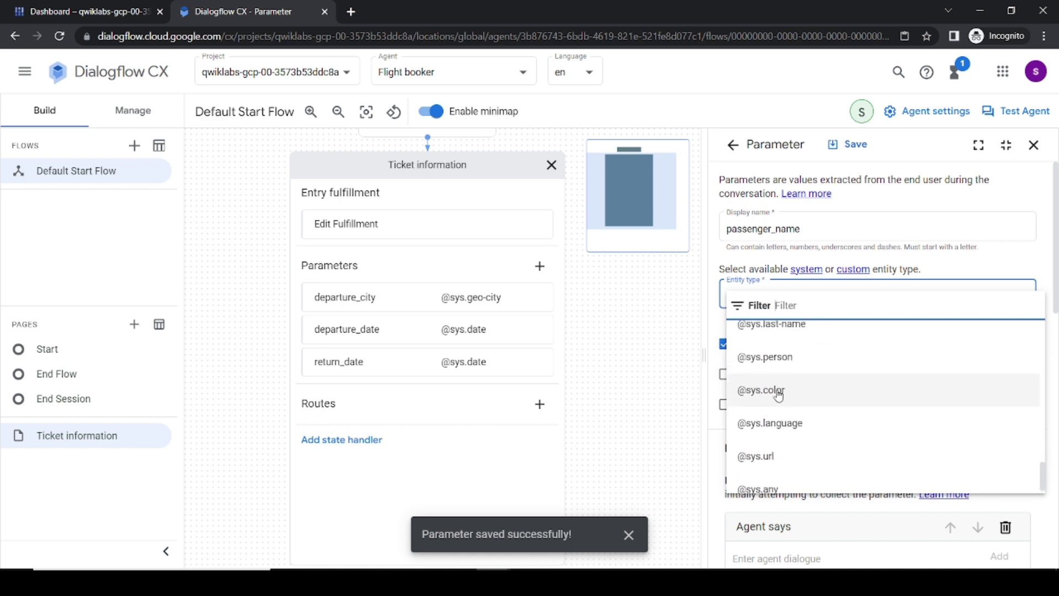
left_click(765, 478)
Step: Add "What is the passenger's name?" as the parameter's agent dialogue and save the parameter
scroll(814, 427, "down", 2)
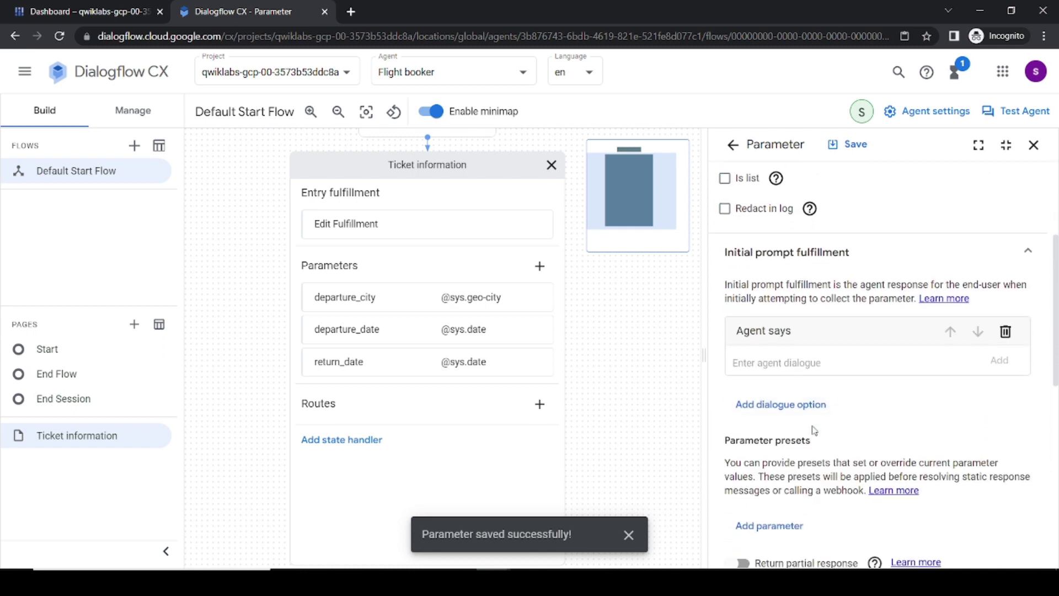
left_click(765, 365)
key("ctrl+v")
left_click(998, 361)
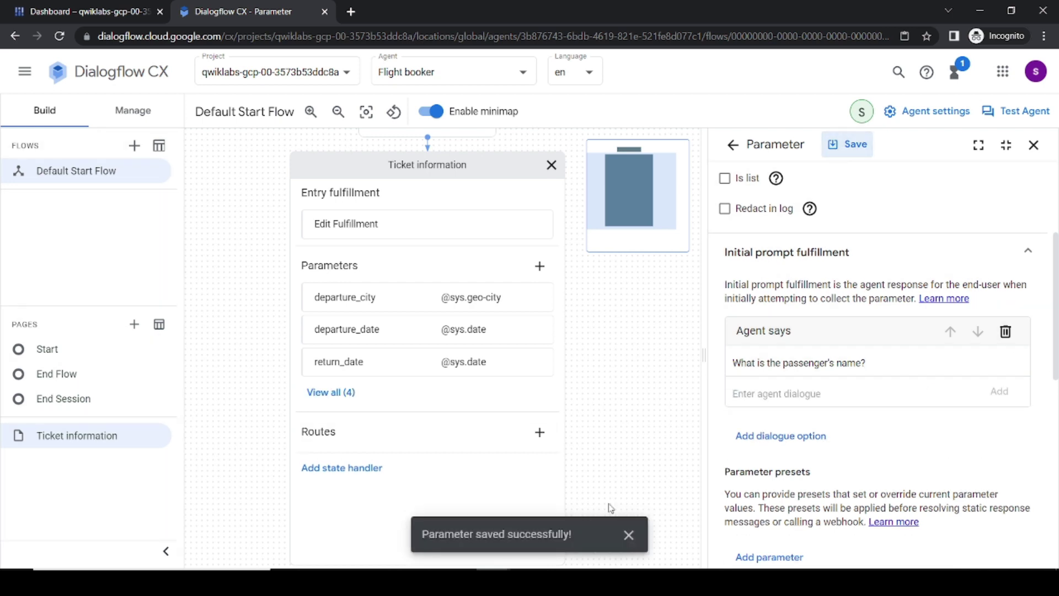
left_click(630, 535)
Step: Read on in the lab to Task 5 Conditions and close the parameter editor to return to the Ticket information page
key("alt+Tab")
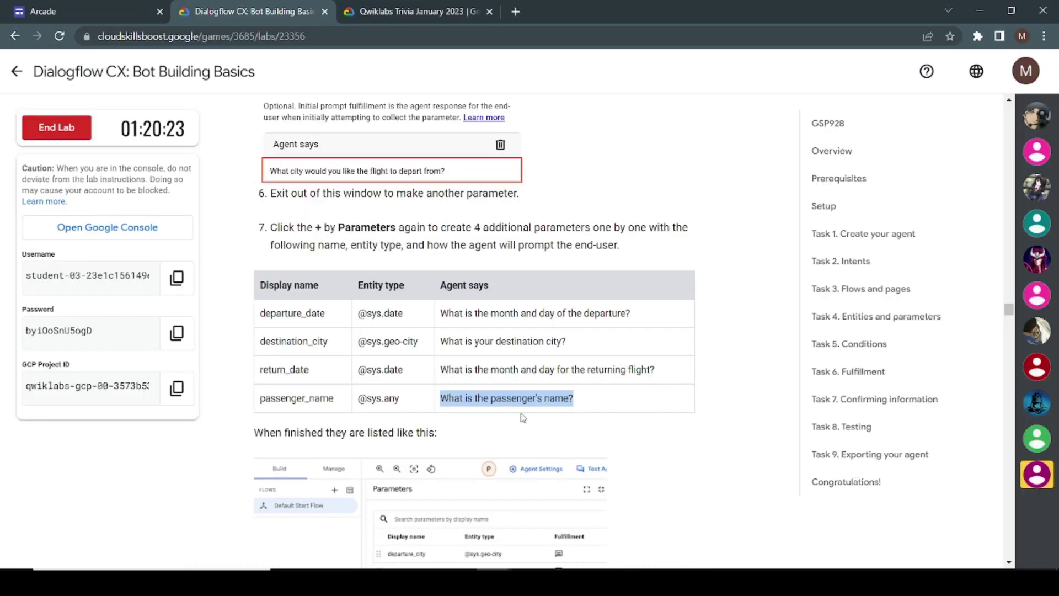
scroll(323, 276, "down", 1)
scroll(385, 264, "down", 8)
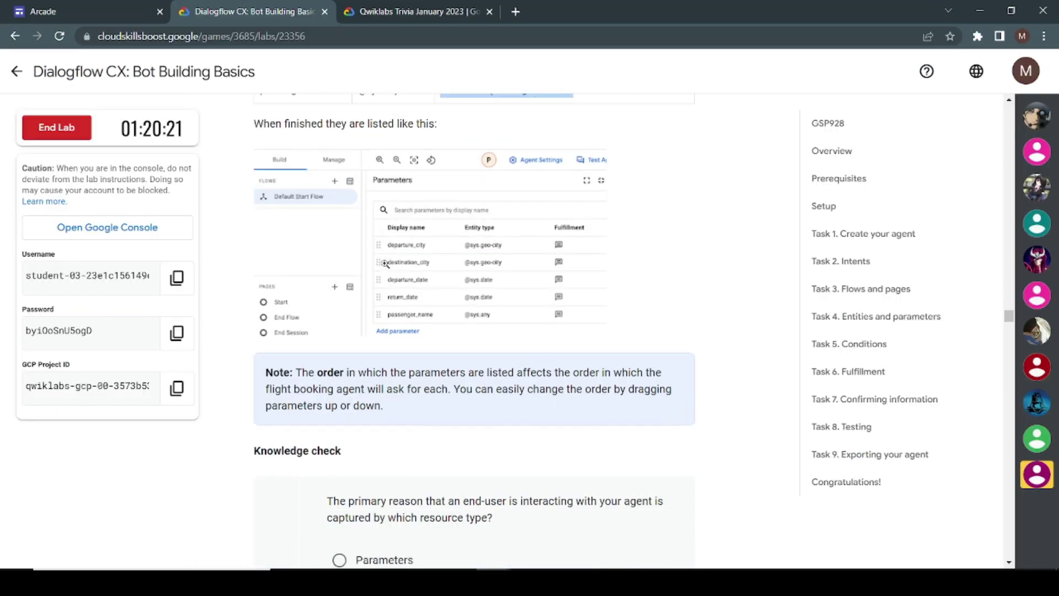
scroll(386, 268, "down", 2)
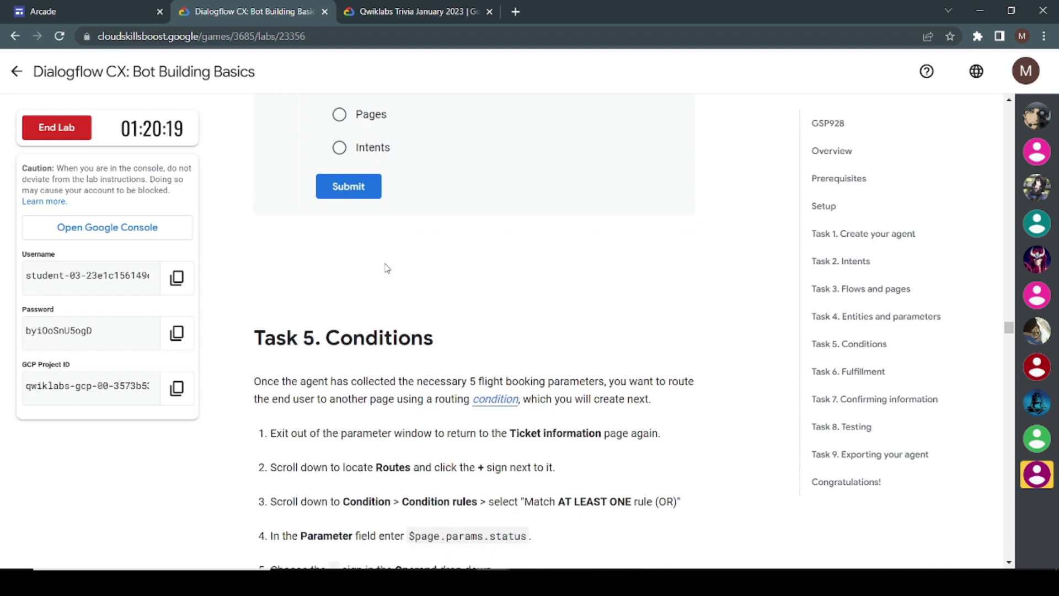
left_click_drag(315, 342, 461, 325)
scroll(461, 323, "down", 2)
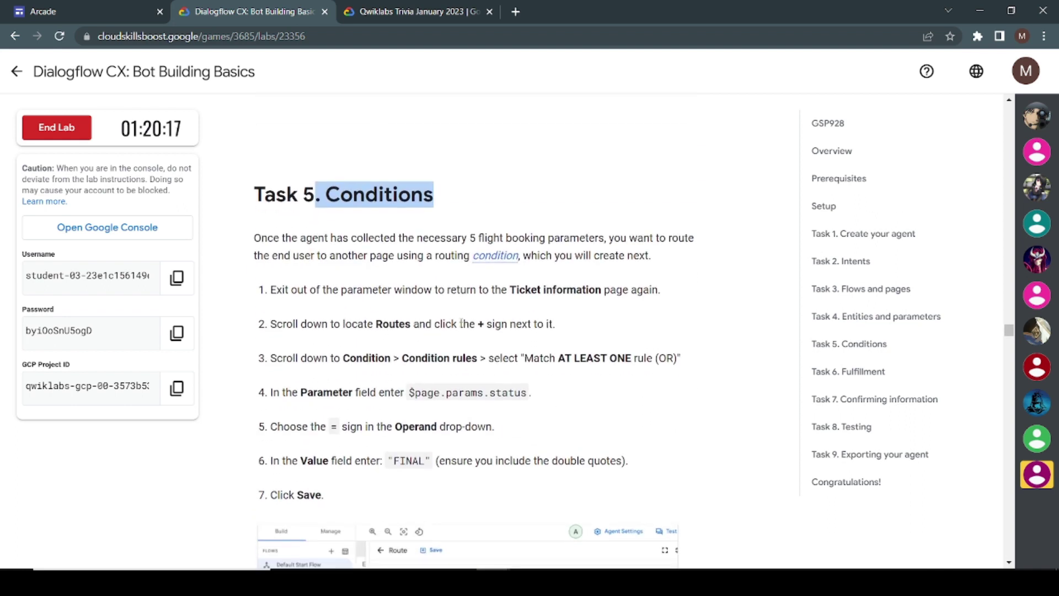
key("alt+Tab")
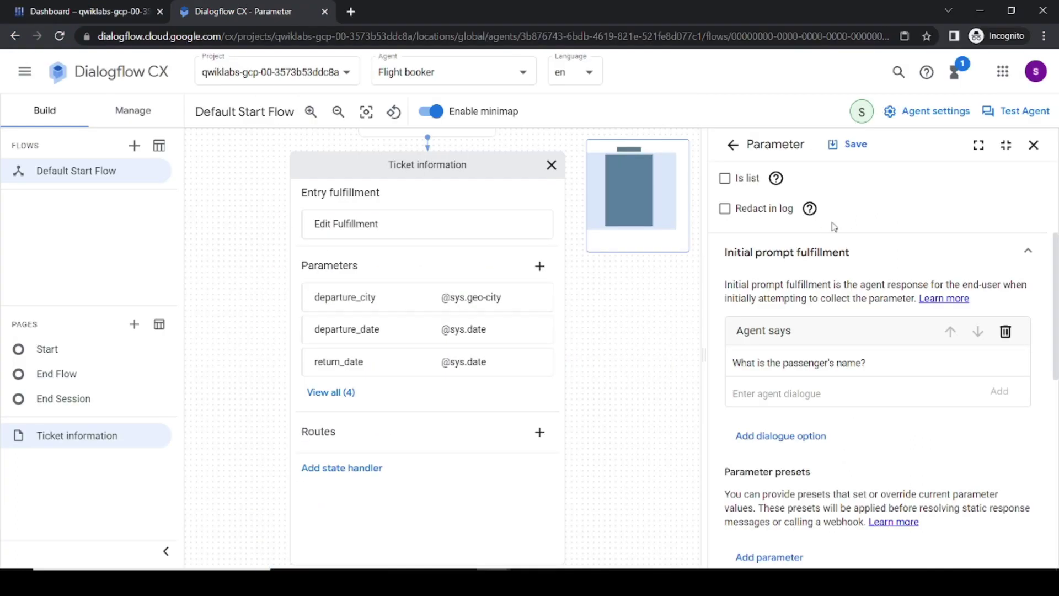
left_click(1033, 144)
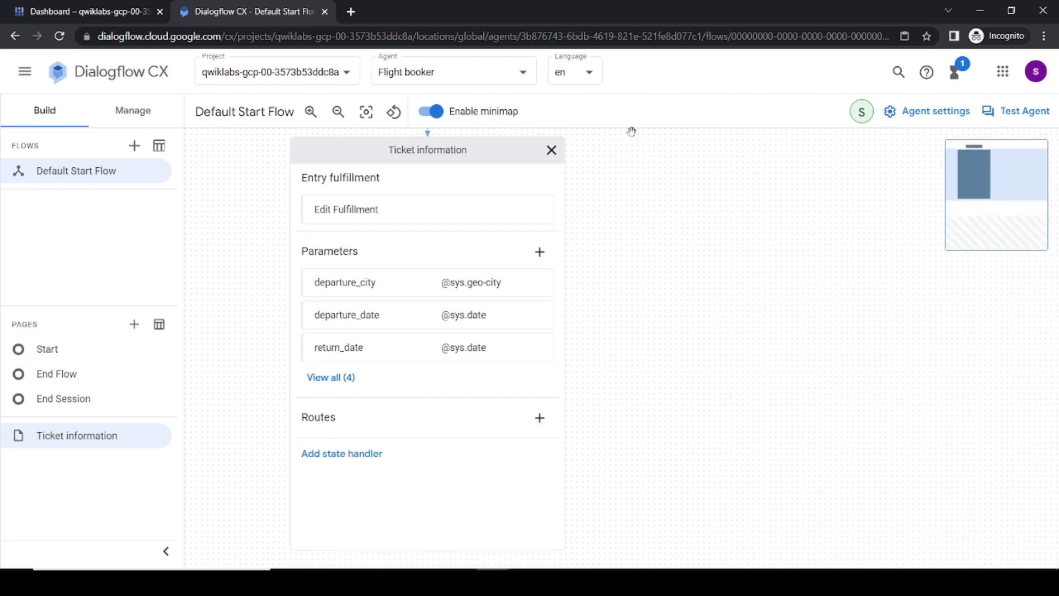
Step: Check the lab's Routes instruction and start a new route on the Ticket information page
left_click(551, 165)
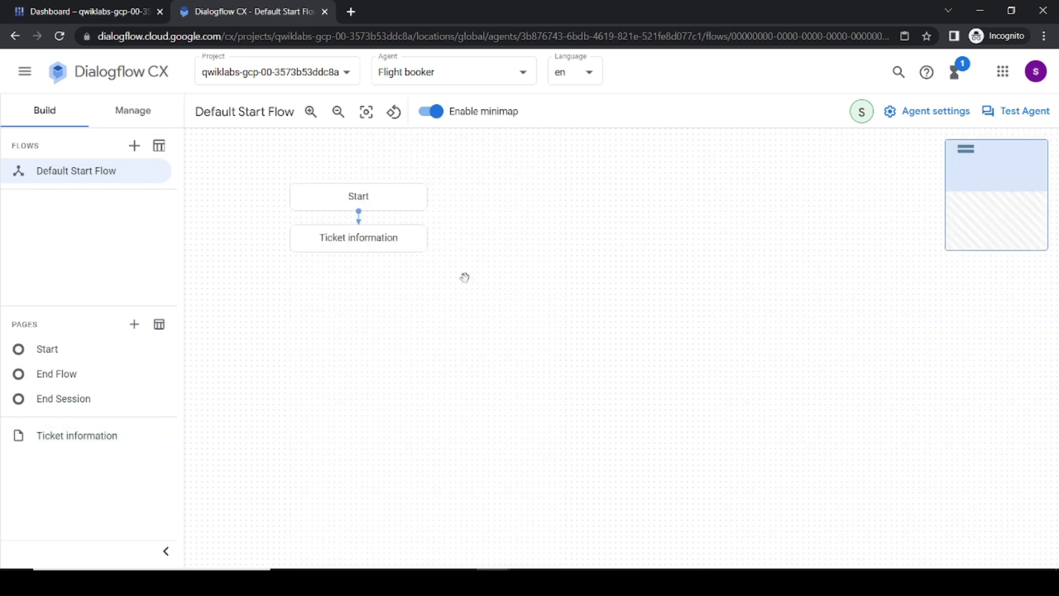
scroll(464, 277, "up", 2)
key("alt+Tab")
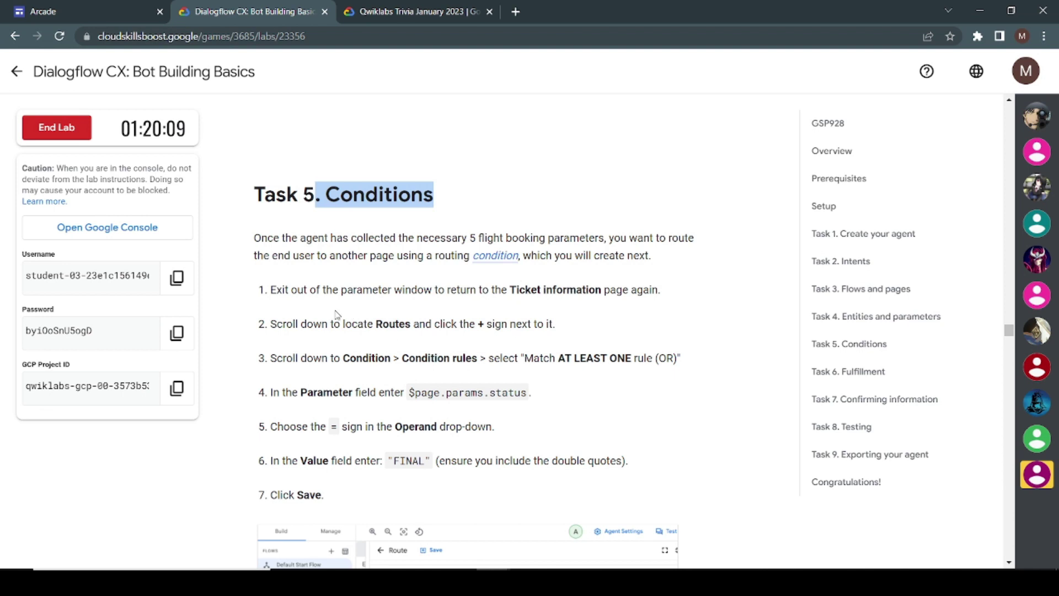
left_click_drag(306, 324, 487, 329)
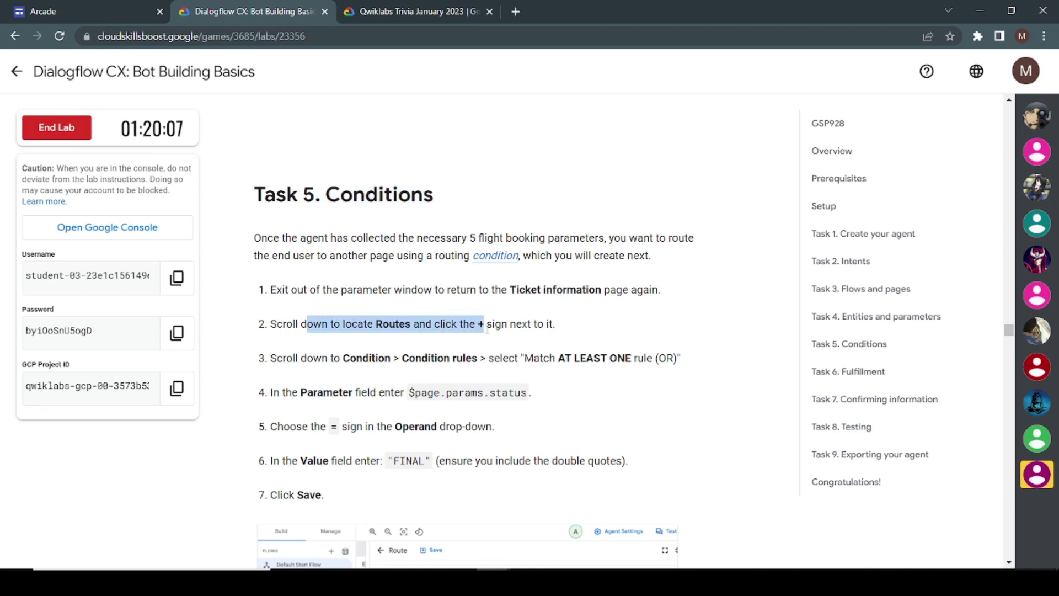
key("alt+Tab")
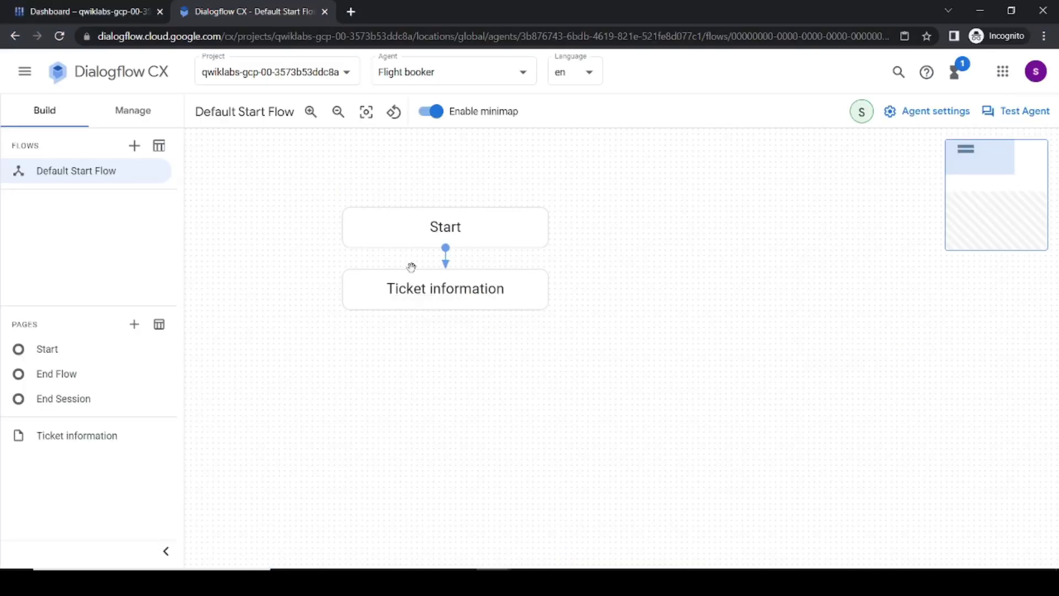
left_click(406, 287)
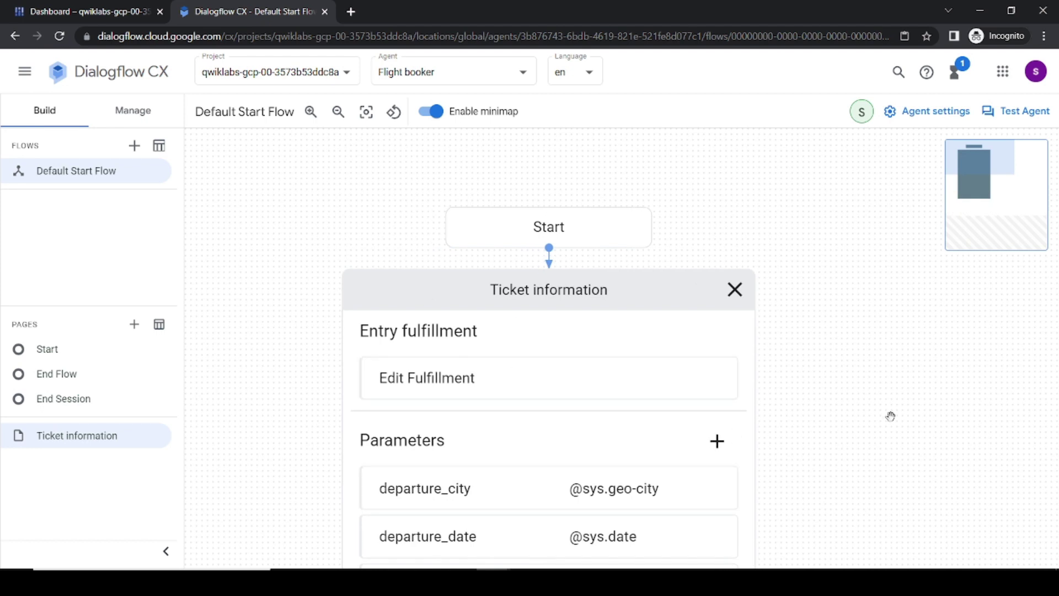
scroll(888, 416, "down", 3)
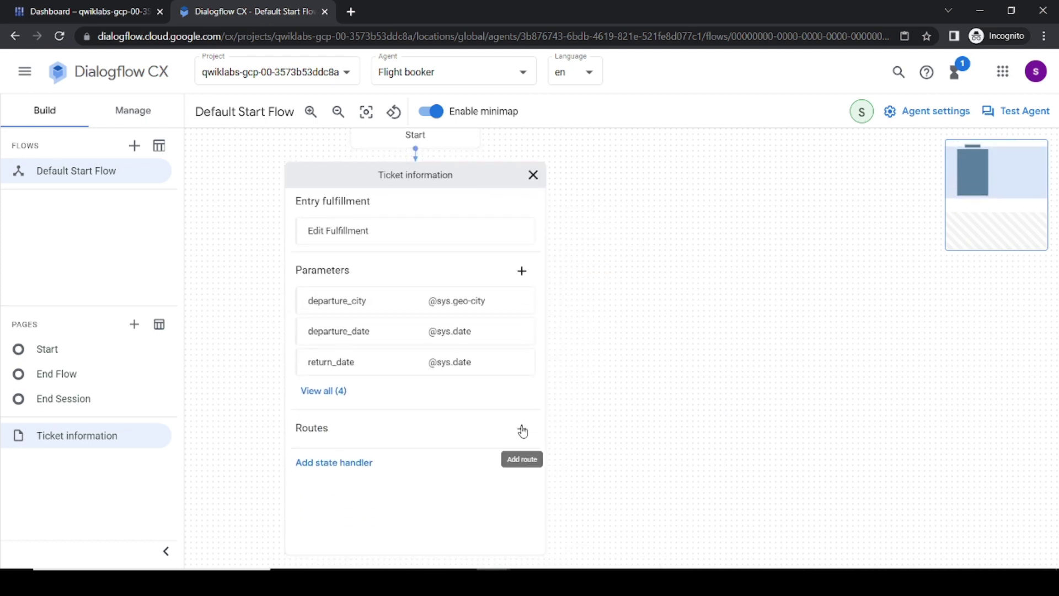
left_click(522, 429)
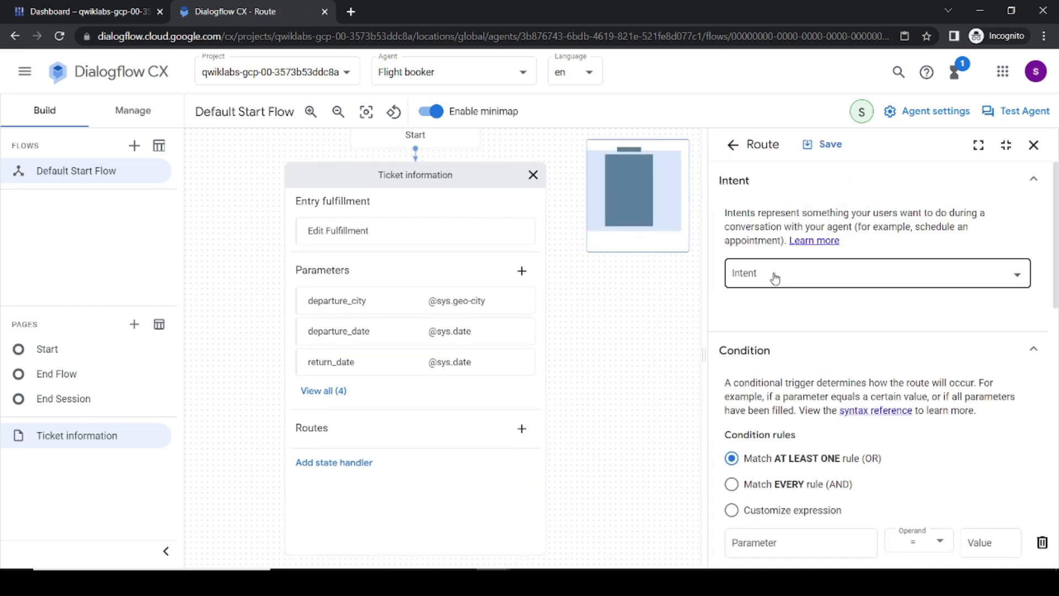
Step: Check the lab's condition rule settings and enter $page.params.status as the parameter of the route's Match AT LEAST ONE rule (OR) condition
key("alt+Tab")
left_click_drag(390, 380, 513, 353)
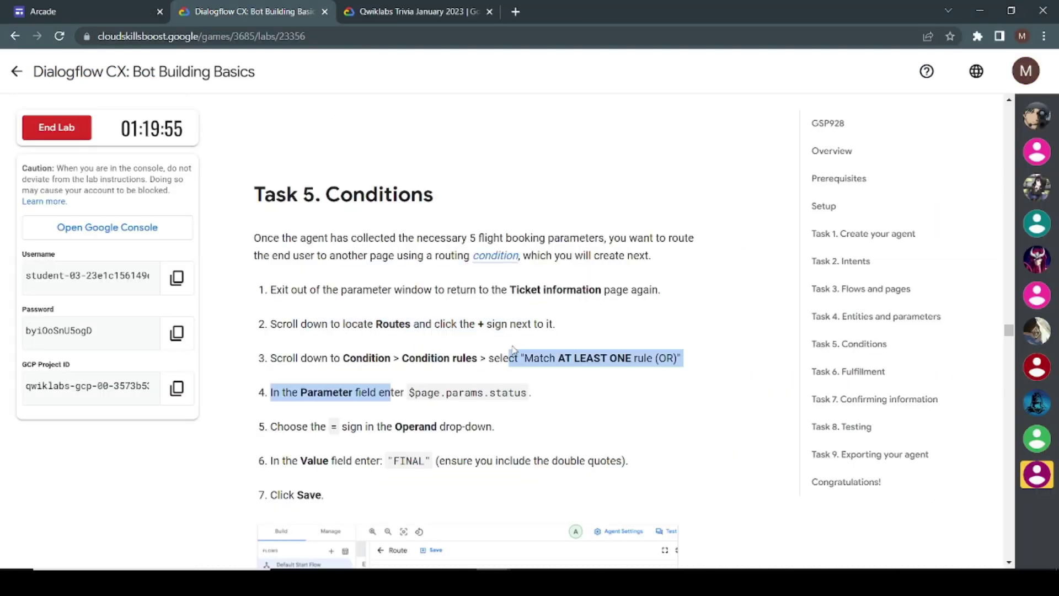
key("alt+Tab")
scroll(747, 373, "down", 2)
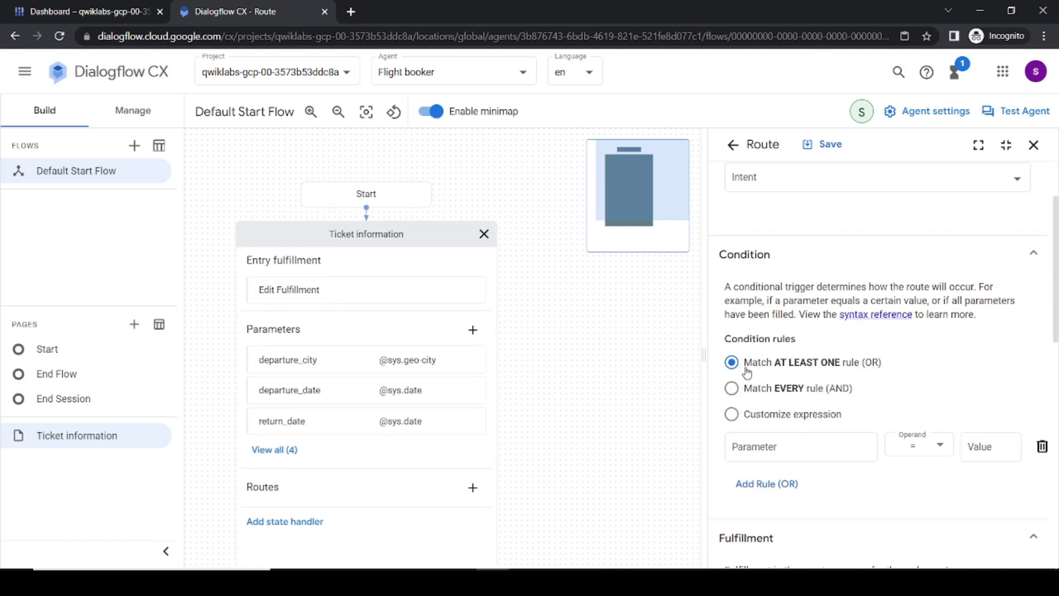
key("alt+Tab")
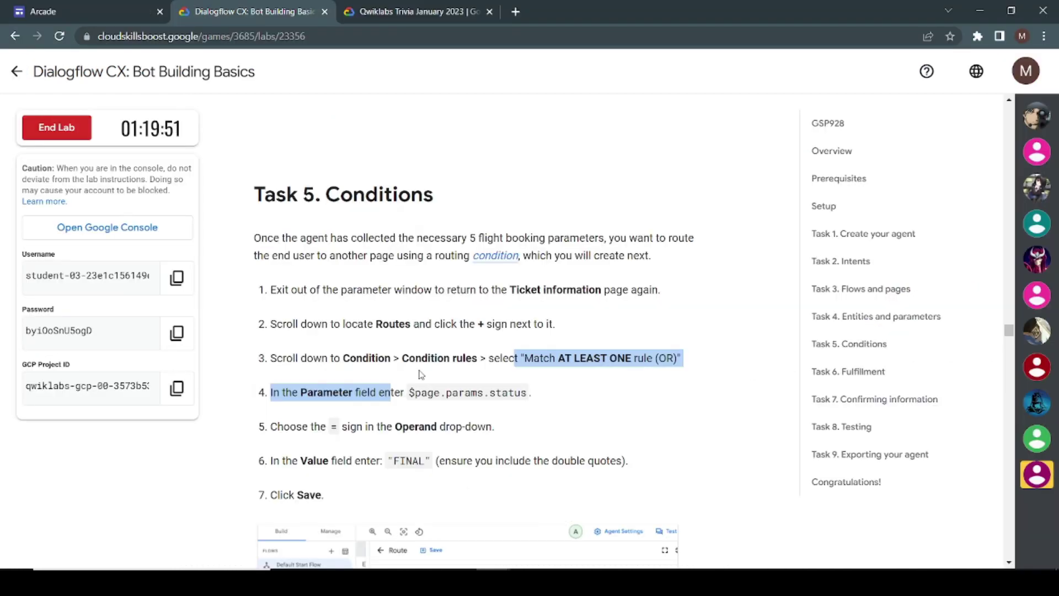
left_click_drag(410, 392, 521, 392)
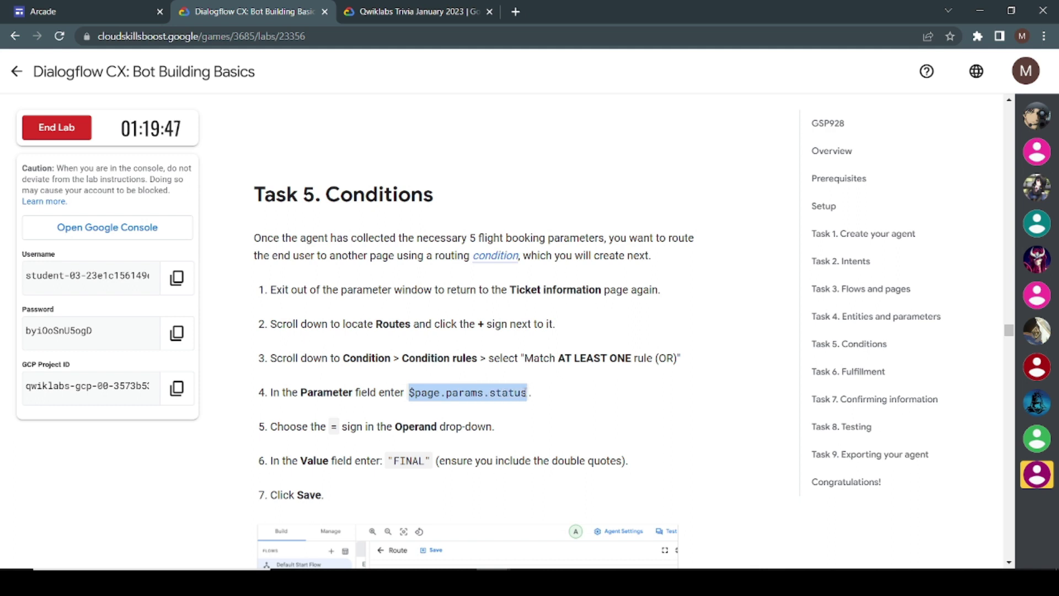
key("alt+Tab")
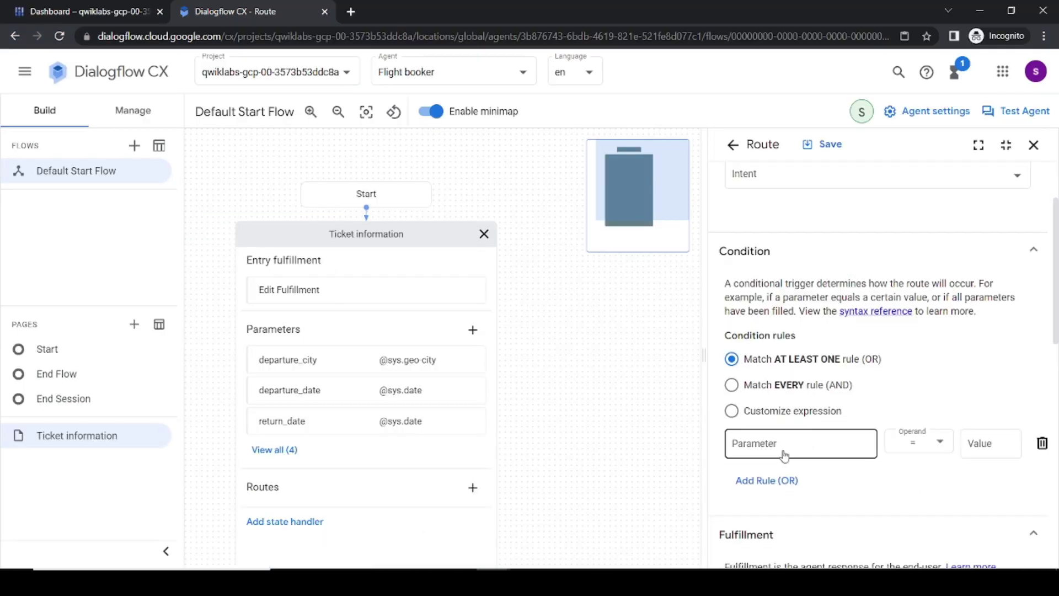
scroll(815, 444, "down", 1)
left_click(767, 327)
type("$page.params.status")
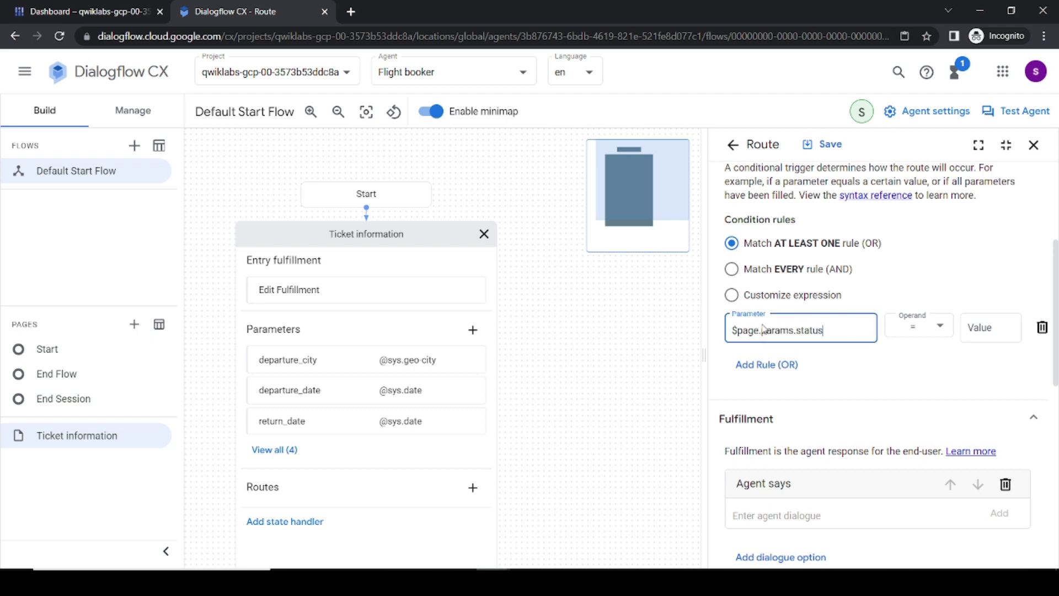
Step: Copy "FINAL" with its double quotes from the lab and enter it as the value of the route's condition rule
key("alt+Tab")
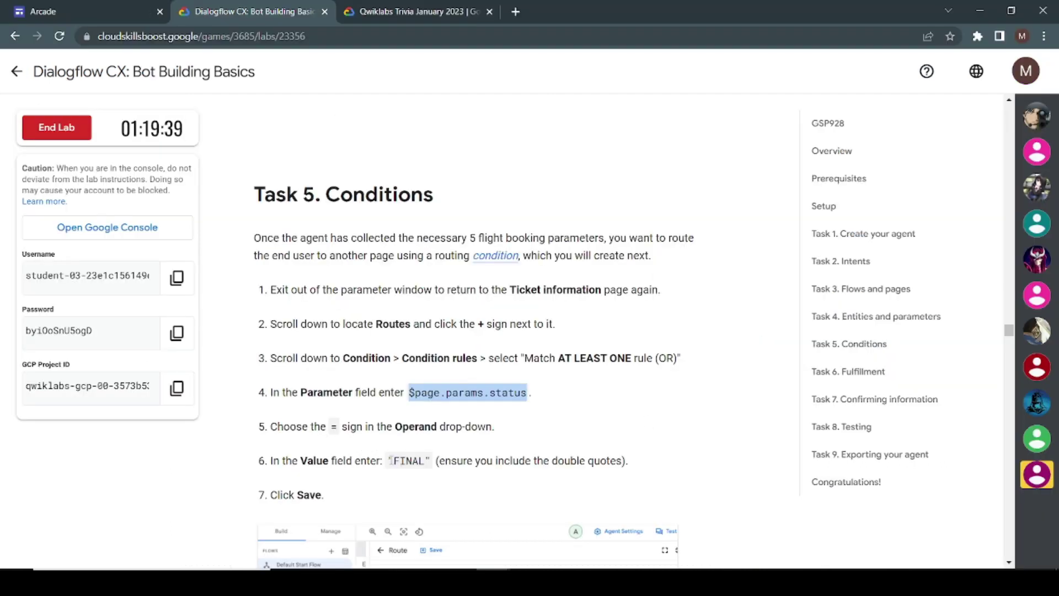
left_click_drag(426, 459, 431, 459)
key("ctrl+c")
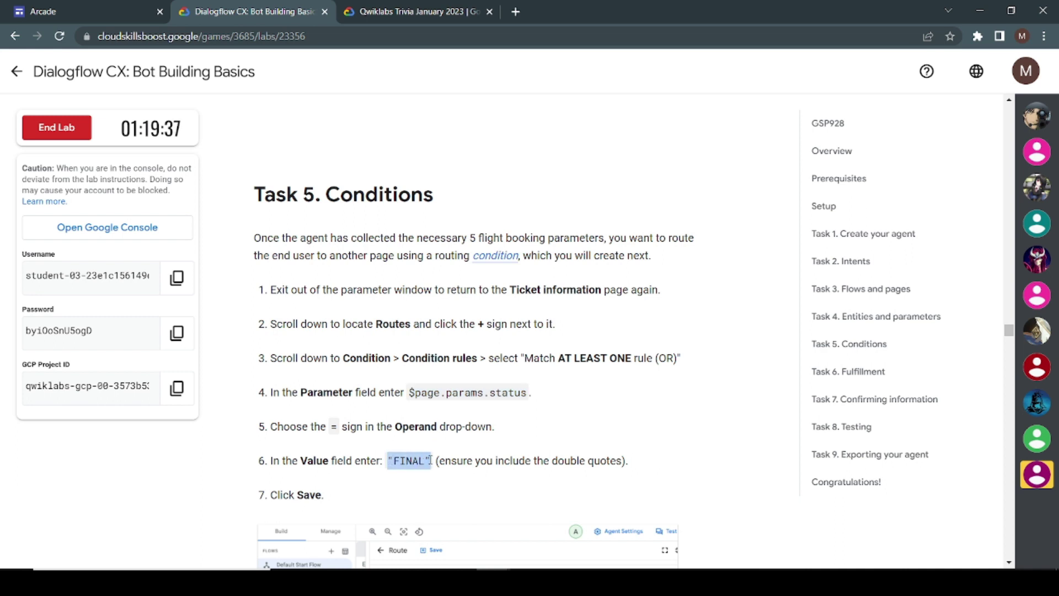
key("alt+Tab")
left_click(978, 326)
key("ctrl+v")
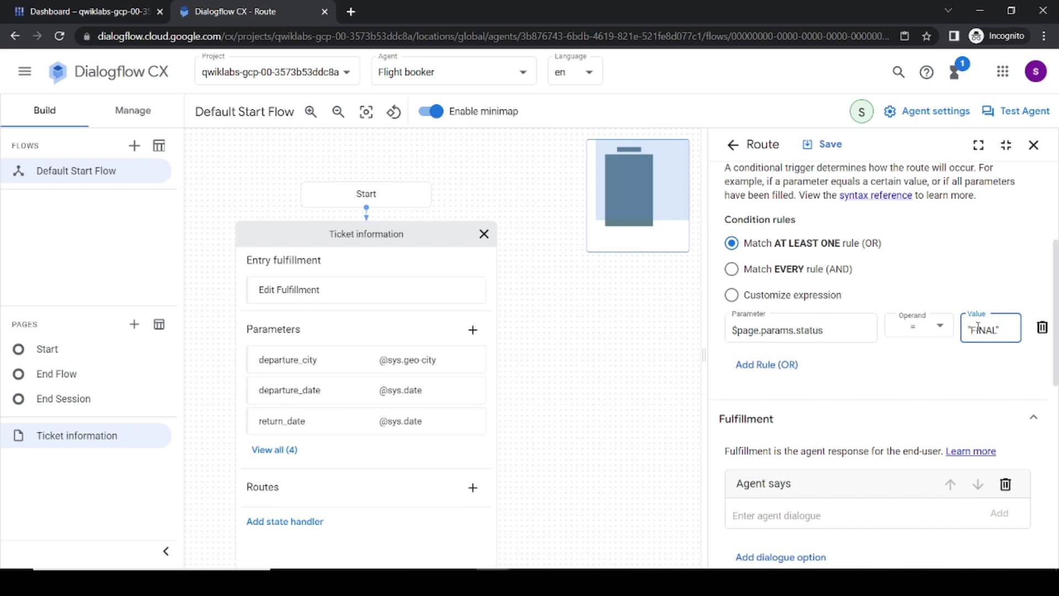
Step: Check the lab's remaining Task 5 instructions for the route condition
key("alt+Tab")
scroll(384, 382, "down", 1)
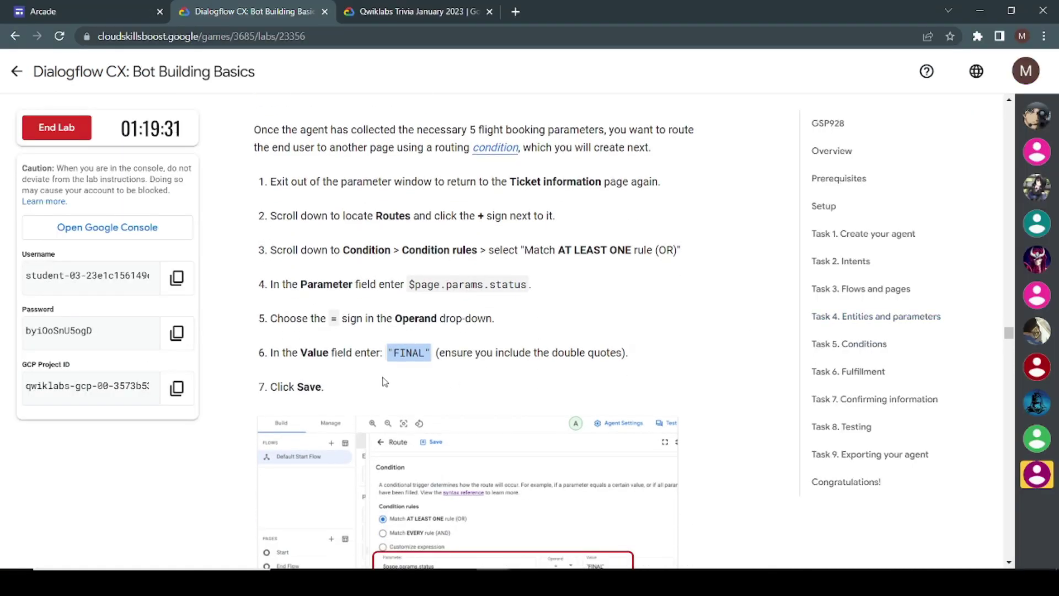
Step: Save the $page.params.status = "FINAL" condition route on the Ticket information page in Dialogflow CX
key("alt+Tab")
left_click(825, 146)
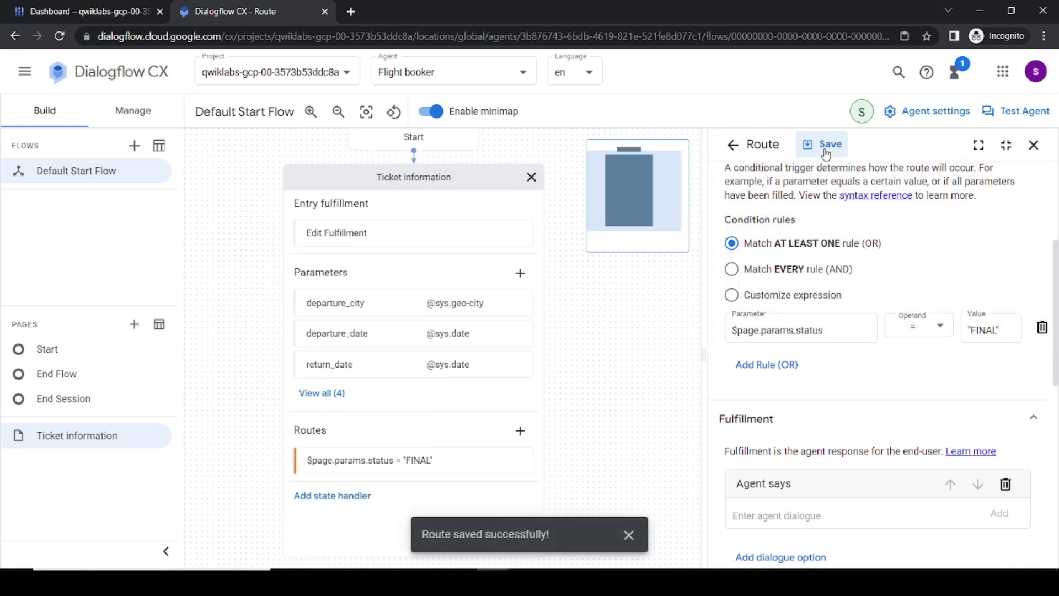
Step: Read the lab's Task 6 Fulfillment instructions and bring up the Fulfillment section of the Ticket information route
key("alt+Tab")
scroll(504, 406, "down", 12)
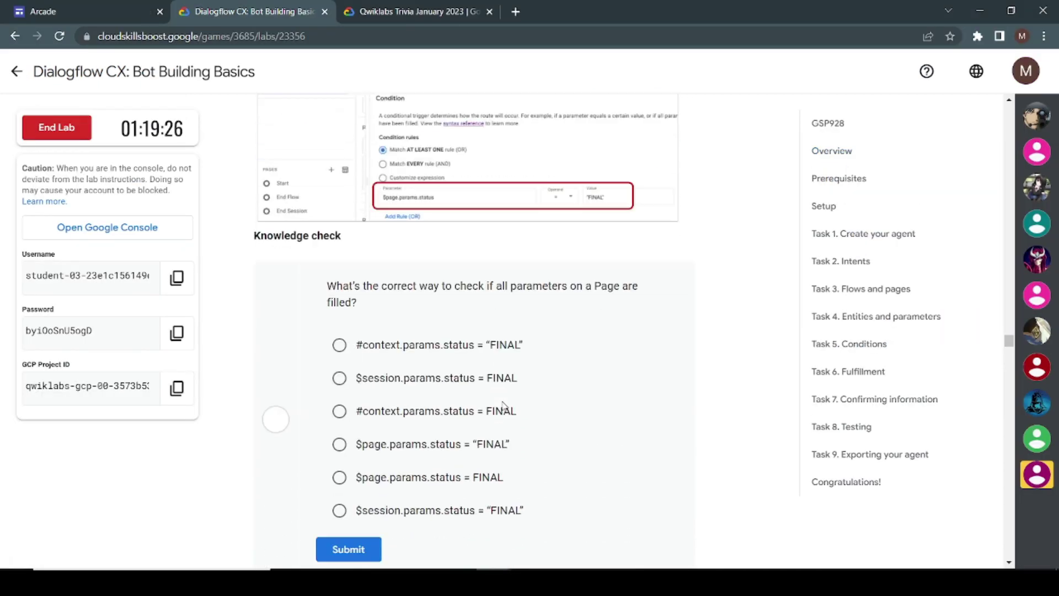
scroll(504, 406, "down", 2)
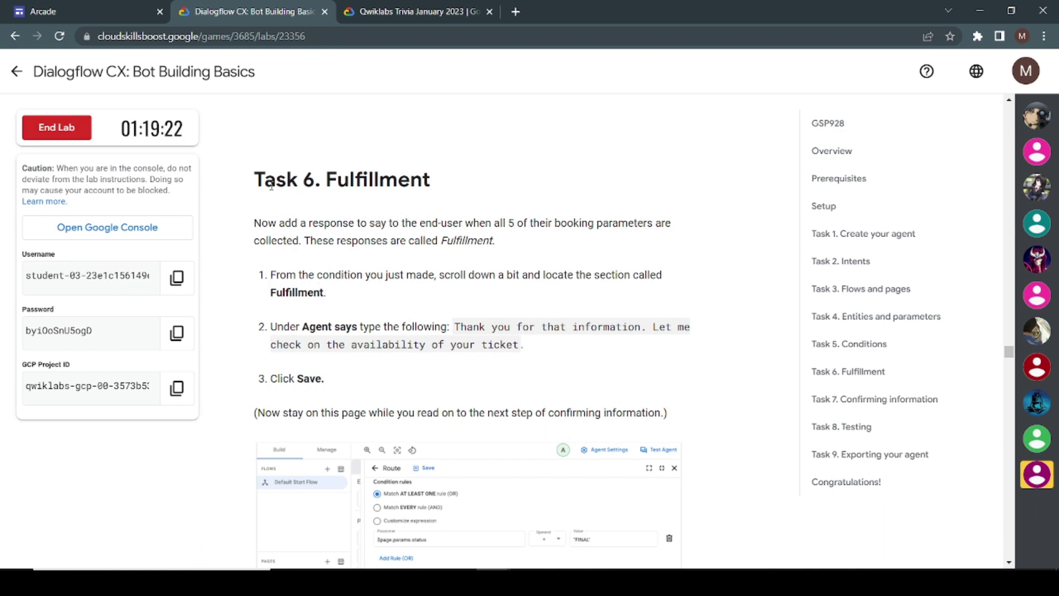
left_click_drag(277, 186, 433, 186)
left_click_drag(328, 293, 545, 291)
scroll(546, 293, "down", 1)
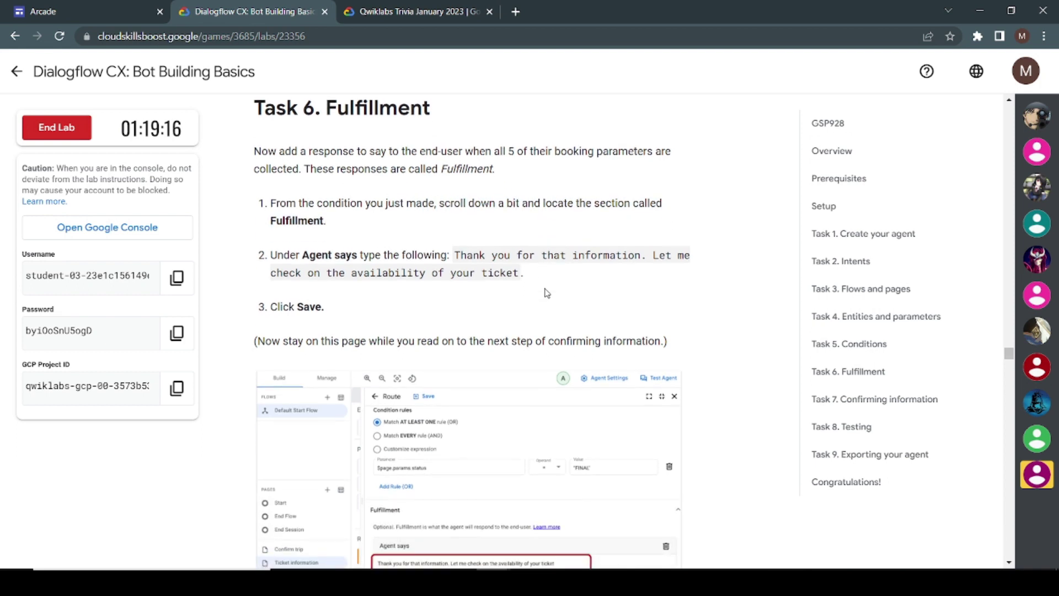
key("alt+Tab")
scroll(926, 469, "down", 4)
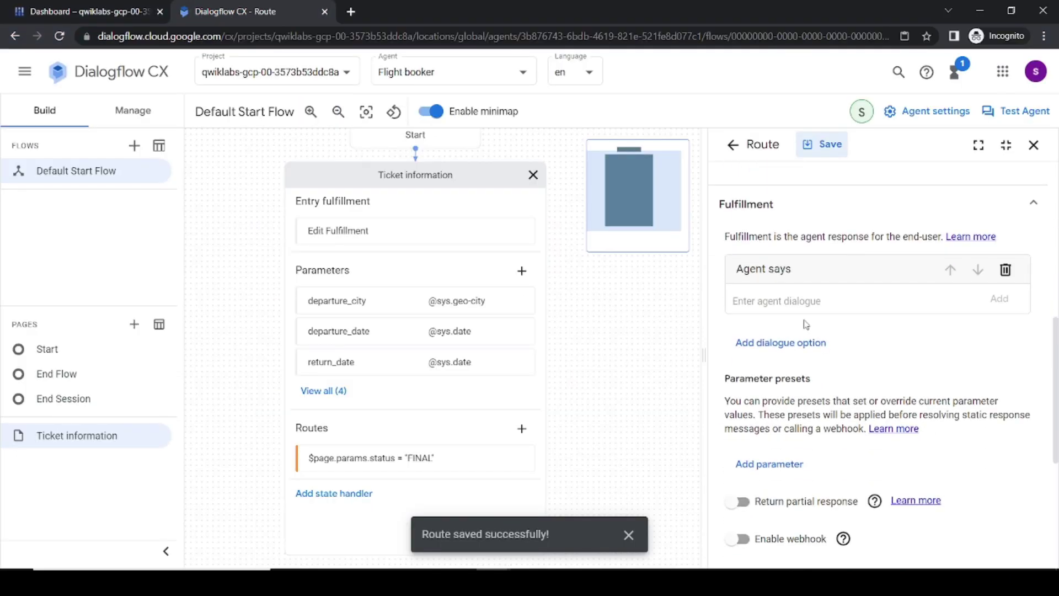
Step: Add the lab's response "Thank you for that information. Let me check on the availability of your ticket" as the route's agent dialogue
key("alt+Tab")
left_click_drag(455, 254, 516, 270)
key("ctrl+c")
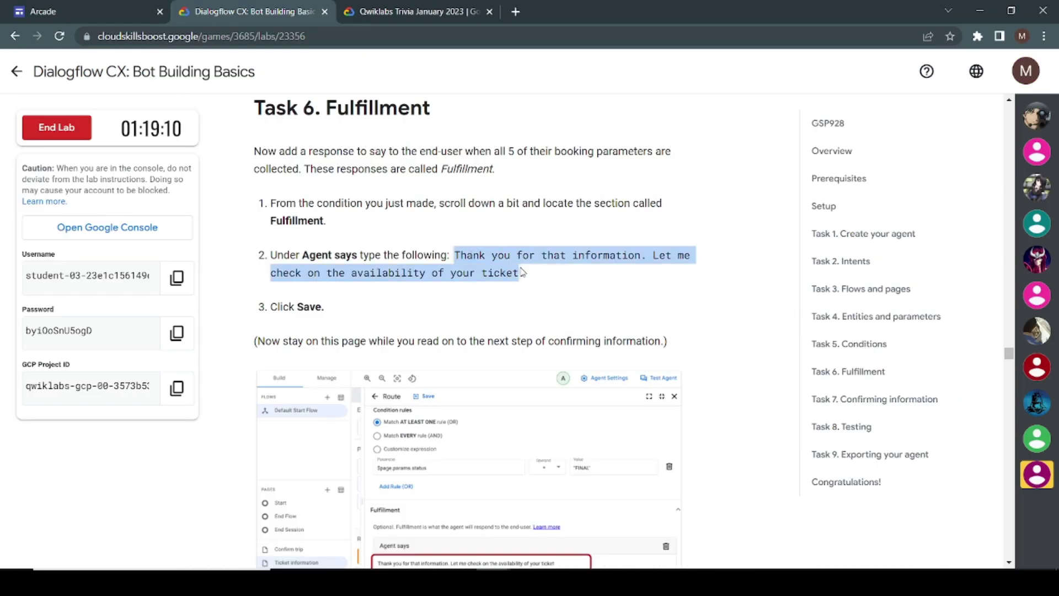
key("alt+Tab")
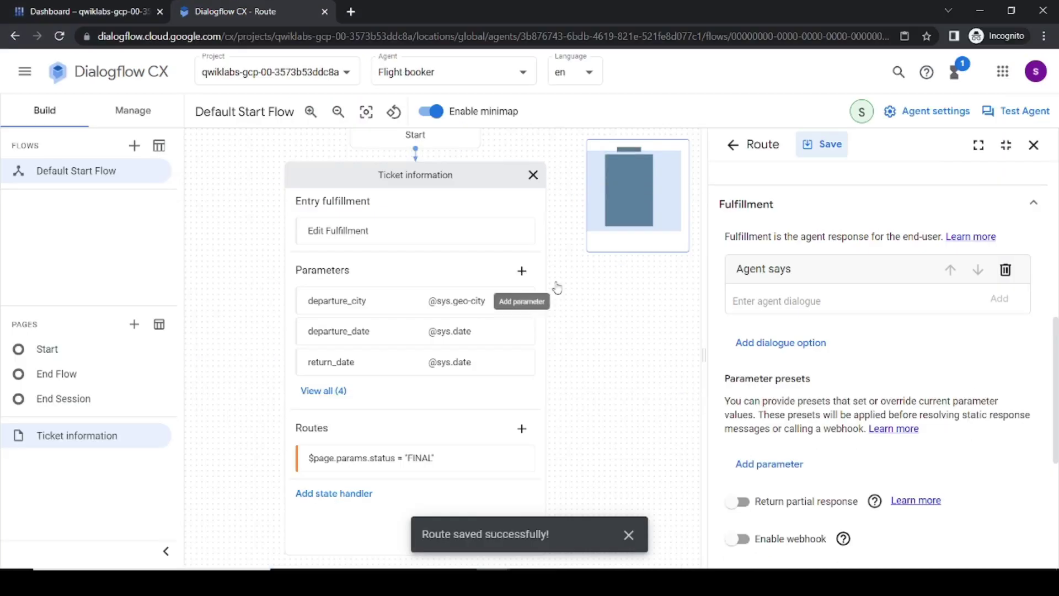
left_click(806, 301)
key("ctrl+v")
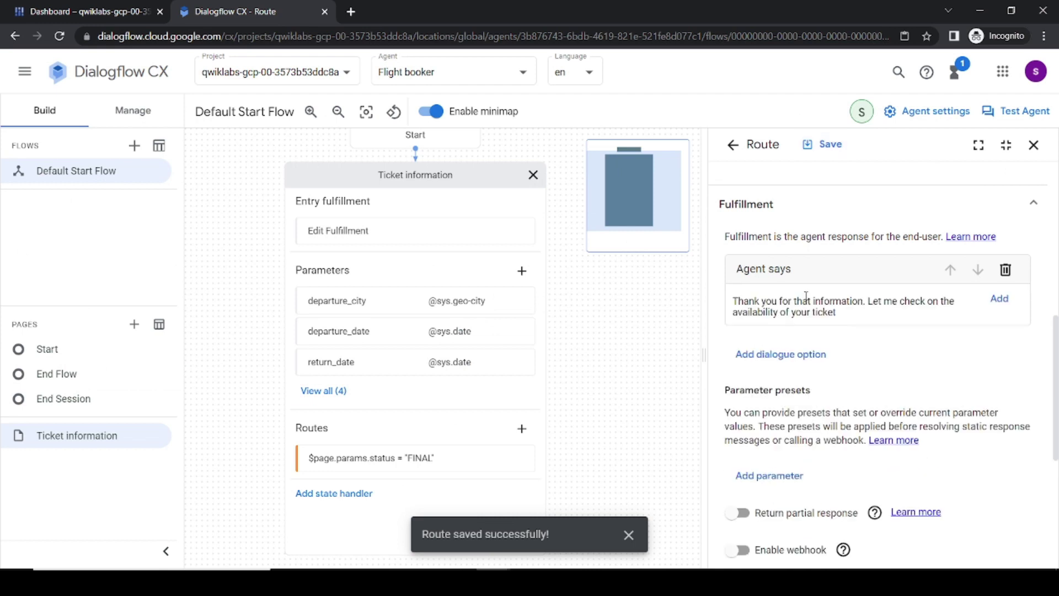
left_click(992, 303)
Step: Check the lab's final Task 6 instruction and save the route with its fulfillment response
key("alt+Tab")
scroll(544, 344, "down", 1)
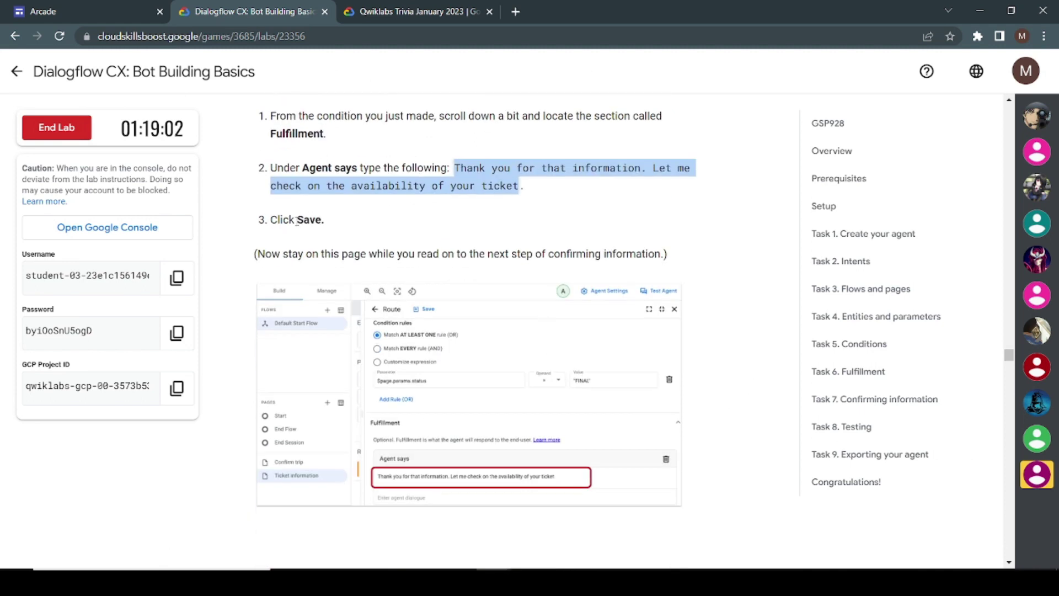
left_click_drag(284, 219, 325, 219)
key("alt+Tab")
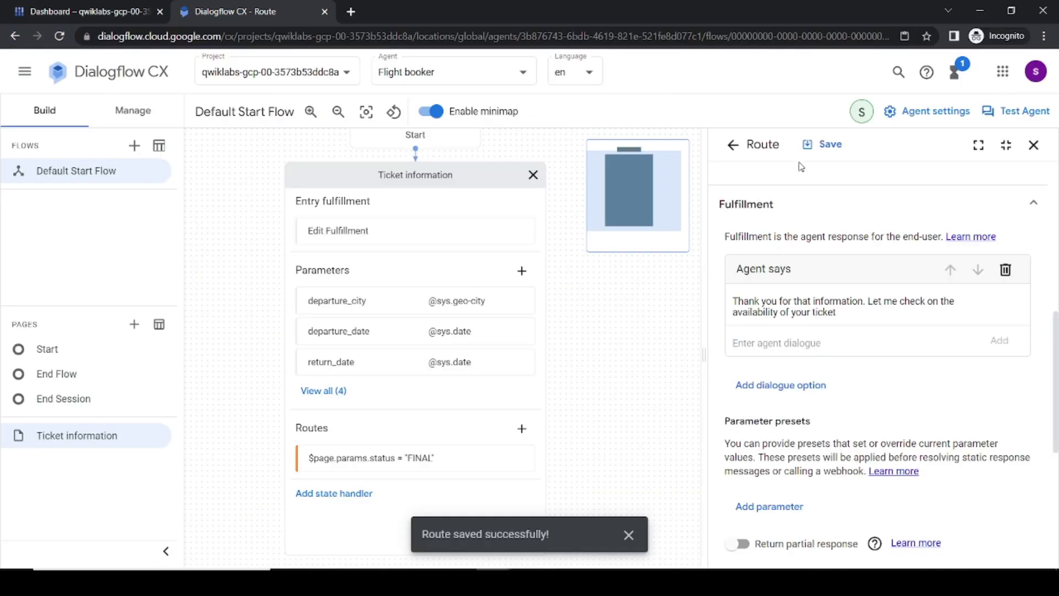
left_click(820, 145)
Step: Following the lab's Task 7 instructions, set the Ticket information route's page transition to "+ new Page"
key("alt+Tab")
scroll(476, 336, "down", 5)
scroll(476, 336, "down", 5)
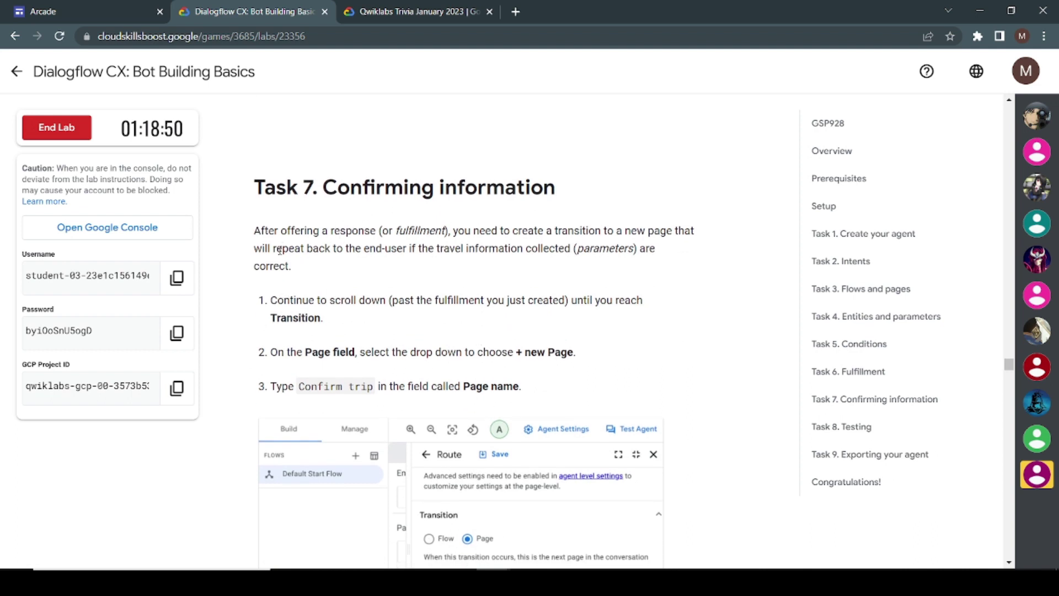
left_click_drag(272, 301, 321, 318)
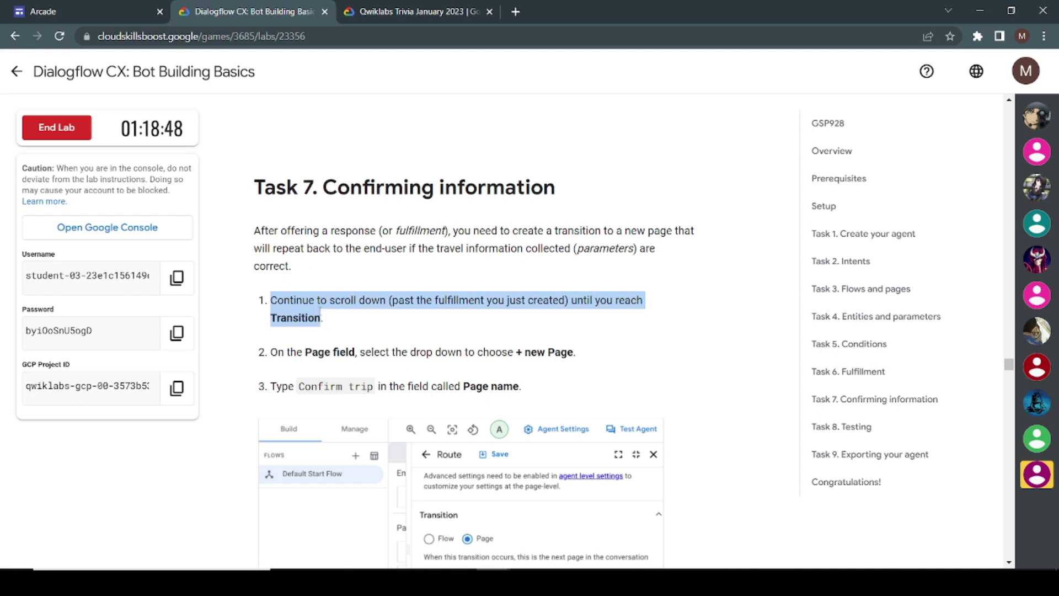
scroll(399, 330, "down", 1)
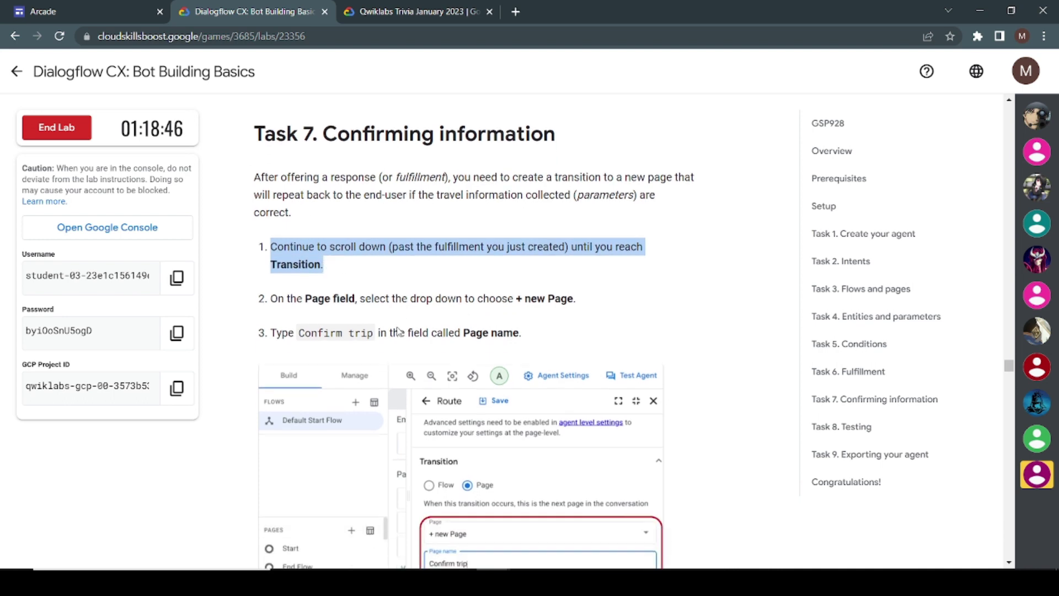
left_click_drag(508, 289, 599, 282)
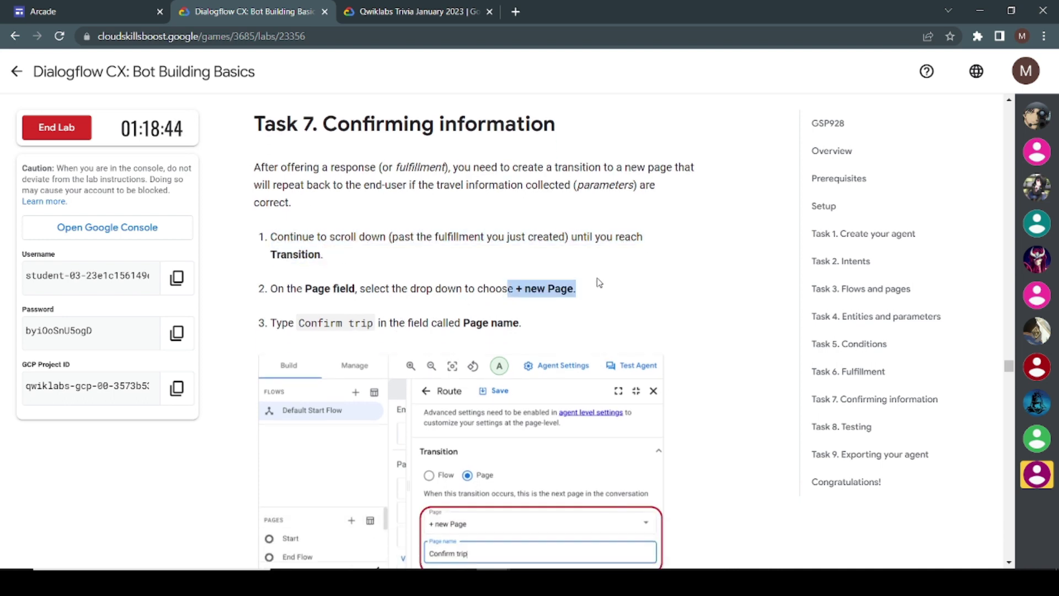
key("alt+Tab")
scroll(852, 456, "down", 5)
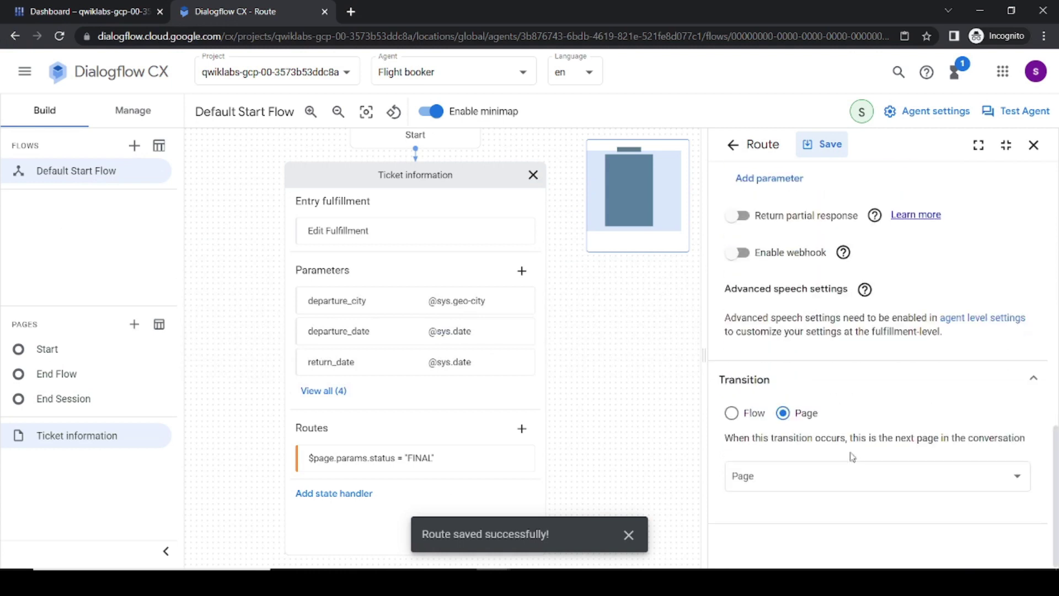
left_click(775, 480)
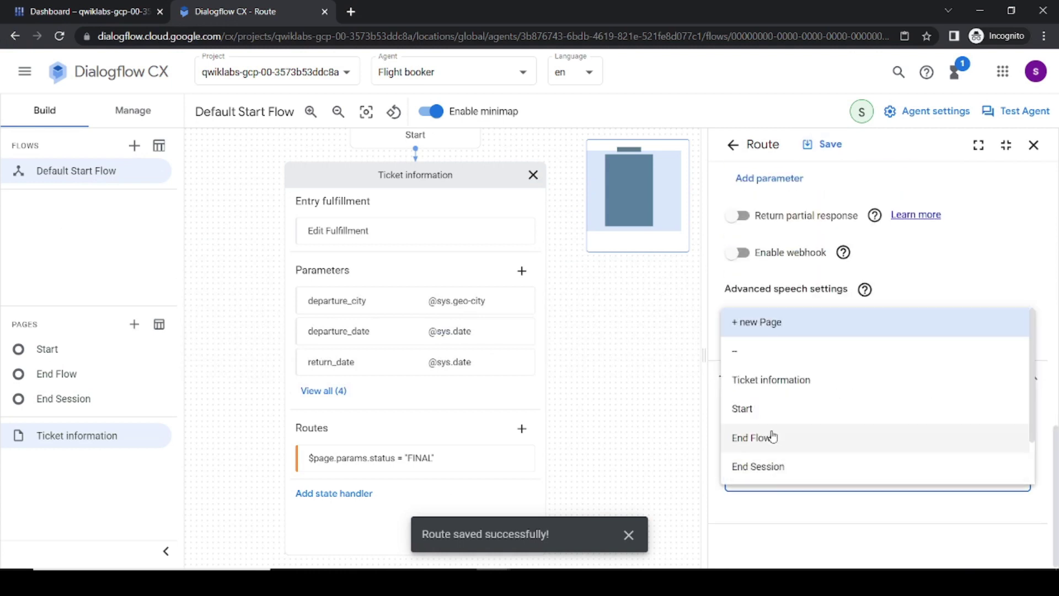
left_click(753, 322)
Step: Copy "Confirm trip" from the lab instructions and enter it as the new transition page's name
key("alt+Tab")
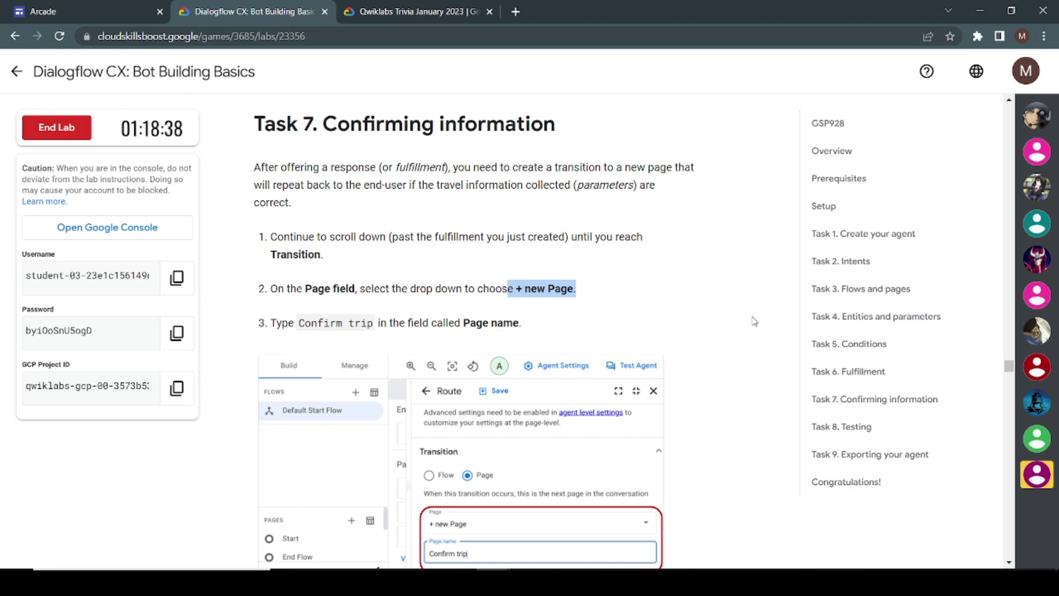
left_click_drag(298, 320, 369, 324)
key("ctrl+c")
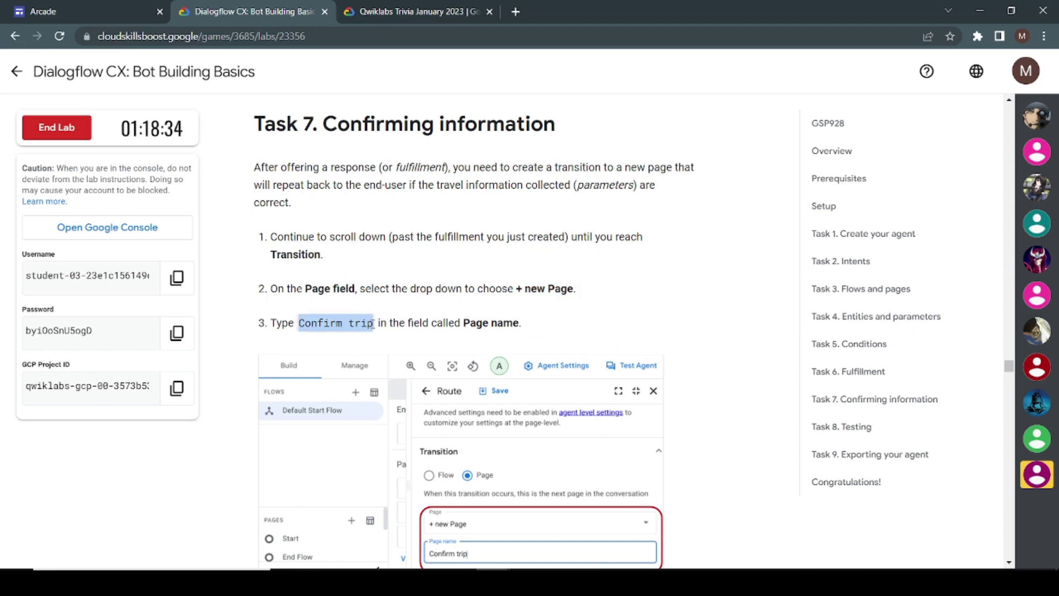
key("alt+Tab")
left_click(779, 515)
key("ctrl+v")
Step: Review the remaining Task 7 instructions on naming the page, saving the route and checking the page flow
key("alt+Tab")
scroll(525, 374, "down", 2)
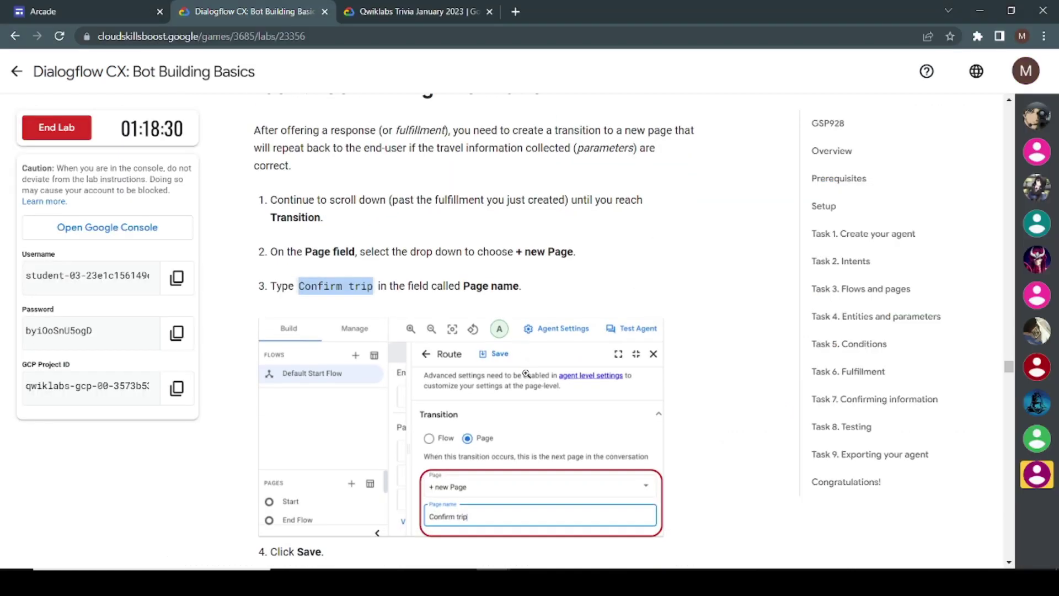
scroll(525, 374, "down", 1)
left_click_drag(410, 231, 519, 231)
scroll(518, 220, "down", 1)
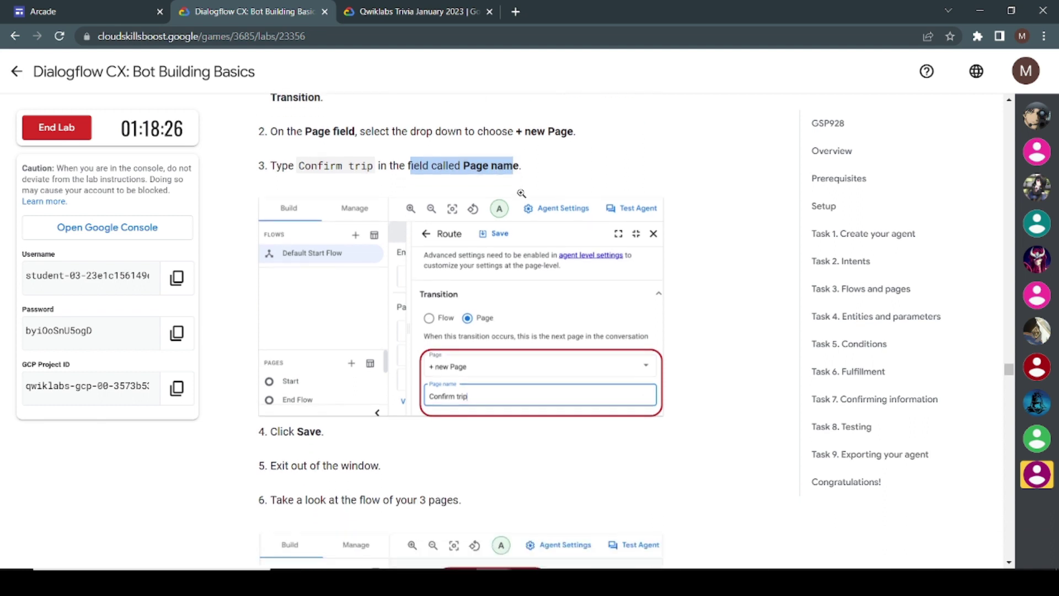
left_click(522, 193)
left_click(609, 281)
left_click(707, 226)
scroll(504, 344, "down", 3)
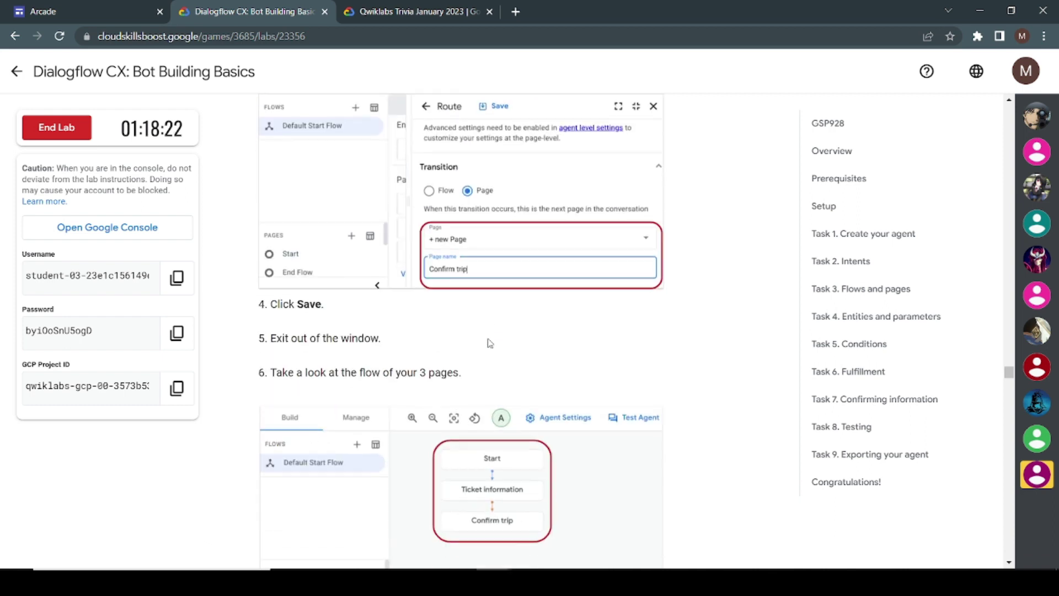
left_click_drag(269, 258, 332, 268)
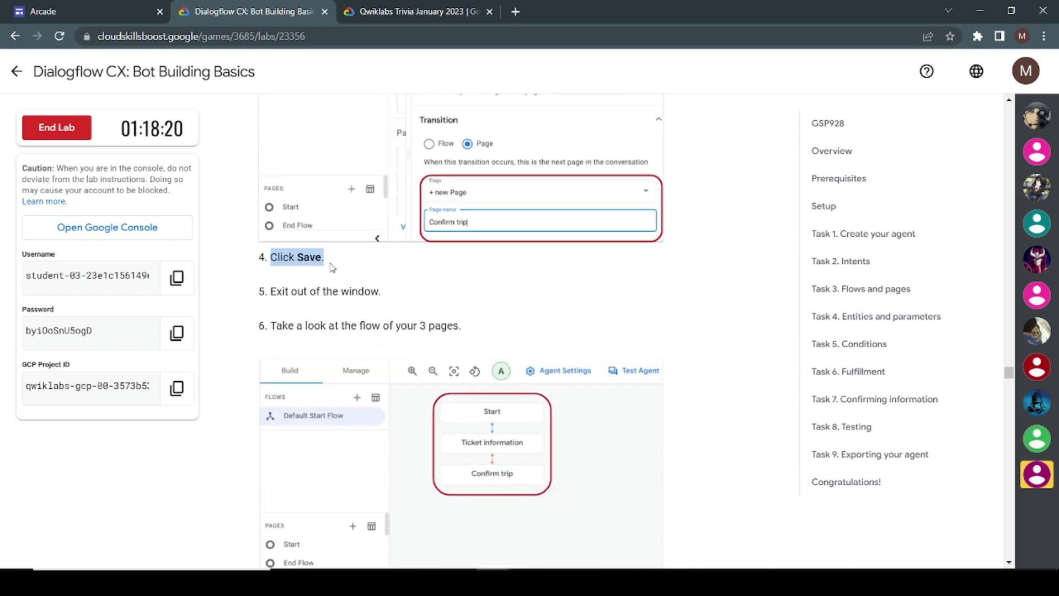
Step: Save the route with its Confirm trip transition, and close the route and Ticket information page to show the whole flow
key("alt+Tab")
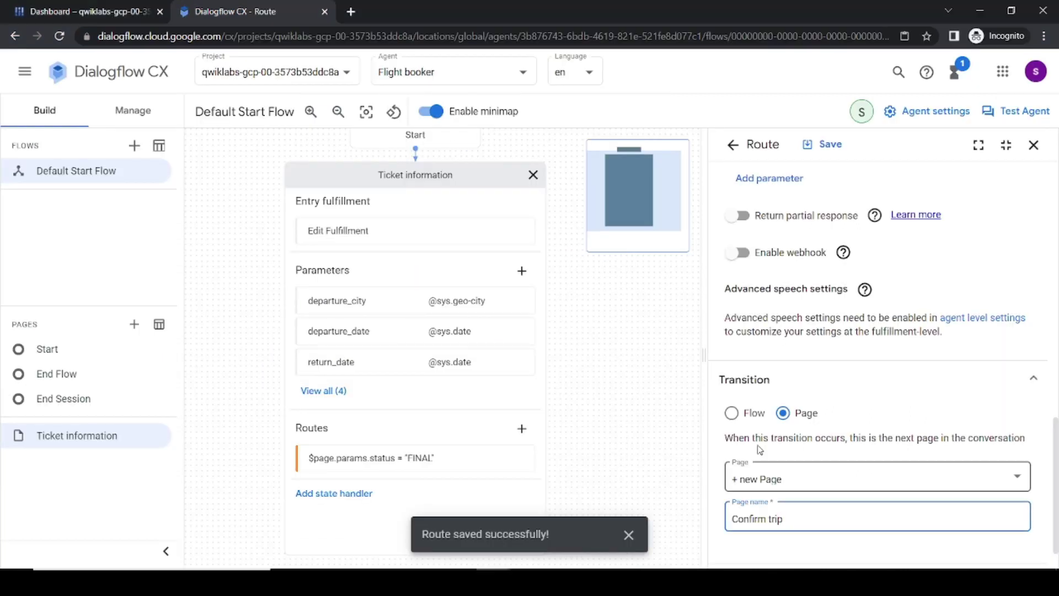
left_click(834, 154)
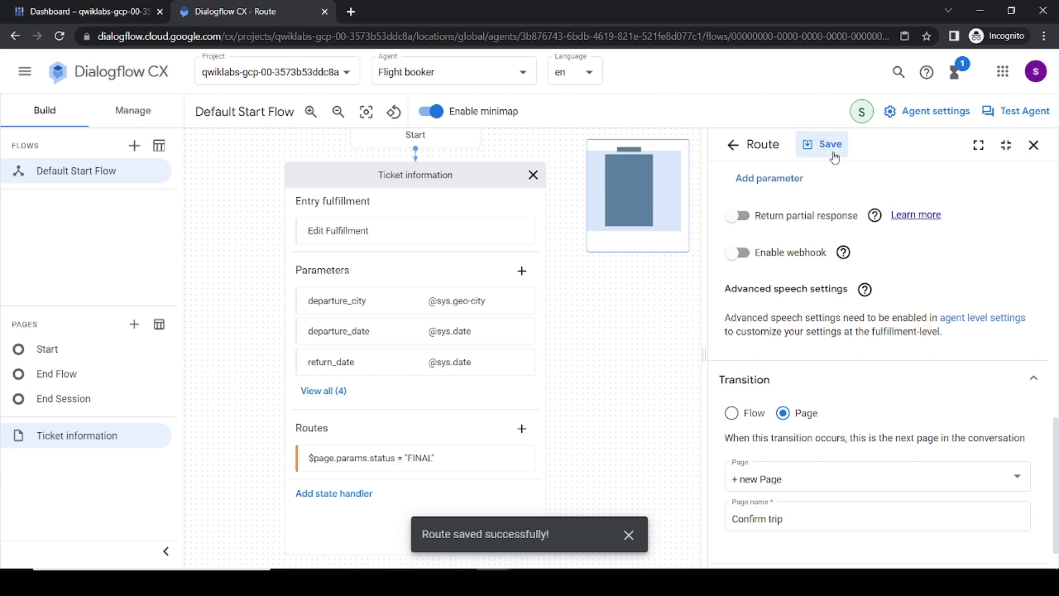
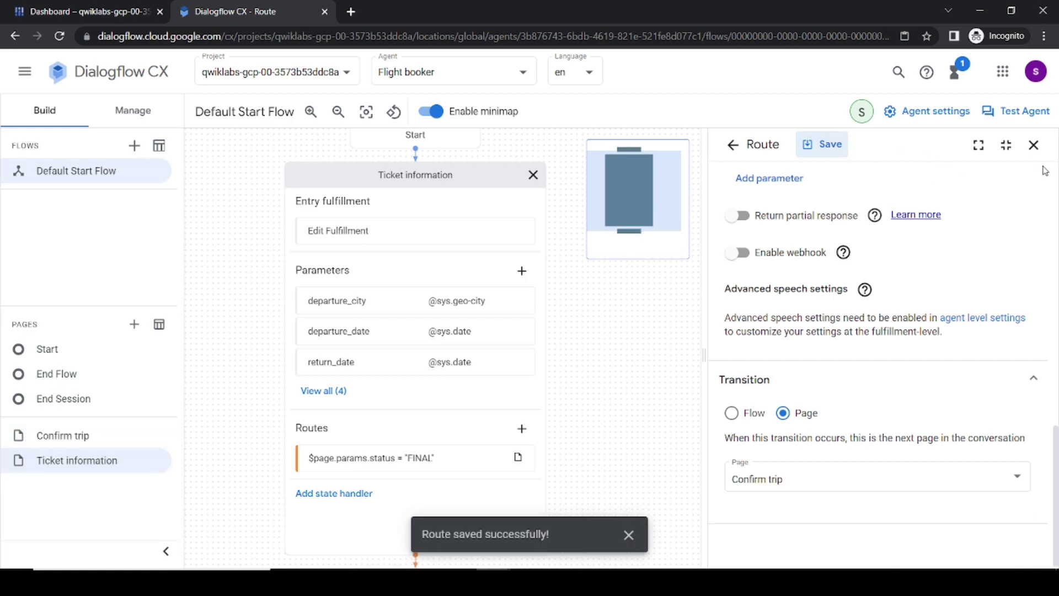
left_click(1033, 146)
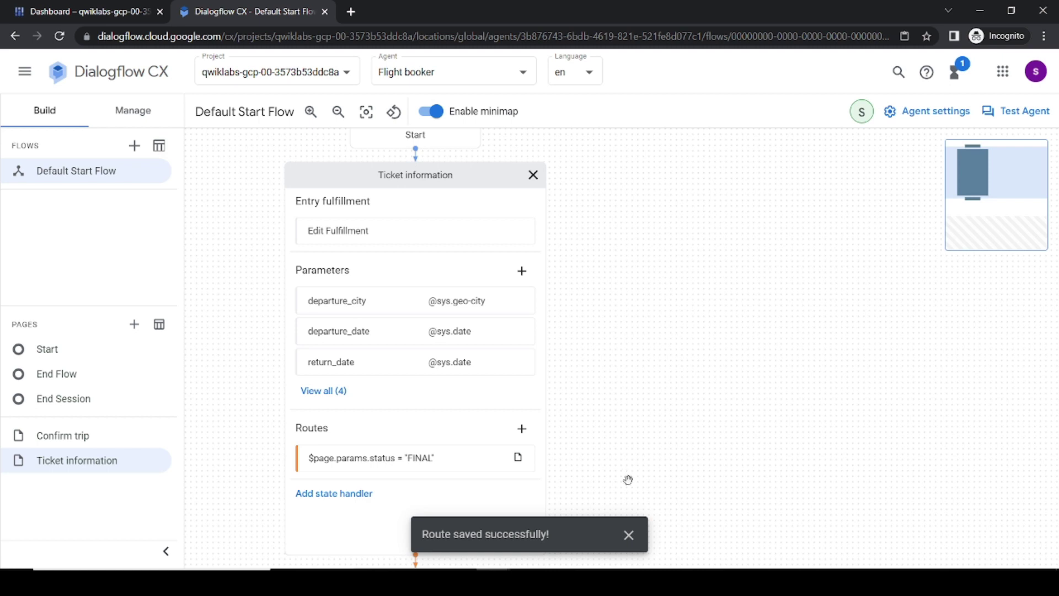
left_click(628, 535)
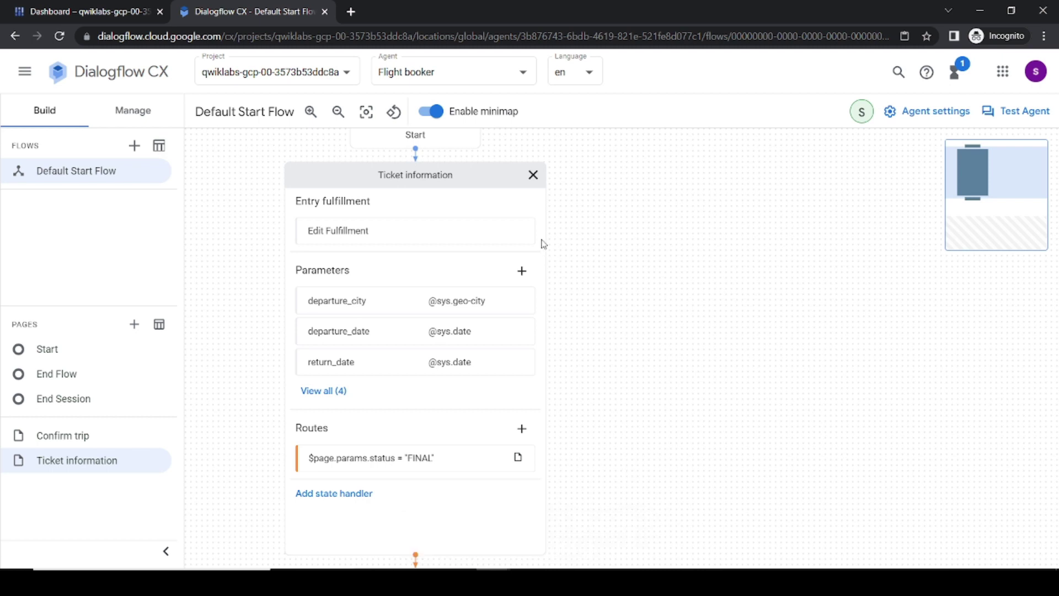
left_click(532, 176)
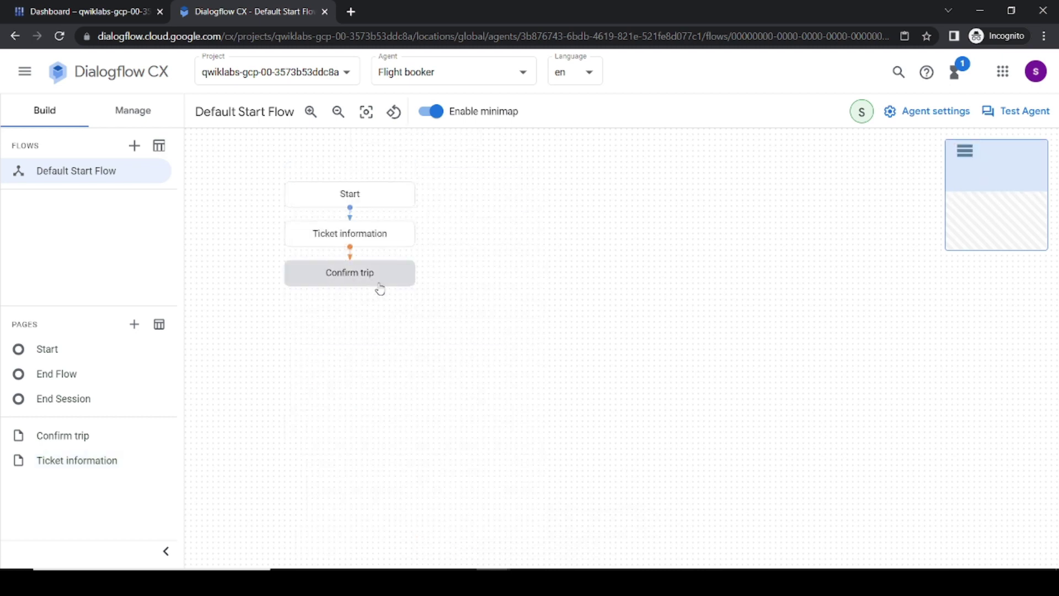
Step: Read the lab section on repeating back collected parameters, including the session parameter format and the first Confirm trip instruction
key("alt+Tab")
scroll(425, 407, "down", 6)
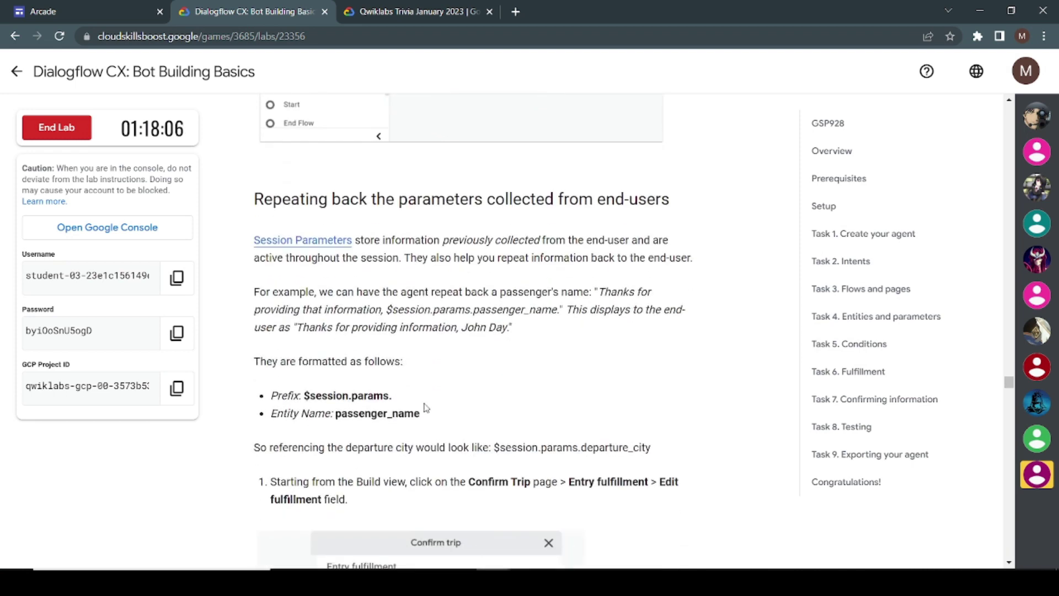
scroll(426, 407, "down", 2)
scroll(439, 177, "up", 1)
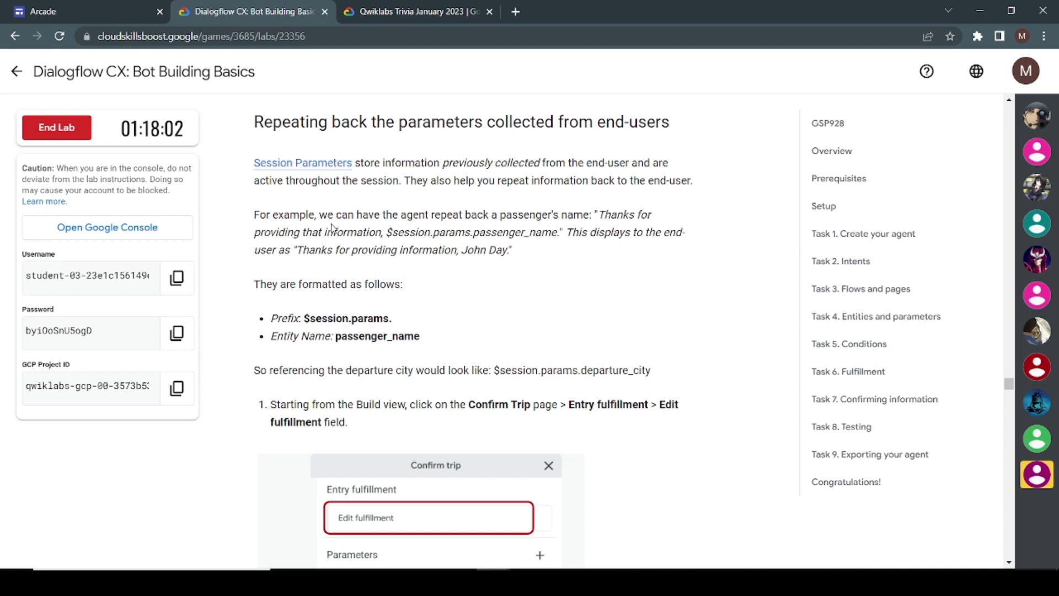
left_click_drag(465, 159, 556, 163)
scroll(538, 286, "down", 2)
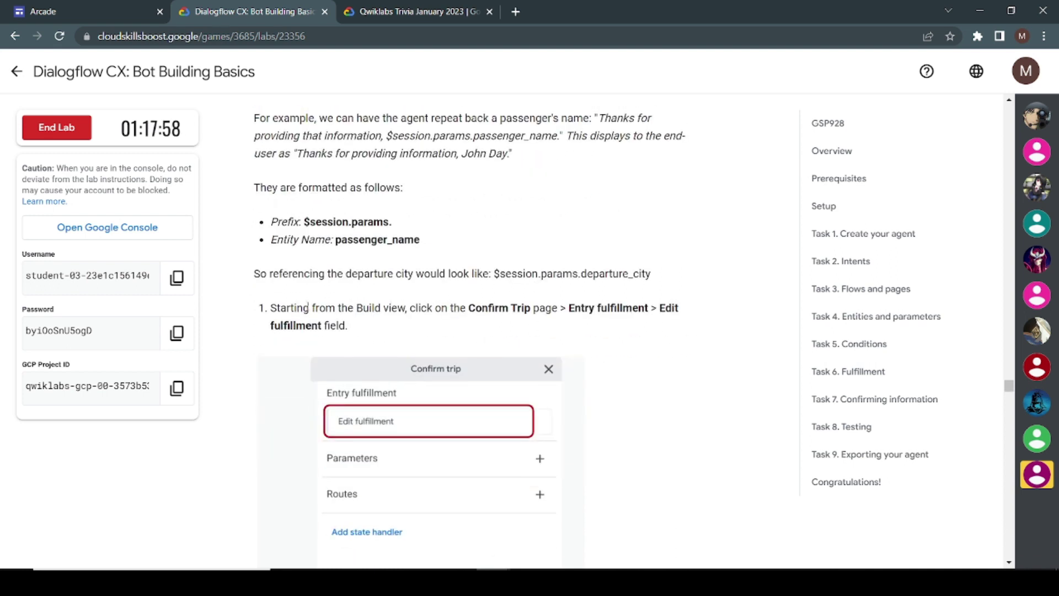
left_click_drag(287, 307, 380, 325)
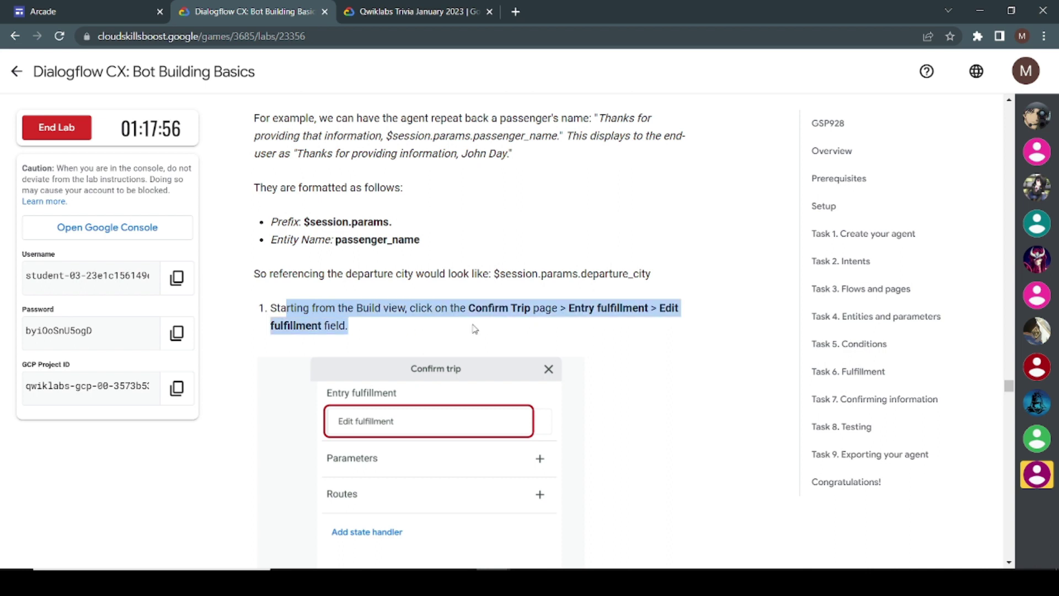
scroll(478, 329, "down", 1)
scroll(477, 330, "down", 1)
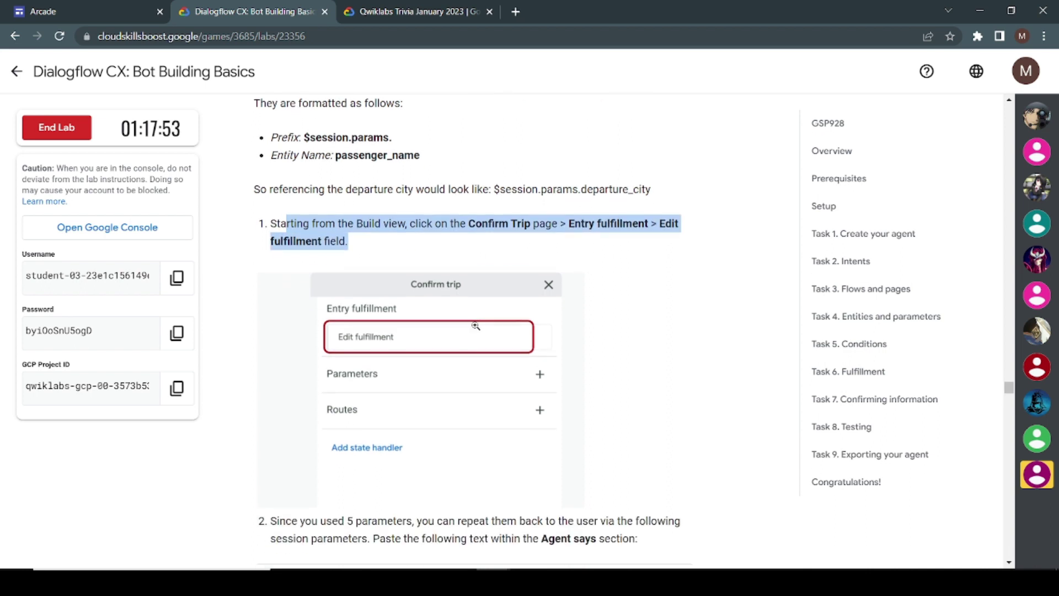
Step: Open the Confirm trip page's entry fulfillment for editing
key("alt+Tab")
left_click(367, 274)
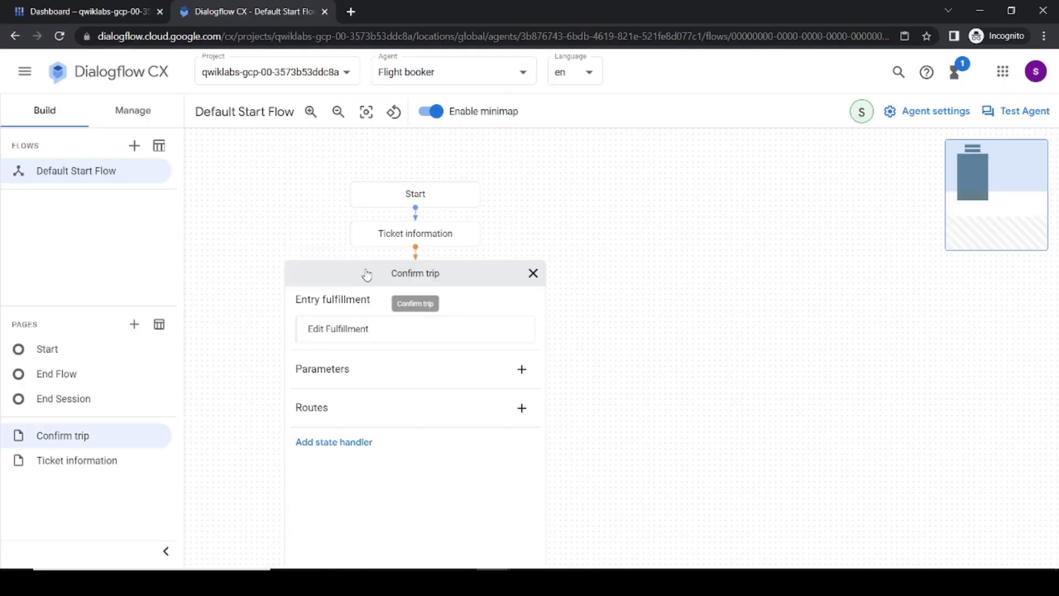
left_click(492, 327)
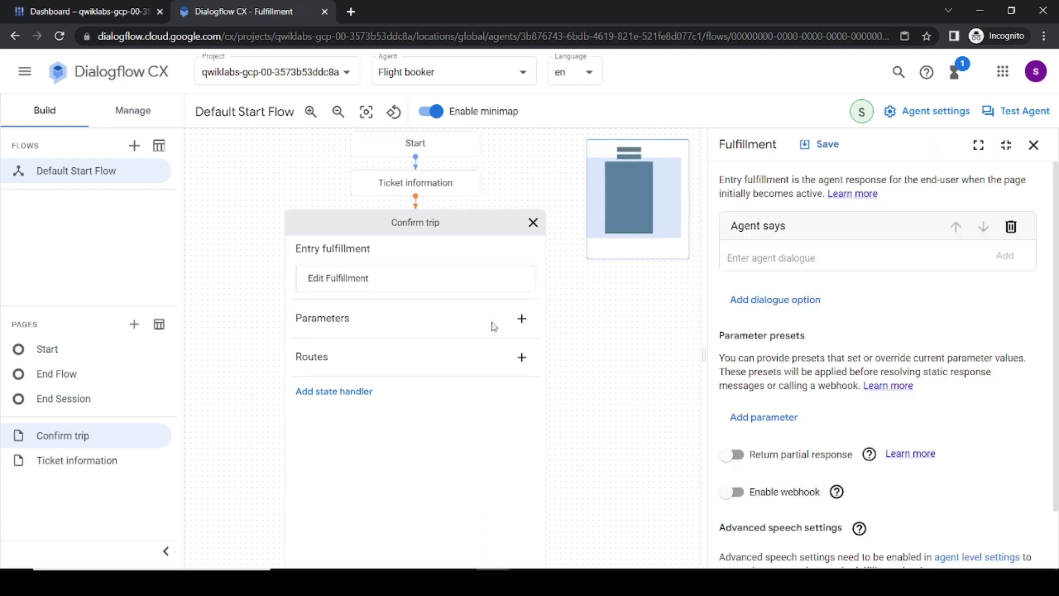
Step: Copy the lab's session-parameter confirmation text and add it as the agent dialogue in the Confirm trip entry fulfillment
key("alt+Tab")
scroll(471, 375, "down", 3)
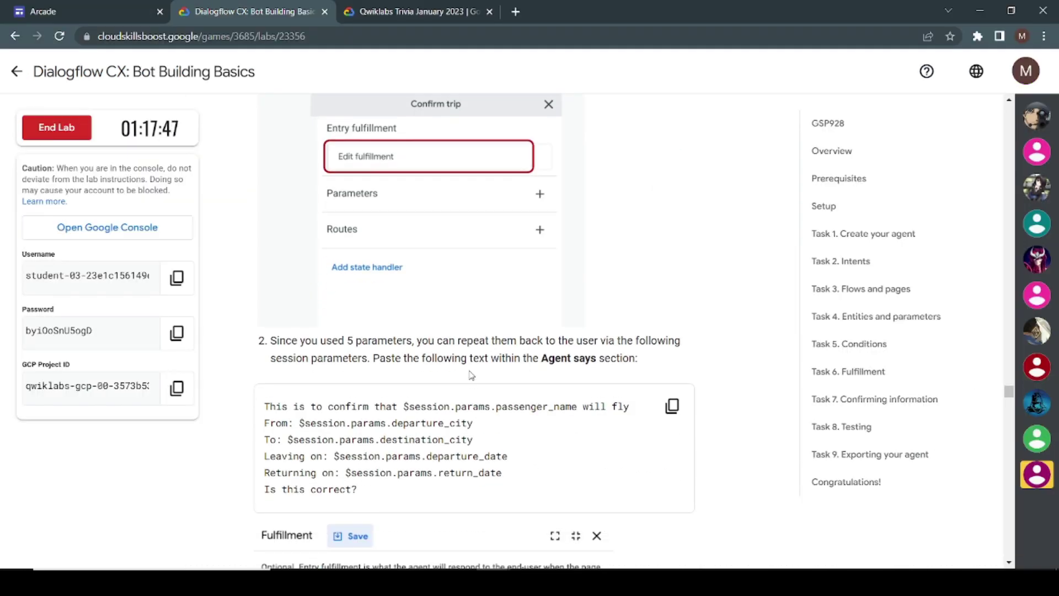
left_click(672, 405)
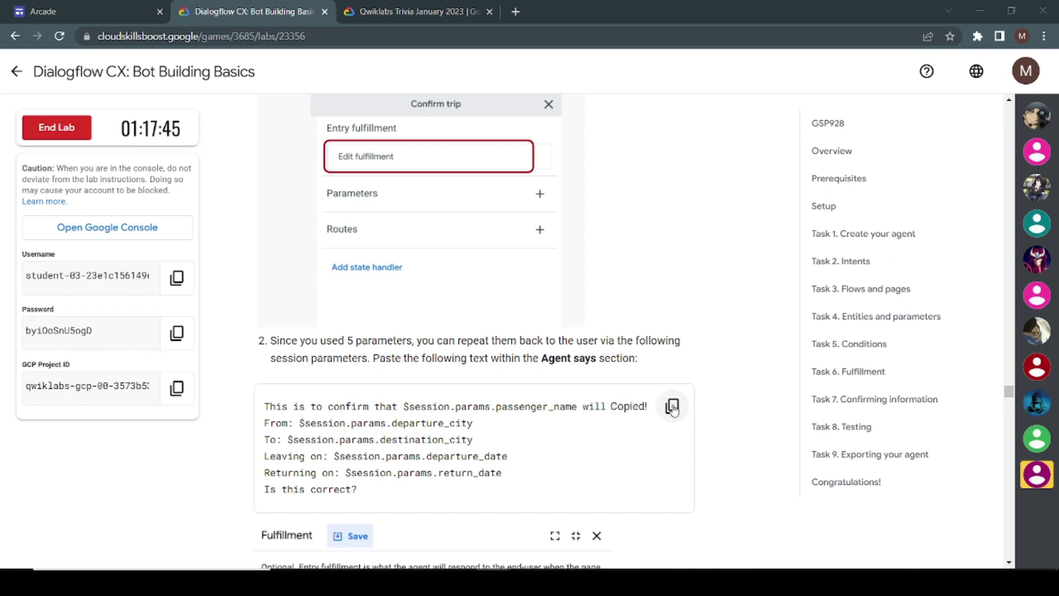
key("alt+Tab")
left_click(789, 257)
key("ctrl+v")
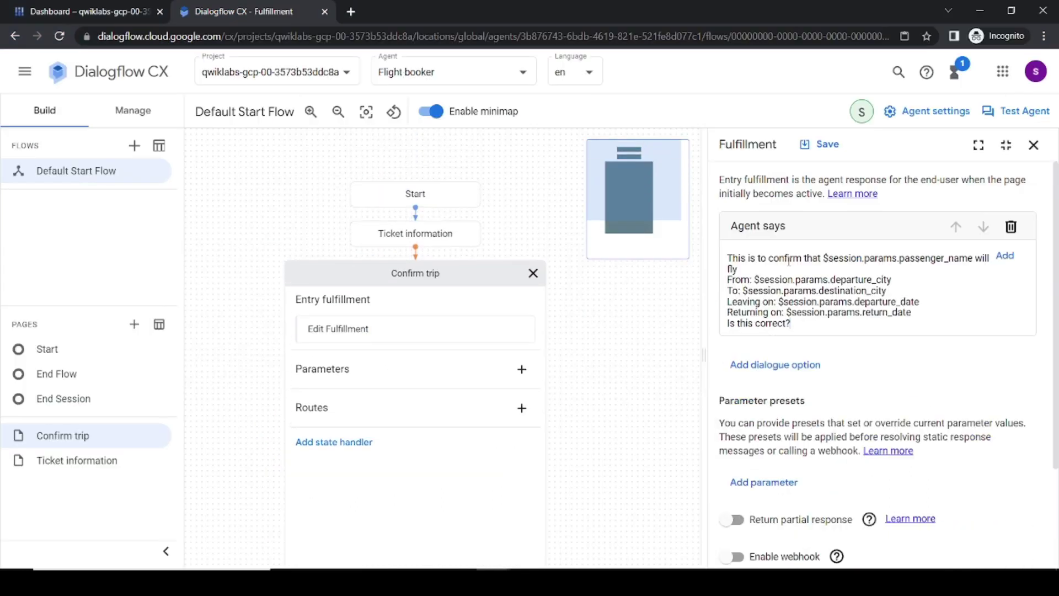
left_click(1005, 258)
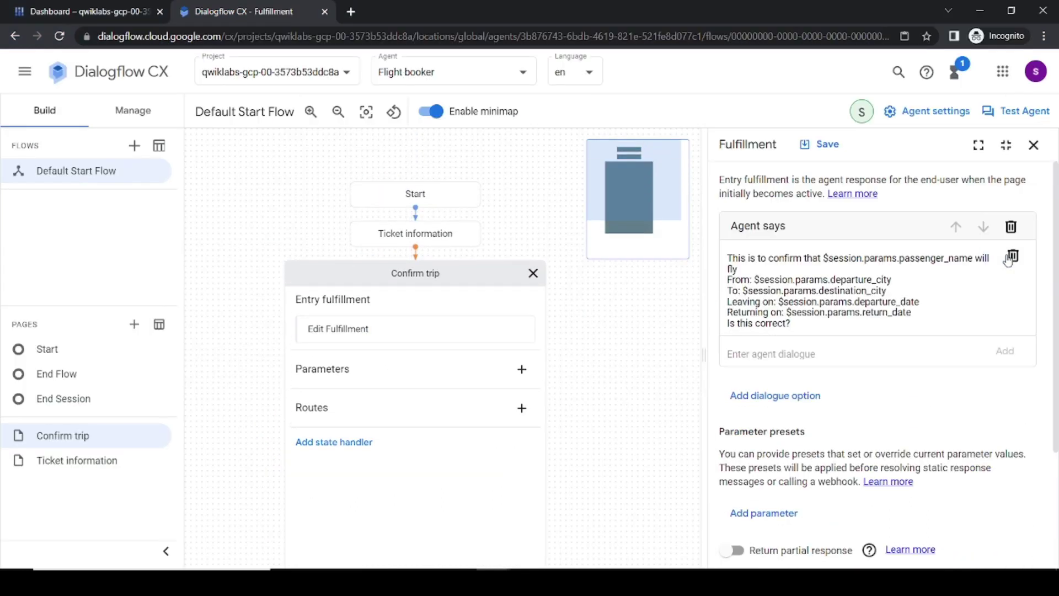
Step: Check the lab's save instruction, save the Confirm trip entry fulfillment and close its editor
key("alt+Tab")
scroll(600, 375, "down", 3)
scroll(600, 376, "down", 6)
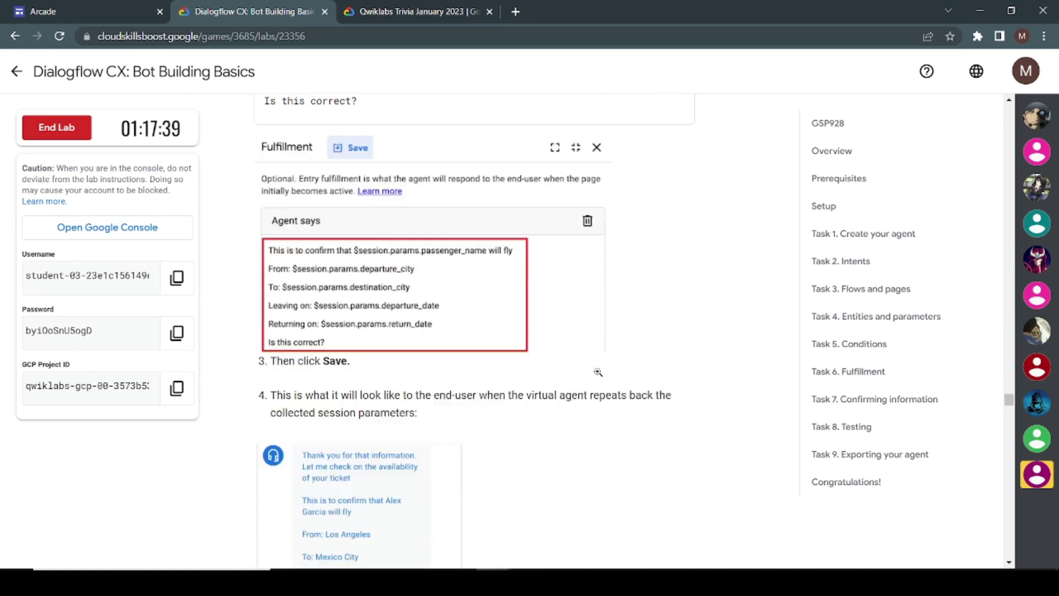
left_click_drag(334, 299, 433, 334)
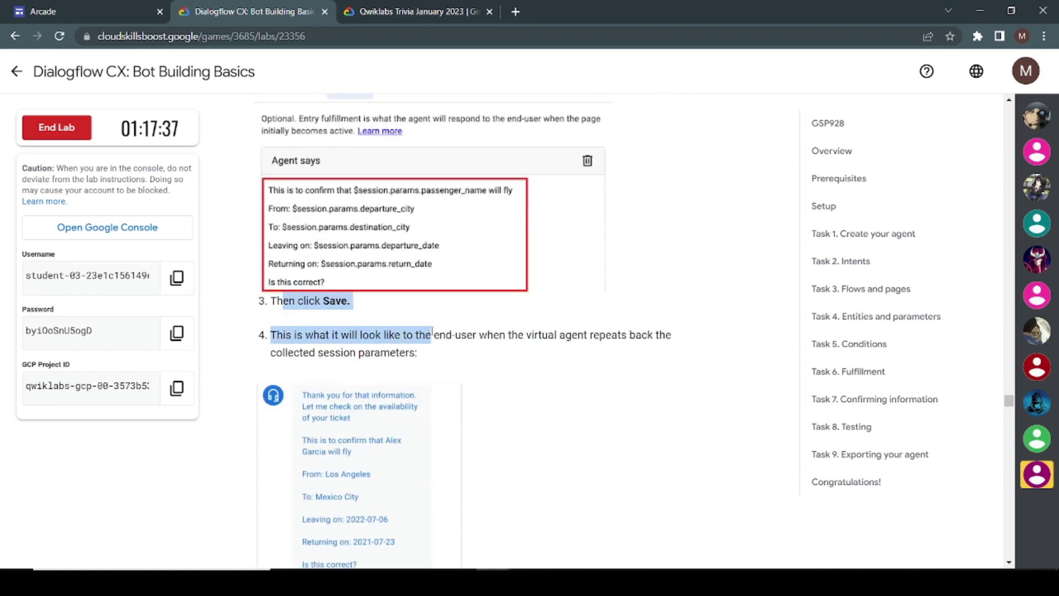
key("alt+Tab")
left_click(816, 146)
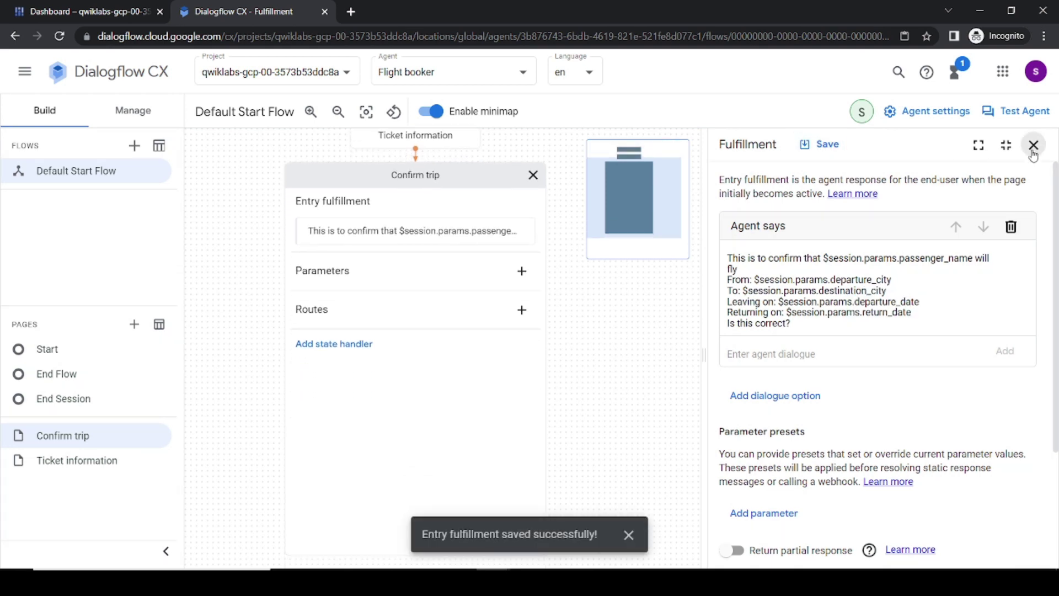
left_click(1033, 145)
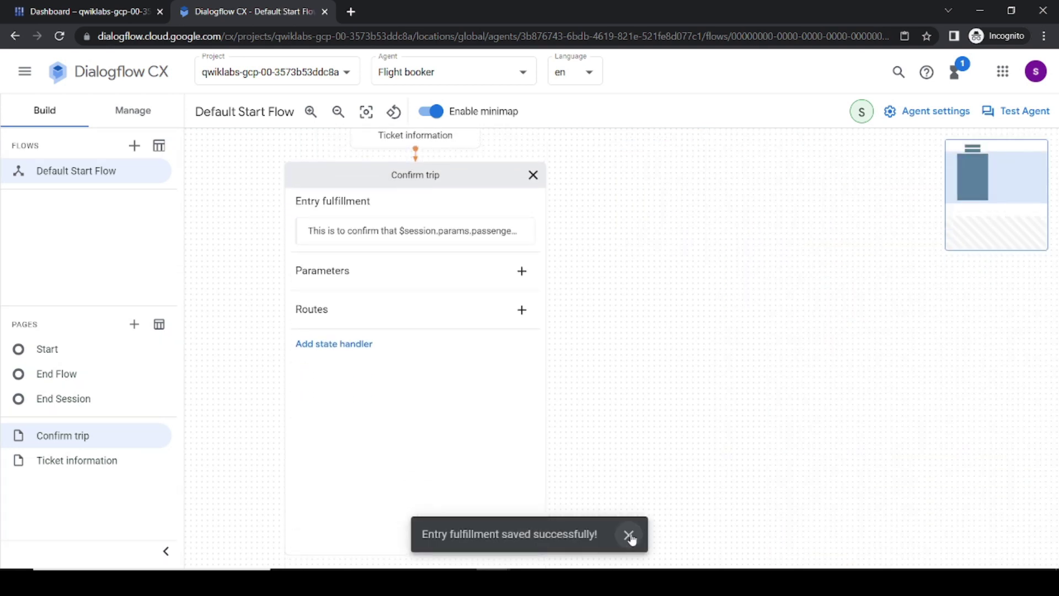
left_click(629, 535)
Step: Follow the lab's positive confirmation route section and start a new route on the Confirm trip page
key("alt+Tab")
scroll(422, 437, "down", 3)
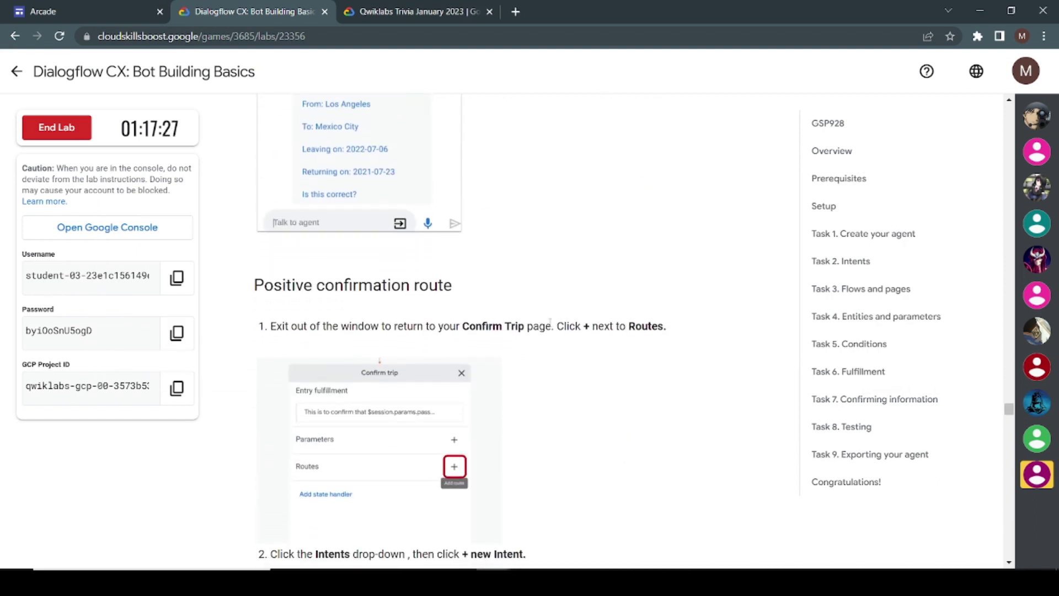
left_click_drag(585, 320, 637, 326)
scroll(637, 326, "down", 3)
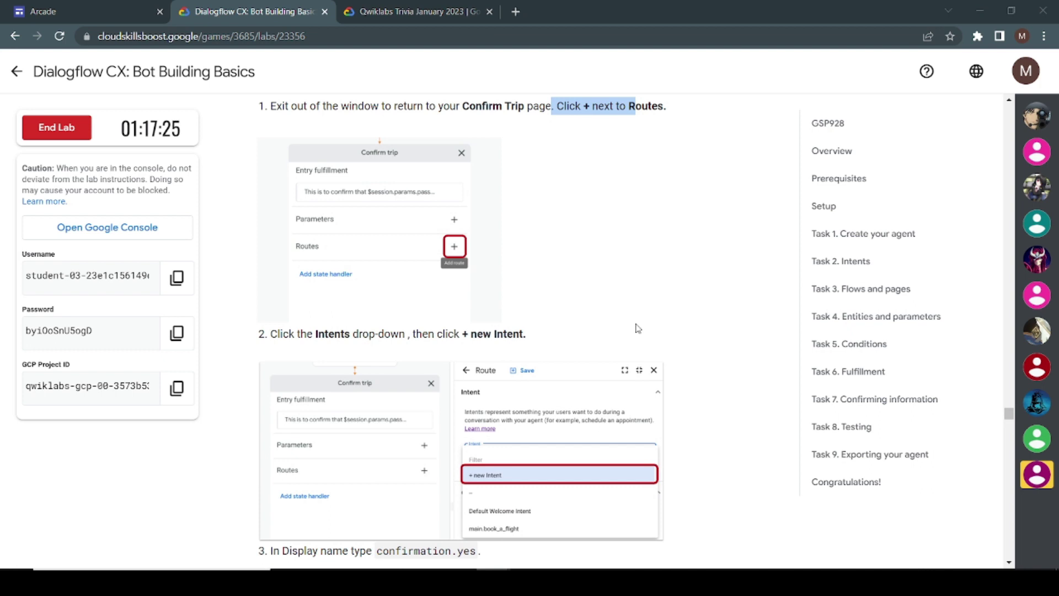
key("alt+Tab")
left_click(528, 319)
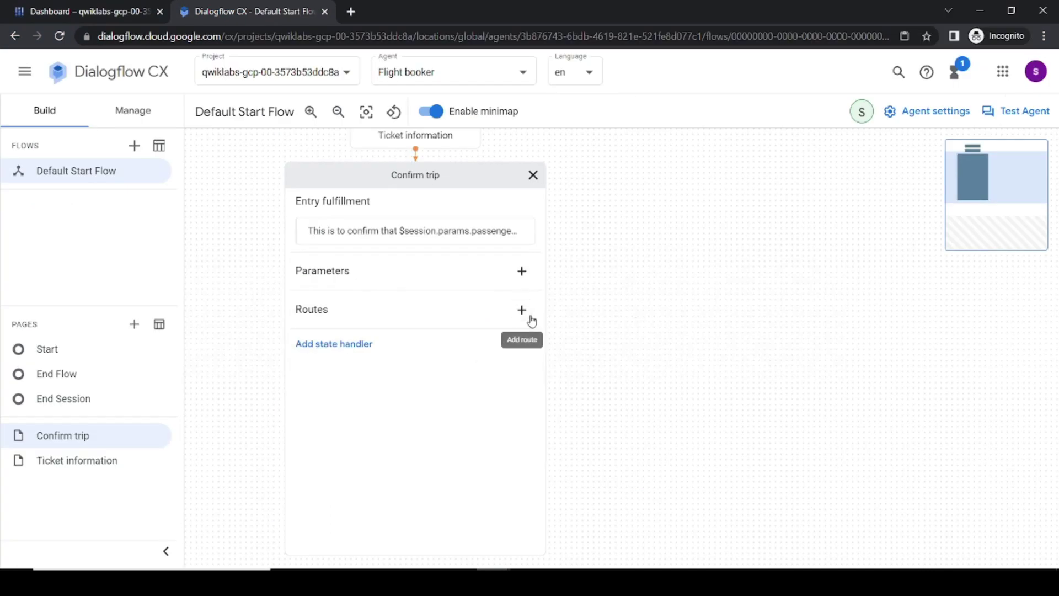
Step: Create a new intent for the route with the display name confirmation.yes copied from the lab
key("alt+Tab")
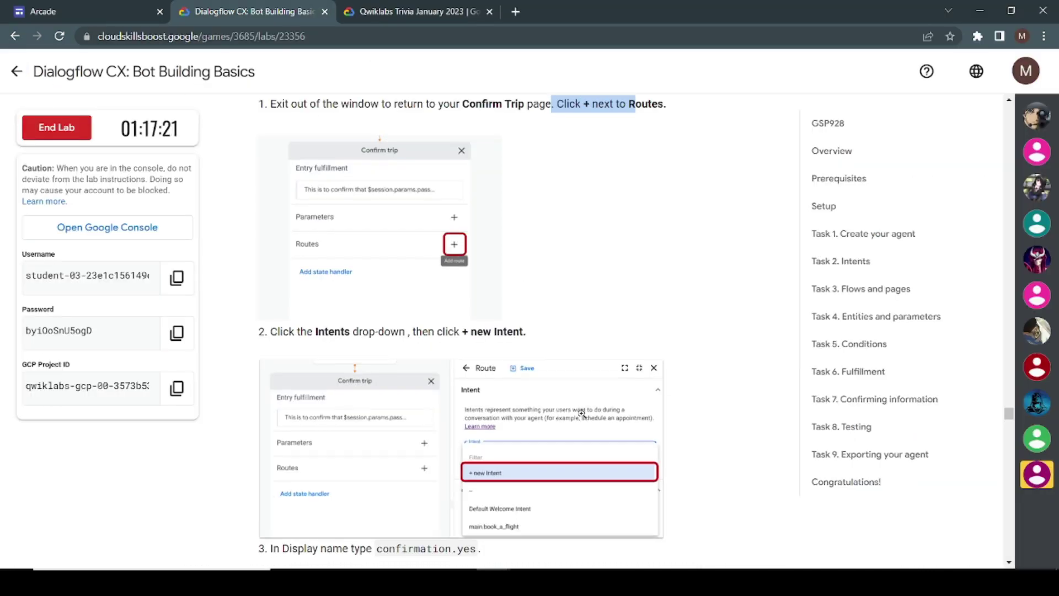
scroll(582, 413, "down", 3)
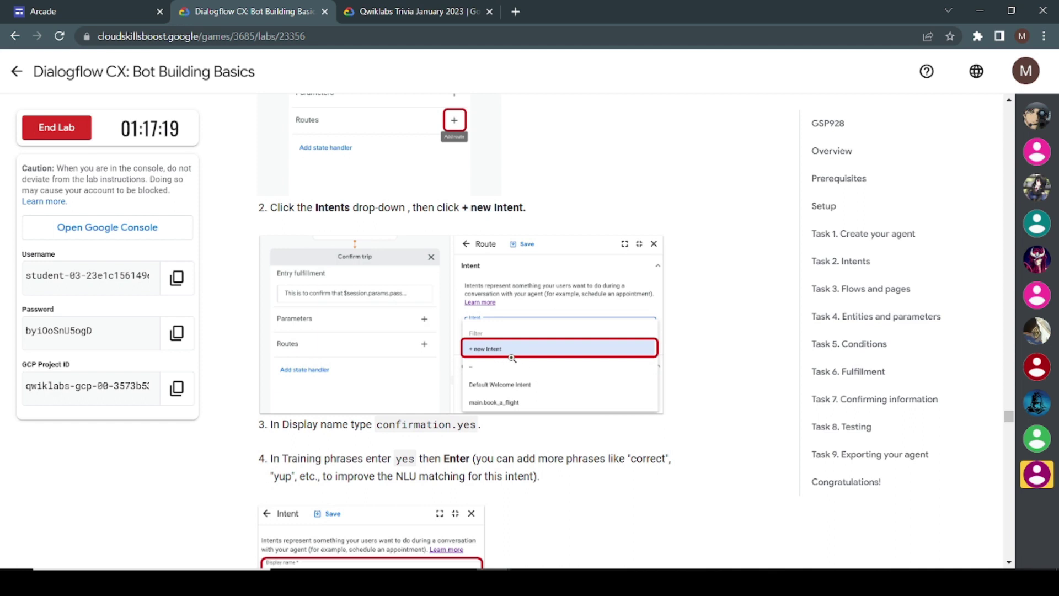
scroll(510, 362, "down", 1)
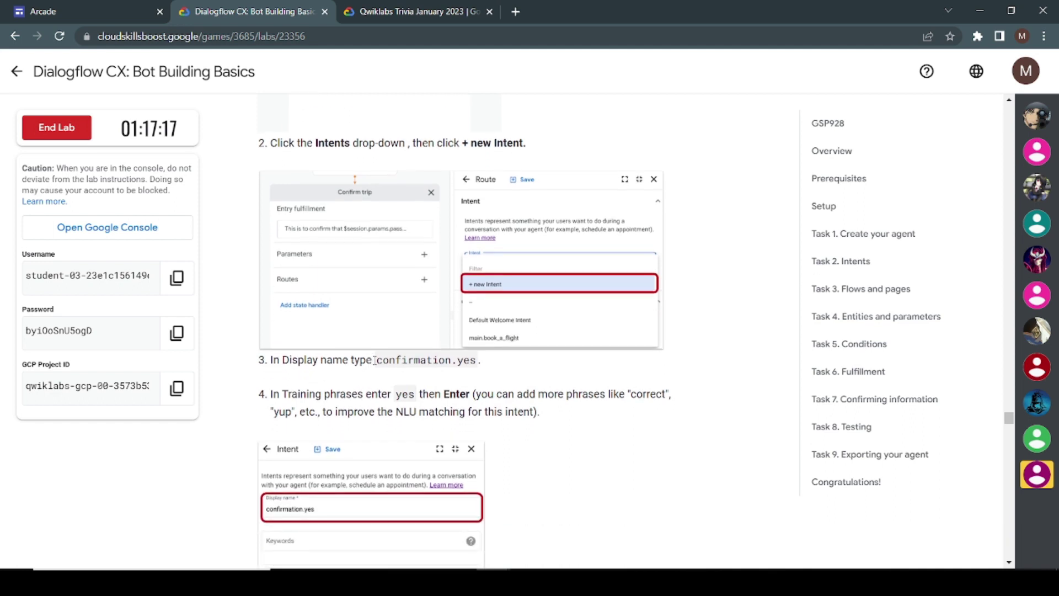
left_click_drag(377, 364, 474, 362)
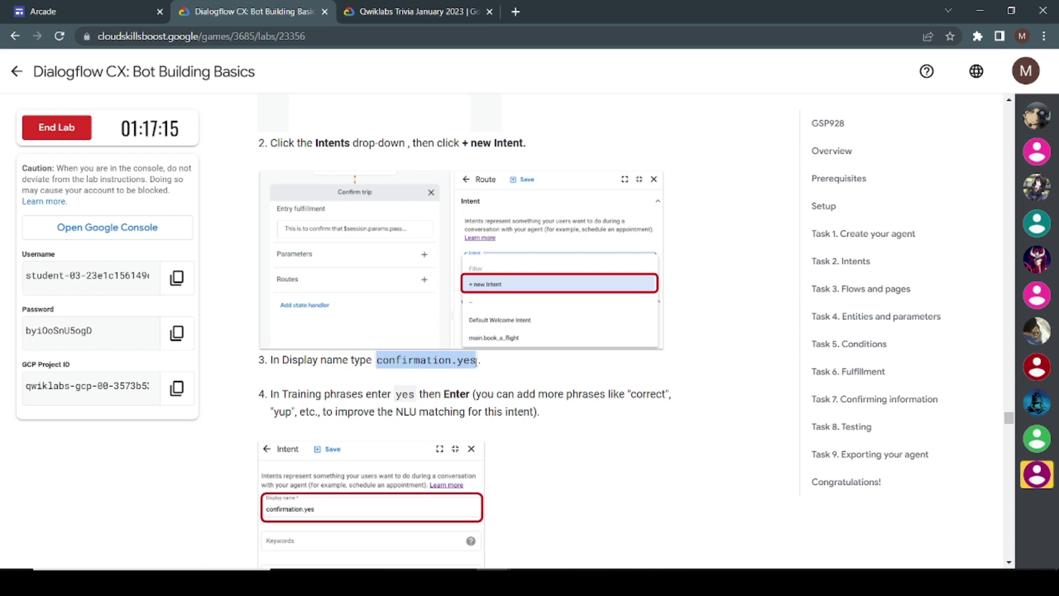
key("alt+Tab")
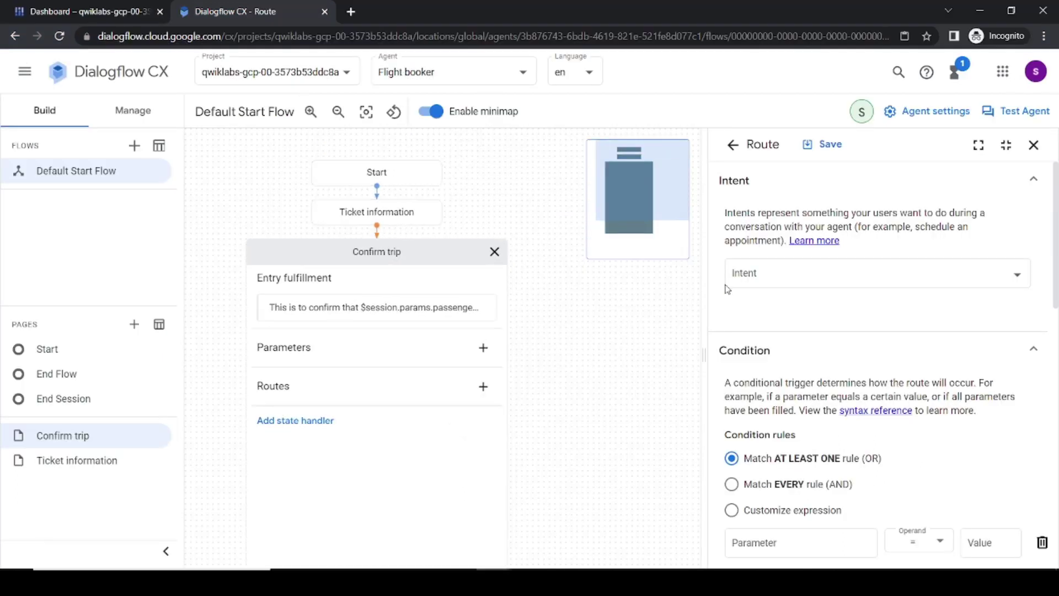
left_click(757, 276)
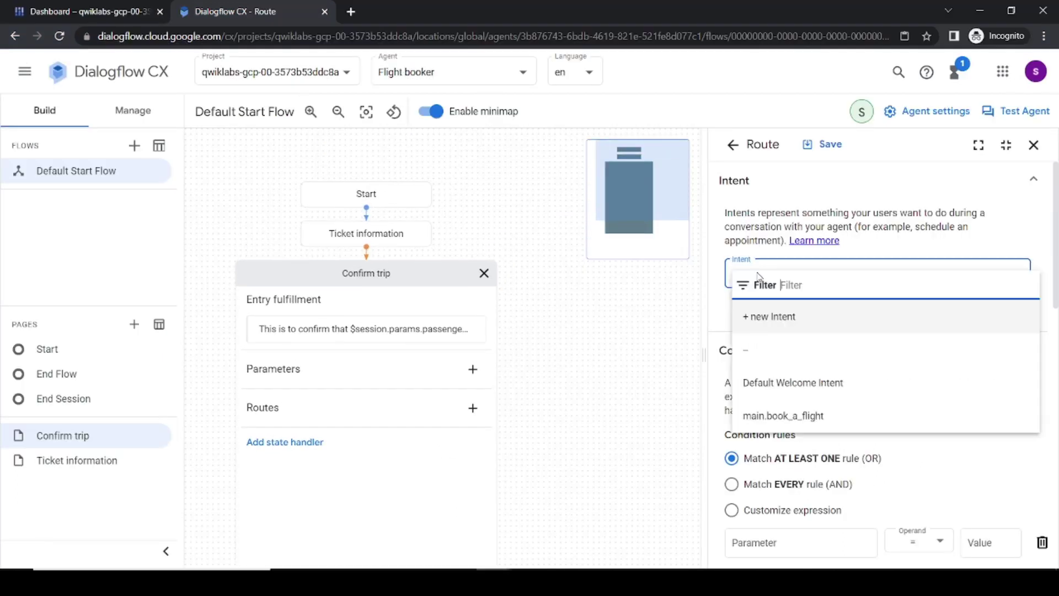
left_click(778, 322)
key("ctrl+v")
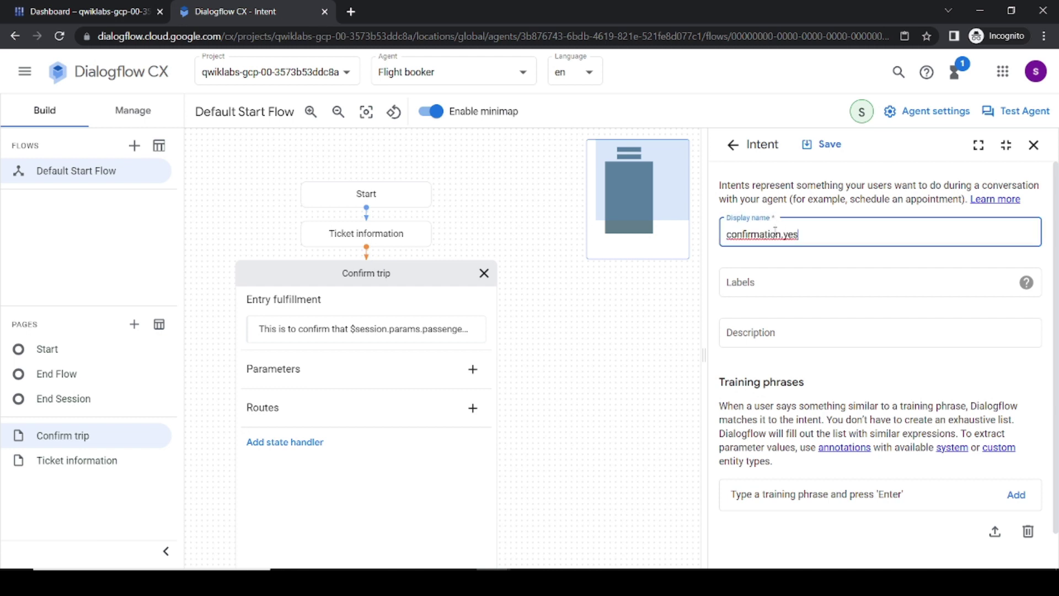
Step: Add the lab's training phrase "yes" to the confirmation.yes intent
key("alt+Tab")
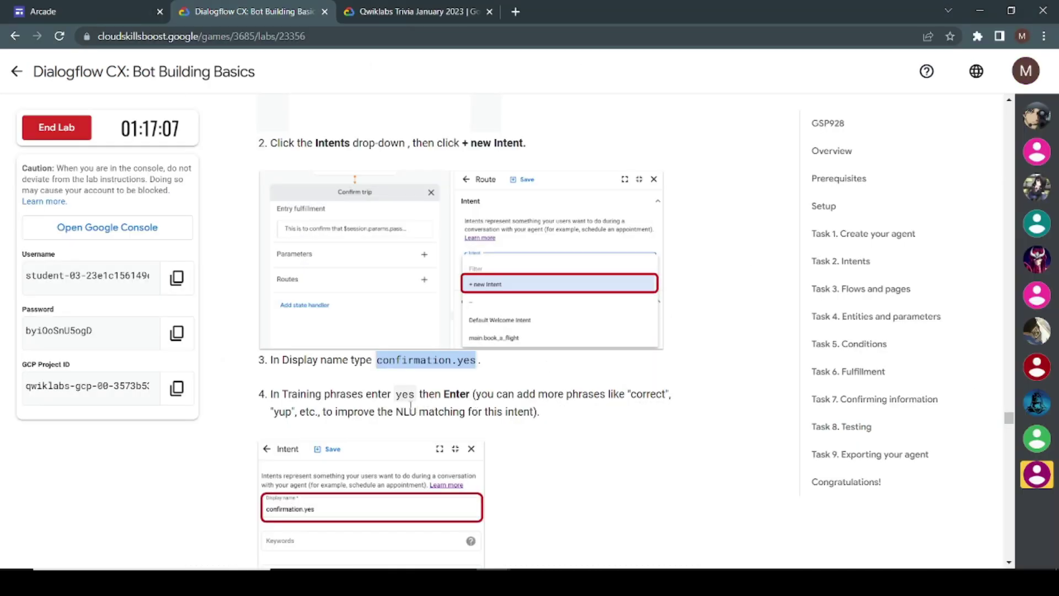
left_click_drag(396, 395, 409, 395)
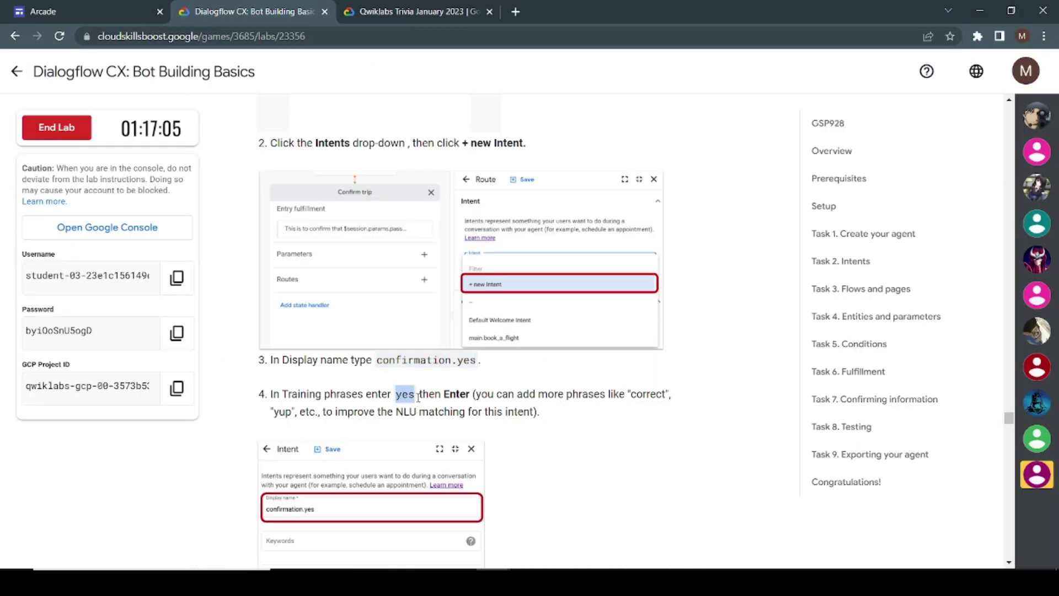
key("alt+Tab")
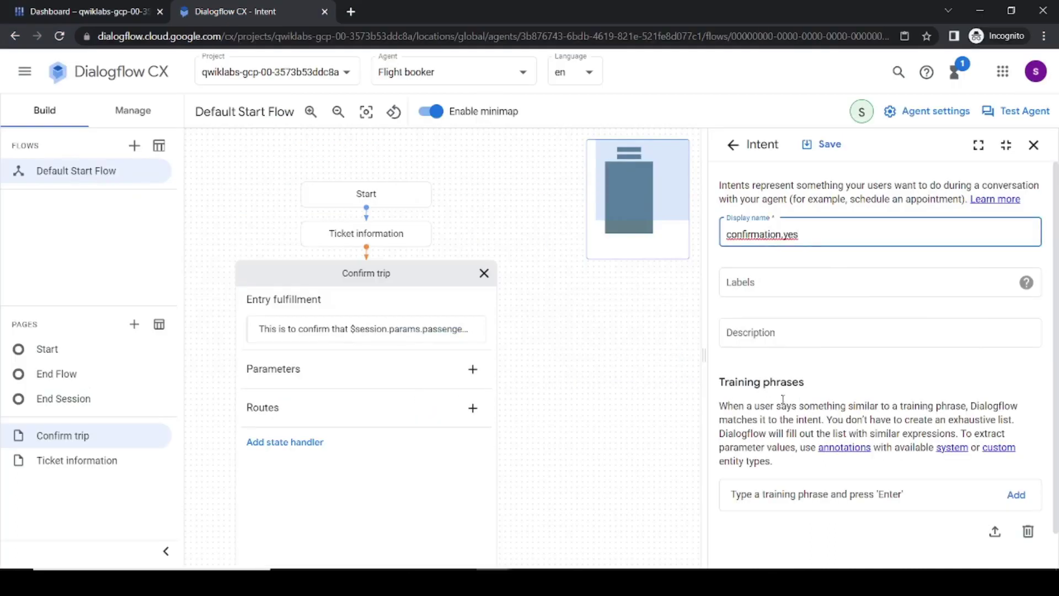
scroll(783, 400, "down", 1)
left_click(782, 464)
left_click(786, 459)
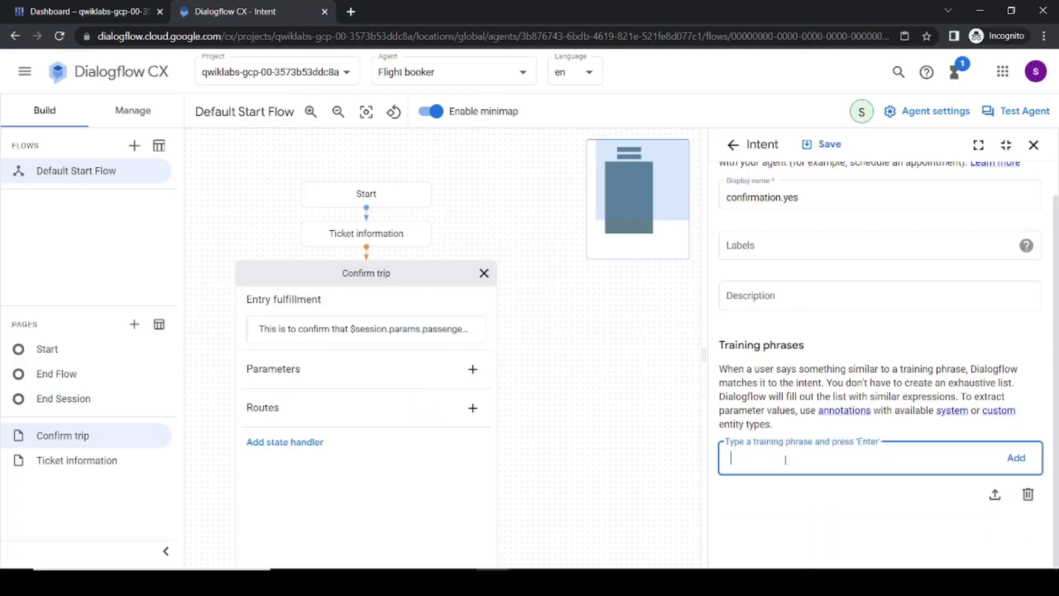
left_click(1005, 462)
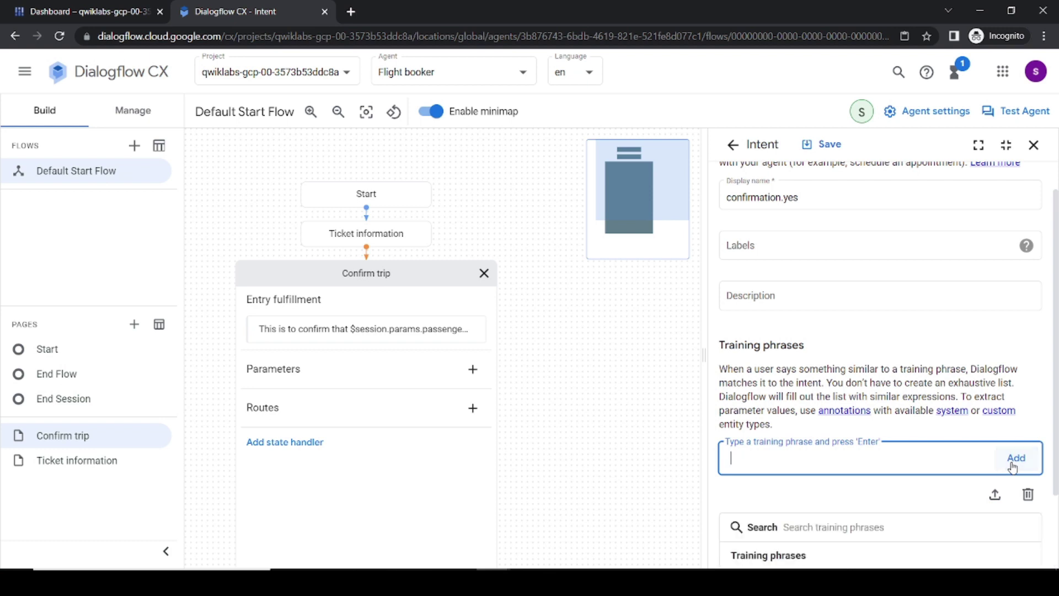
Step: Copy the response "Great, your flight is booked!" from the lab and save the confirmation.yes intent
key("alt+Tab")
scroll(535, 390, "down", 5)
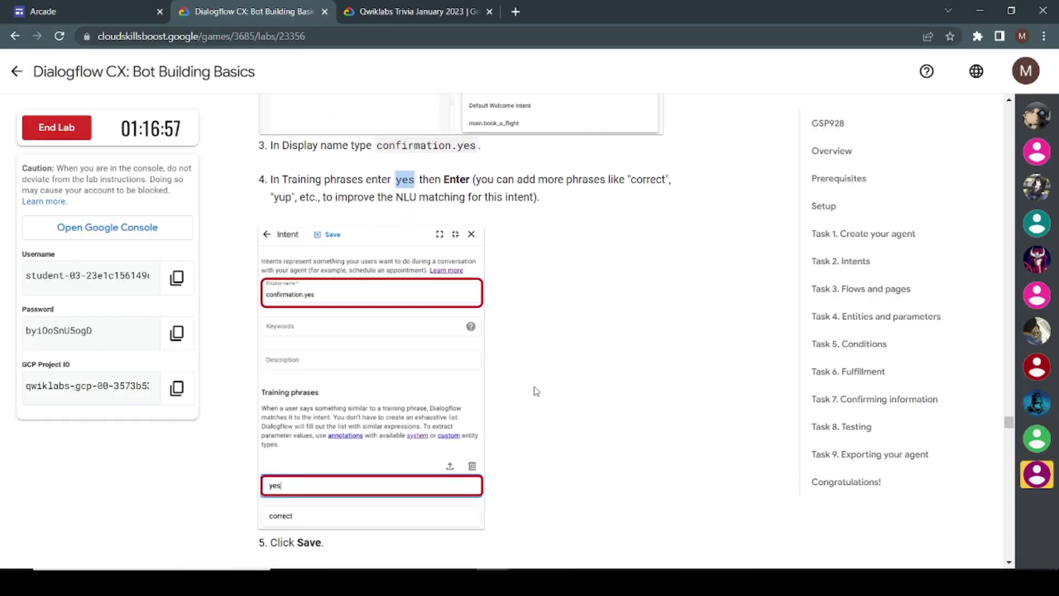
scroll(535, 390, "down", 3)
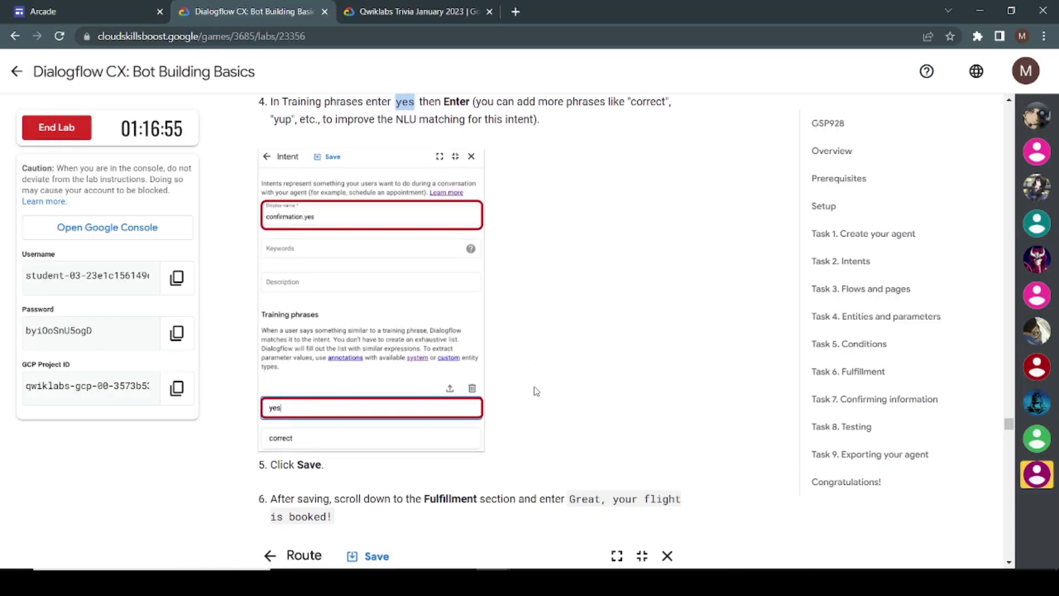
scroll(536, 391, "down", 1)
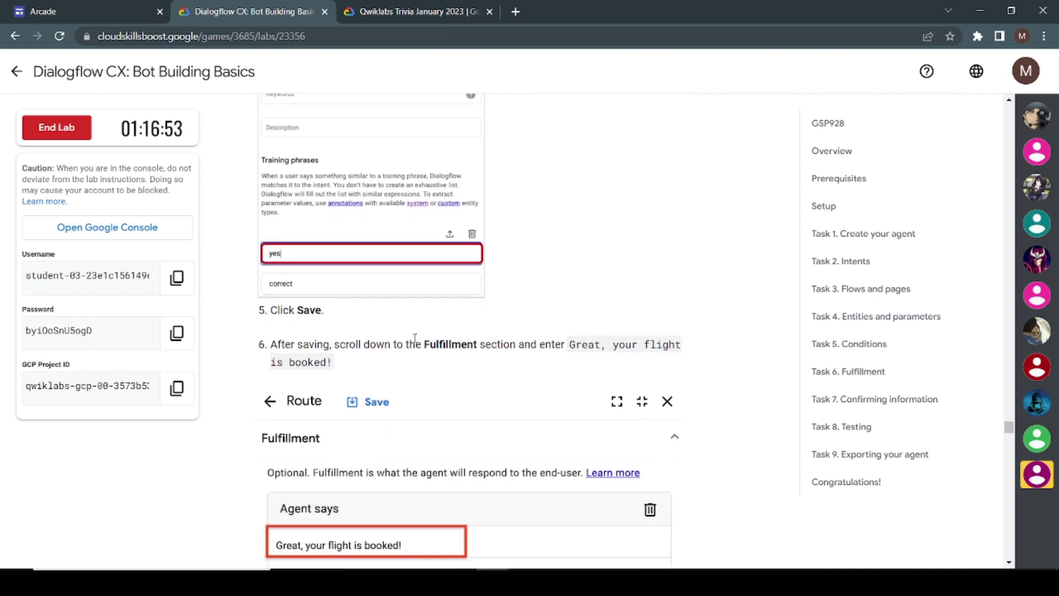
left_click(571, 347)
key("ctrl+c")
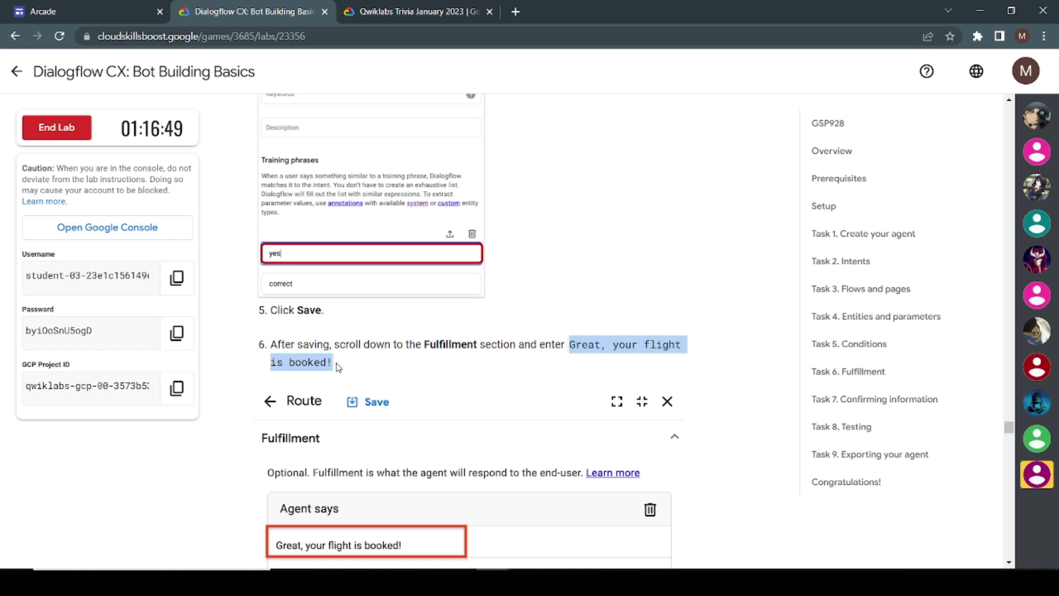
key("alt+Tab")
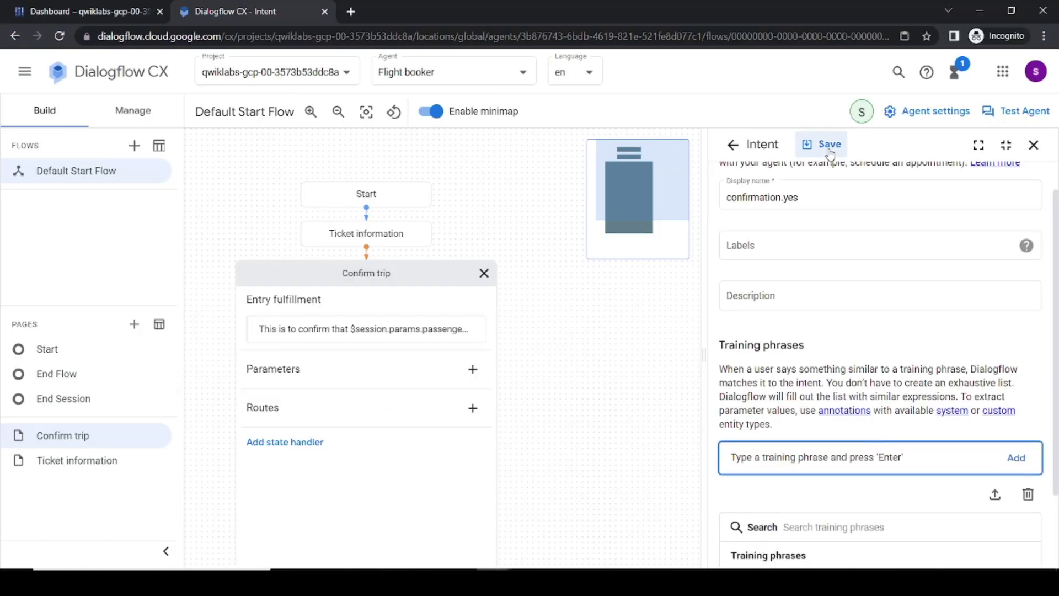
left_click(827, 147)
Step: Add "Great, your flight is booked!" as the agent dialogue in the confirmation.yes route's fulfillment
scroll(887, 377, "down", 5)
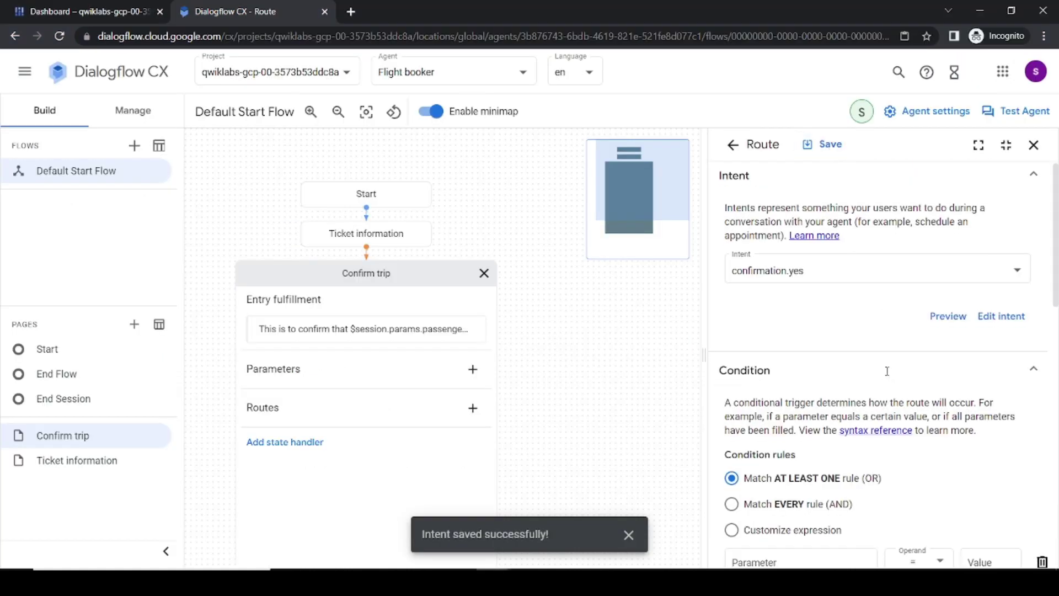
scroll(887, 376, "down", 10)
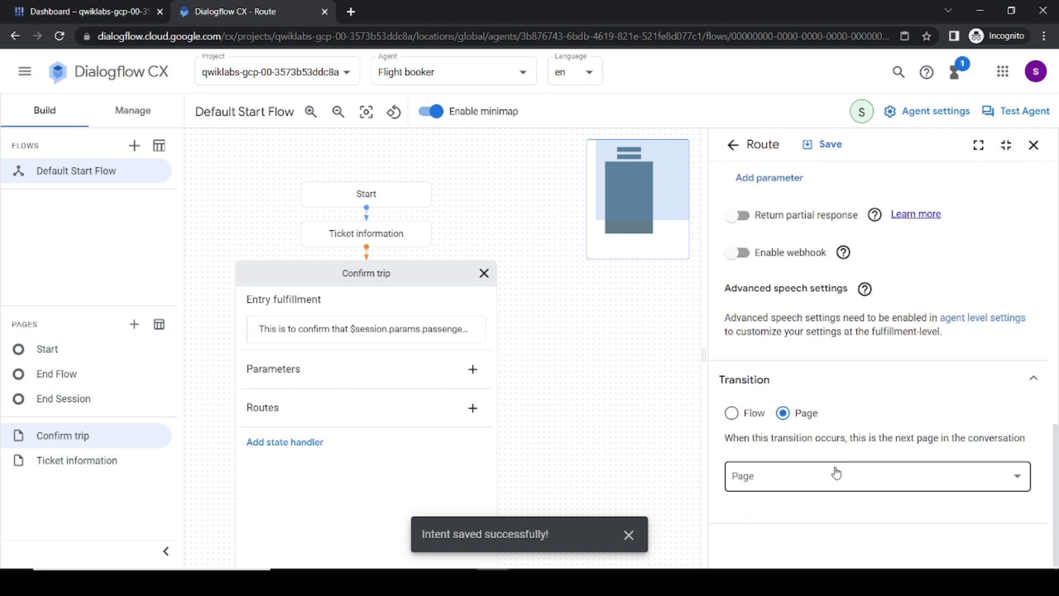
scroll(807, 382, "up", 5)
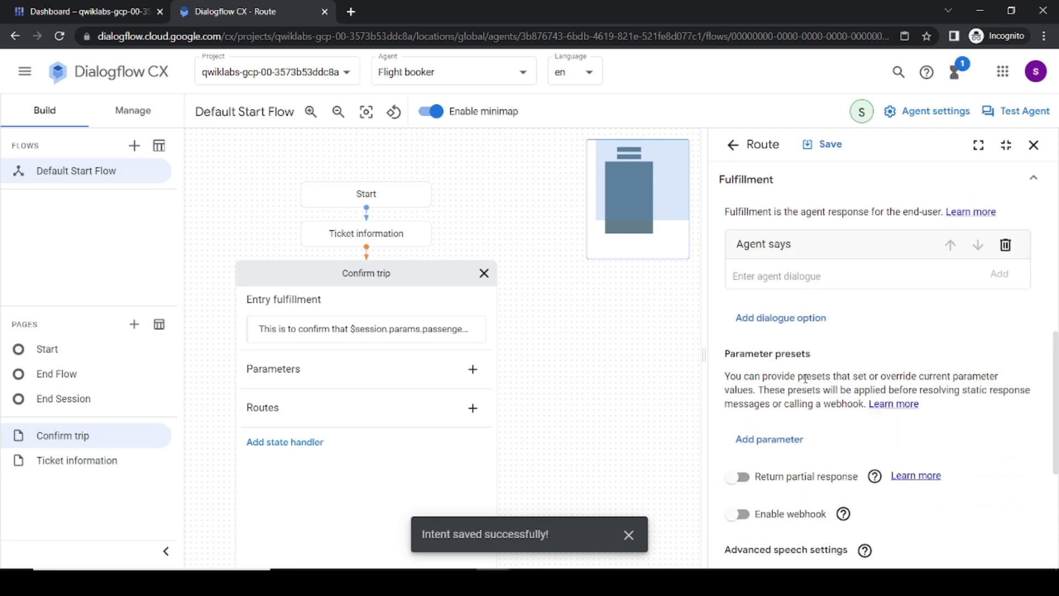
key("ctrl+v")
left_click(1007, 294)
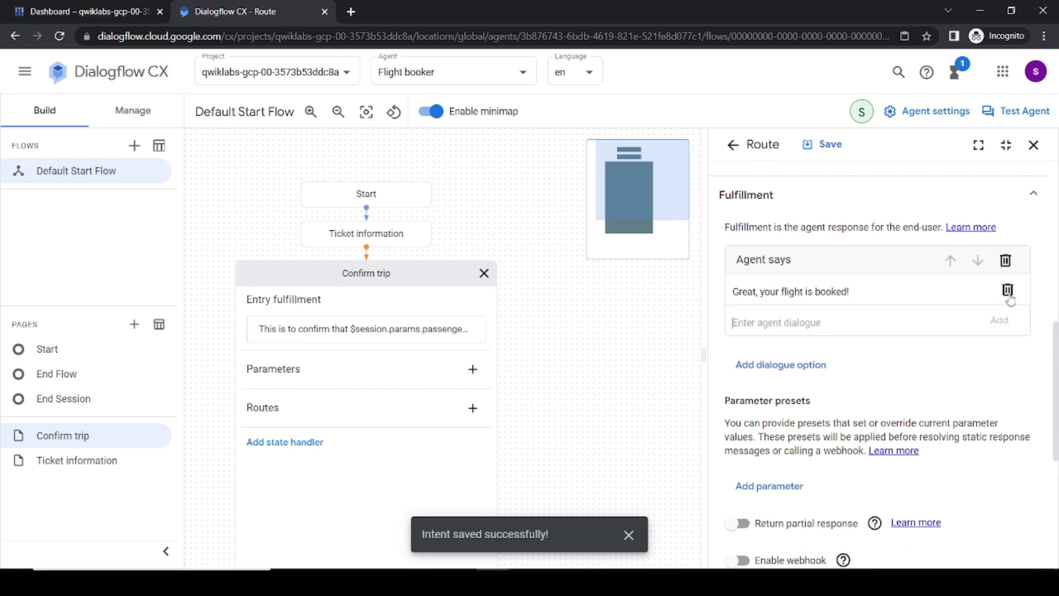
Step: Read the lab's instructions on saving the positive confirmation route and going back from it
key("alt+Tab")
scroll(537, 386, "down", 3)
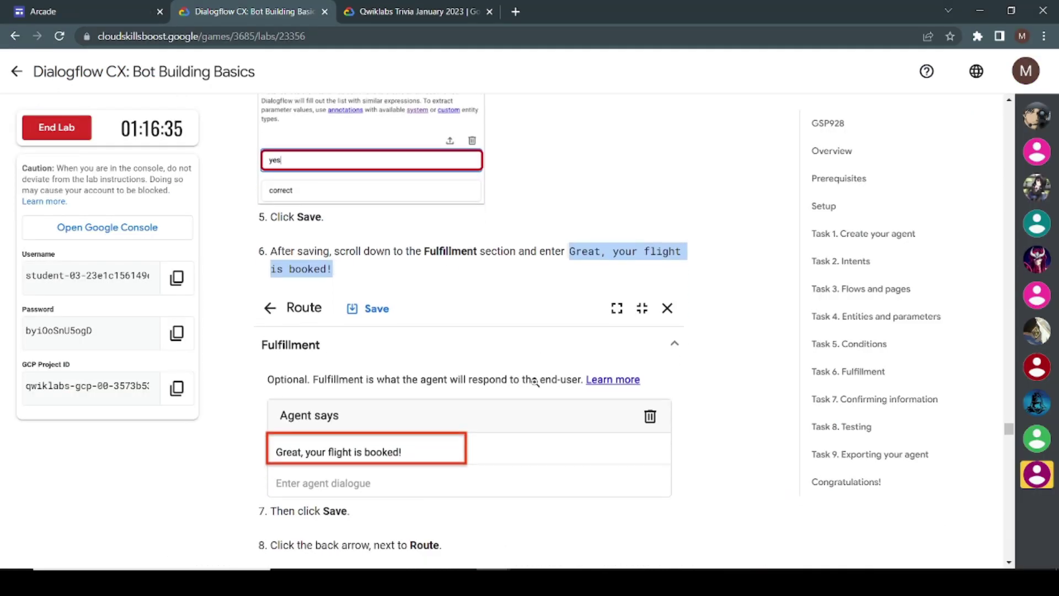
scroll(535, 382, "down", 5)
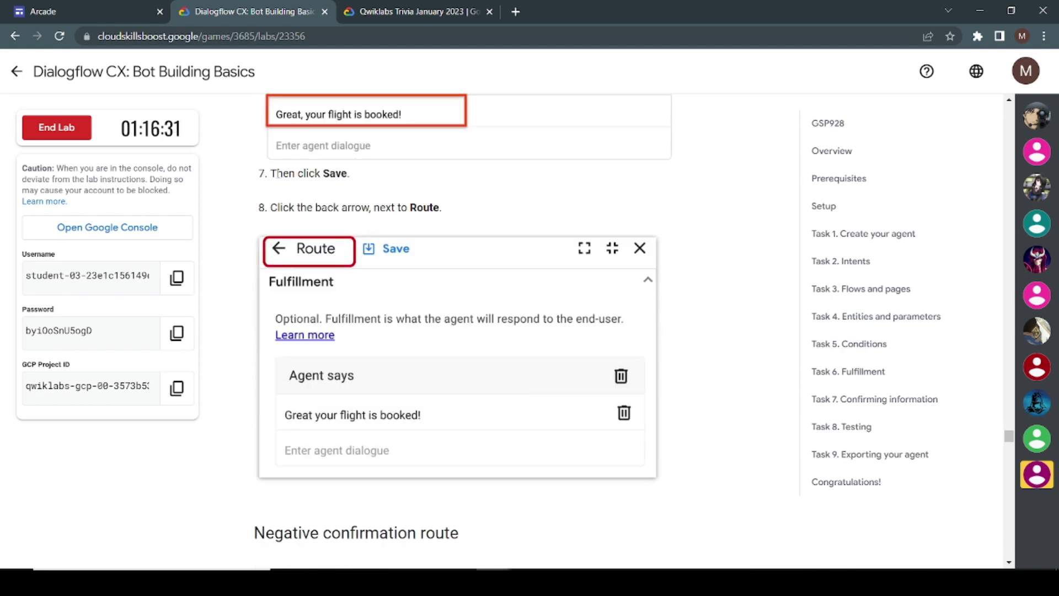
left_click_drag(272, 173, 435, 207)
key("alt+Tab")
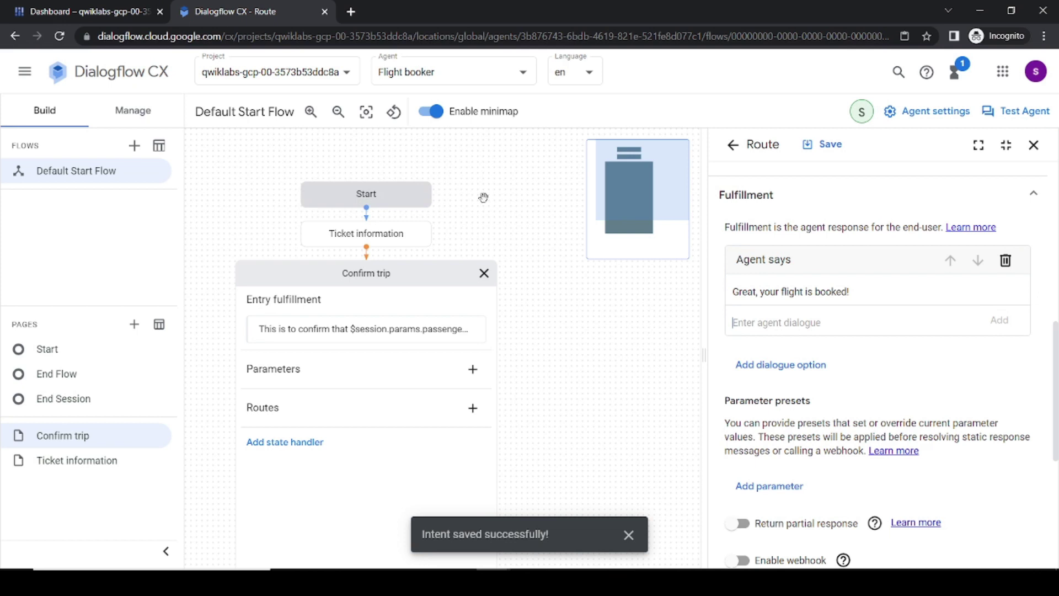
Step: Save the confirmation.yes route, return to the Confirm trip routes, and switch to the lab's Negative confirmation route instructions
left_click(818, 148)
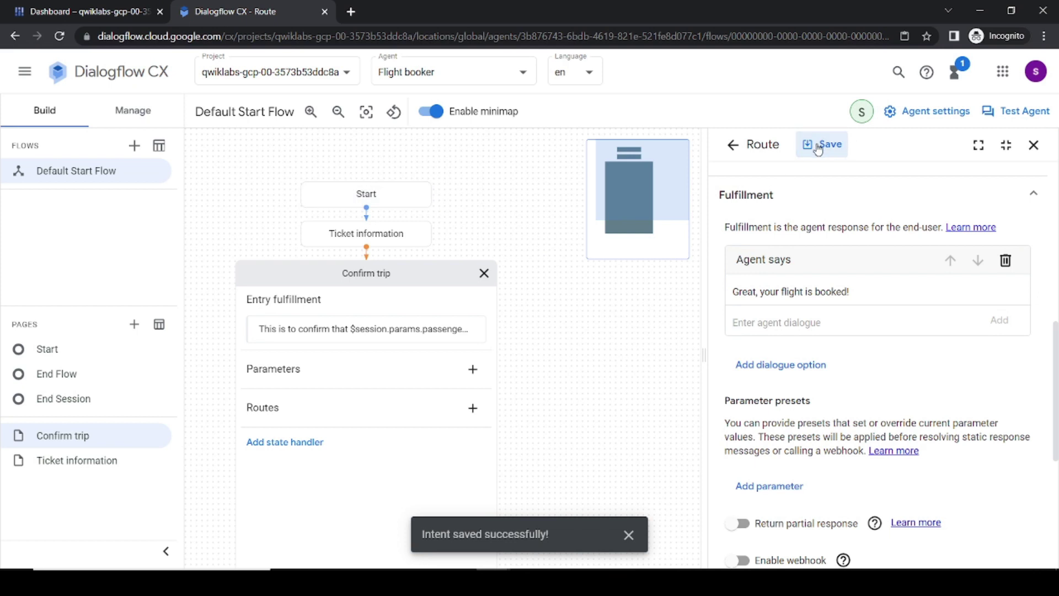
left_click(733, 143)
key("alt+Tab")
scroll(456, 331, "down", 5)
scroll(456, 347, "down", 3)
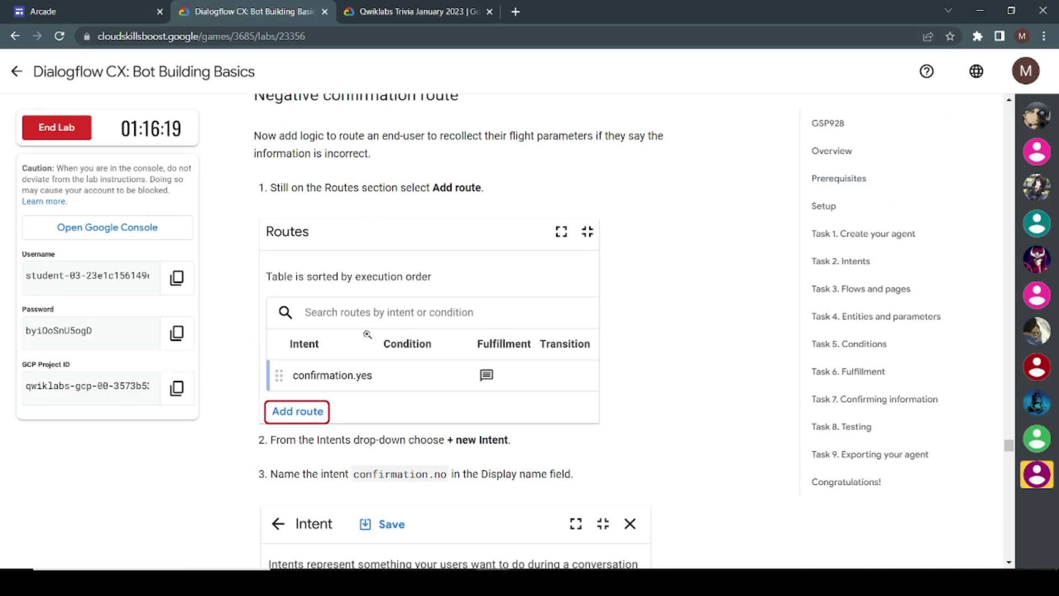
Step: Add another route to the Confirm trip page with a new intent named confirmation.no, copied from the lab
scroll(452, 386, "down", 4)
scroll(361, 413, "down", 1)
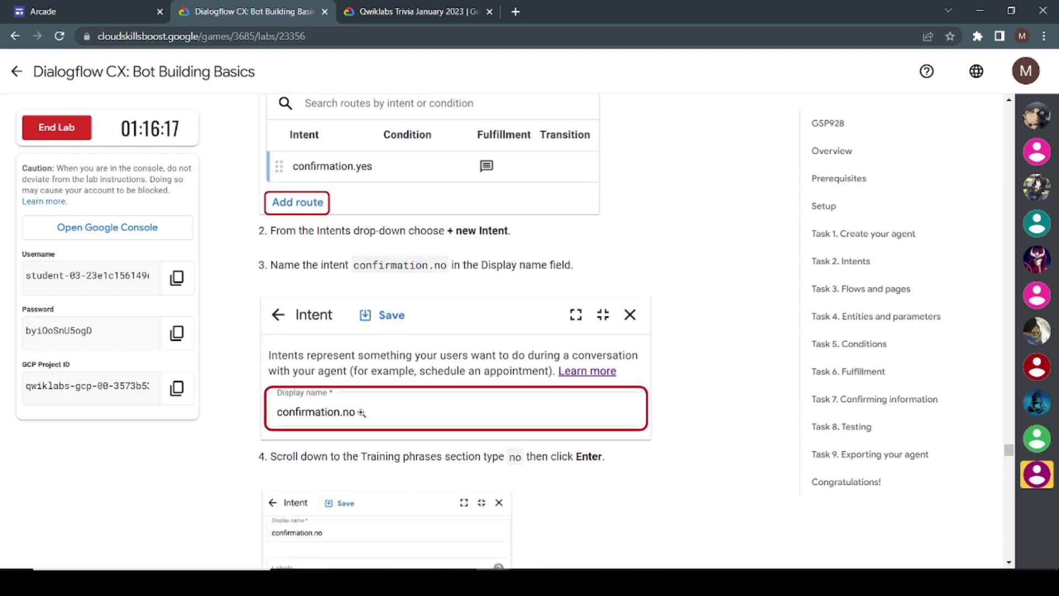
left_click_drag(353, 265, 442, 265)
key("ctrl+c")
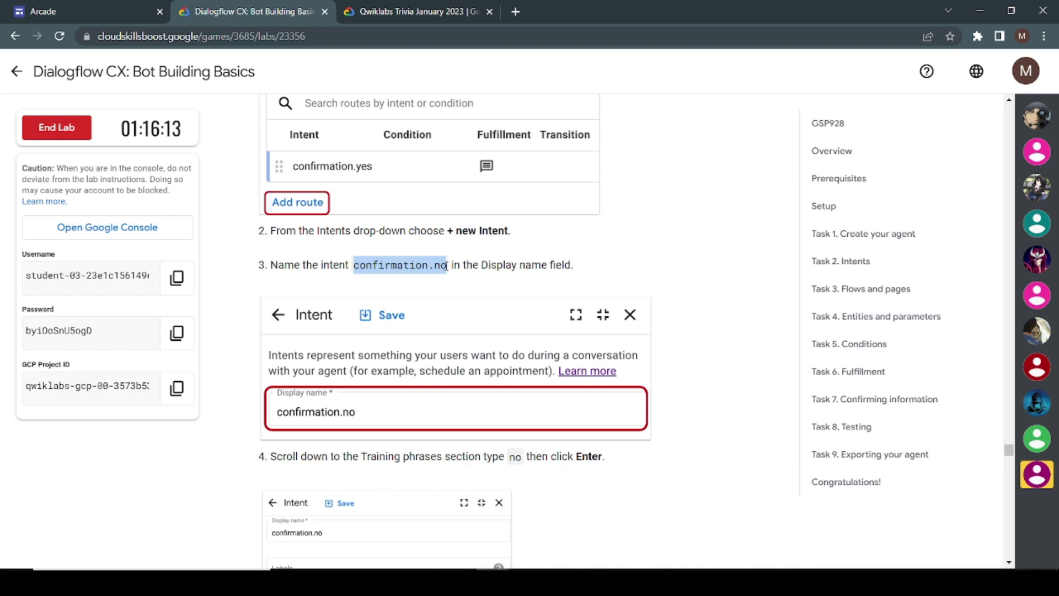
key("alt+Tab")
left_click(746, 305)
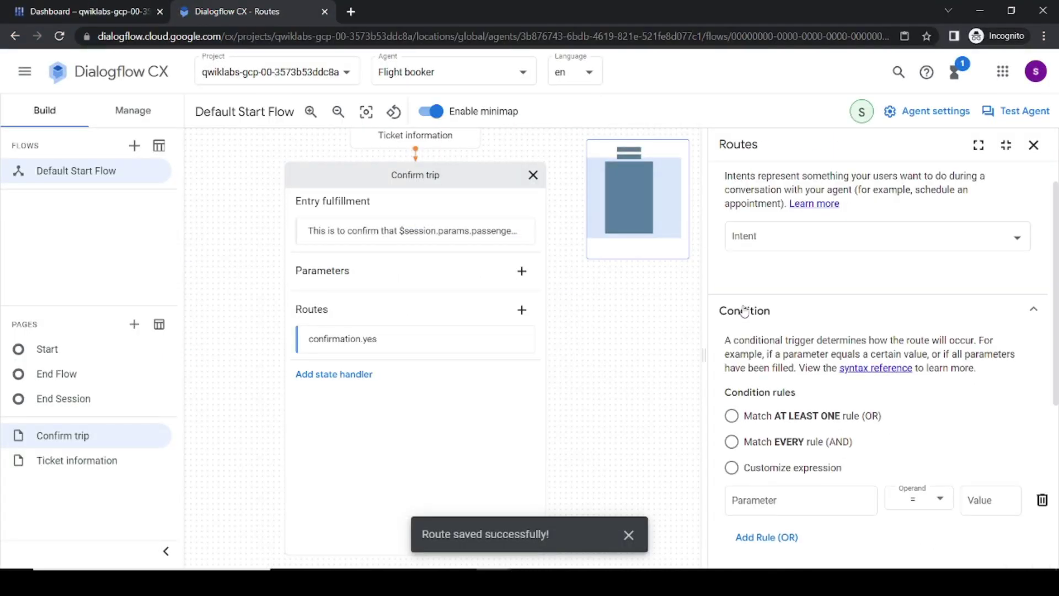
left_click(786, 239)
left_click(784, 280)
left_click(776, 233)
key("ctrl+v")
Step: Following the lab, add the training phrase "no" to the confirmation.no intent and save the intent
key("alt+Tab")
scroll(407, 443, "down", 6)
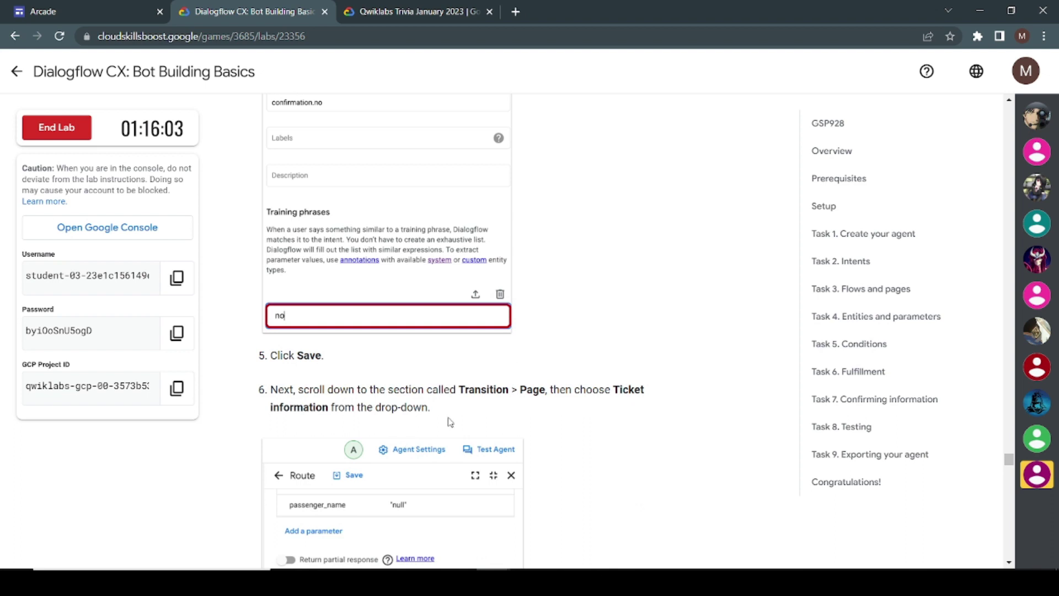
left_click_drag(277, 357, 450, 405)
scroll(499, 419, "down", 2)
scroll(499, 419, "down", 3)
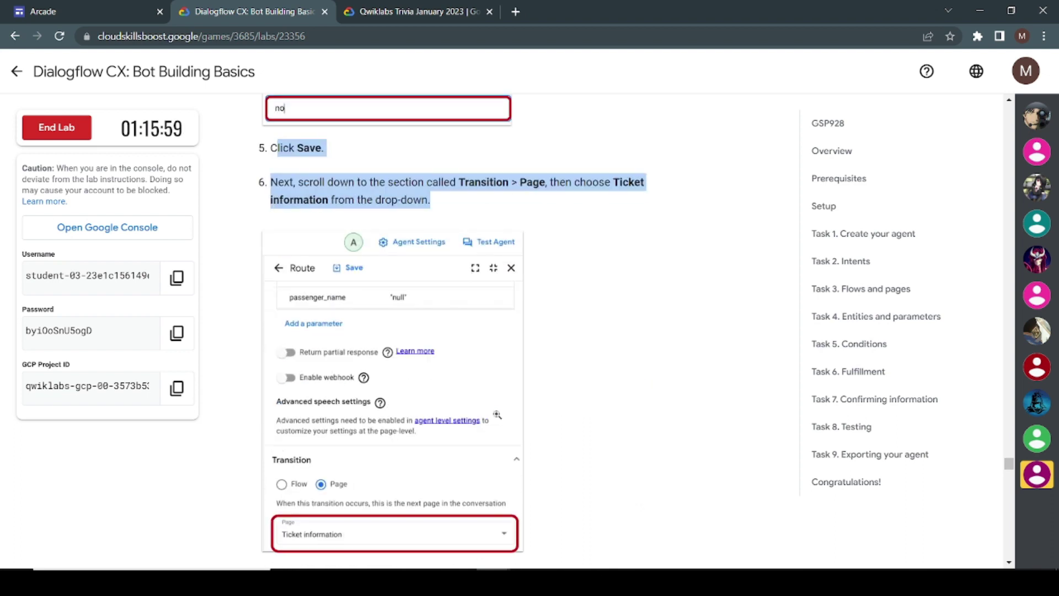
key("alt+Tab")
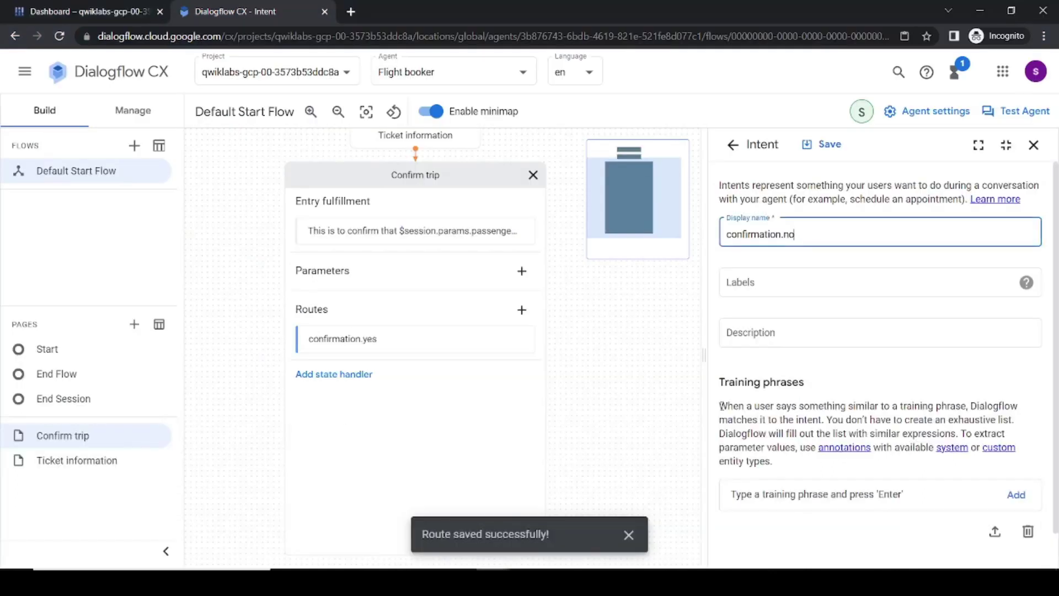
scroll(783, 433, "down", 1)
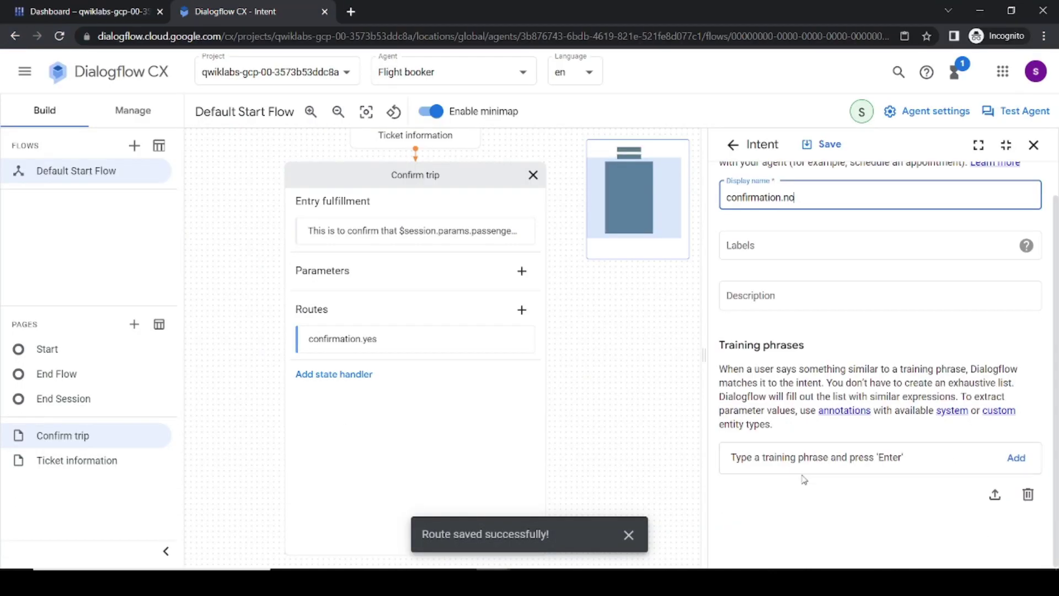
left_click(821, 460)
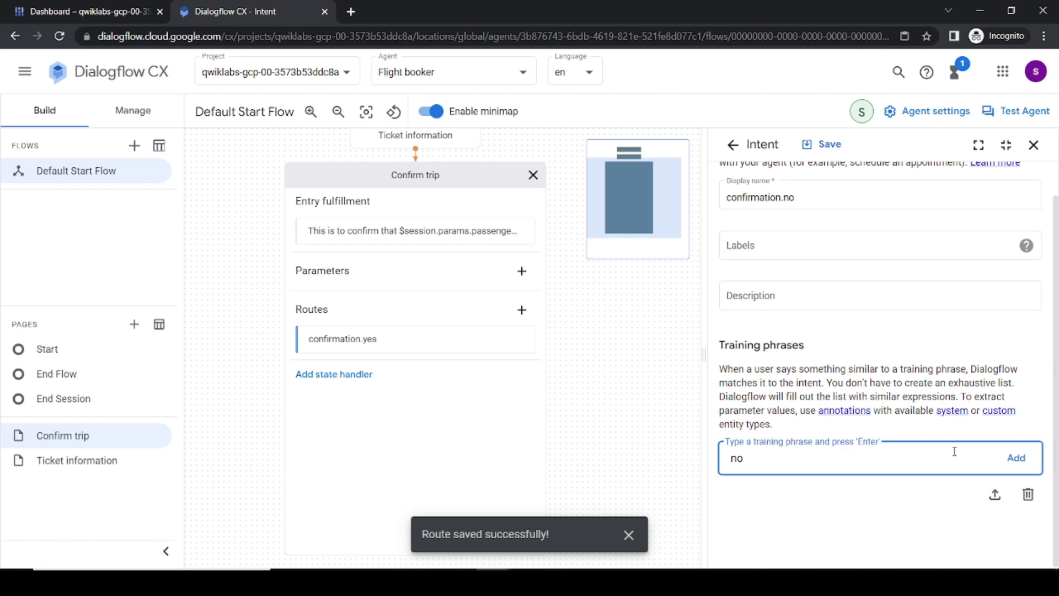
left_click(1016, 457)
scroll(843, 386, "down", 3)
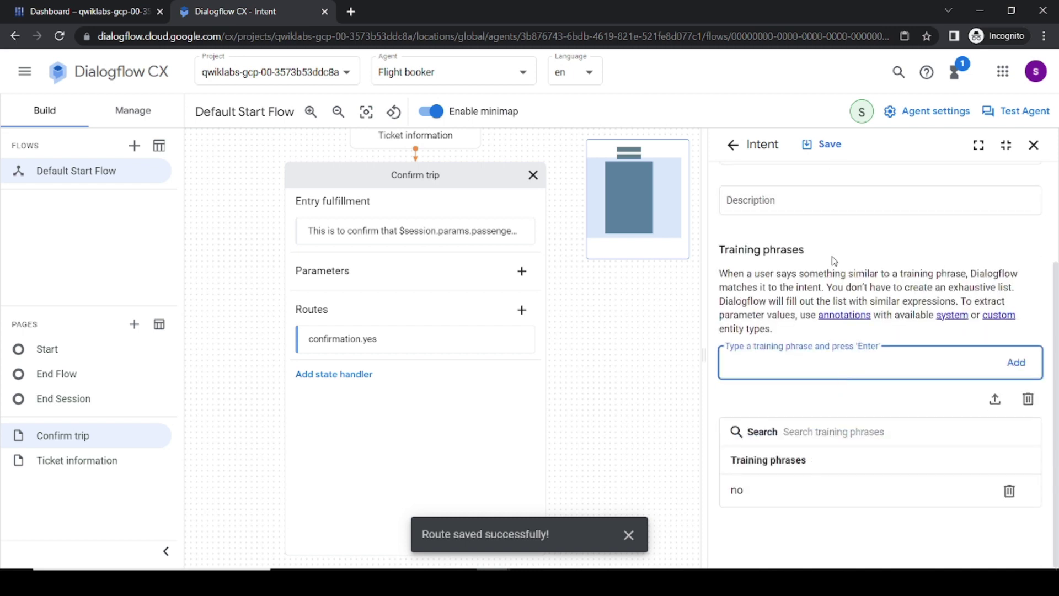
left_click(821, 147)
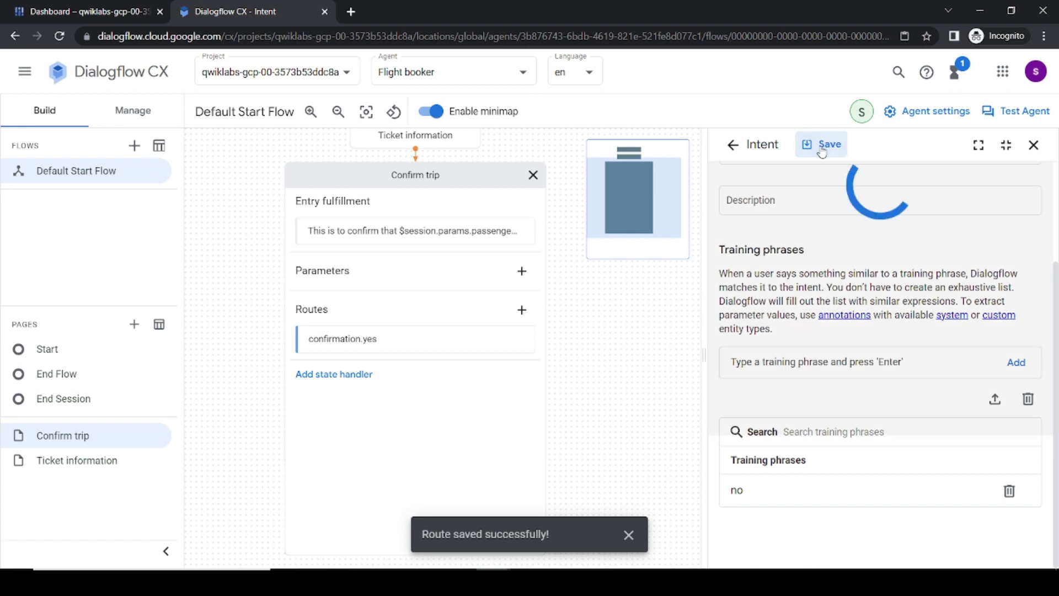
Step: Set the confirmation.no route's transition to the Ticket information page
scroll(821, 354, "down", 8)
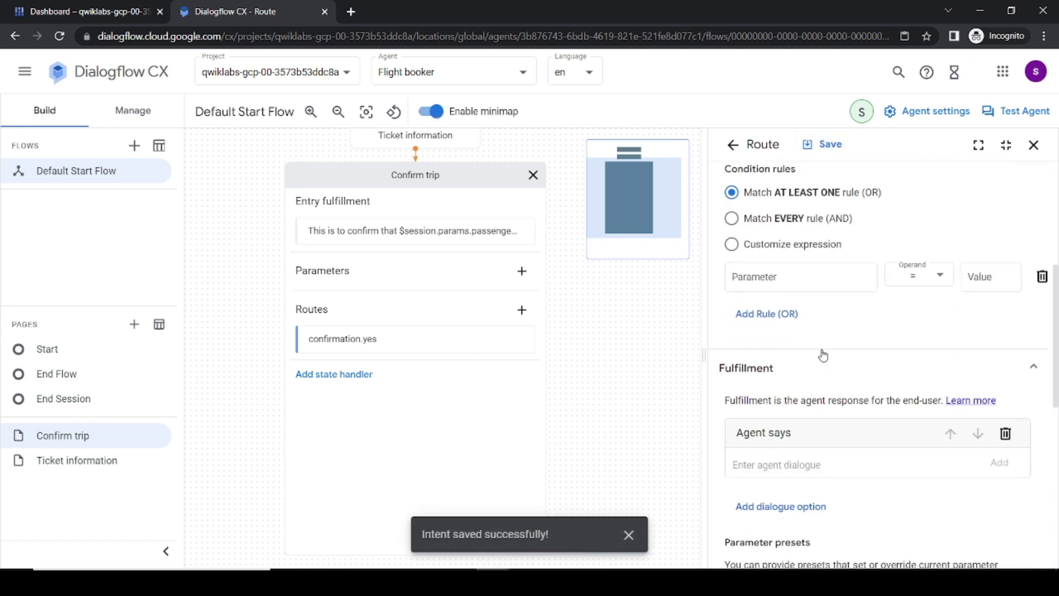
scroll(824, 354, "down", 3)
key("alt+Tab")
key("alt+Tab")
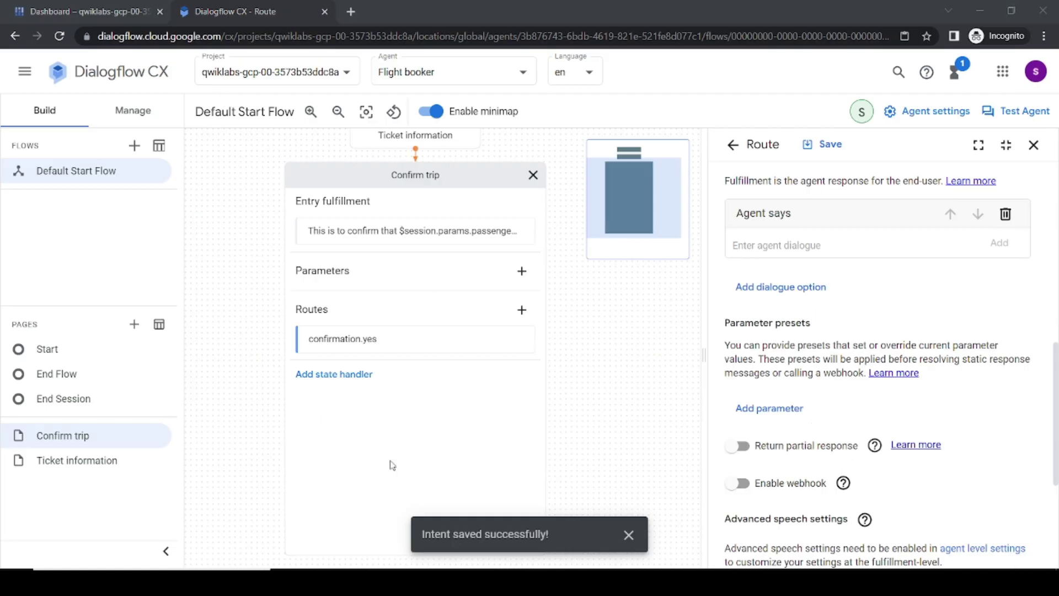
scroll(805, 486, "down", 4)
left_click(780, 486)
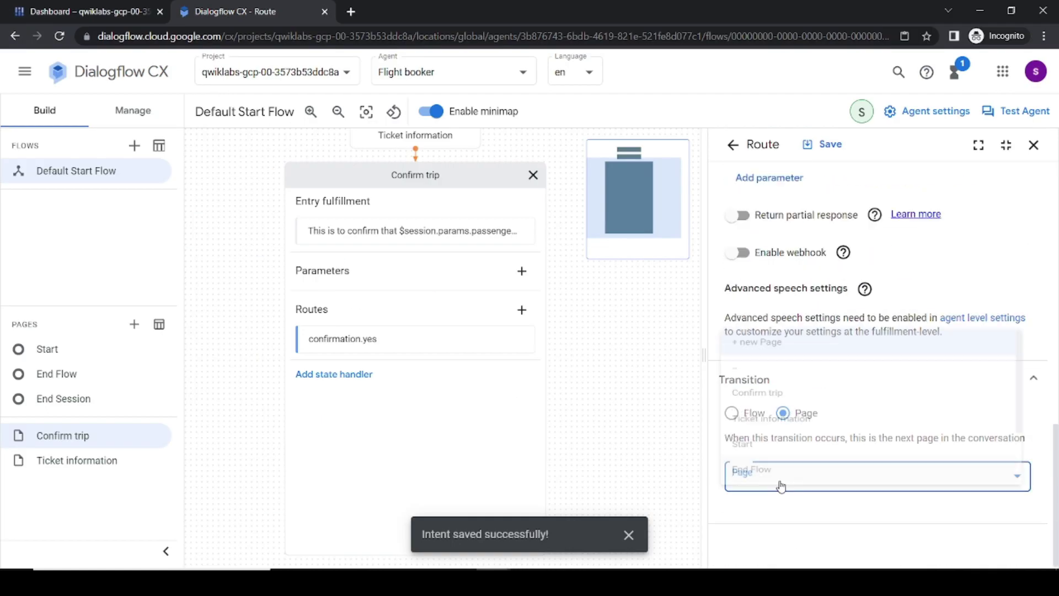
left_click(778, 422)
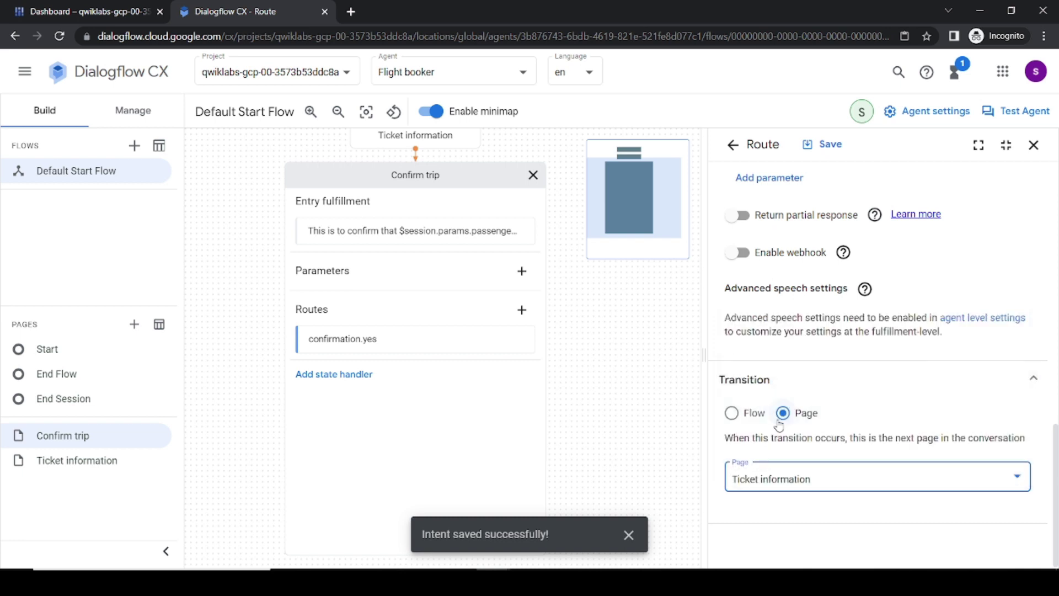
Step: Read the lab's instructions on the parameter presets required for the negative confirmation route
key("alt+Tab")
scroll(464, 401, "down", 1)
scroll(465, 401, "down", 2)
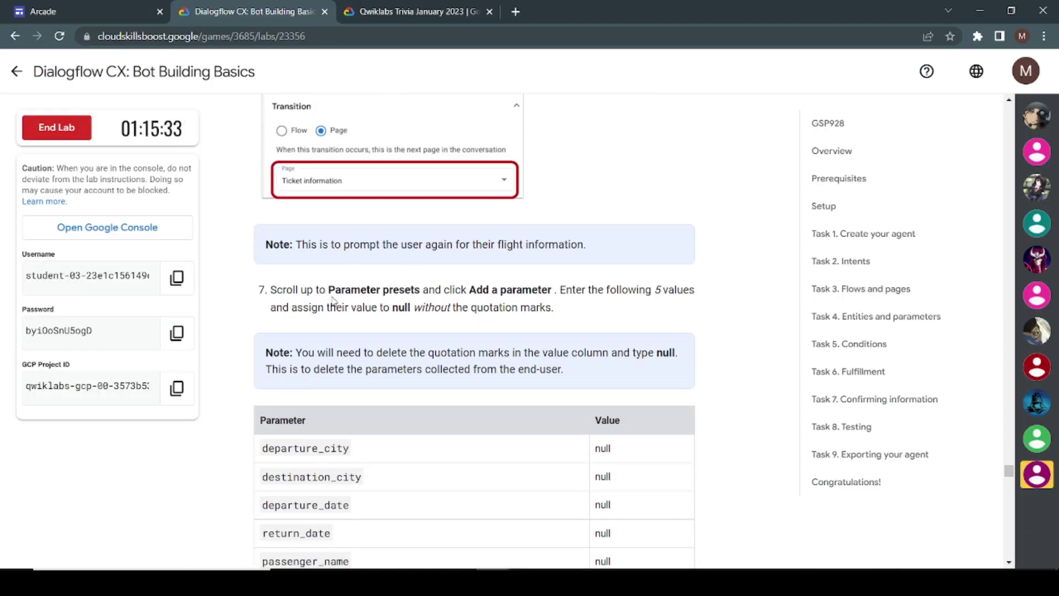
scroll(333, 300, "down", 1)
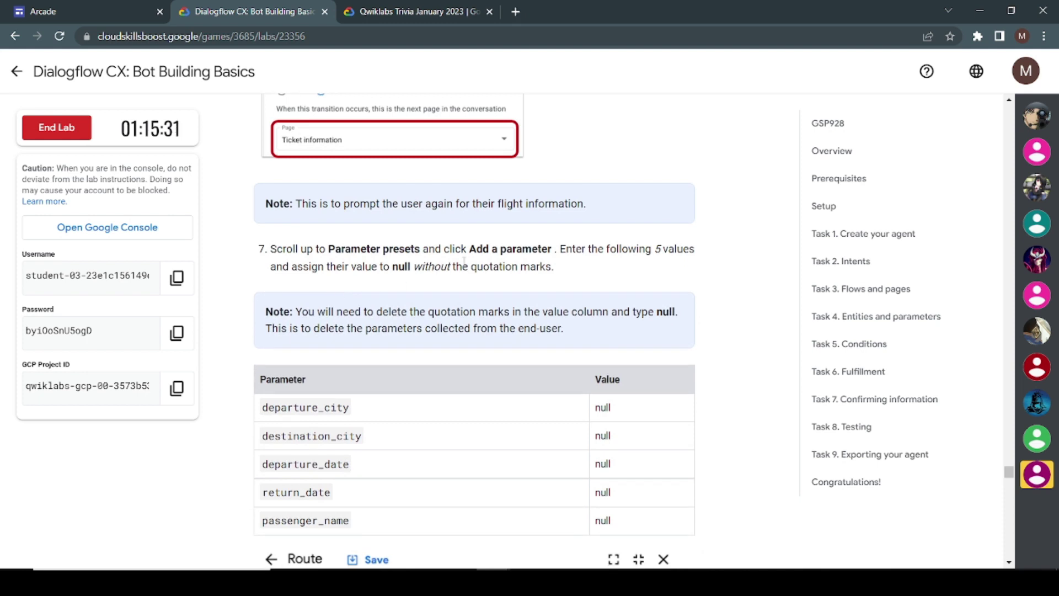
scroll(497, 253, "up", 10)
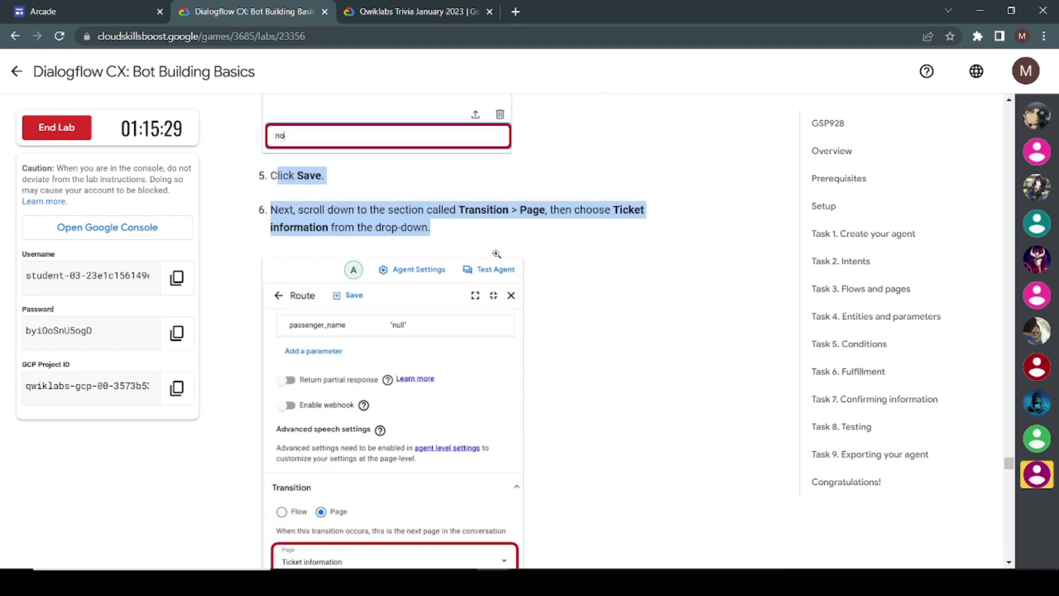
left_click(476, 242)
scroll(476, 241, "down", 6)
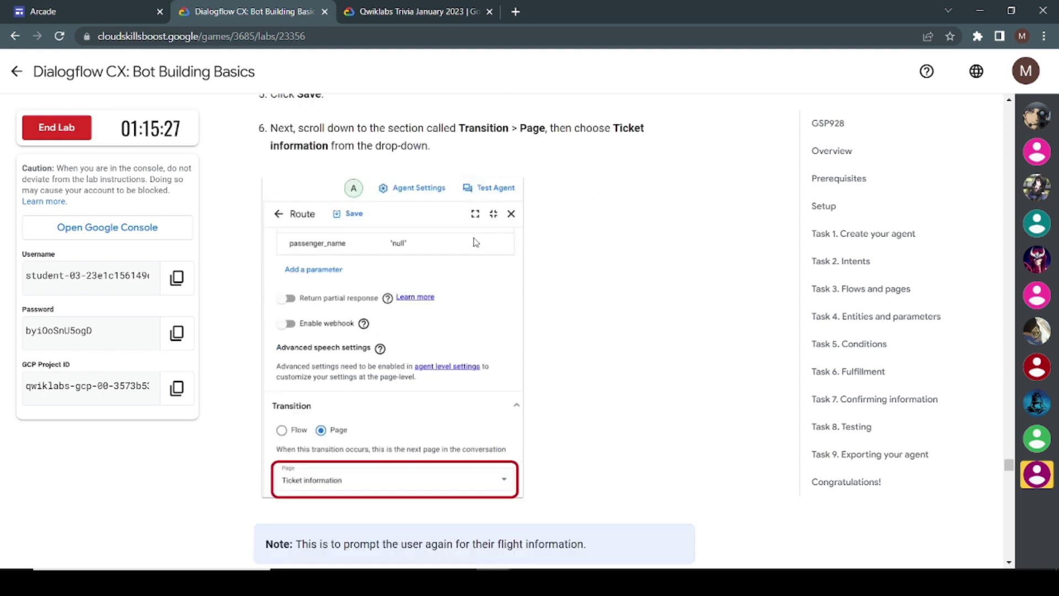
left_click_drag(297, 382, 422, 381)
Step: Add a parameter preset named departure_city, copied from the lab's table, to the confirmation.no route
key("alt+Tab")
scroll(796, 311, "up", 4)
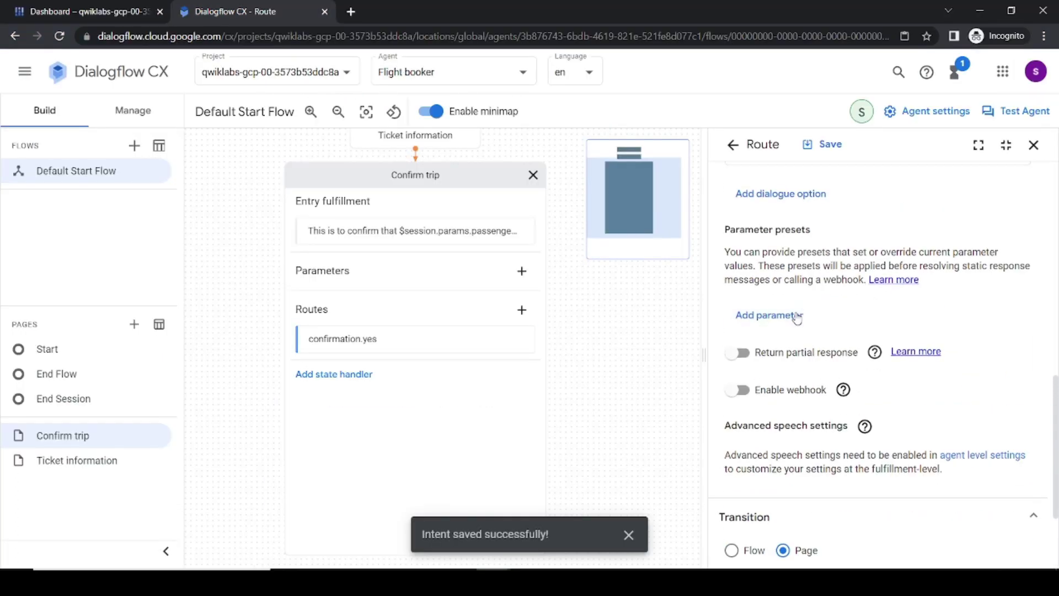
left_click(764, 407)
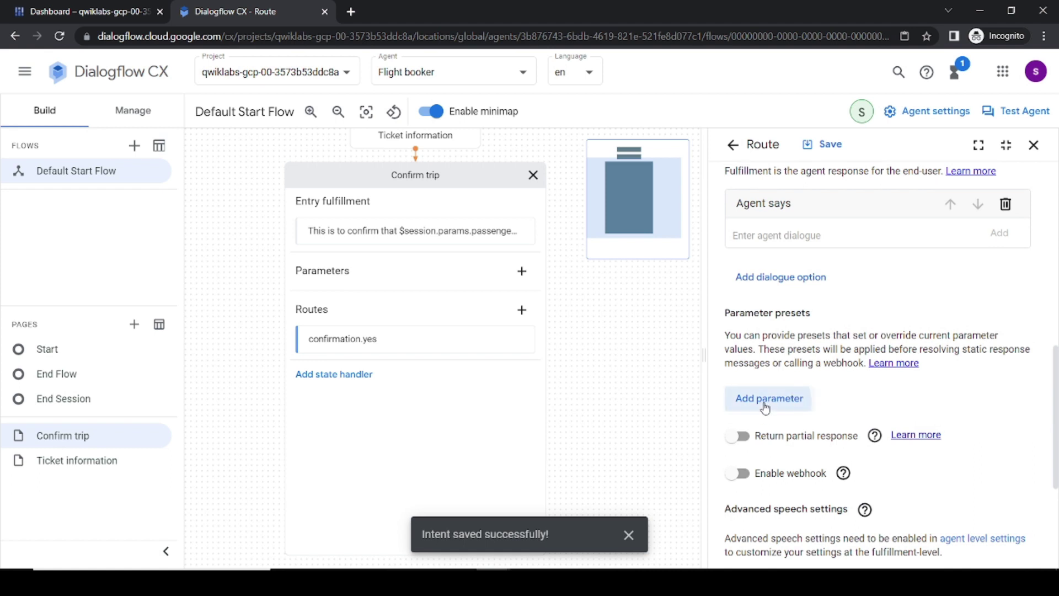
key("alt+Tab")
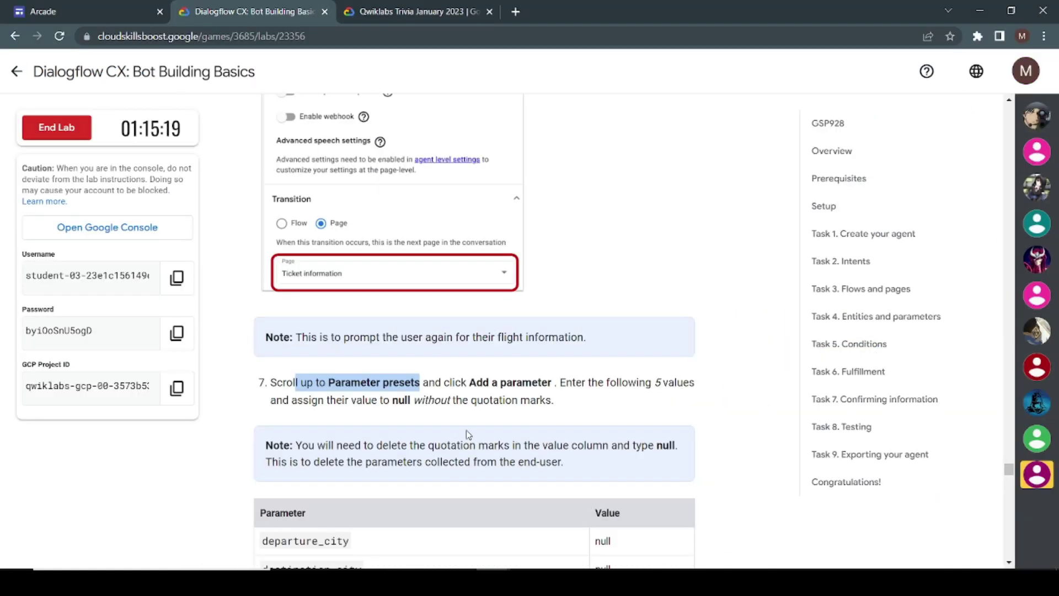
scroll(466, 429, "down", 3)
left_click_drag(350, 357, 255, 365)
key("ctrl+c")
key("alt+Tab")
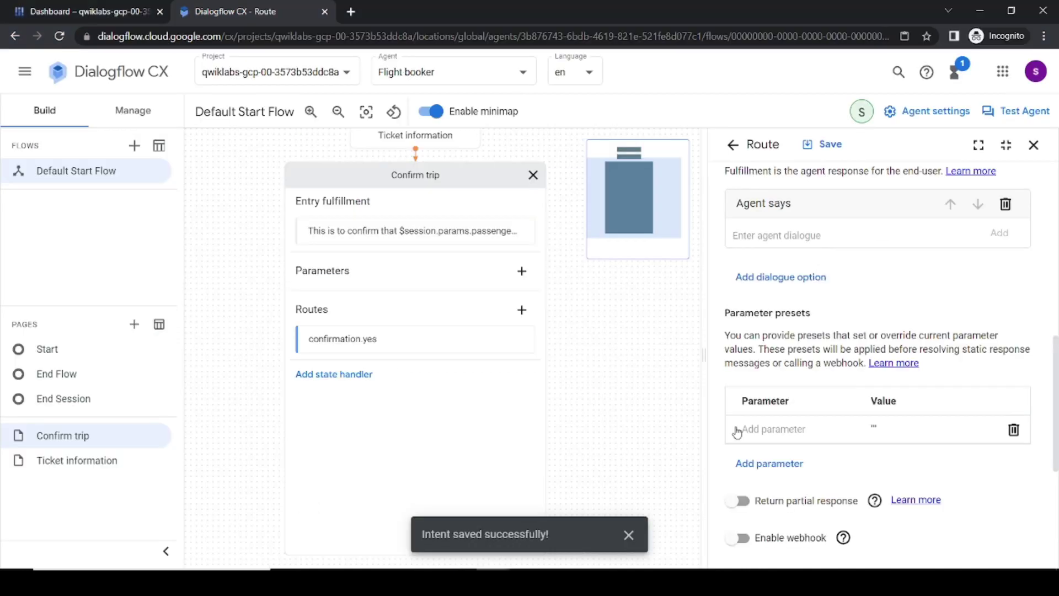
key("ctrl+v")
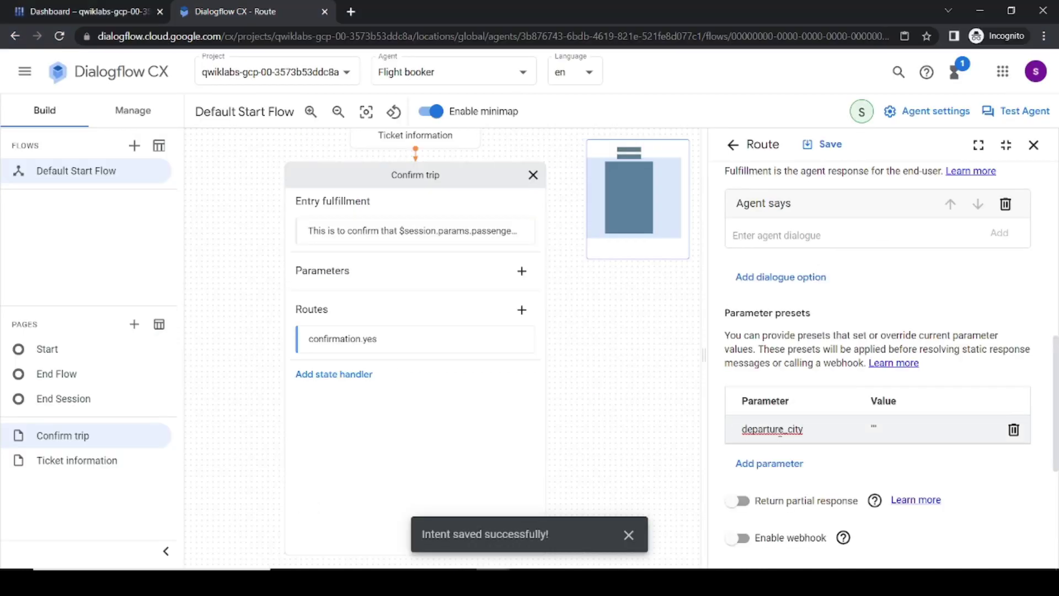
Step: Add a second parameter preset named destination_city, copied from the lab's table, to the route
key("alt+Tab")
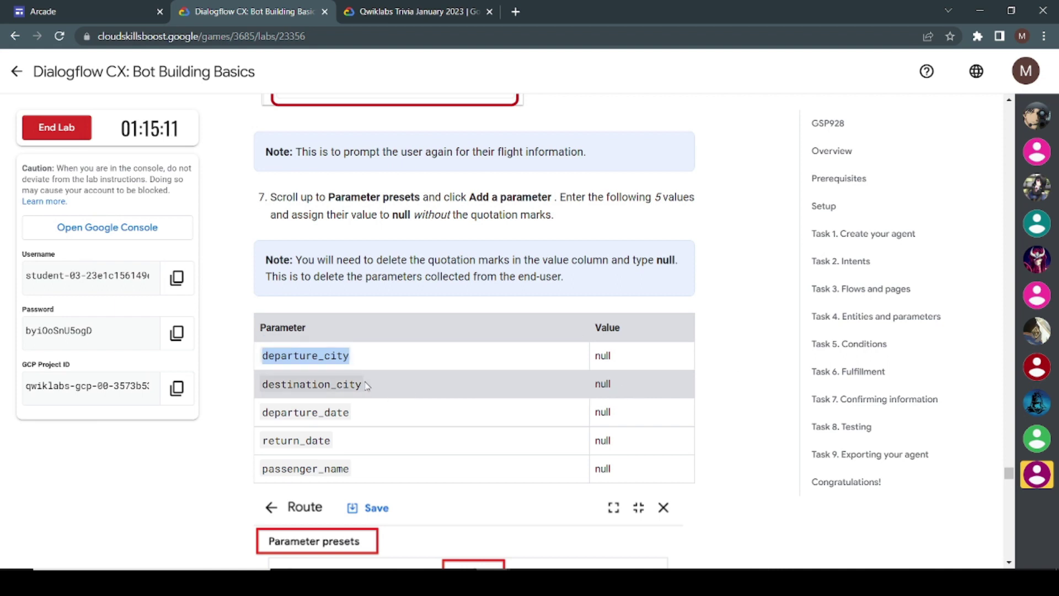
left_click_drag(367, 385, 263, 389)
key("ctrl+c")
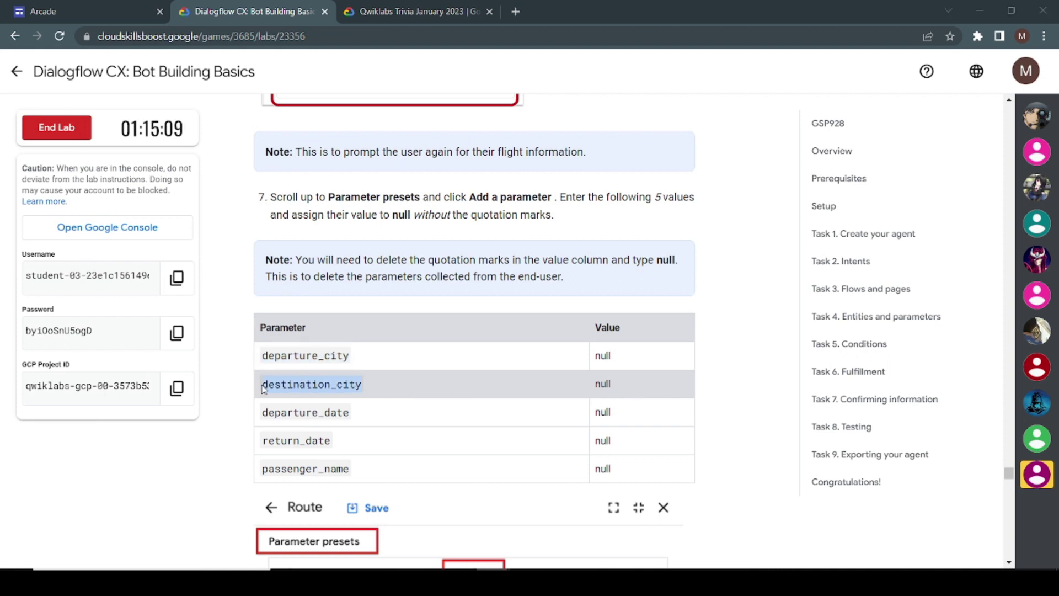
key("alt+Tab")
left_click(783, 459)
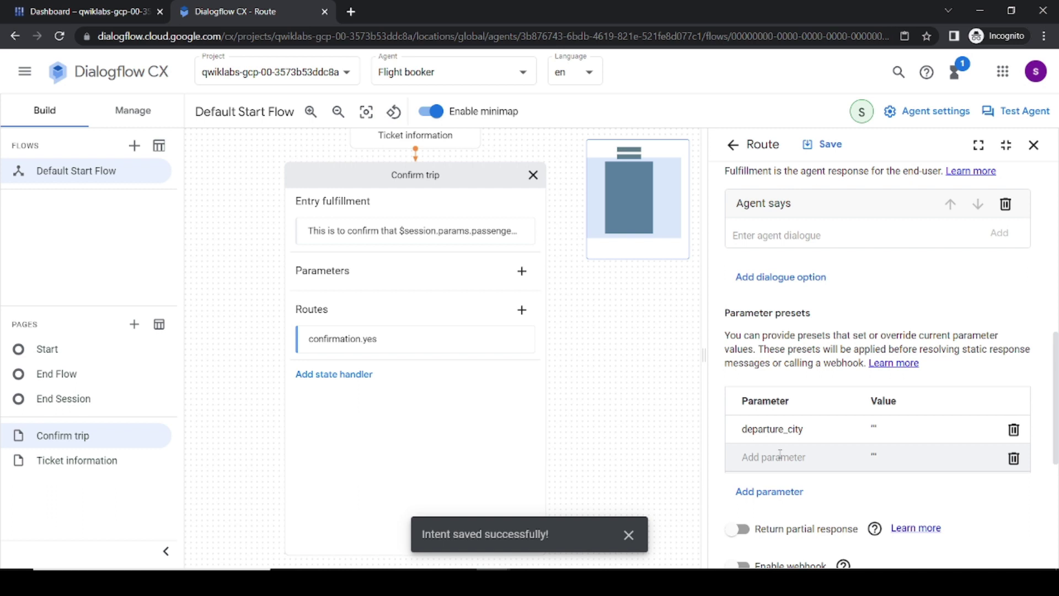
key("ctrl+v")
Step: Add a third parameter preset named departure_date, copied from the lab's table, to the route
key("alt+Tab")
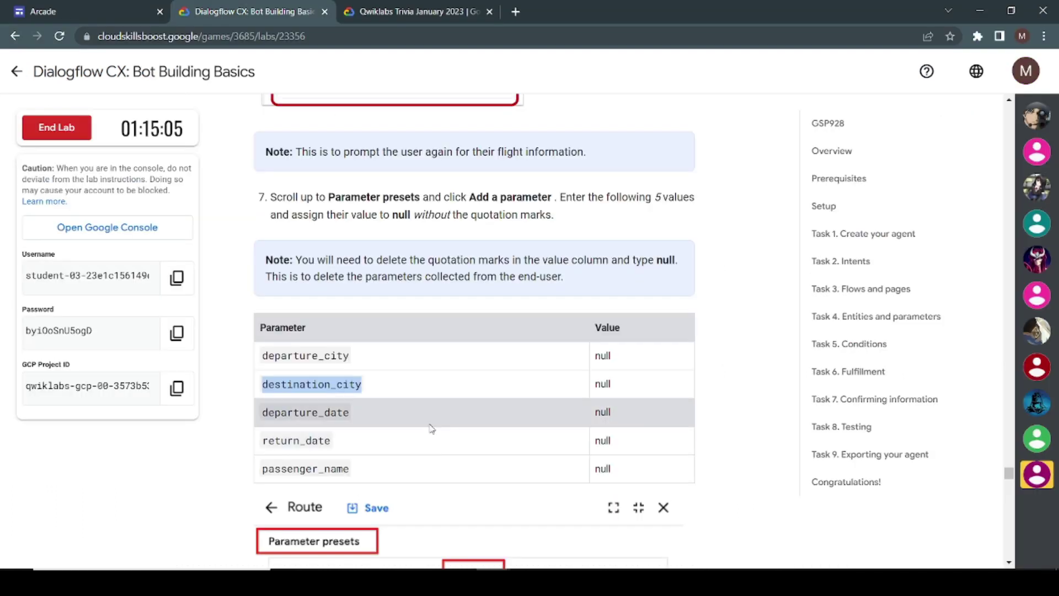
left_click_drag(350, 412, 270, 412)
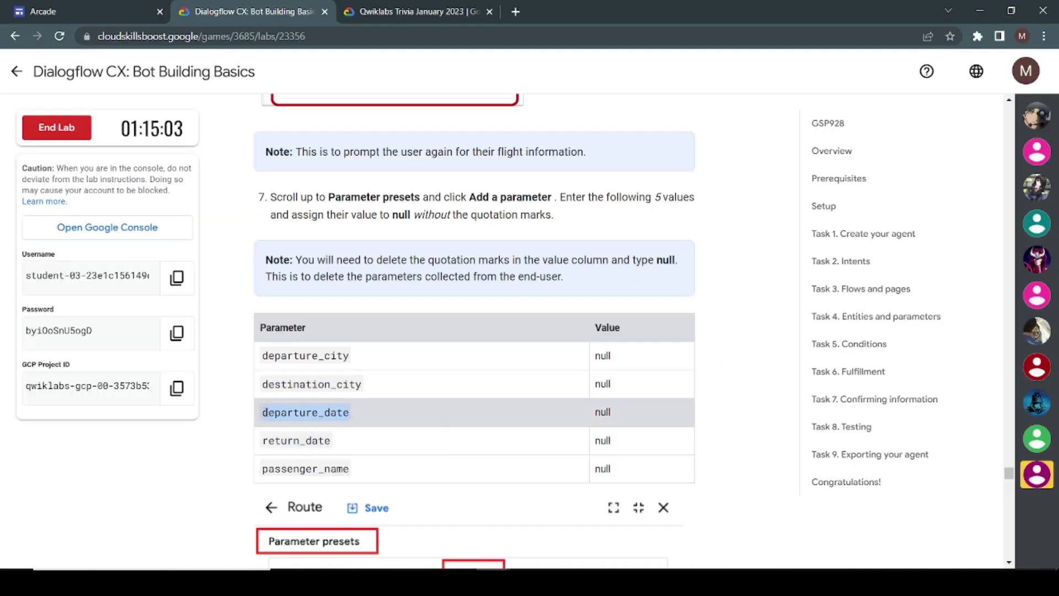
key("alt+Tab")
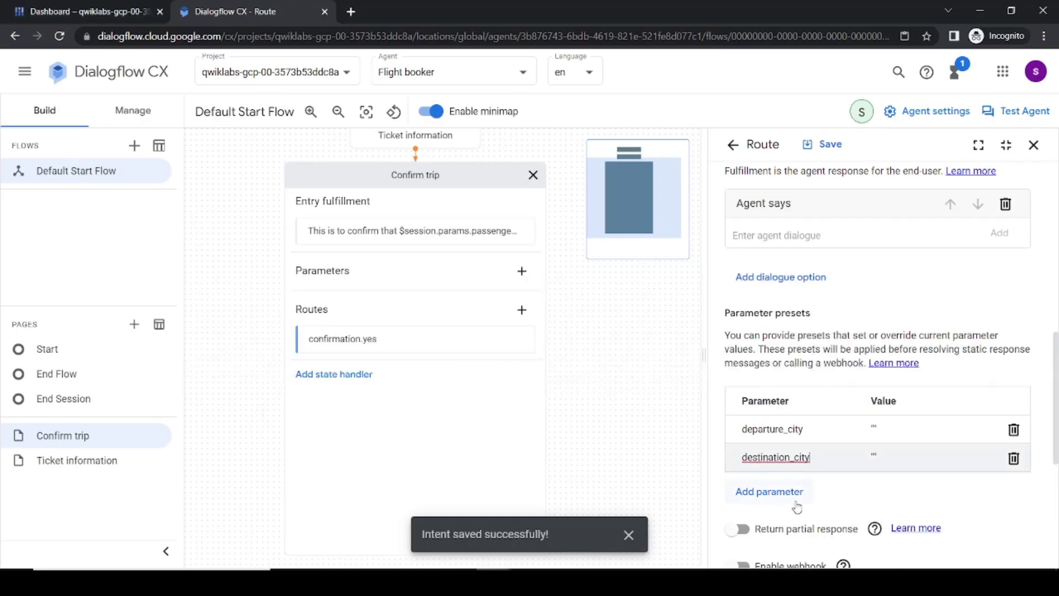
left_click(775, 489)
type("departure_date")
Step: Add a fourth parameter preset named return_date from the lab's table to the route, and return to the lab
key("alt+Tab")
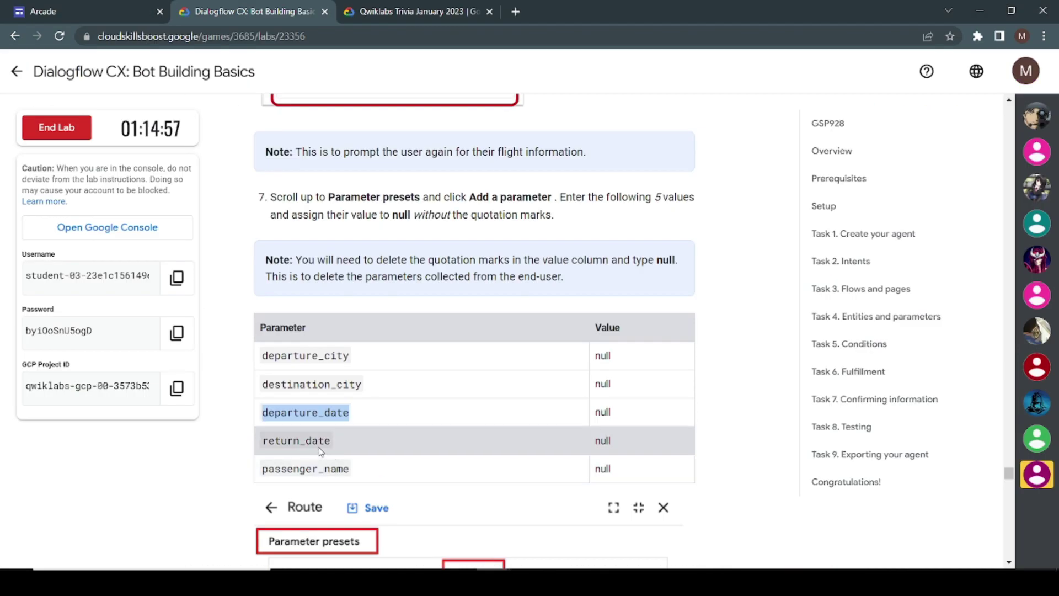
left_click_drag(338, 445, 275, 440)
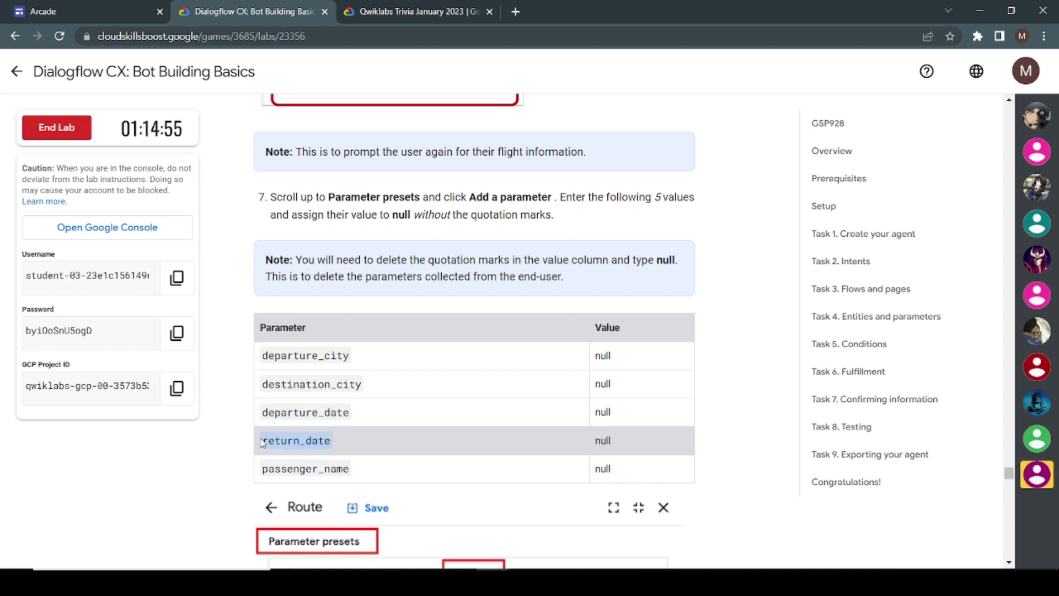
key("alt+Tab")
left_click(771, 521)
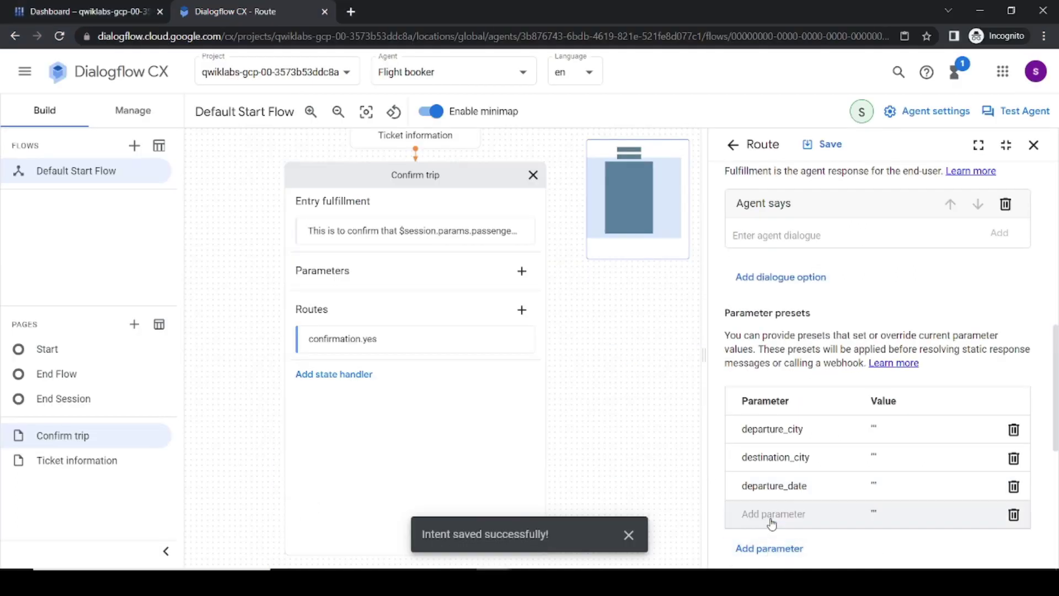
type("return_date")
key("alt+Tab")
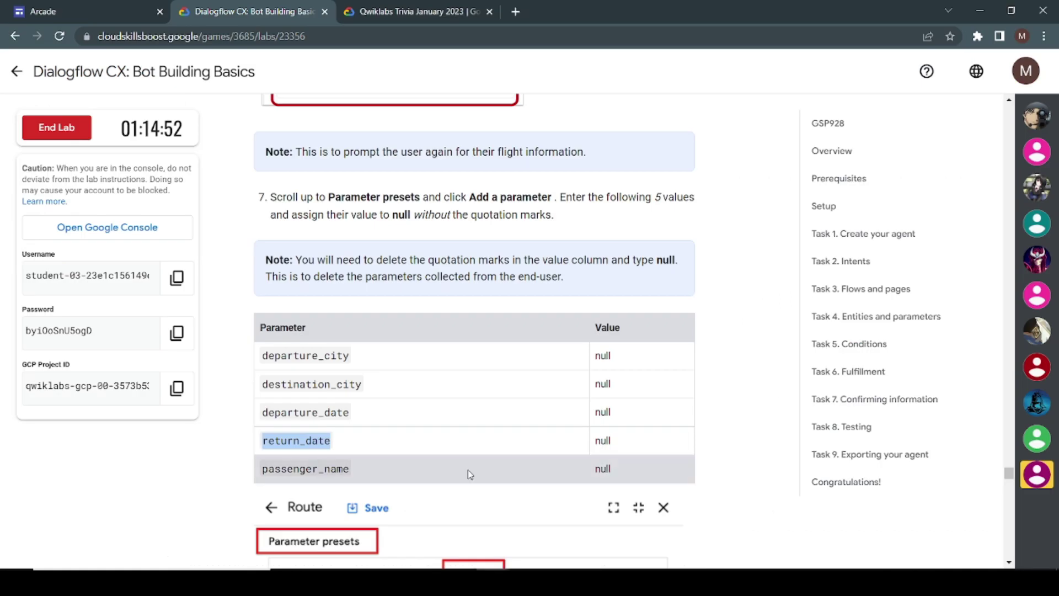
Step: Add a fifth parameter preset named passenger_name, copied from the lab's table, to the confirmation.no route
left_click(353, 473)
left_click_drag(351, 471, 274, 468)
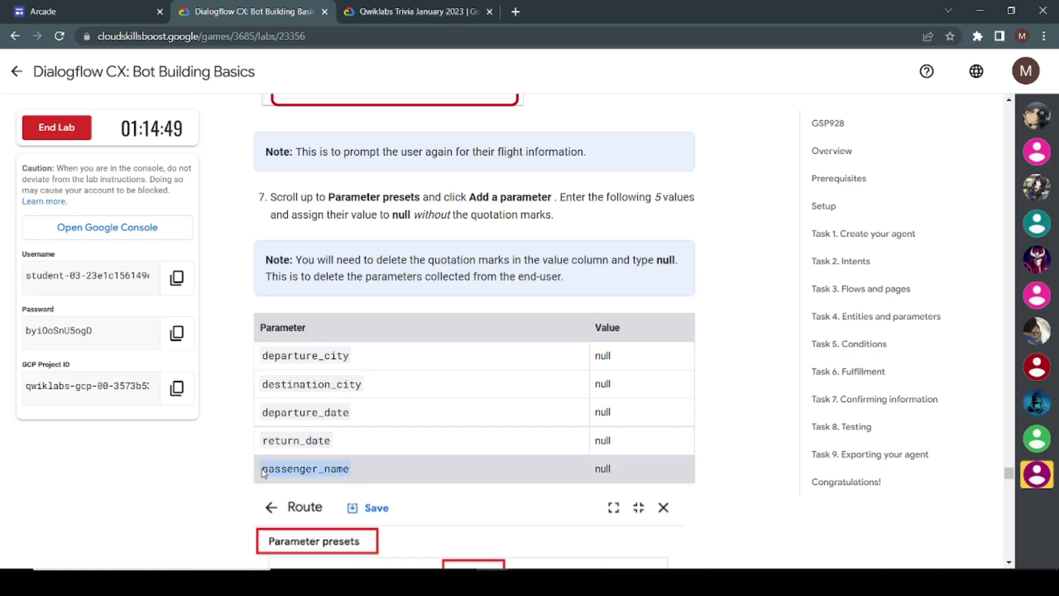
key("alt+Tab")
left_click(761, 552)
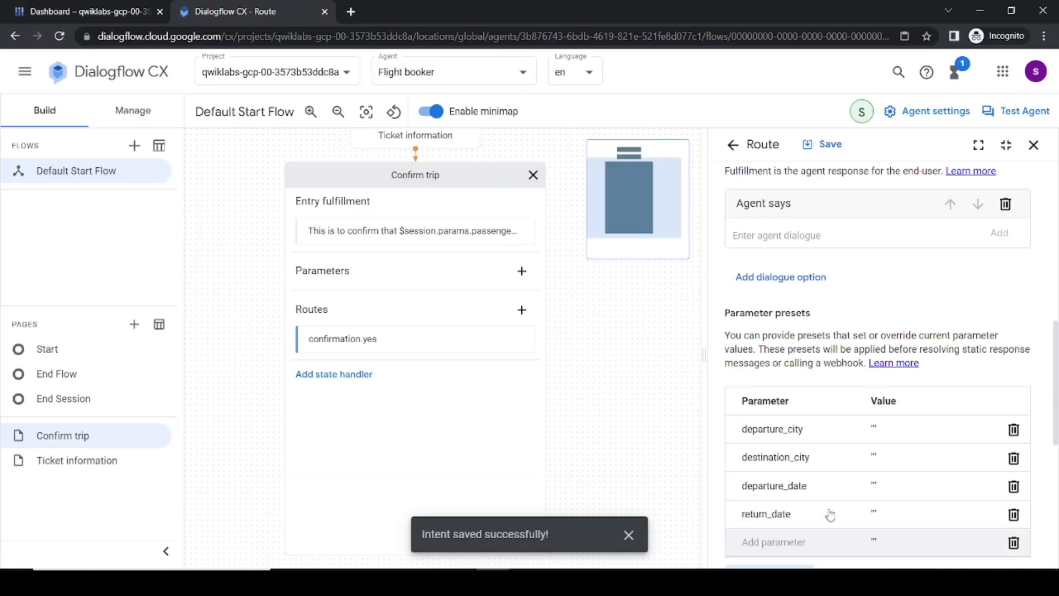
scroll(839, 468, "down", 2)
type("passenger_name")
Step: Set the departure_city preset's value to null without quotation marks, copied from the lab's table
key("alt+Tab")
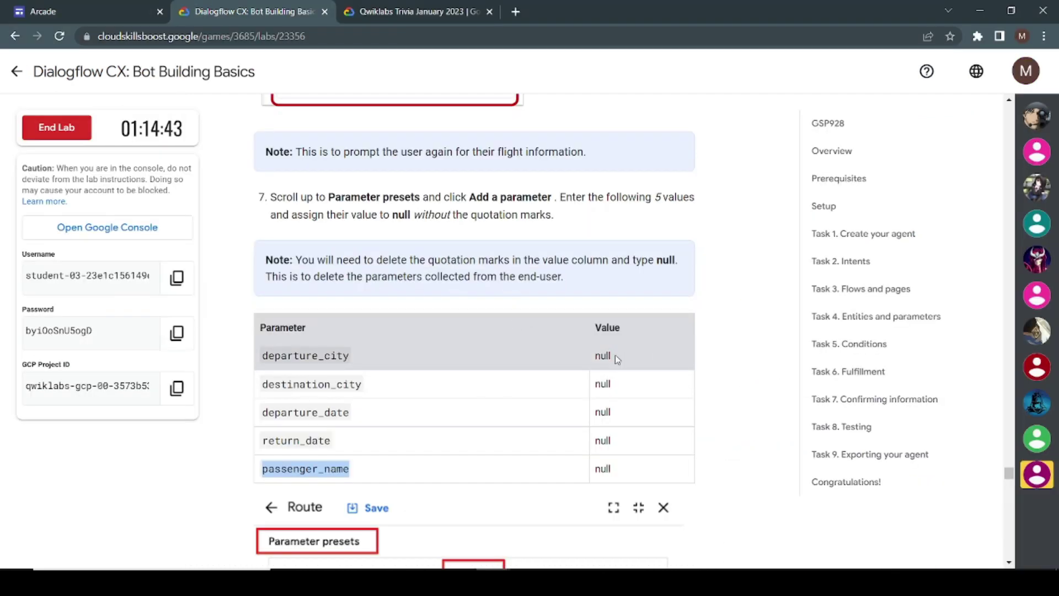
left_click_drag(614, 355, 594, 359)
key("ctrl+c")
key("alt+Tab")
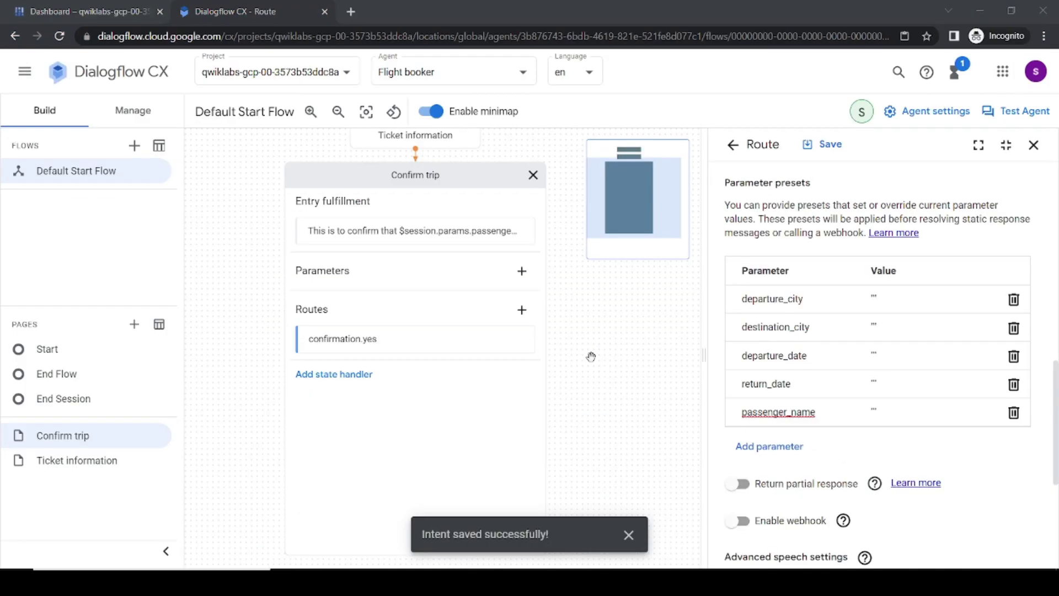
double_click(869, 300)
key("ctrl+v")
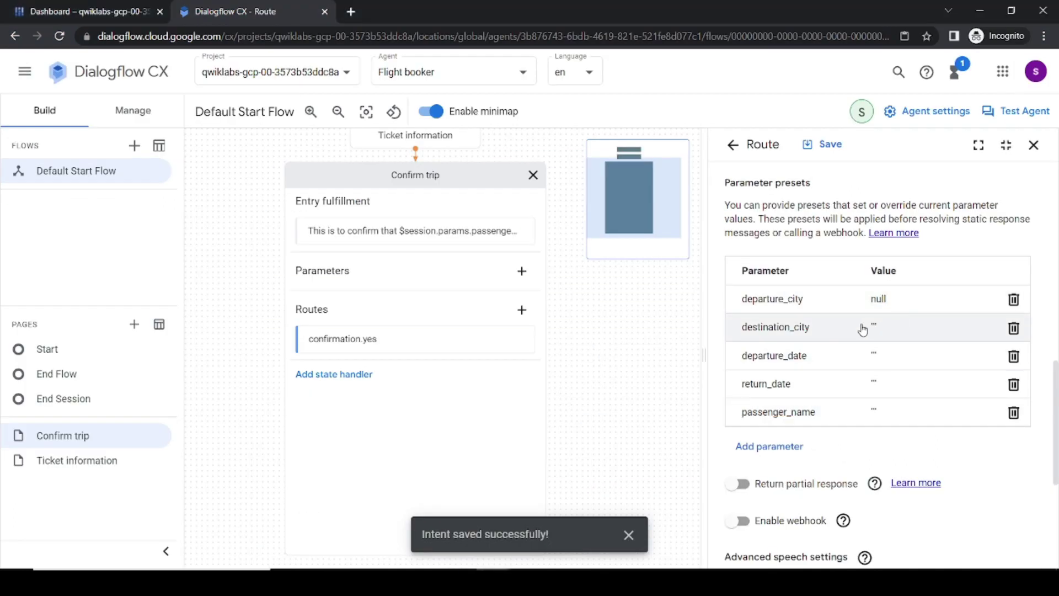
Step: Set the destination_city, departure_date, return_date and passenger_name preset values to null without quotation marks
double_click(874, 326)
key("ctrl+v")
left_click(898, 359)
key("ctrl+v")
double_click(872, 385)
key("ctrl+v")
double_click(864, 417)
key("ctrl+v")
Step: Save the confirmation.no route as the lab instructs, and close it and the Confirm trip page to return to the flow view
key("alt+Tab")
scroll(574, 380, "down", 6)
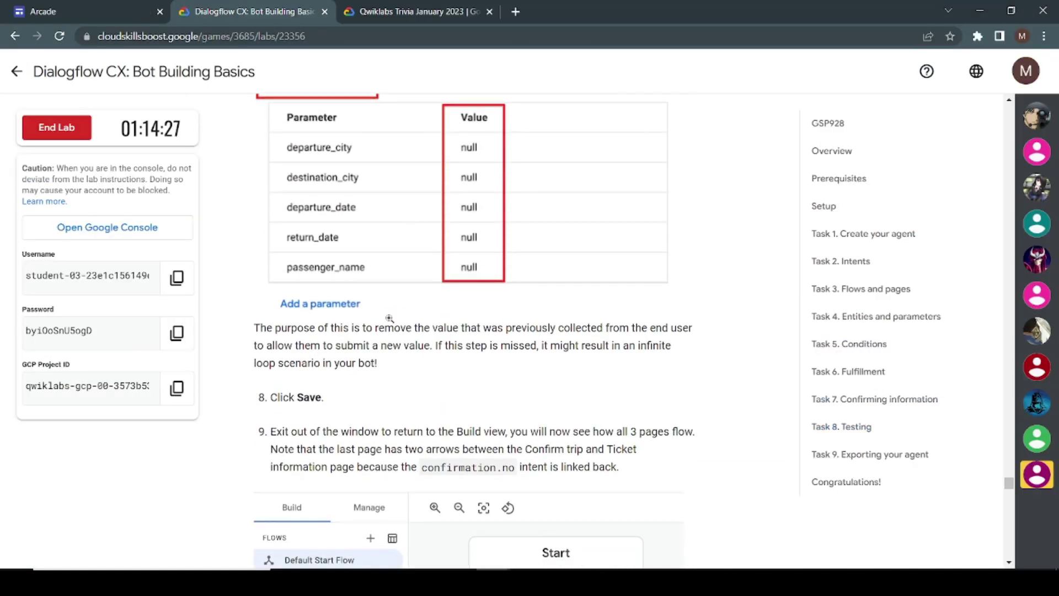
scroll(356, 326, "down", 4)
key("alt+Tab")
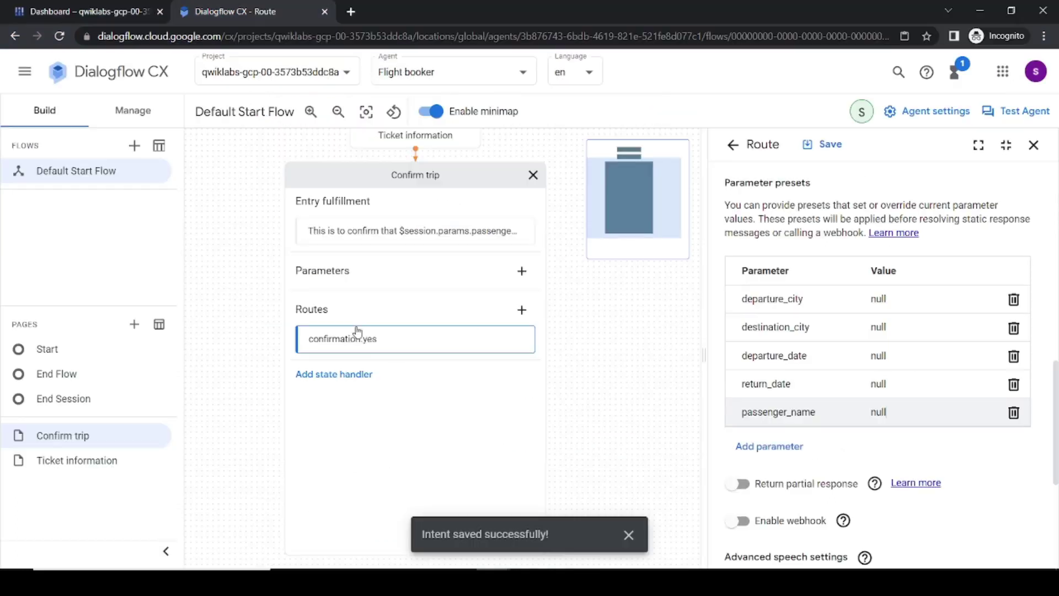
left_click(819, 155)
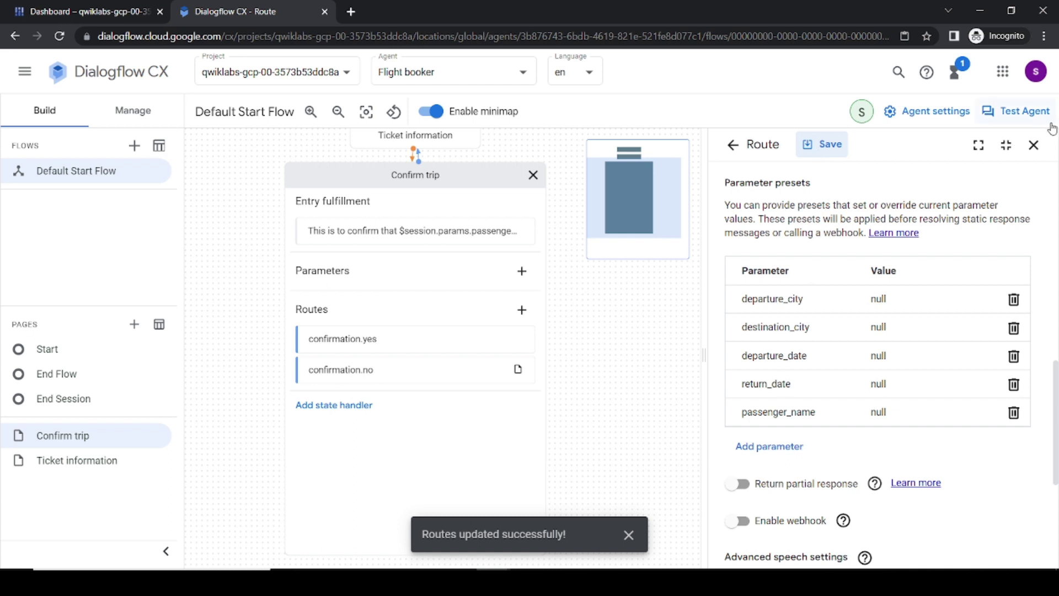
left_click(1034, 145)
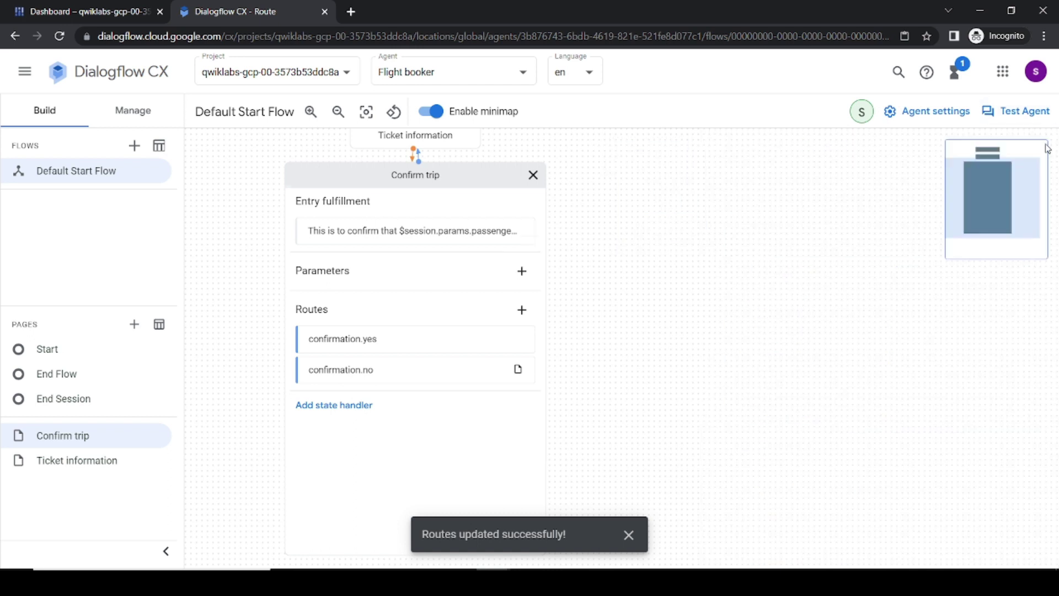
left_click(532, 175)
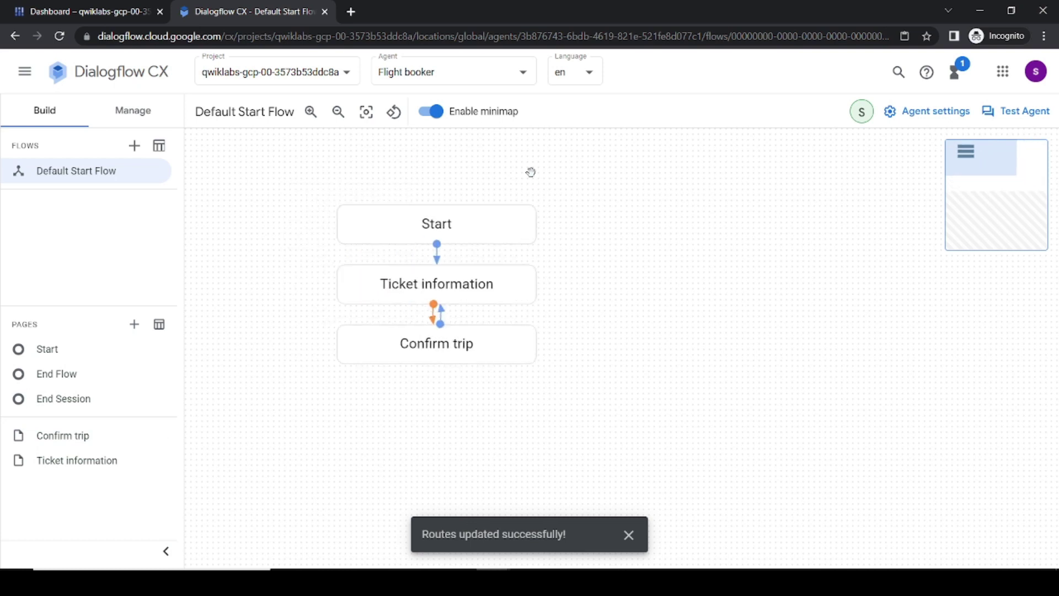
Step: Read the lab's Task 8 testing instructions and open the agent simulator for the Flight booker agent
key("alt+Tab")
scroll(538, 324, "down", 10)
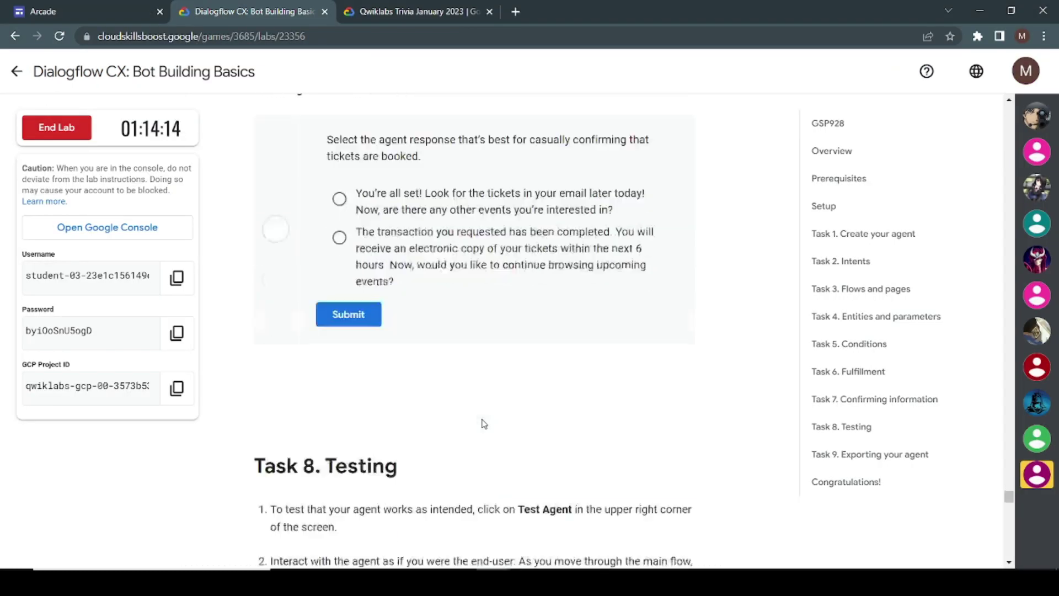
scroll(483, 419, "down", 3)
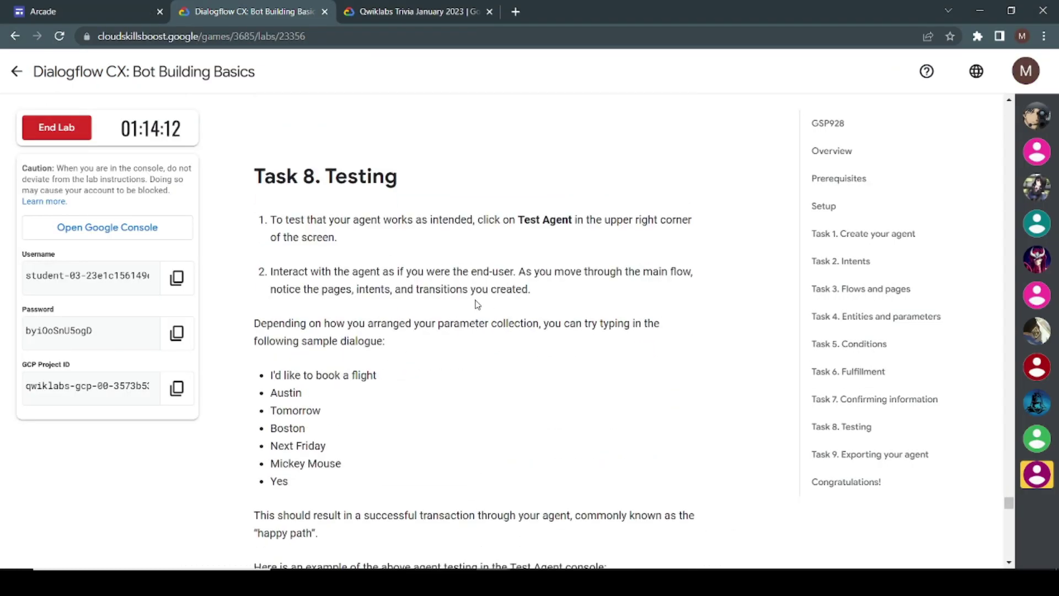
key("alt+Tab")
left_click(993, 112)
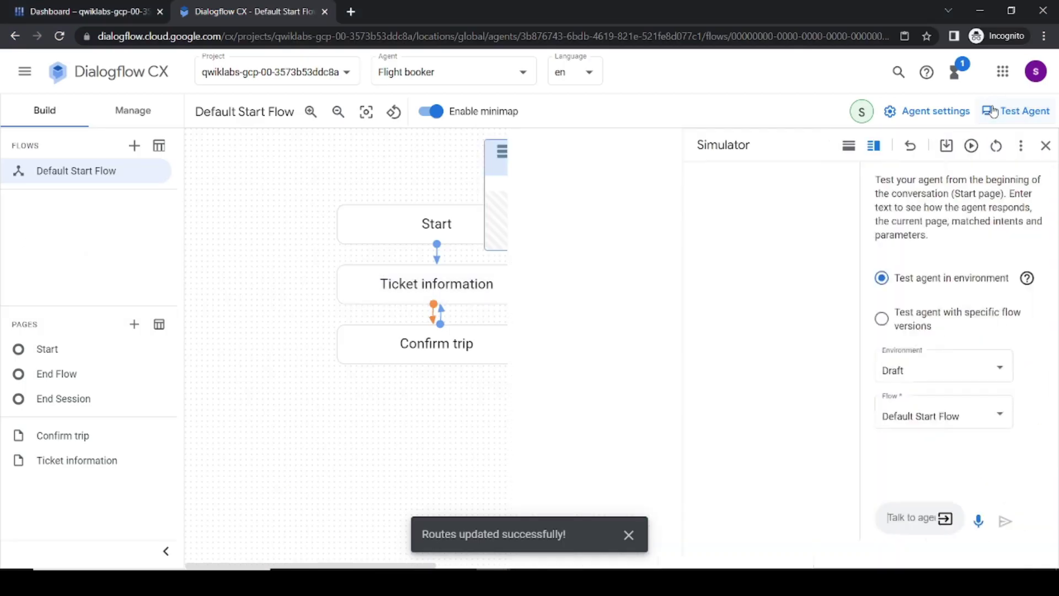
Step: Send the lab's first sample phrase, "I'd like to book a flight", to the agent in the simulator
key("alt+Tab")
scroll(469, 348, "down", 1)
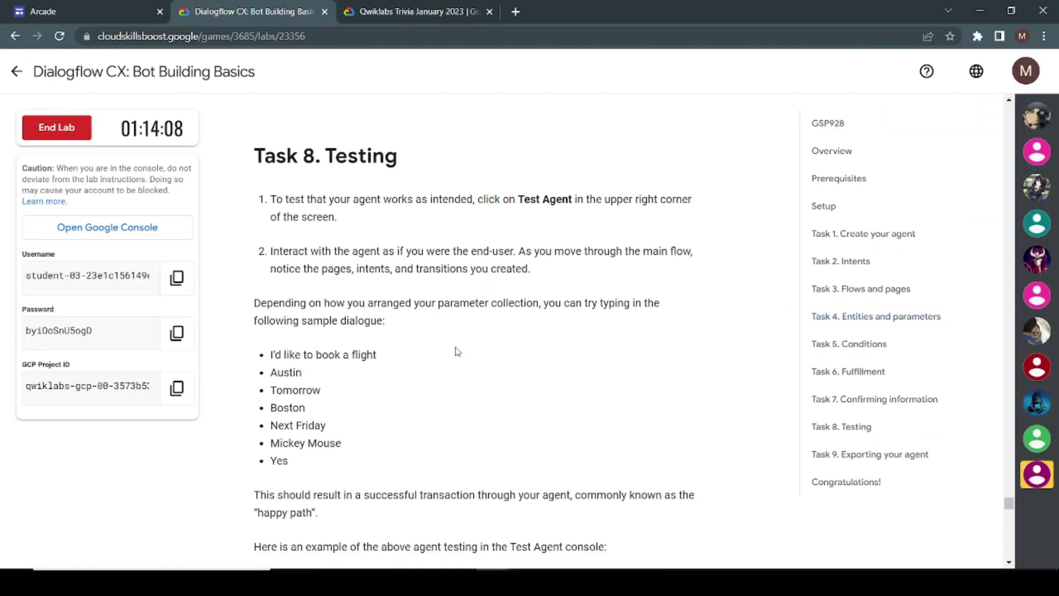
left_click_drag(533, 188, 534, 252)
scroll(371, 352, "down", 1)
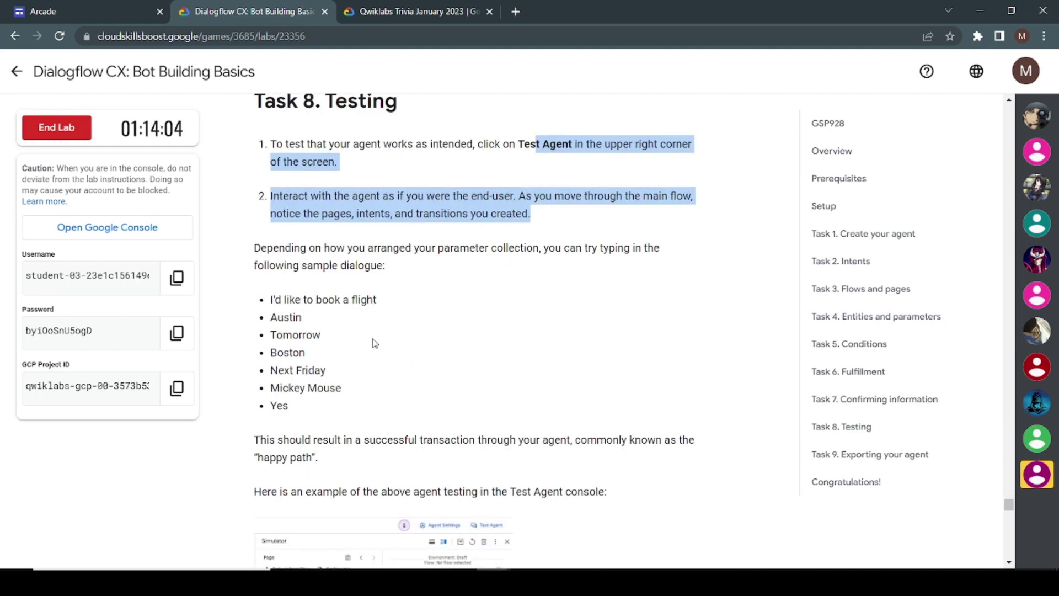
left_click(378, 305)
left_click_drag(377, 303, 272, 300)
key("ctrl+c")
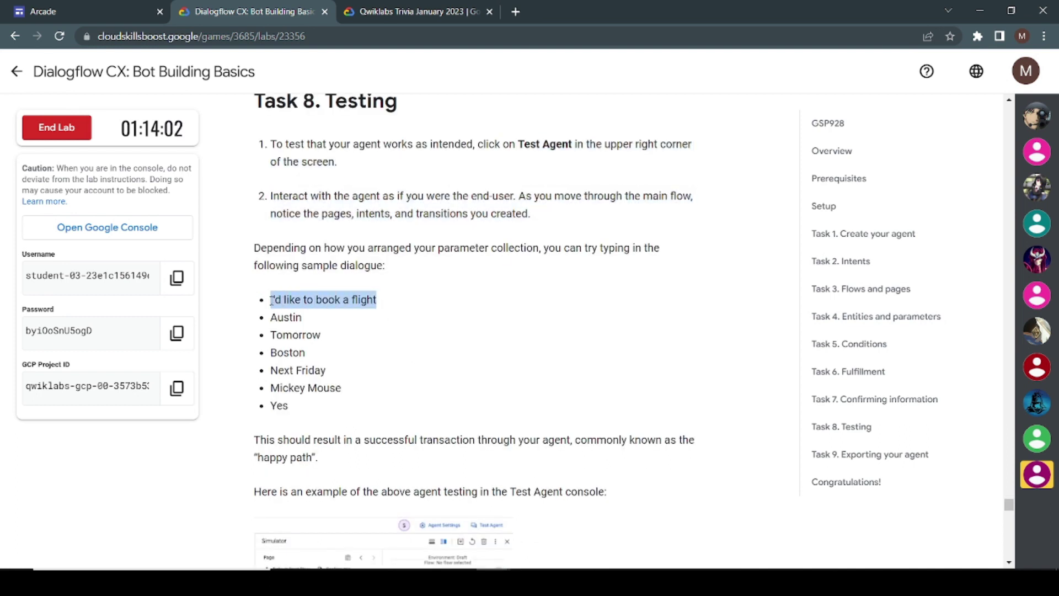
key("alt+Tab")
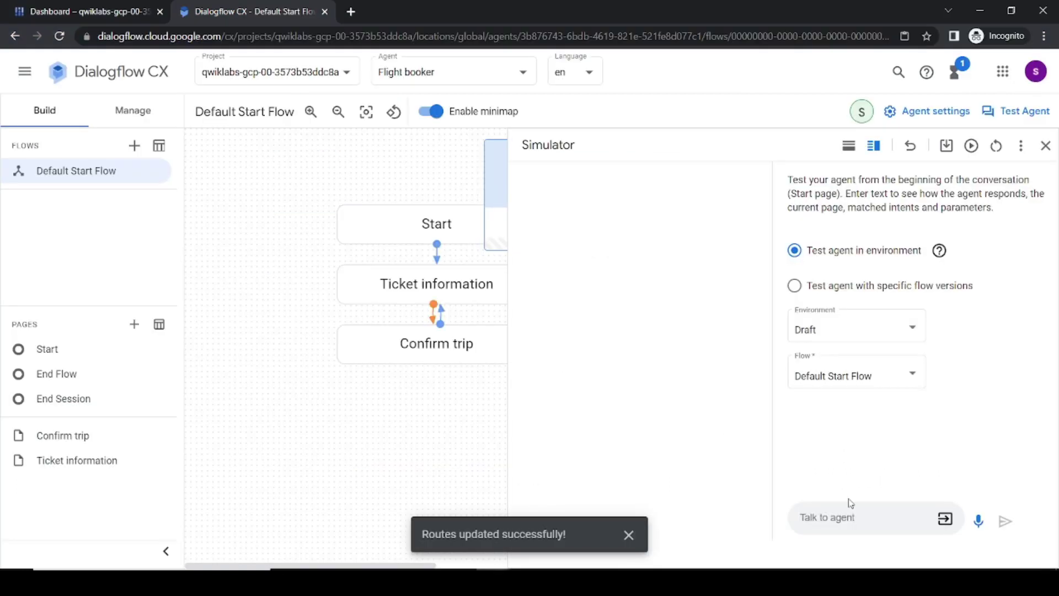
key("ctrl+v")
key("Return")
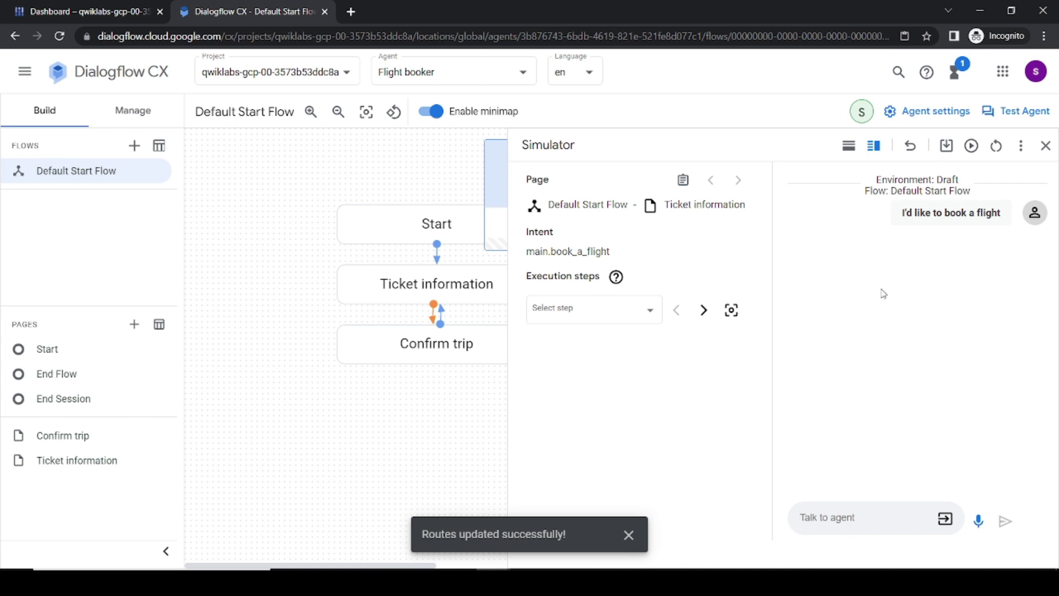
Step: Dismiss the save notification and send "I'd like to book a flight" to the agent a second time
left_click(859, 516)
key("alt+Tab")
left_click(628, 535)
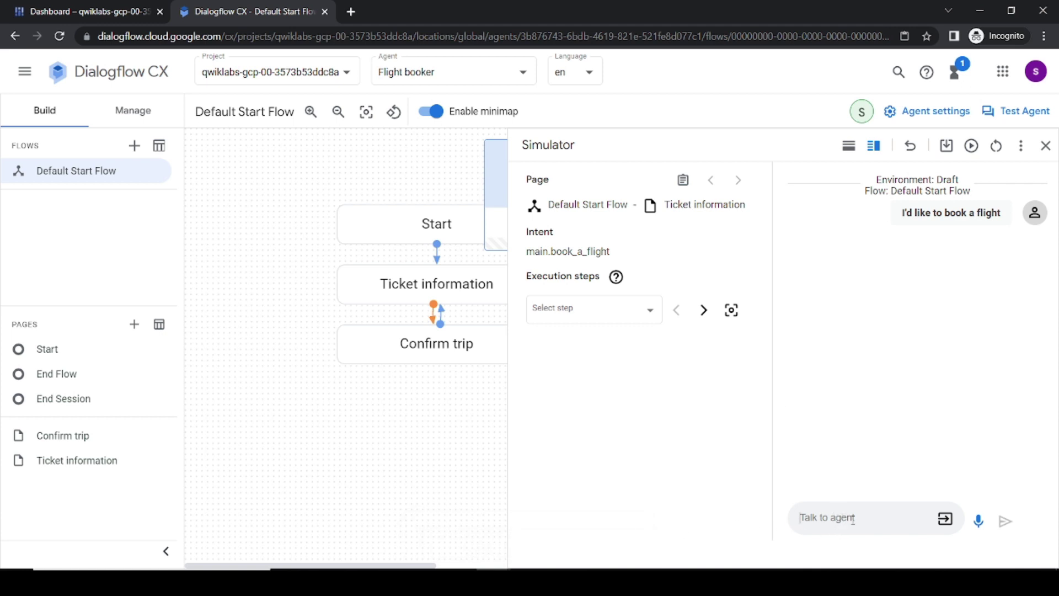
key("ctrl+v")
key("Return")
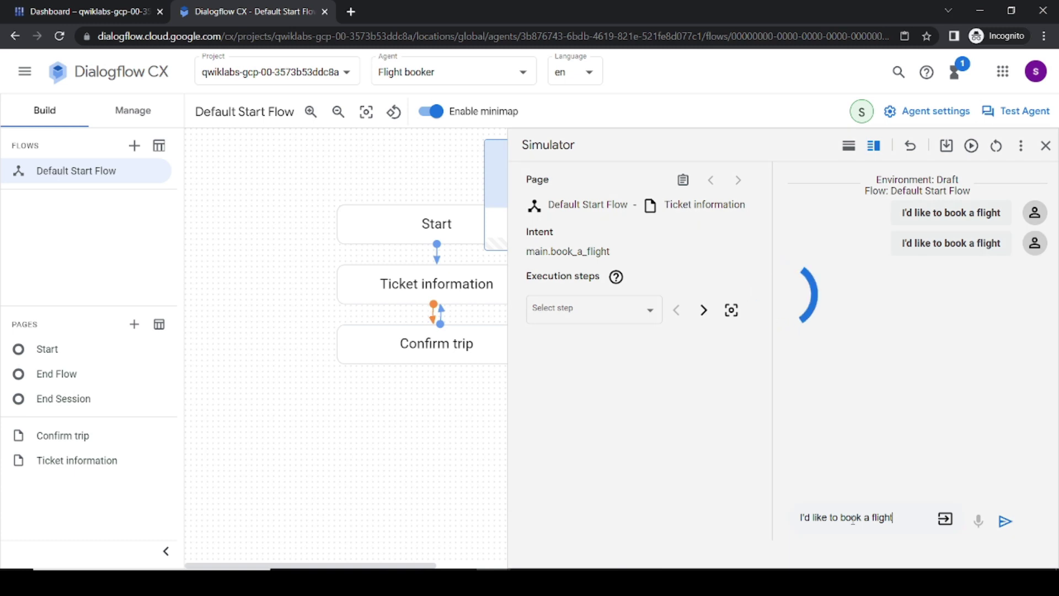
Step: Reopen the simulator for a fresh conversation and send "I'd like to book a flight", copied again from the lab, to the agent
left_click(1045, 146)
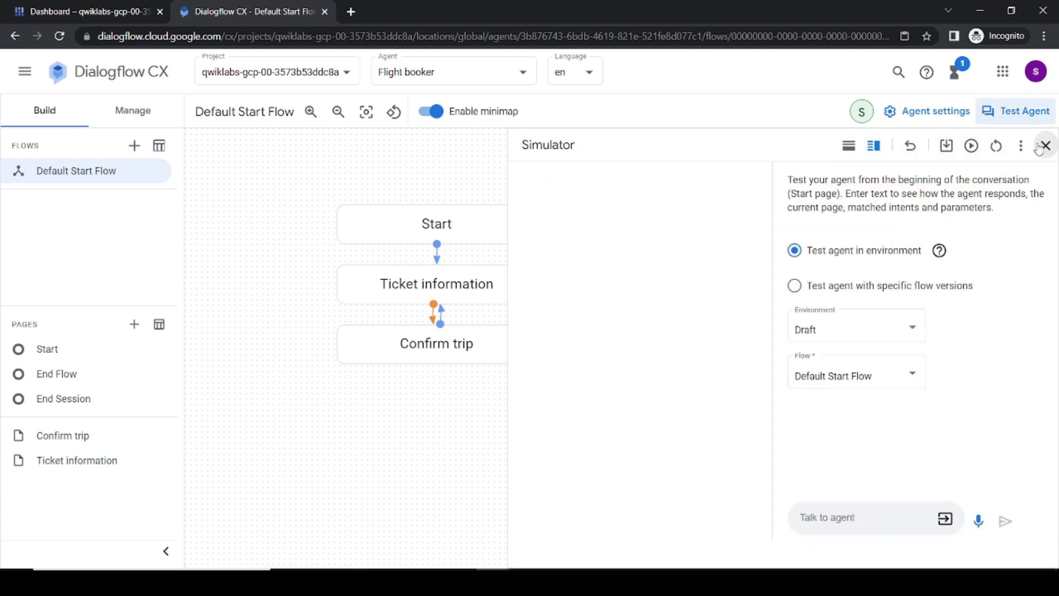
left_click(1009, 109)
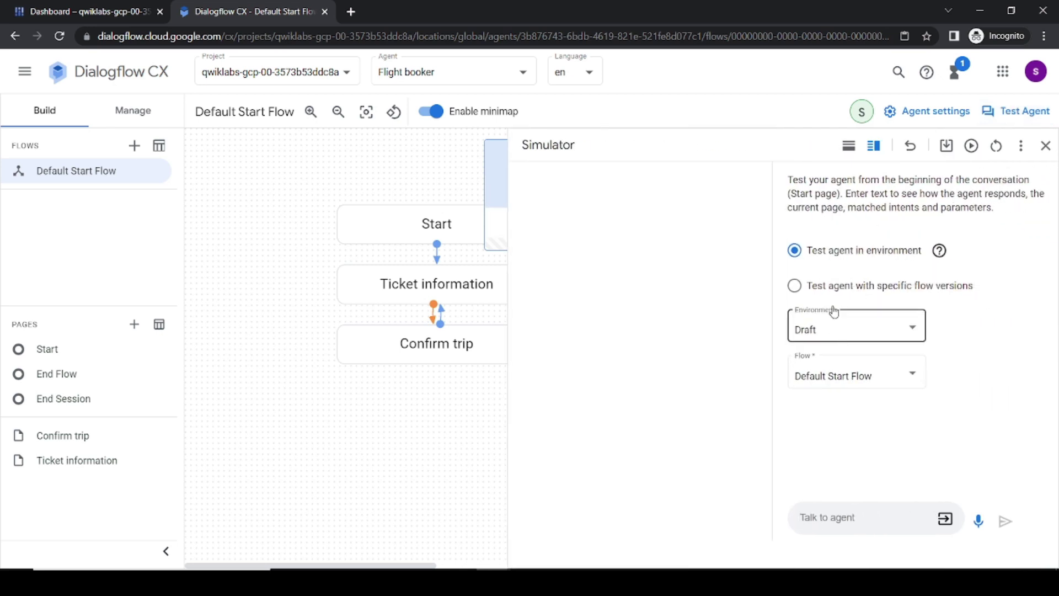
key("alt+Tab")
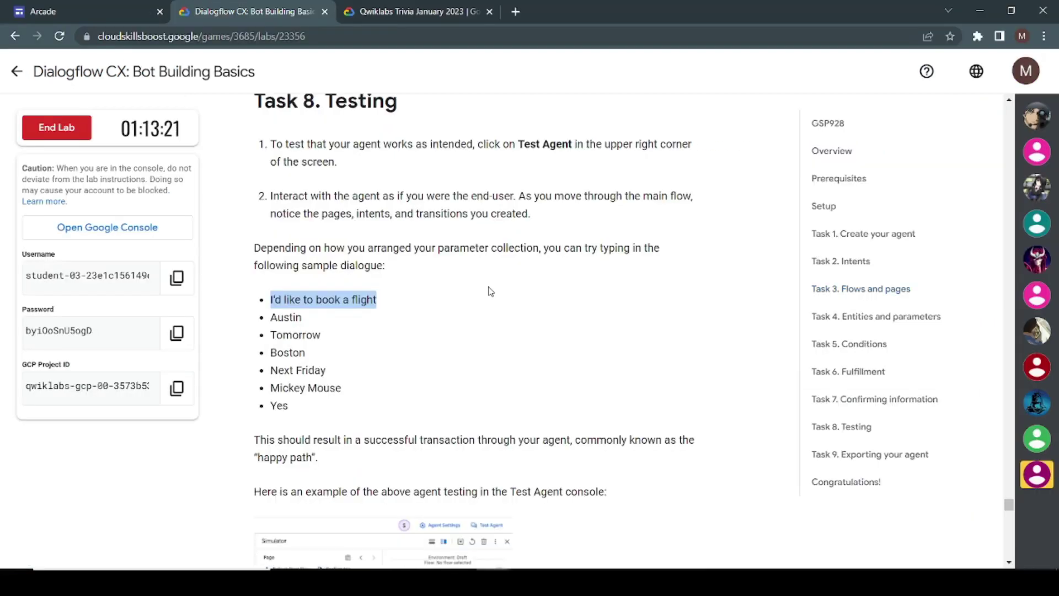
scroll(490, 291, "up", 1)
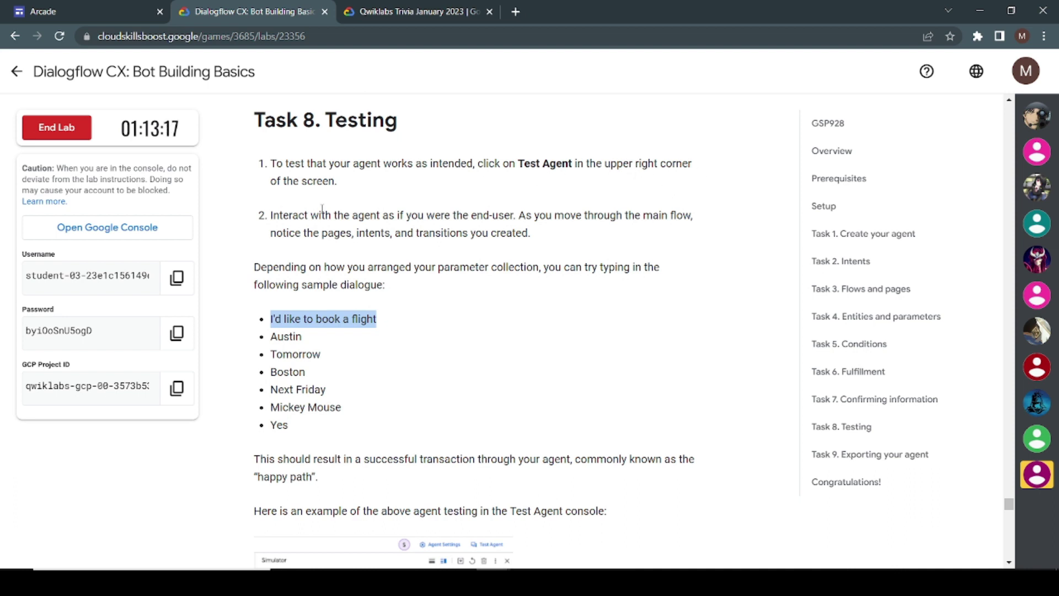
right_click(311, 319)
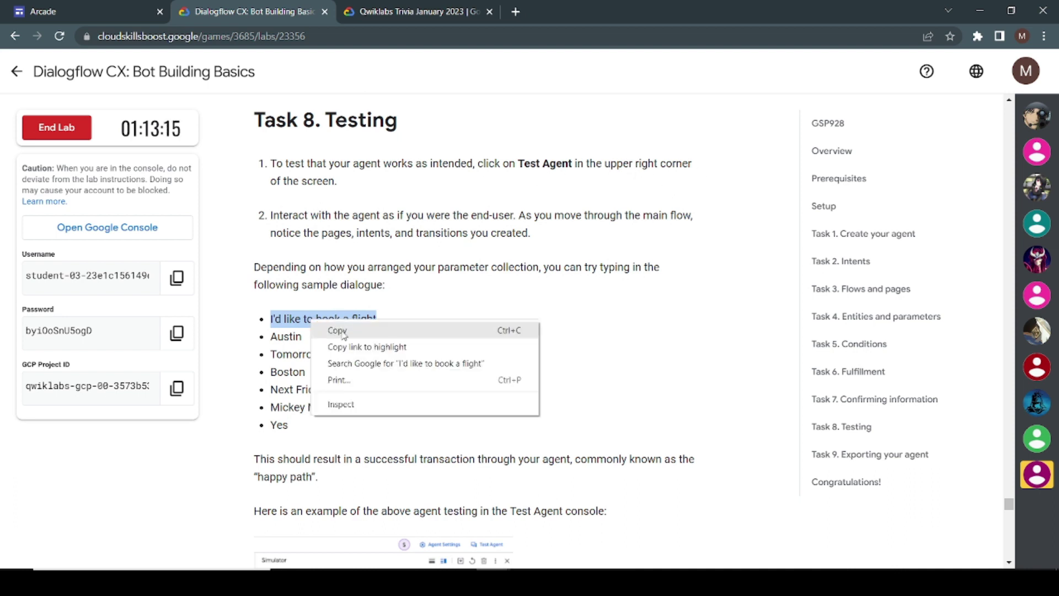
left_click(344, 330)
key("alt+Tab")
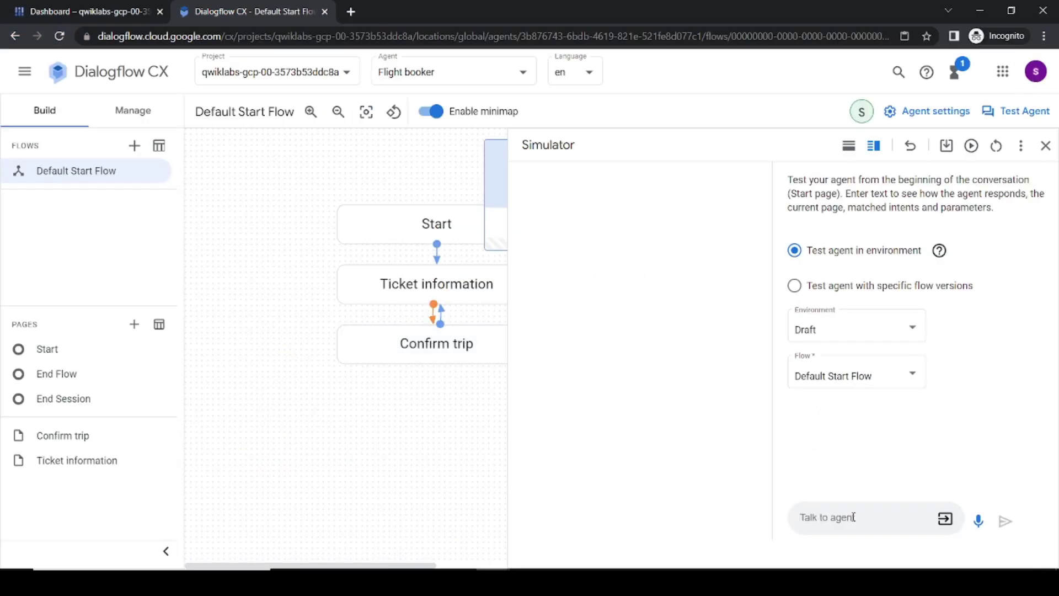
key("ctrl+v")
left_click(1004, 521)
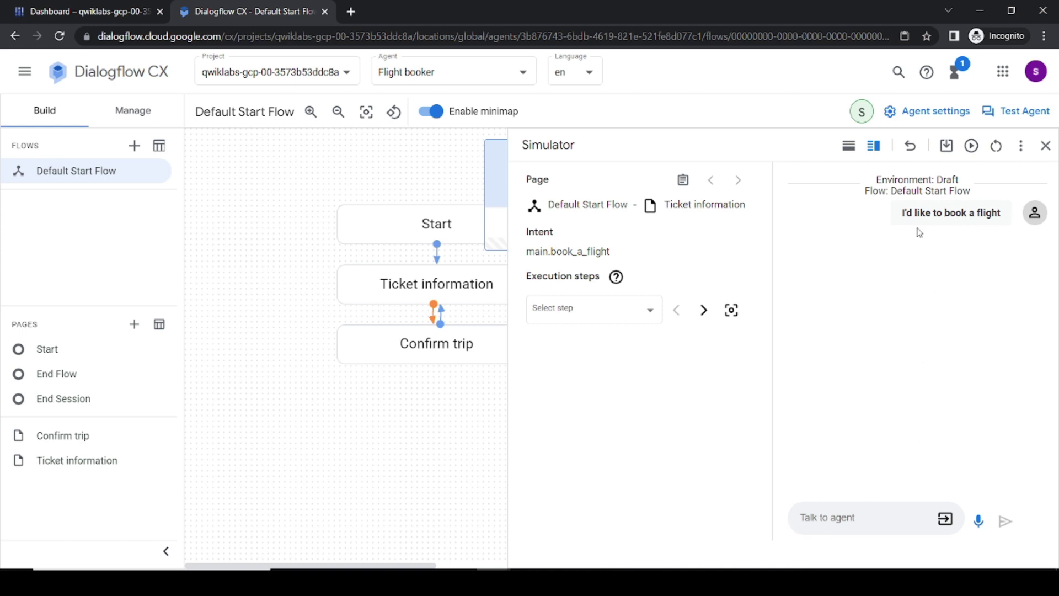
Step: Compare the agent's simulator conversation and page flow with the lab's sample test dialogue and three-page flow diagram
triple_click(890, 282)
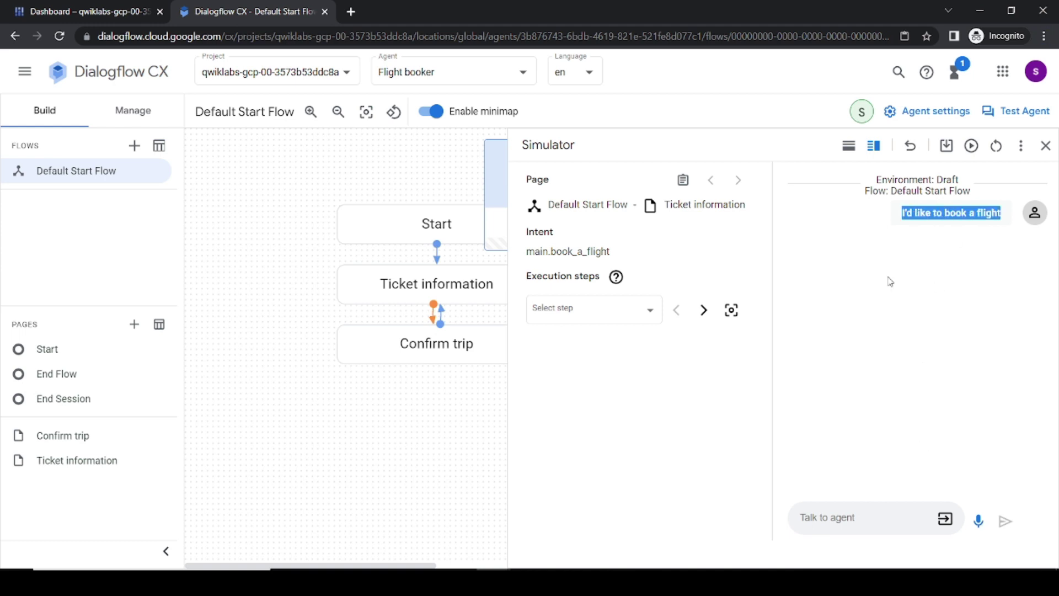
left_click(985, 298)
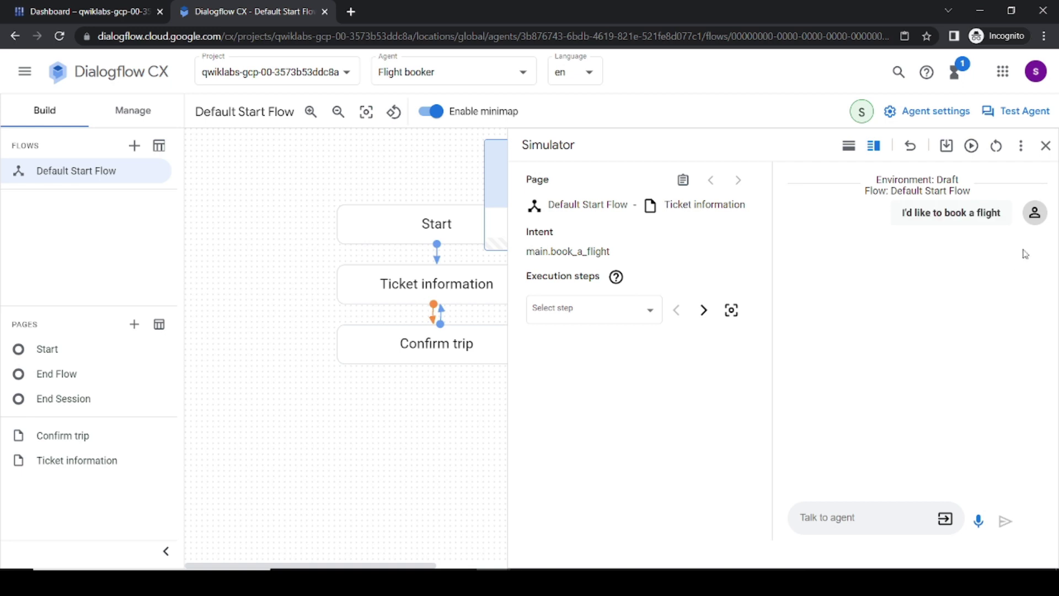
key("alt+Tab")
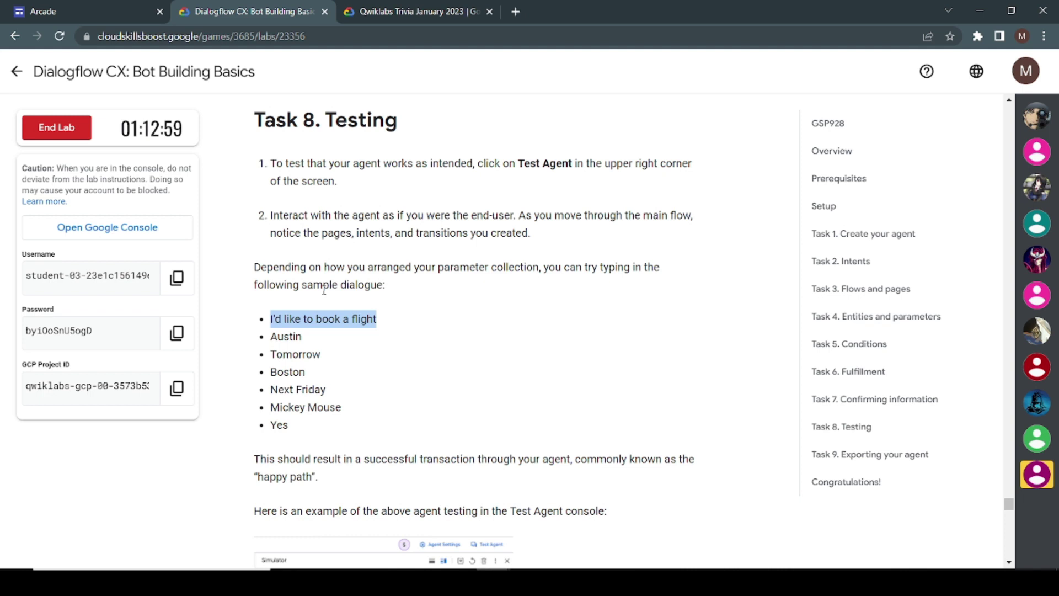
scroll(324, 290, "down", 5)
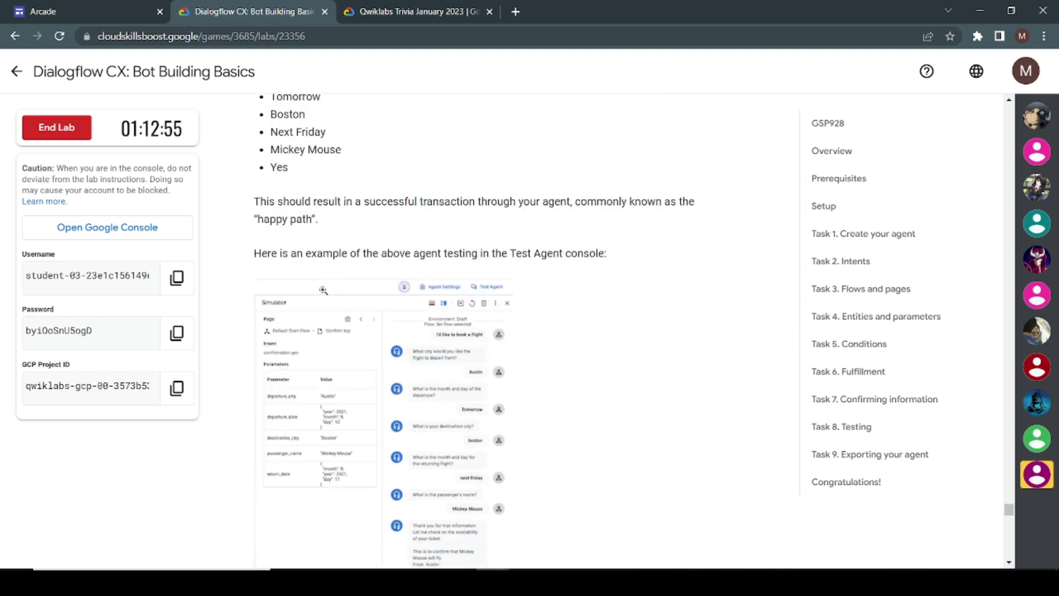
scroll(323, 291, "up", 2)
scroll(324, 293, "down", 2)
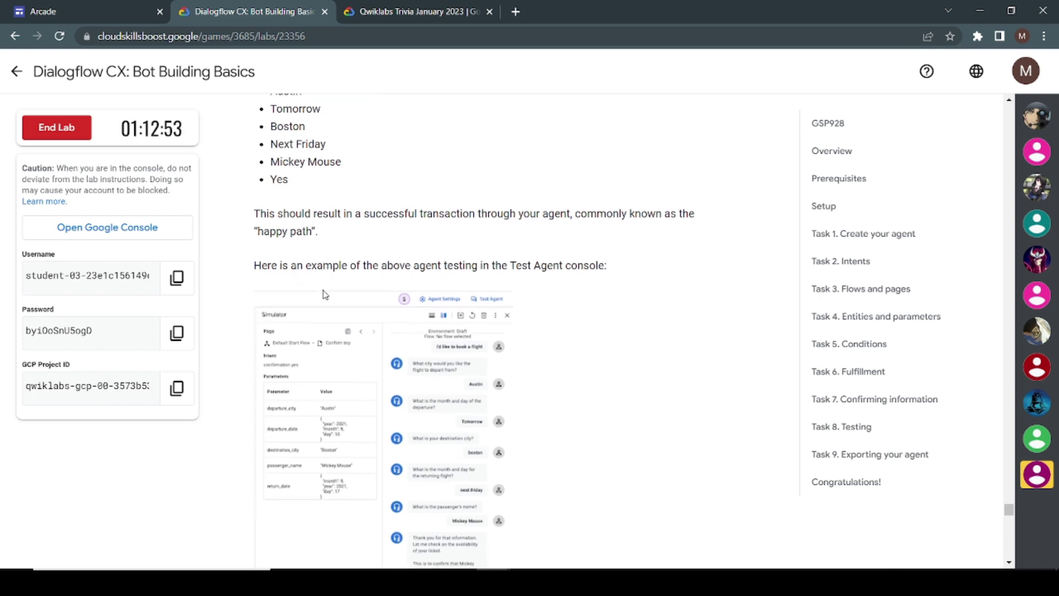
scroll(324, 292, "up", 18)
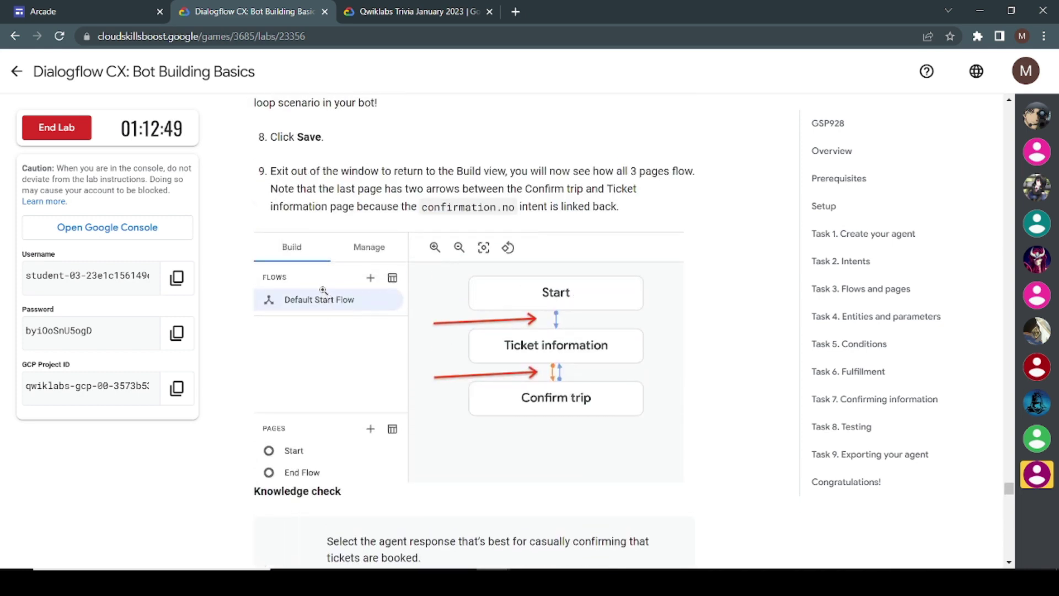
key("alt+Tab")
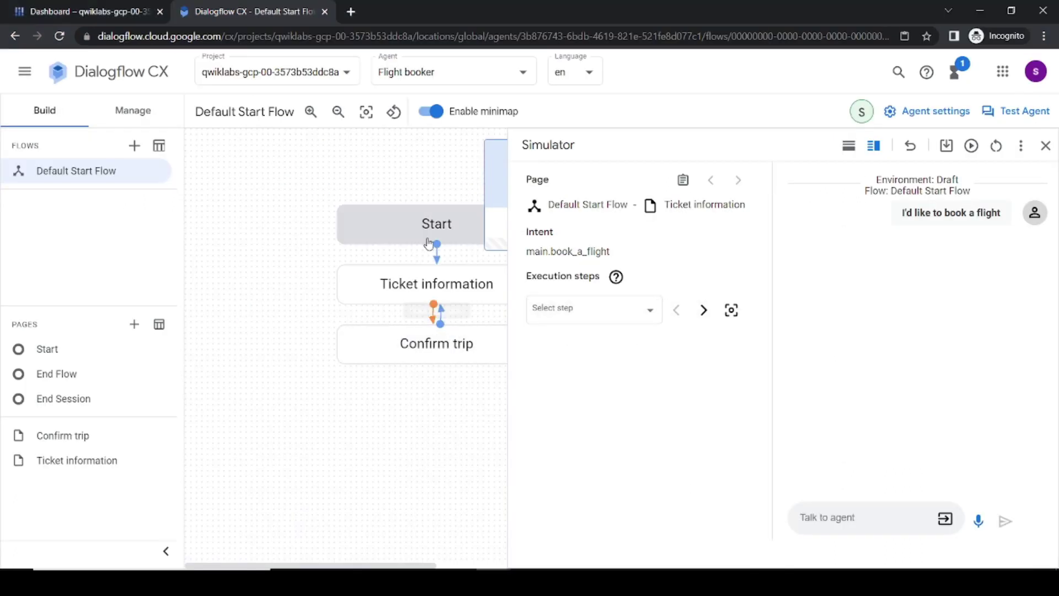
key("alt+Tab")
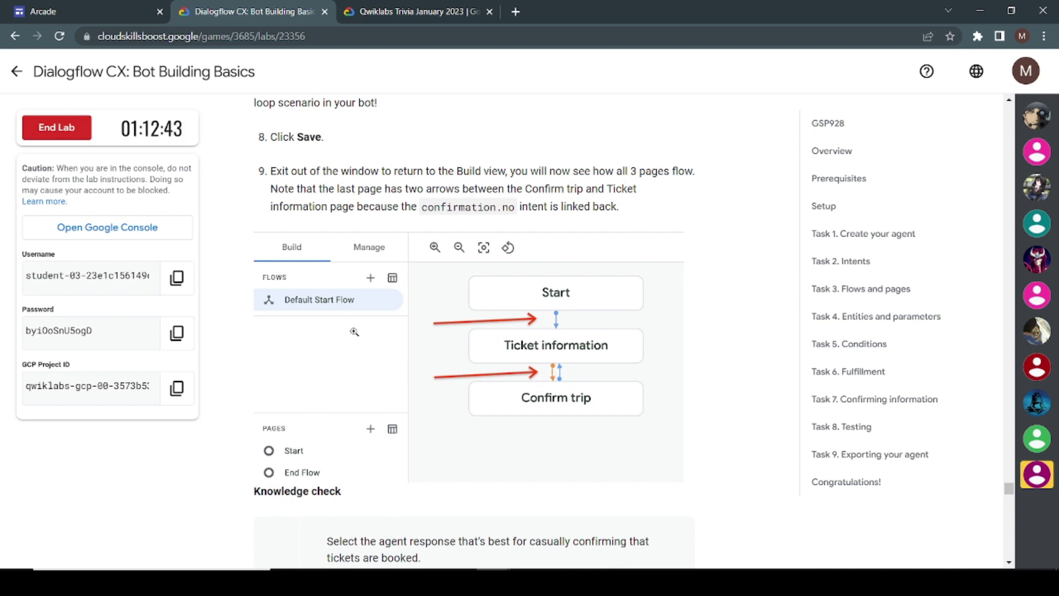
Step: Return to Dialogflow CX, close the simulator, reload the agent page and open the simulator again
key("alt+Tab")
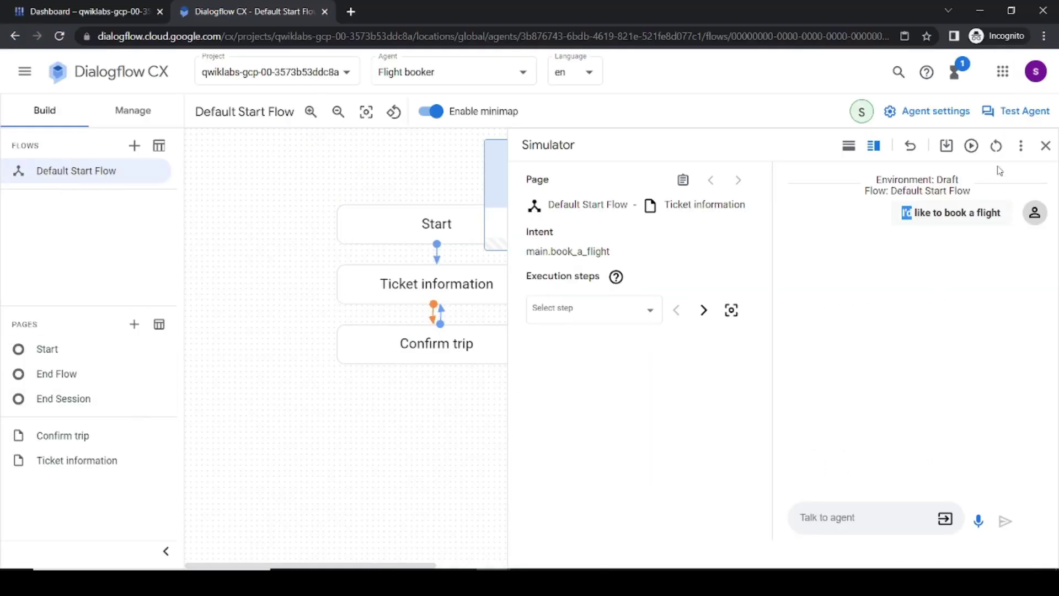
left_click(1045, 145)
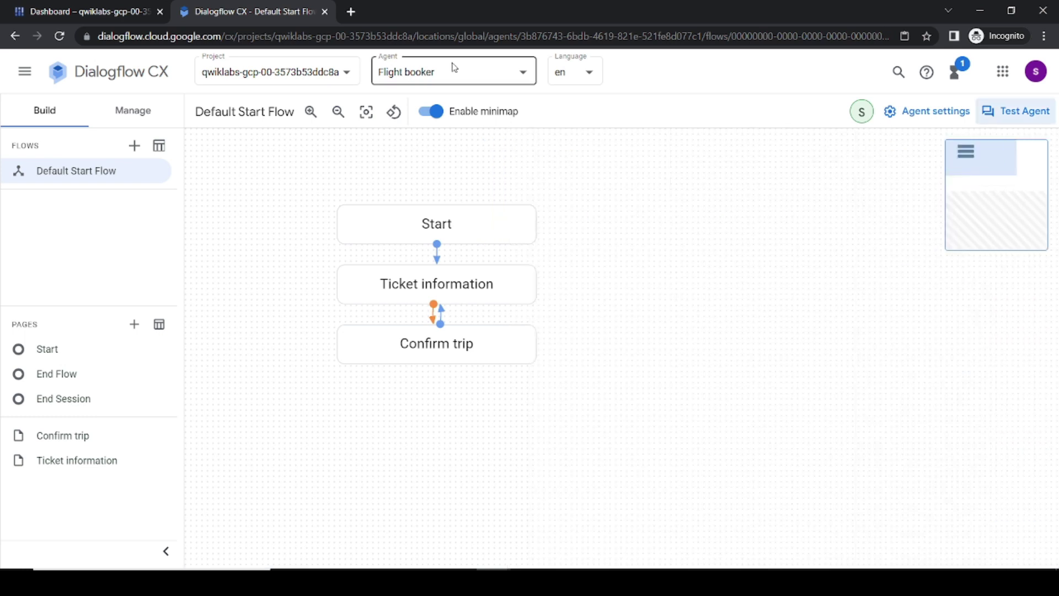
left_click(59, 39)
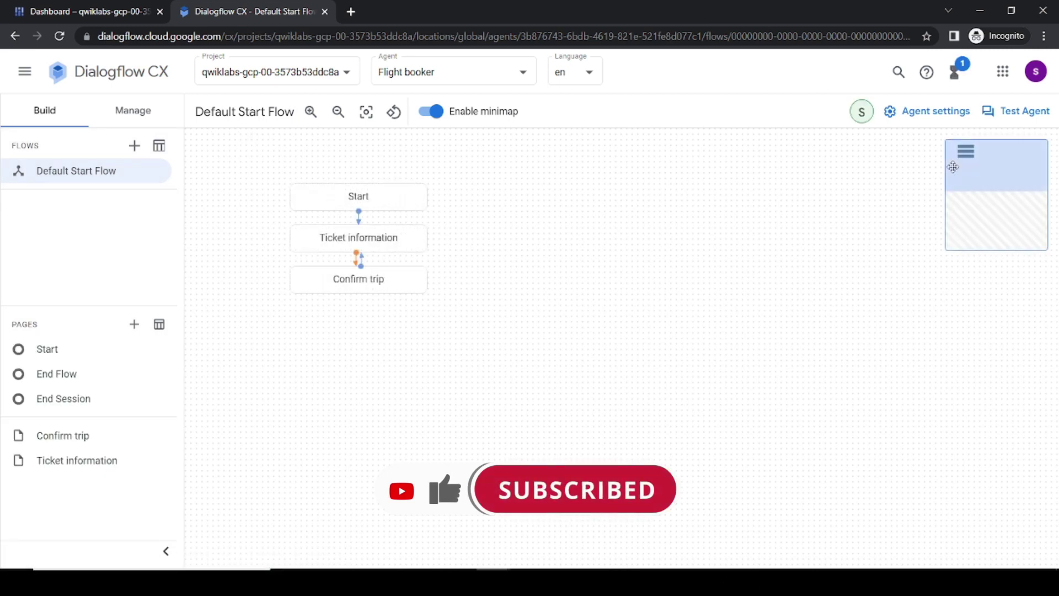
left_click(1027, 111)
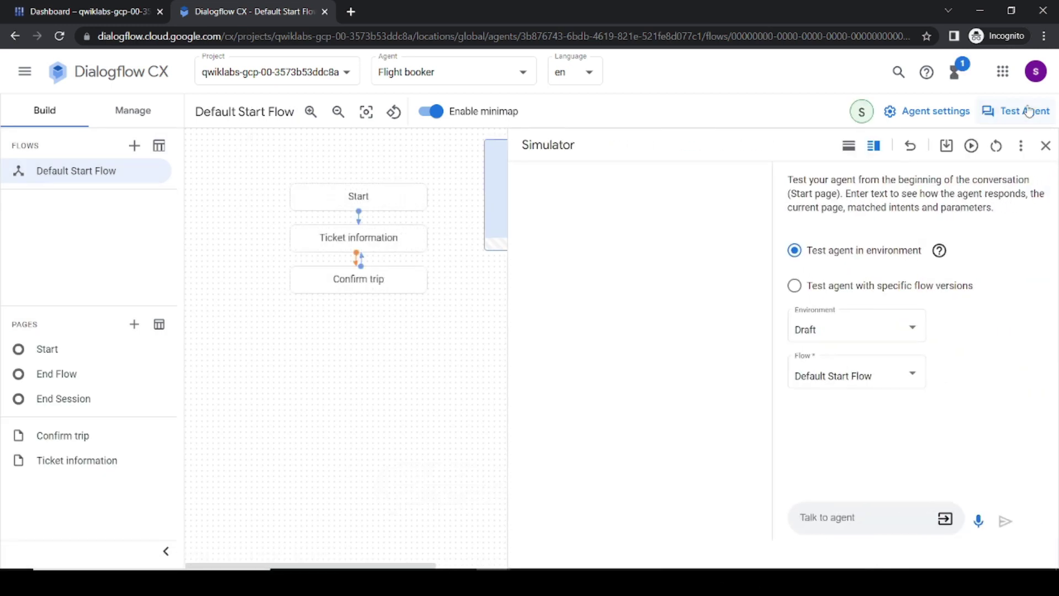
Step: Check the simulator's environment, flow and specific flow version options, leaving it on testing the agent in an environment
left_click(828, 330)
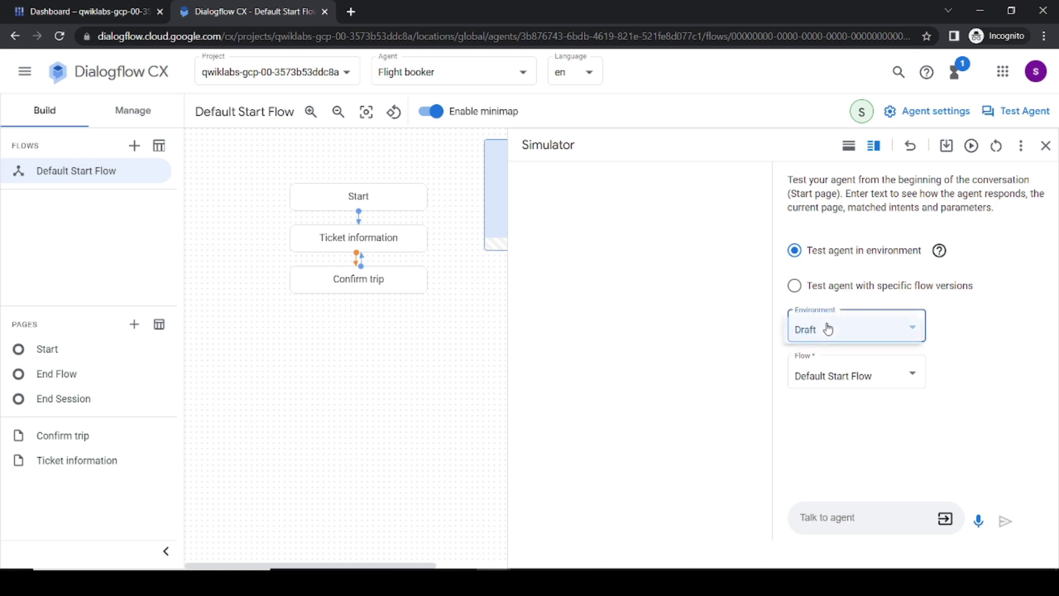
left_click(872, 382)
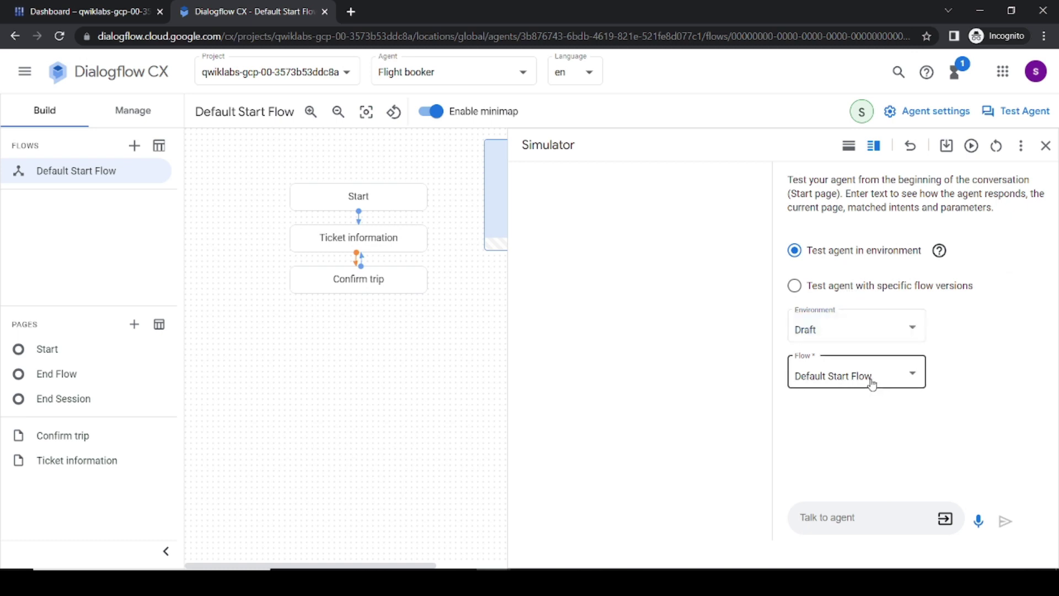
left_click(854, 285)
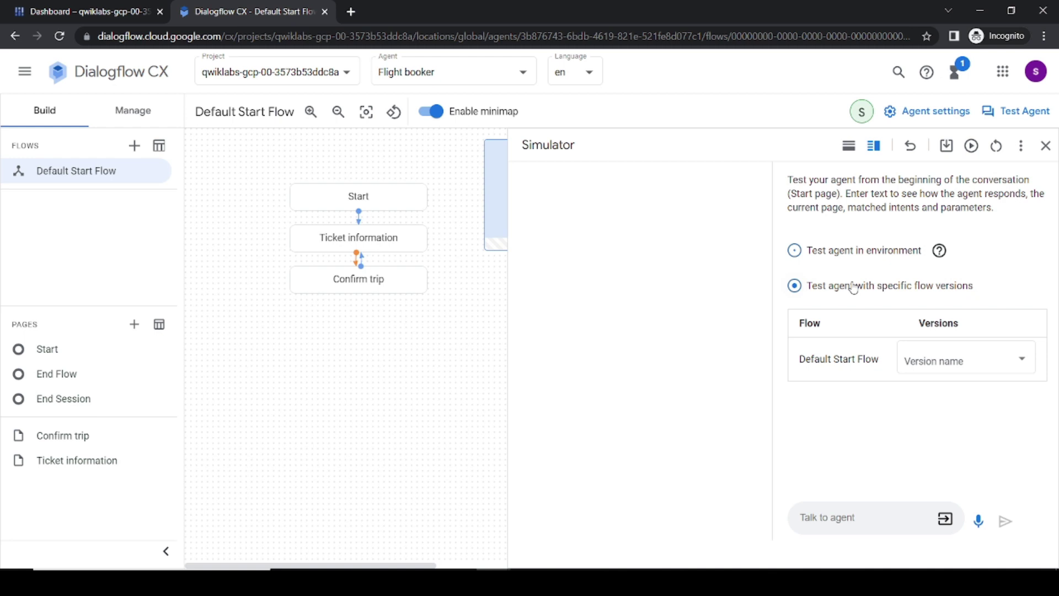
left_click(856, 255)
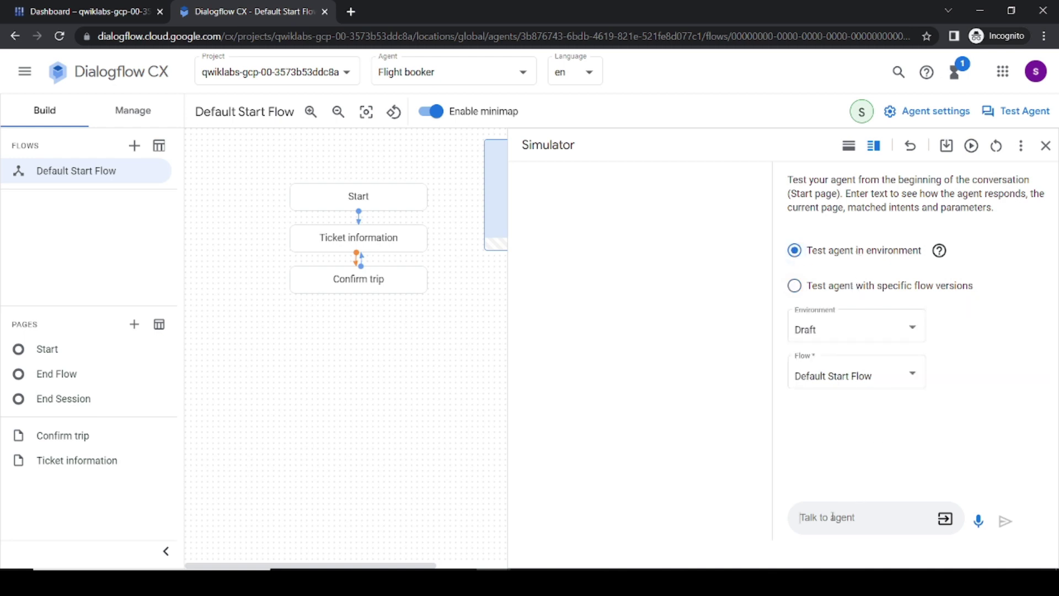
Step: Copy "I'd like to book a flight" from the lab's Task 8 sample dialogue and send it to the agent in the simulator
key("alt+Tab")
scroll(407, 443, "down", 1)
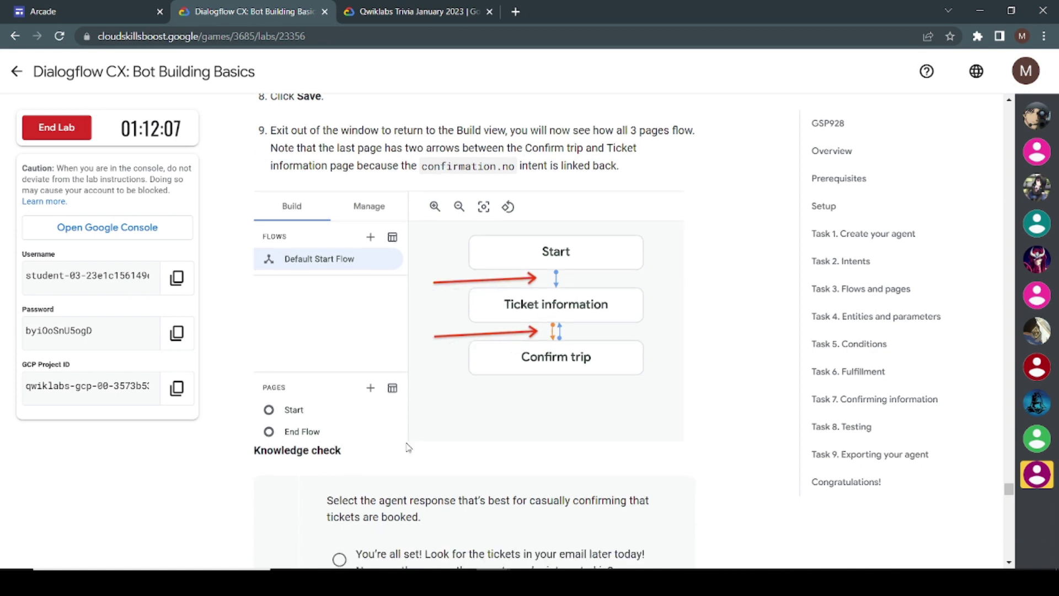
scroll(408, 446, "up", 1)
scroll(407, 443, "up", 1)
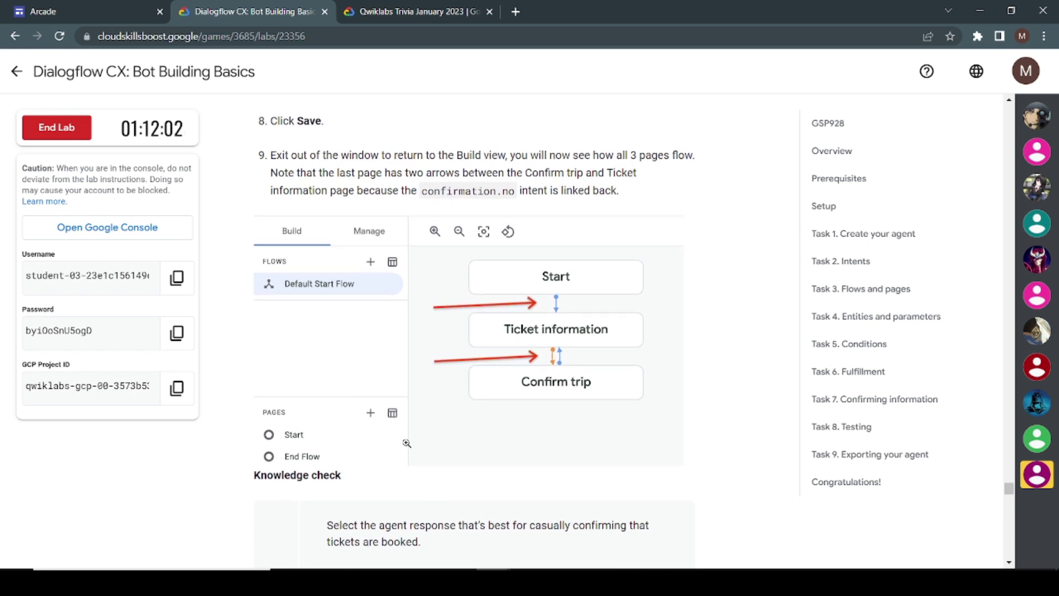
scroll(407, 443, "down", 6)
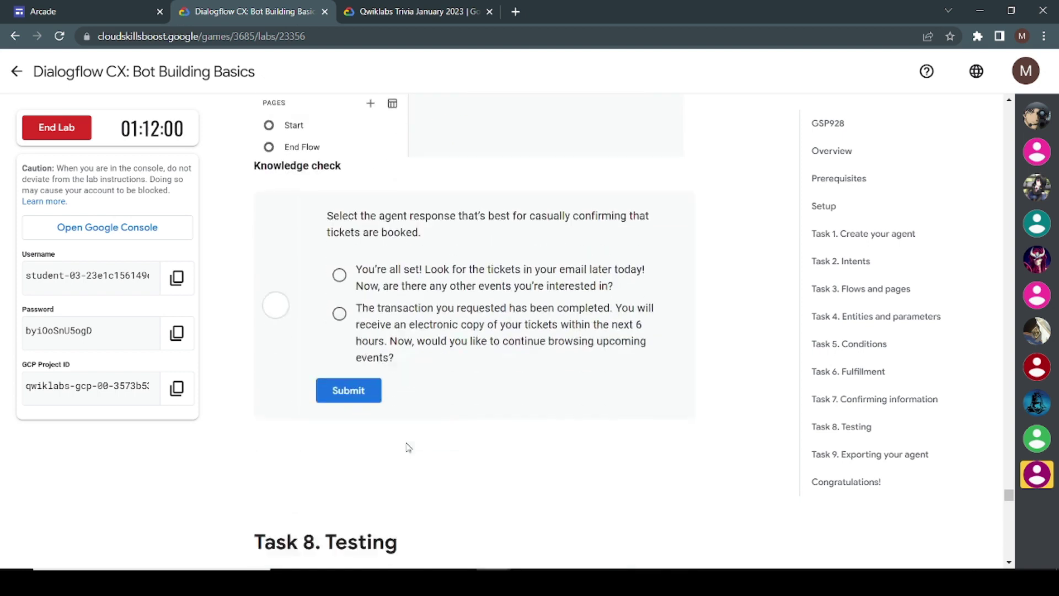
scroll(405, 346, "down", 3)
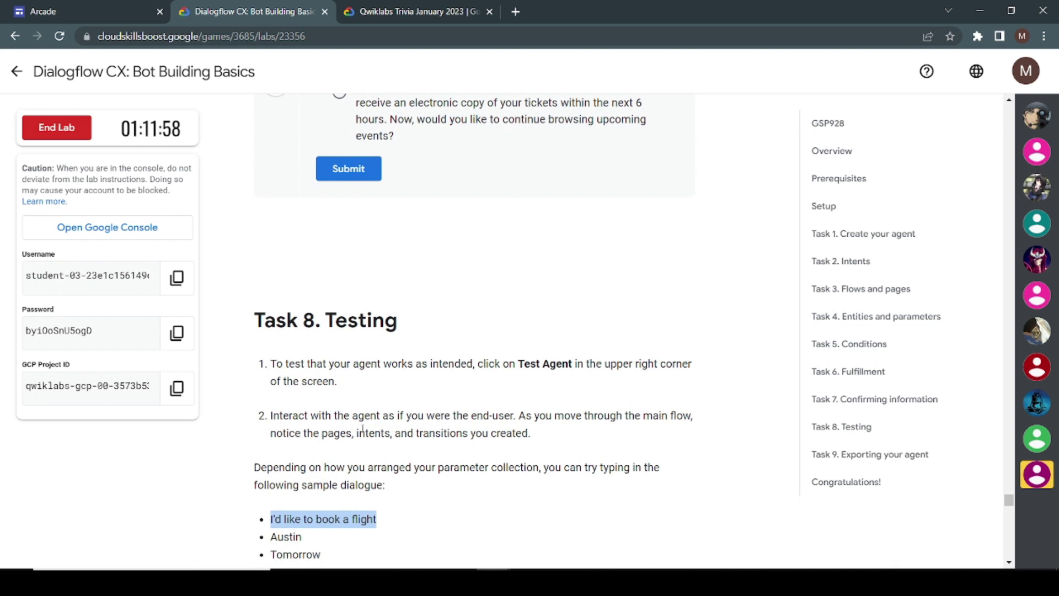
scroll(362, 429, "down", 2)
right_click(337, 417)
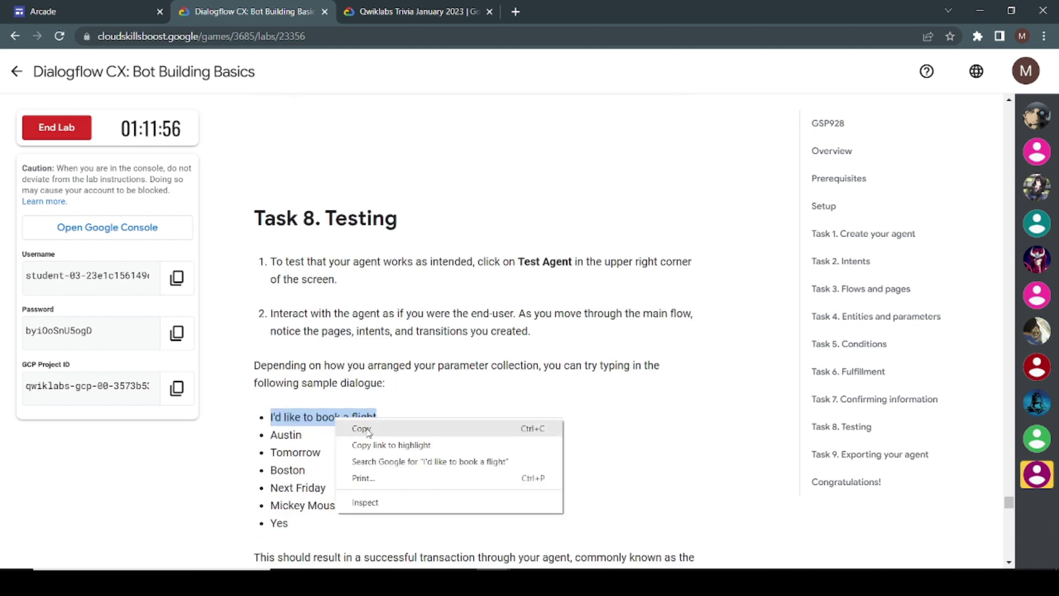
left_click(366, 428)
key("alt+Tab")
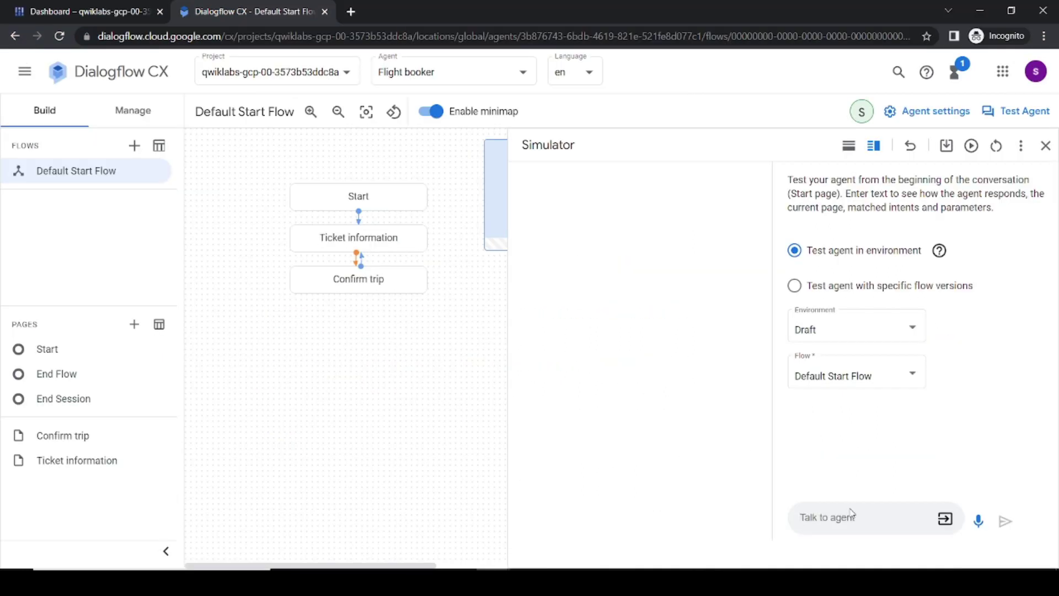
key("ctrl+v")
left_click(1005, 518)
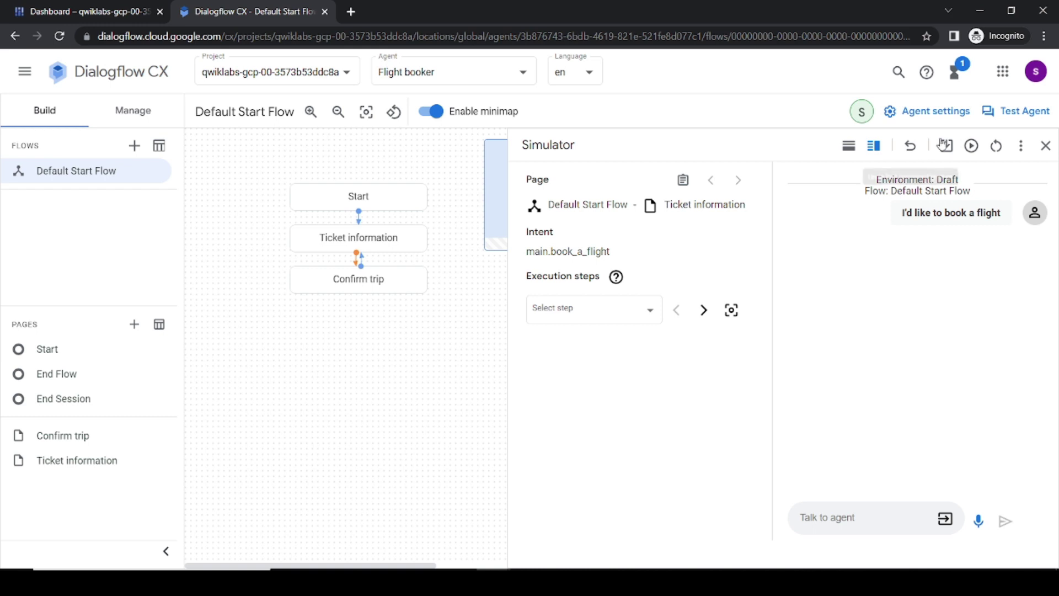
Step: Reset the simulator and send "I'd like to book a flight" to the agent once more
left_click(992, 150)
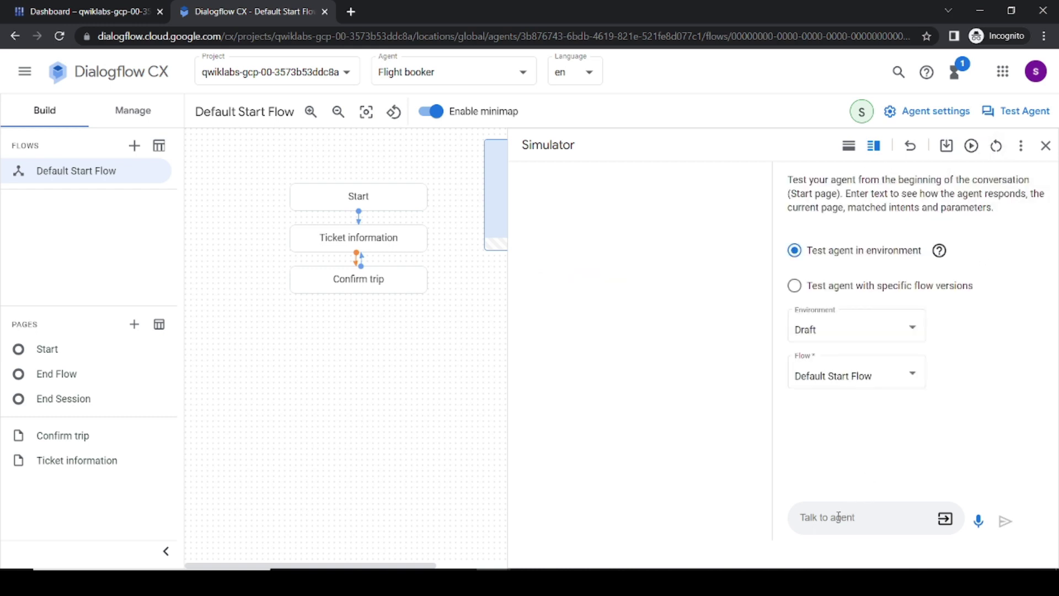
key("ctrl+v")
key("Return")
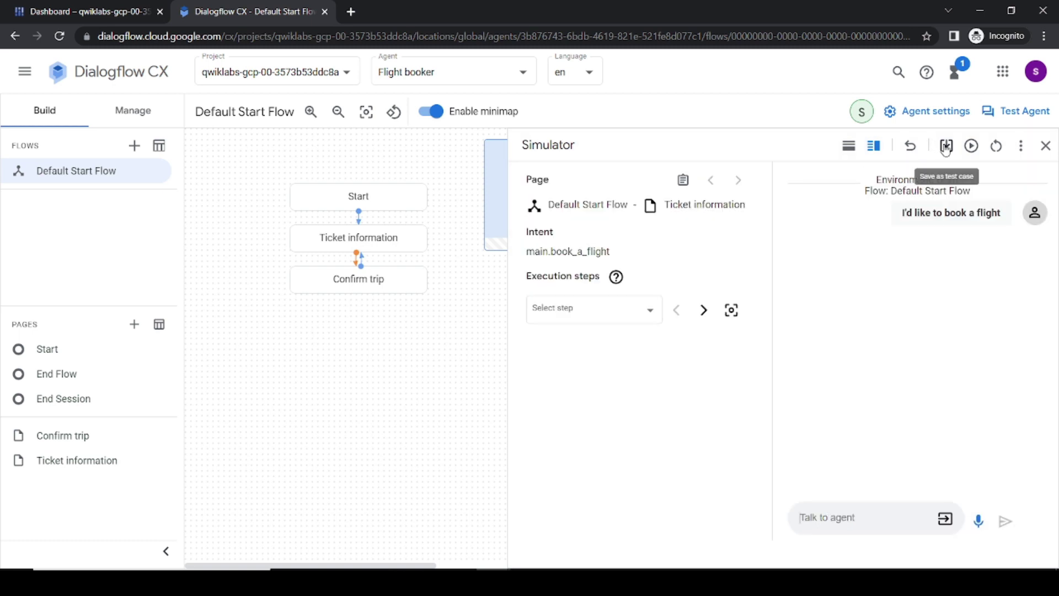
left_click(873, 145)
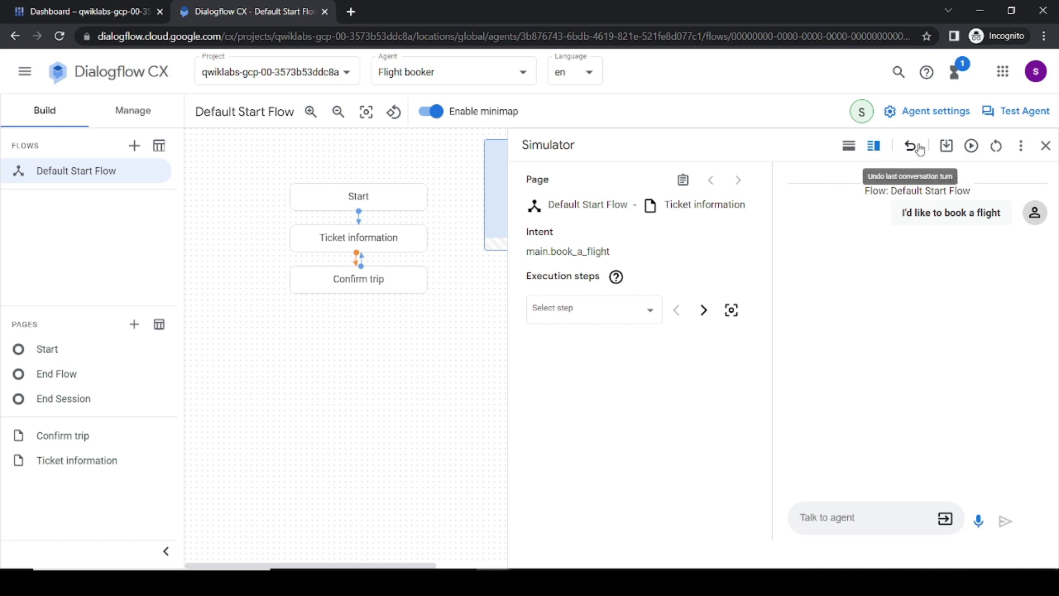
Step: Enable Partial response and Sentiment analysis in the simulator's options
left_click(1021, 145)
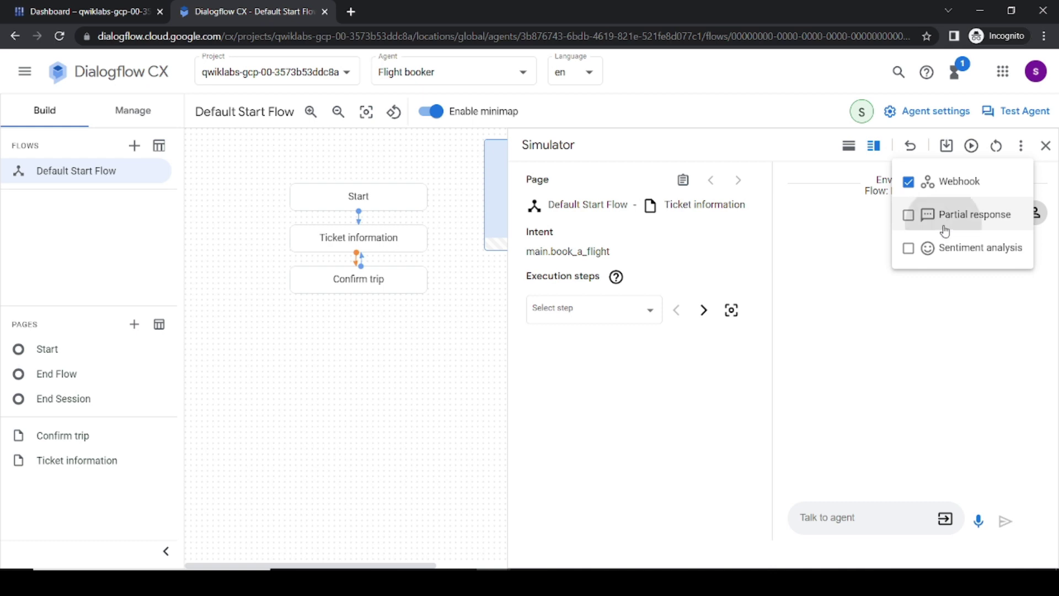
left_click(908, 217)
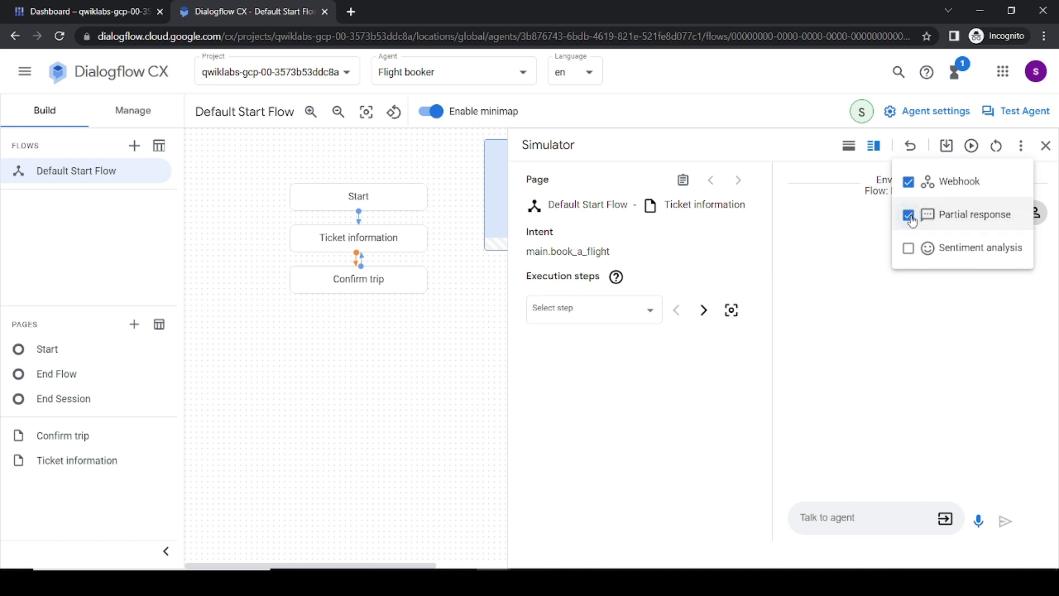
left_click(909, 248)
left_click(1011, 150)
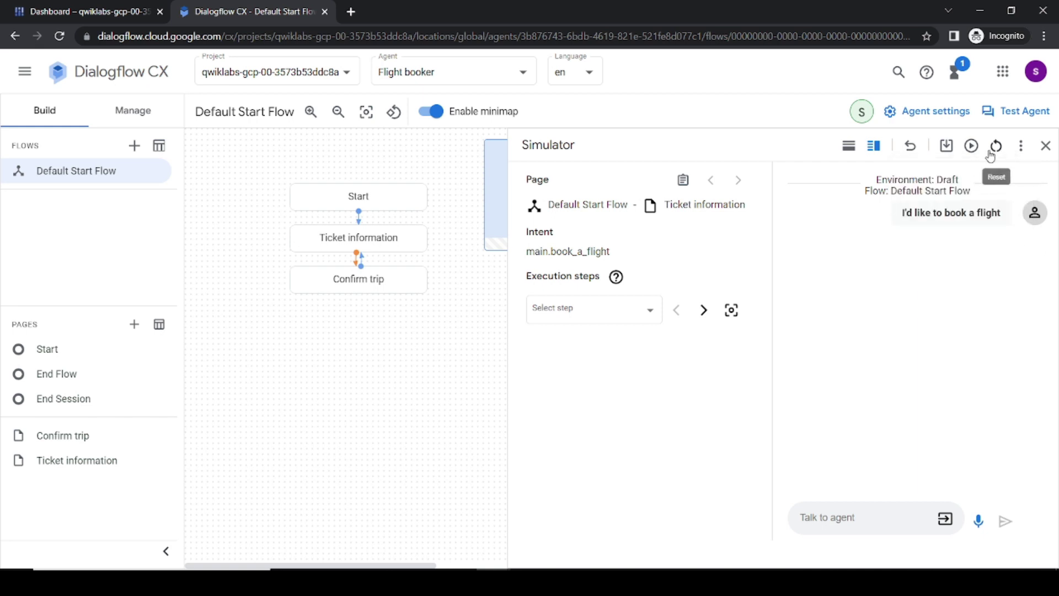
Step: Reset the conversation, send "I'd like to book a flight" with the new options and check the matched page and intent
left_click(995, 146)
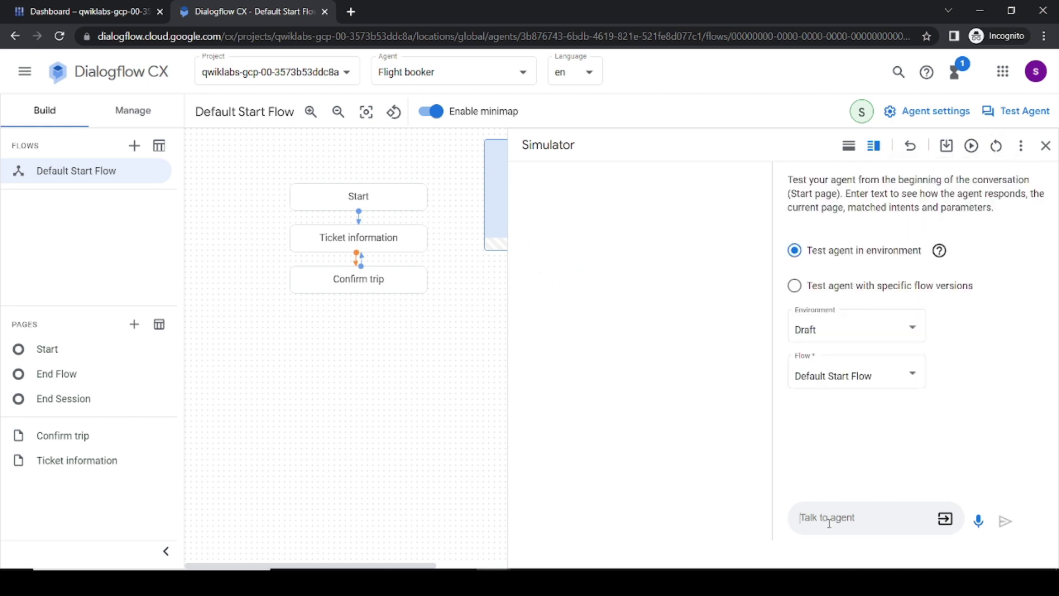
key("ctrl+v")
key("Return")
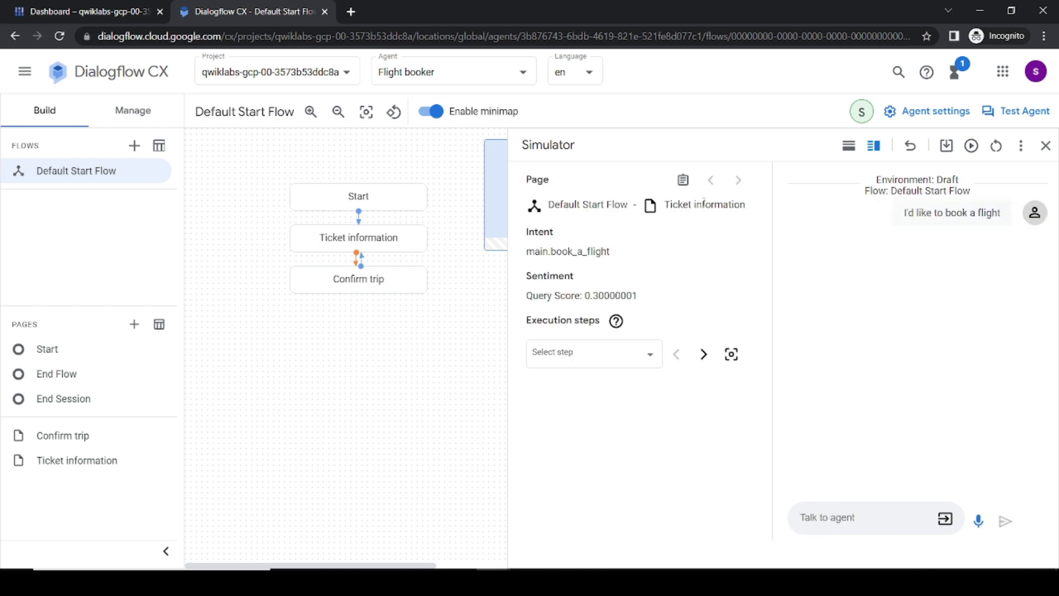
double_click(575, 205)
left_click_drag(641, 212, 609, 251)
left_click(608, 248)
Step: Copy "Austin" from the lab's sample dialogue and send it to the agent as the departure city
key("alt+Tab")
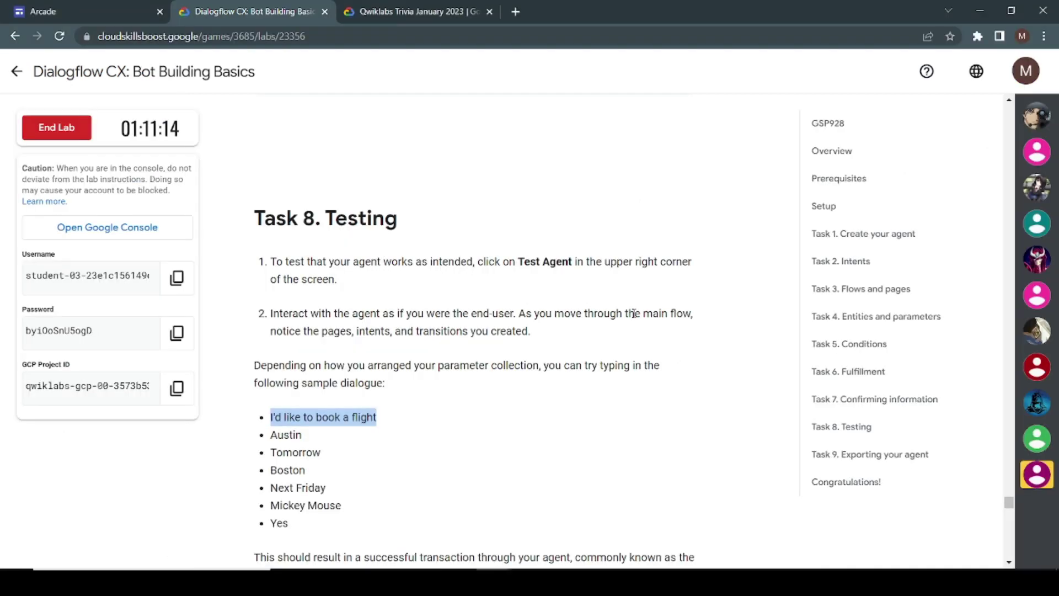
scroll(363, 319, "down", 2)
left_click_drag(306, 338, 268, 339)
key("alt+Tab")
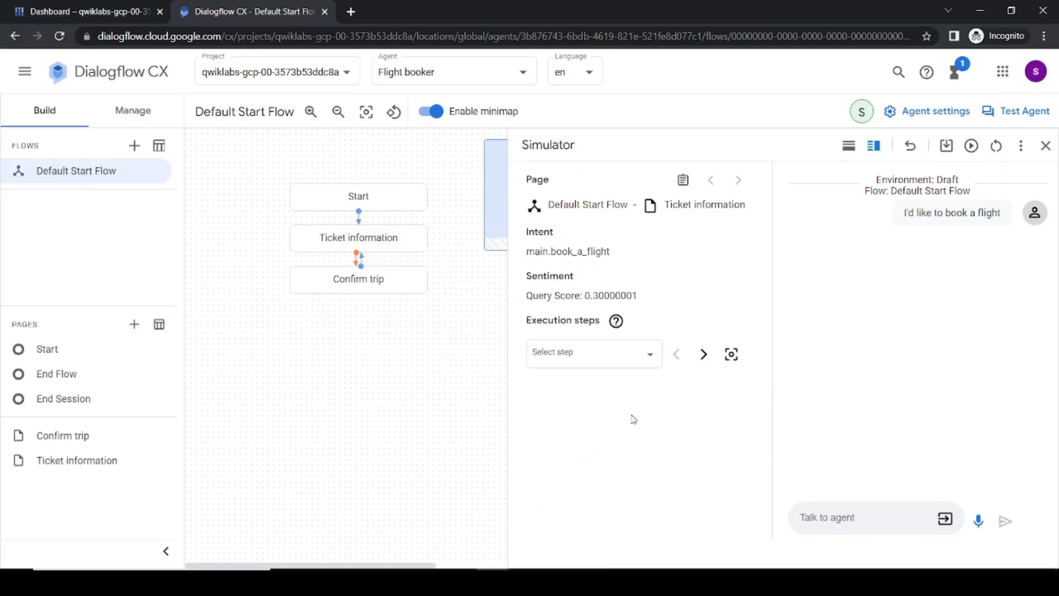
key("ctrl+v")
key("Return")
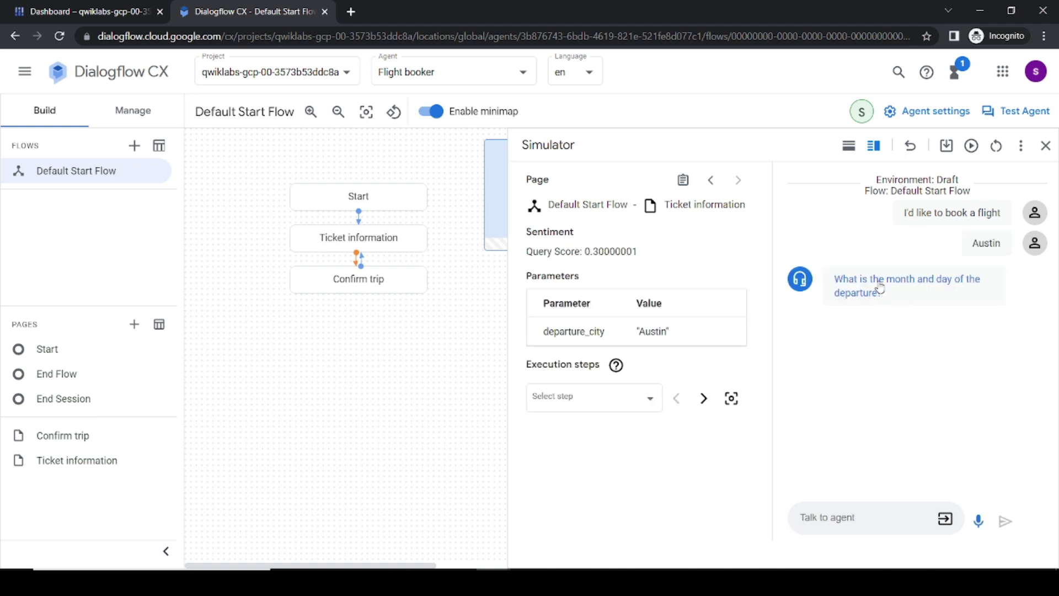
Step: Answer the agent's departure date question with "Tomorrow", copied from the lab's sample dialogue
key("alt+Tab")
left_click_drag(323, 352, 269, 355)
key("alt+Tab")
left_click(847, 516)
key("ctrl+v")
key("Return")
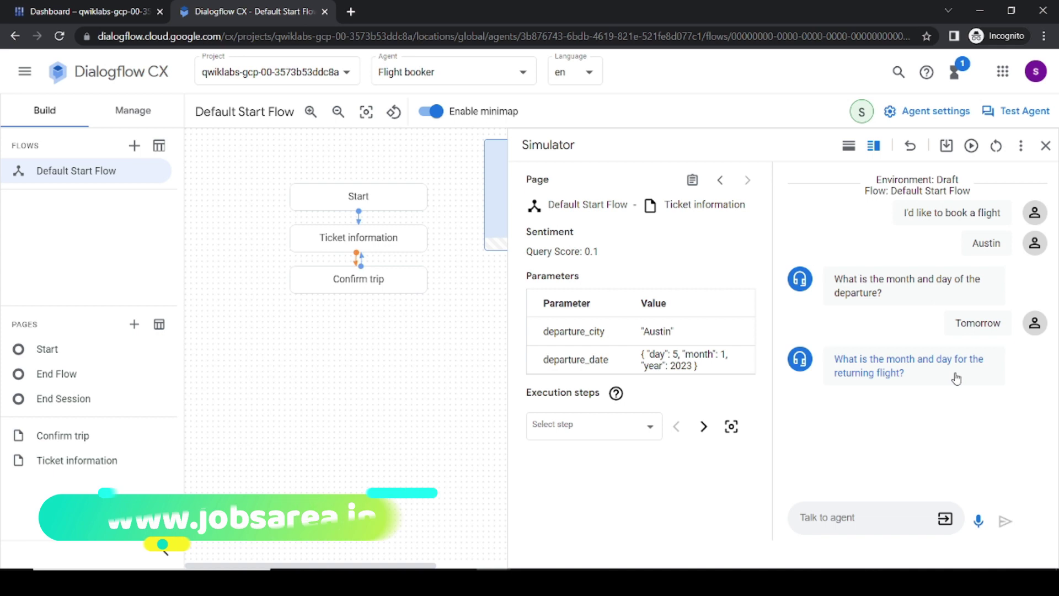
Step: Answer the agent's return date question with "Next Friday", copied from the lab's sample dialogue
key("alt+Tab")
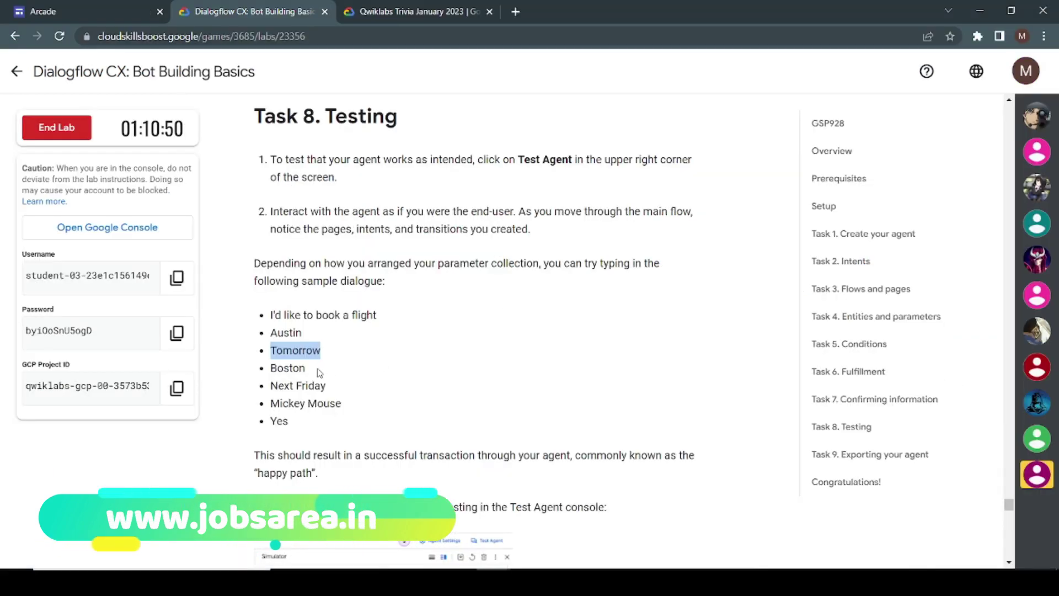
left_click_drag(329, 393, 273, 398)
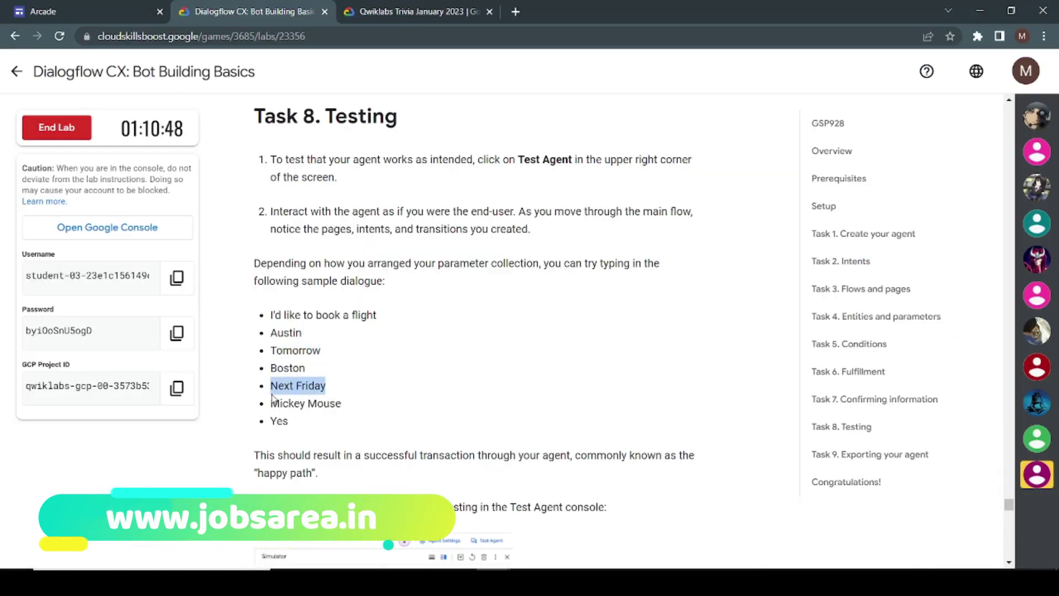
key("alt+Tab")
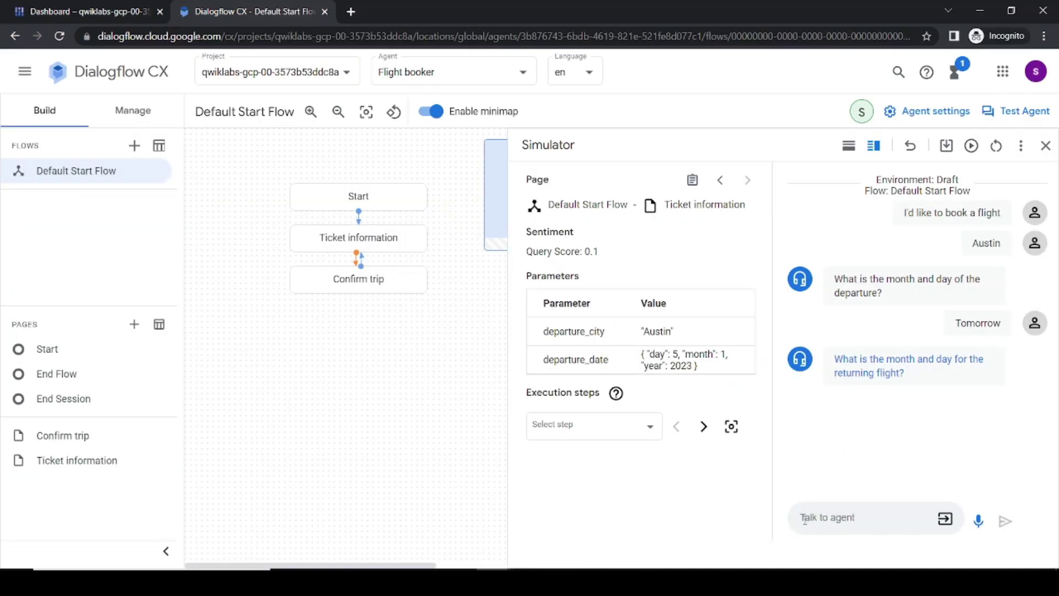
key("ctrl+v")
key("Return")
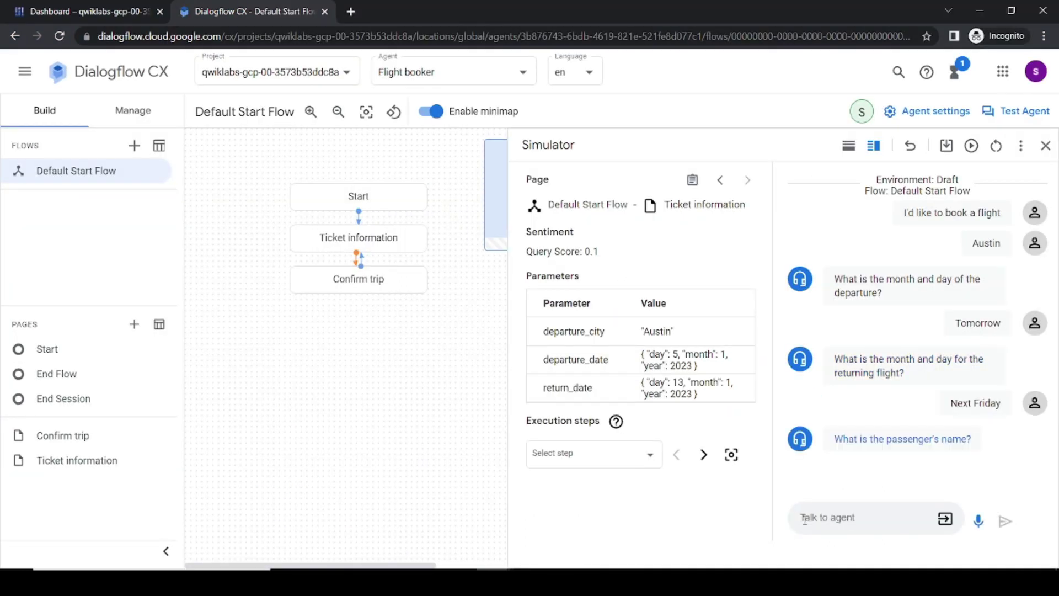
Step: Answer the agent's passenger name question with the first city copied from the lab's sample dialogue
key("alt+Tab")
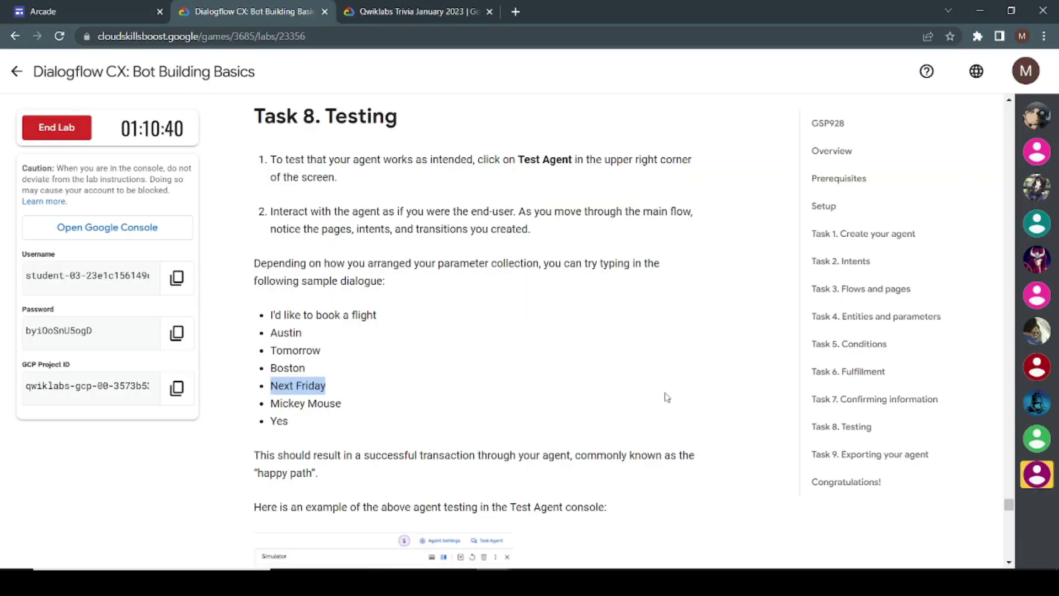
left_click_drag(305, 335, 266, 340)
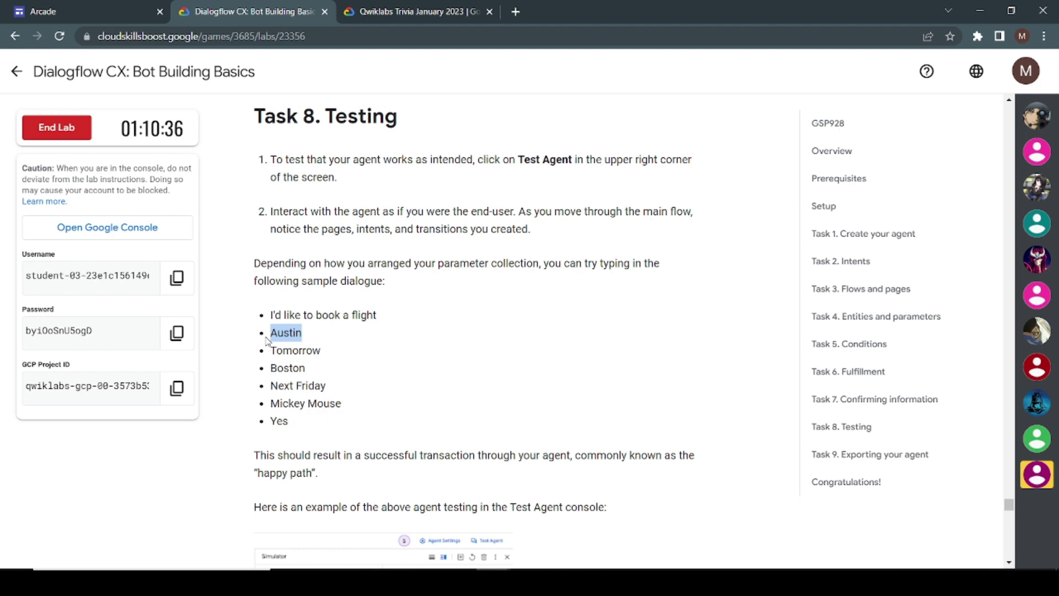
key("alt+Tab")
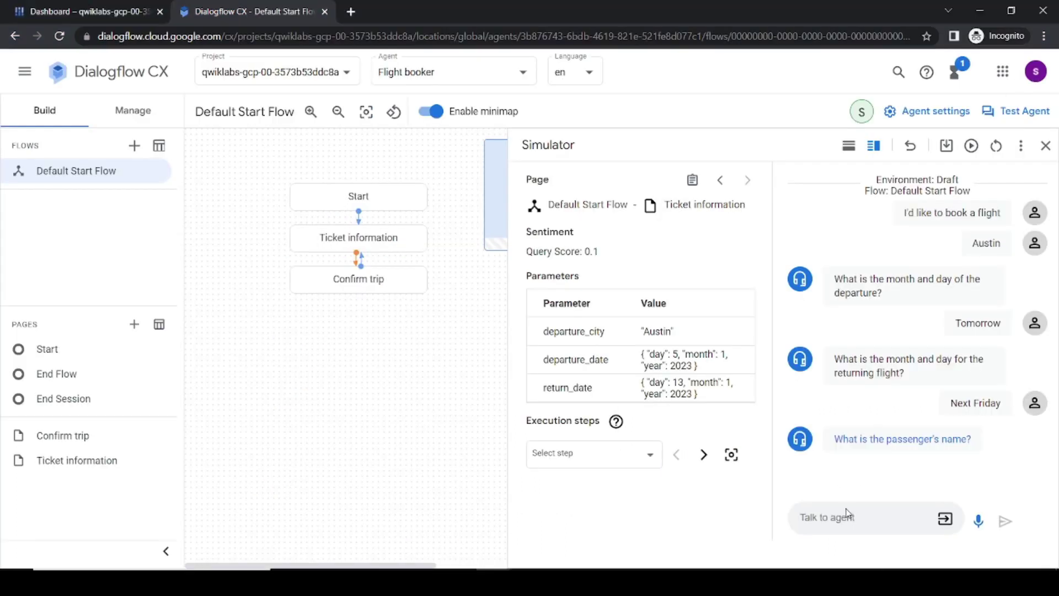
key("ctrl+v")
key("Return")
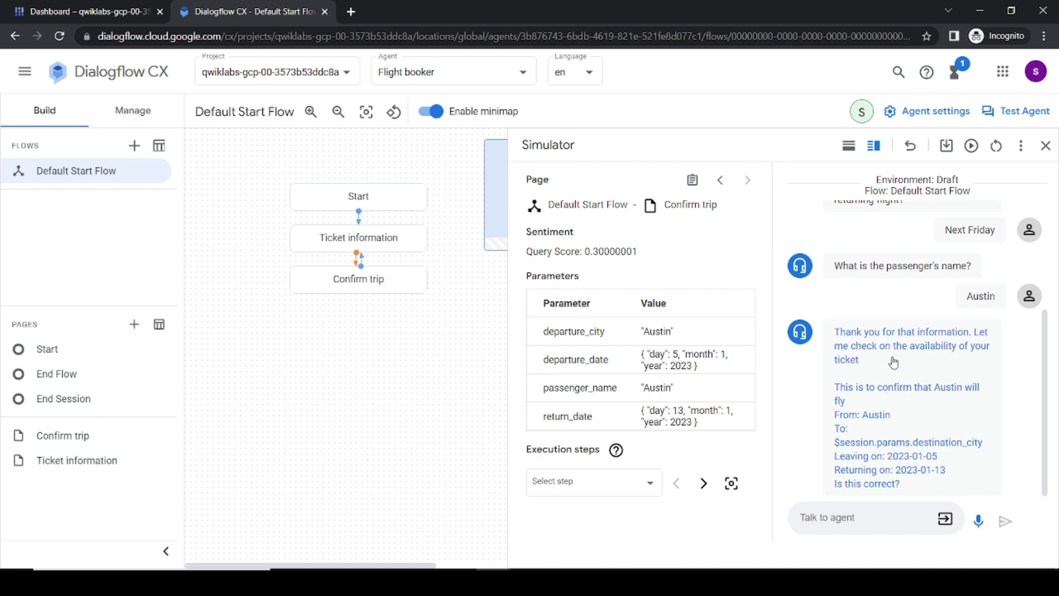
Step: Copy "Mickey Mouse" from the lab's sample dialogue and send it to the agent in the simulator
key("alt+Tab")
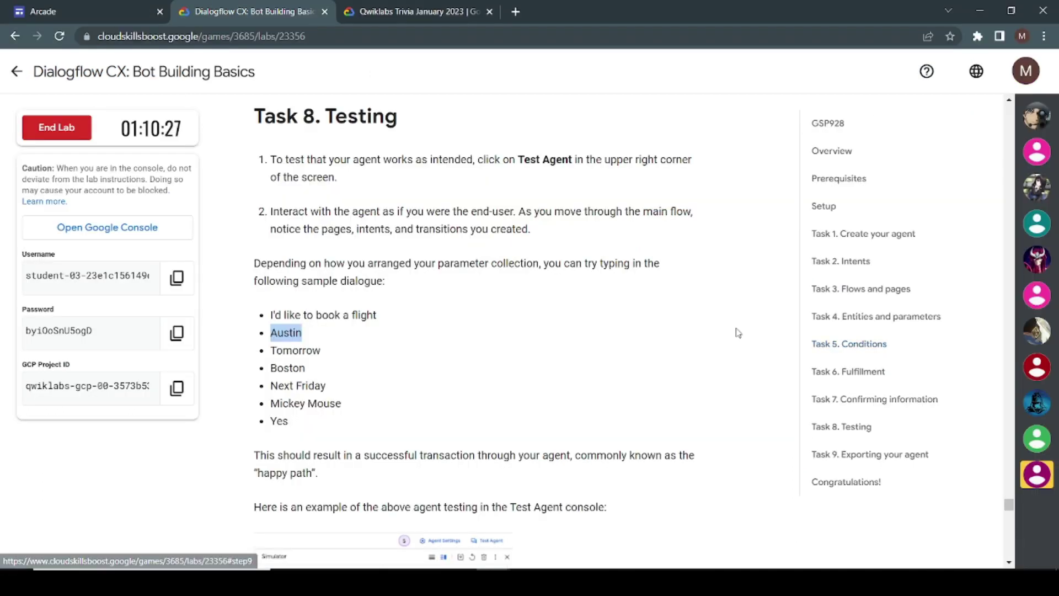
left_click_drag(343, 403, 272, 408)
key("ctrl+c")
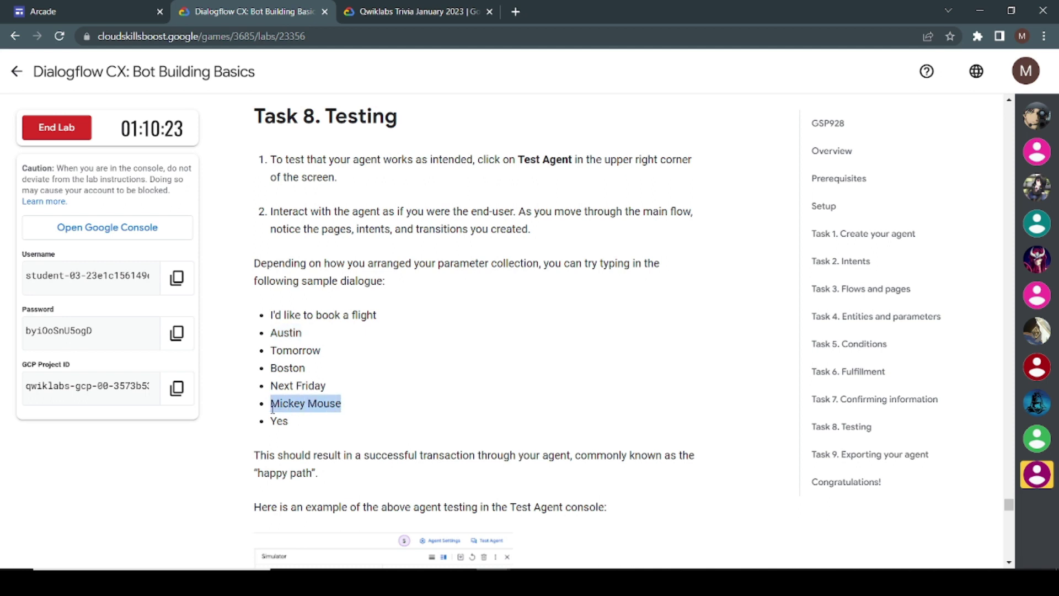
key("alt+Tab")
key("ctrl+v")
key("Return")
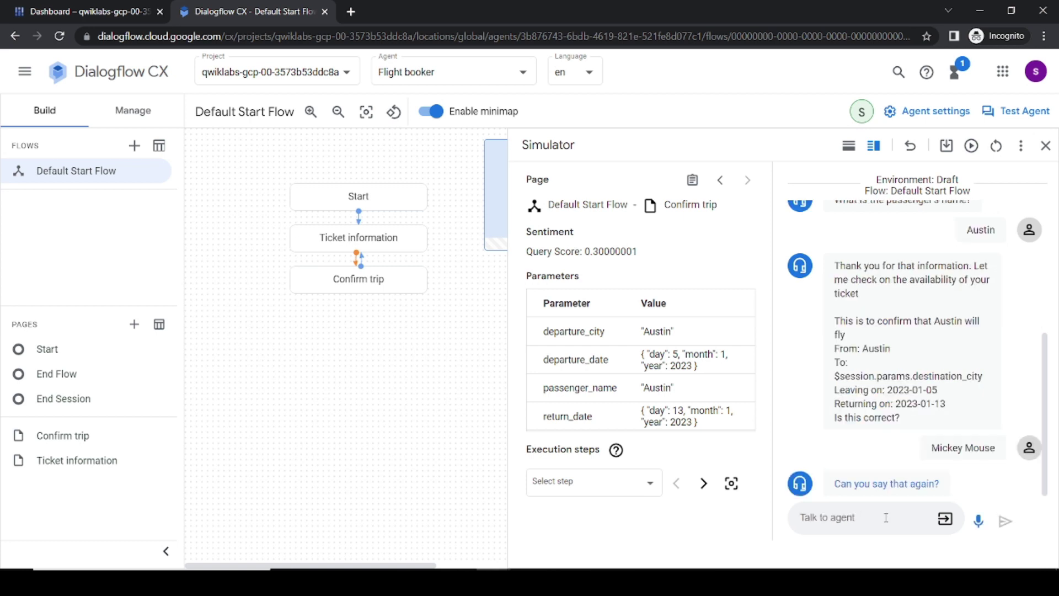
Step: Copy "Yes" from the lab's sample dialogue and send it to the agent to confirm the trip
key("alt+Tab")
left_click_drag(306, 423, 270, 428)
key("ctrl+c")
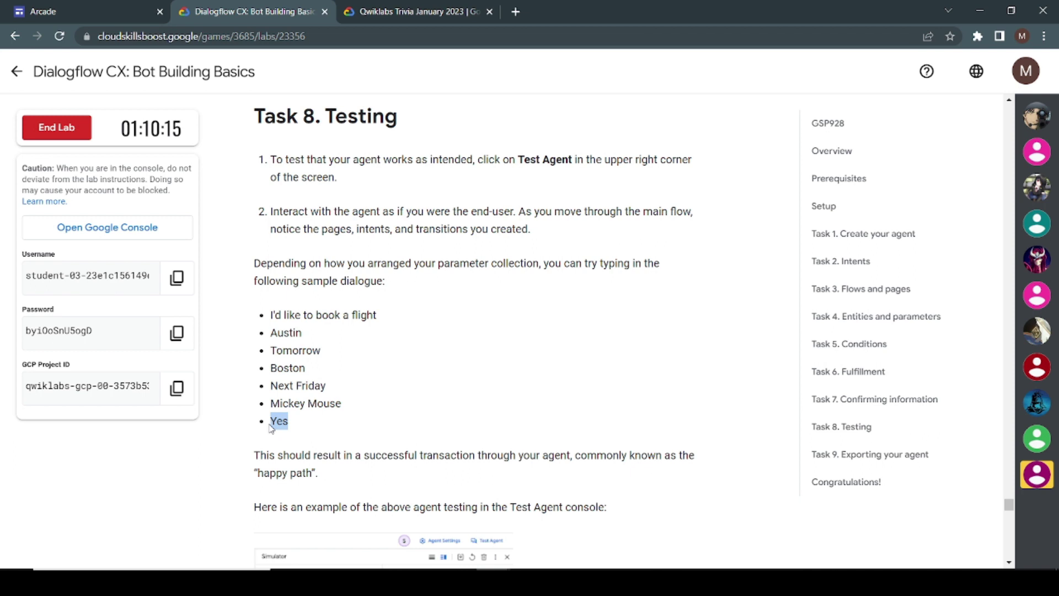
key("alt+Tab")
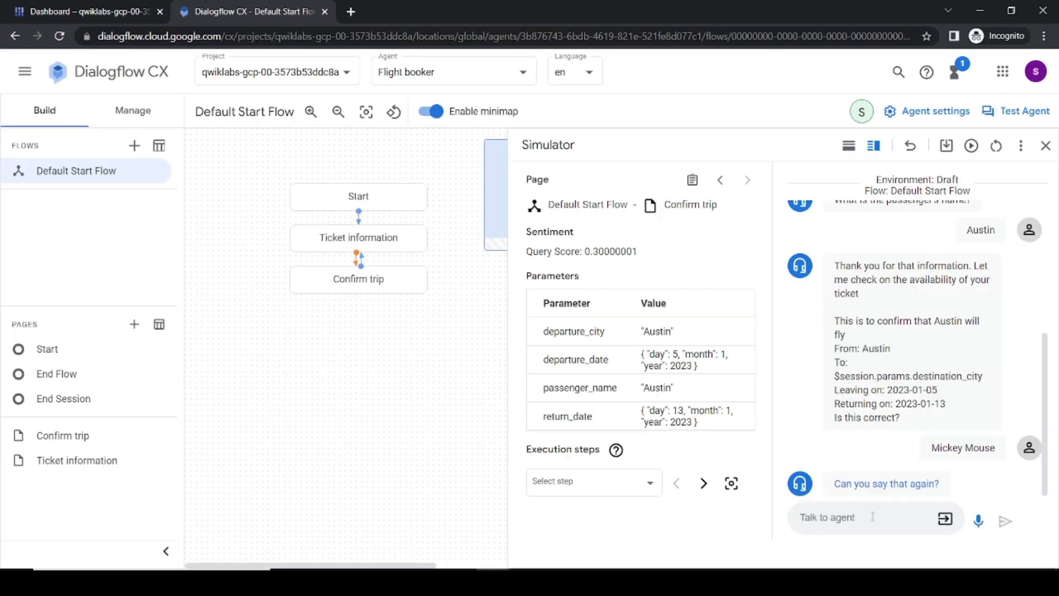
left_click(873, 517)
key("ctrl+v")
key("Return")
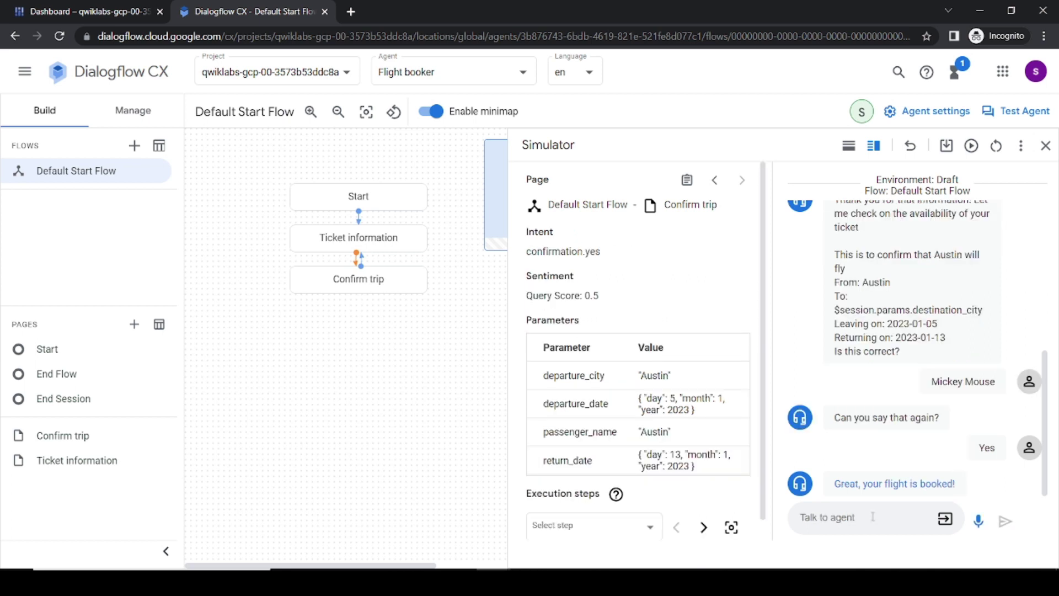
Step: Return to the lab instructions and check the progress of the "Test the agent" objective
key("alt+Tab")
scroll(633, 371, "down", 3)
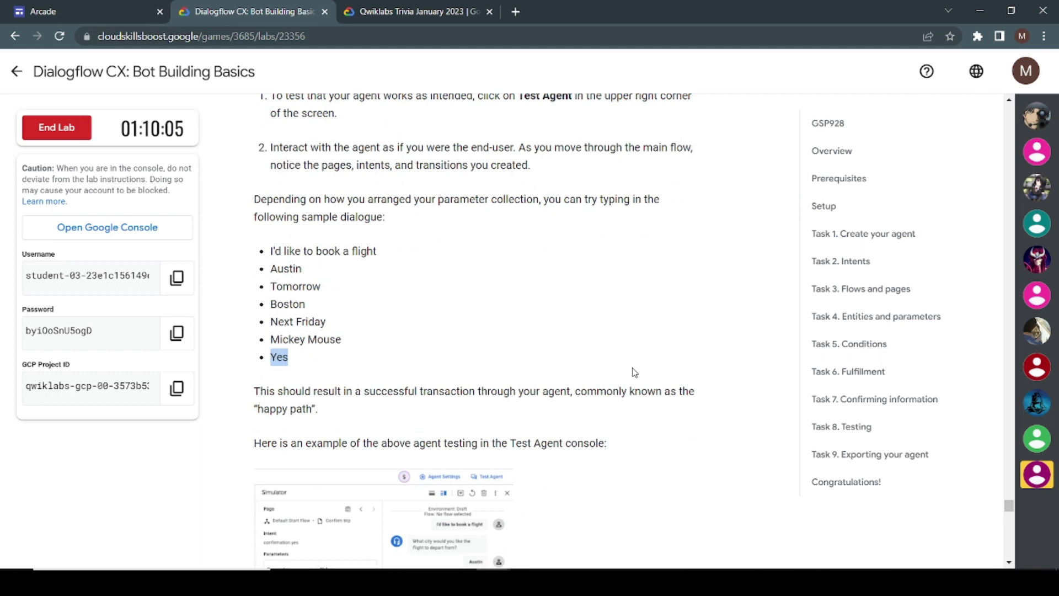
scroll(633, 371, "down", 6)
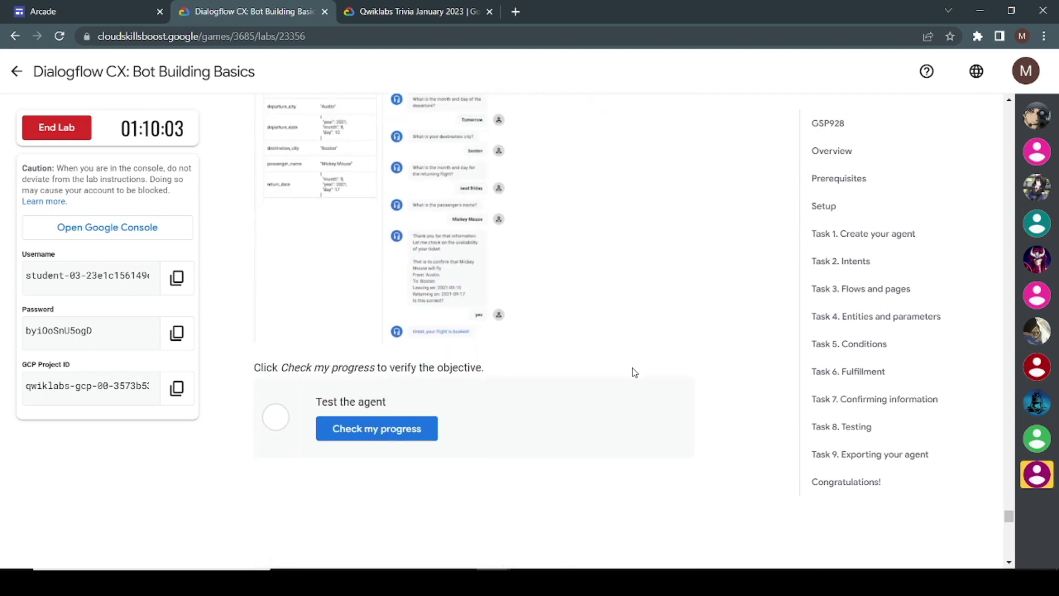
left_click(388, 439)
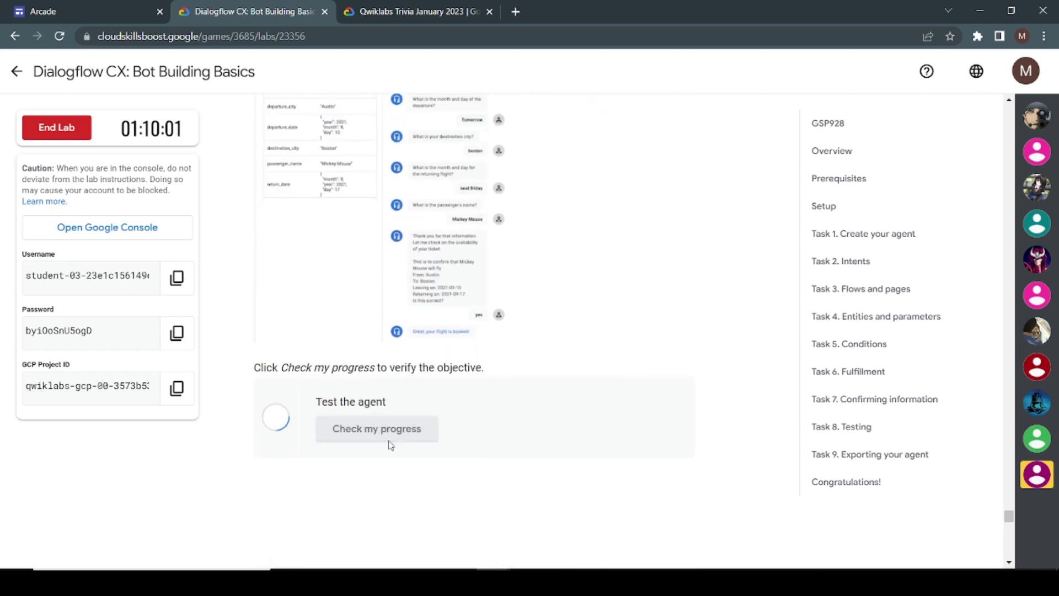
Step: Read the start of Task 9 on exporting the agent, and open the list of all agents in Dialogflow CX
scroll(390, 444, "down", 6)
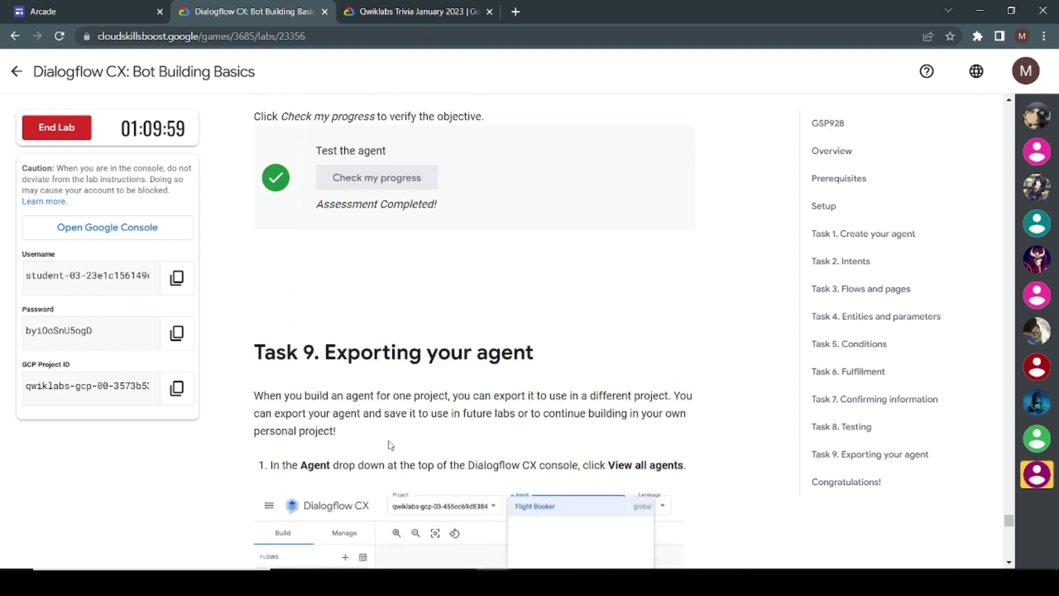
scroll(389, 440, "down", 2)
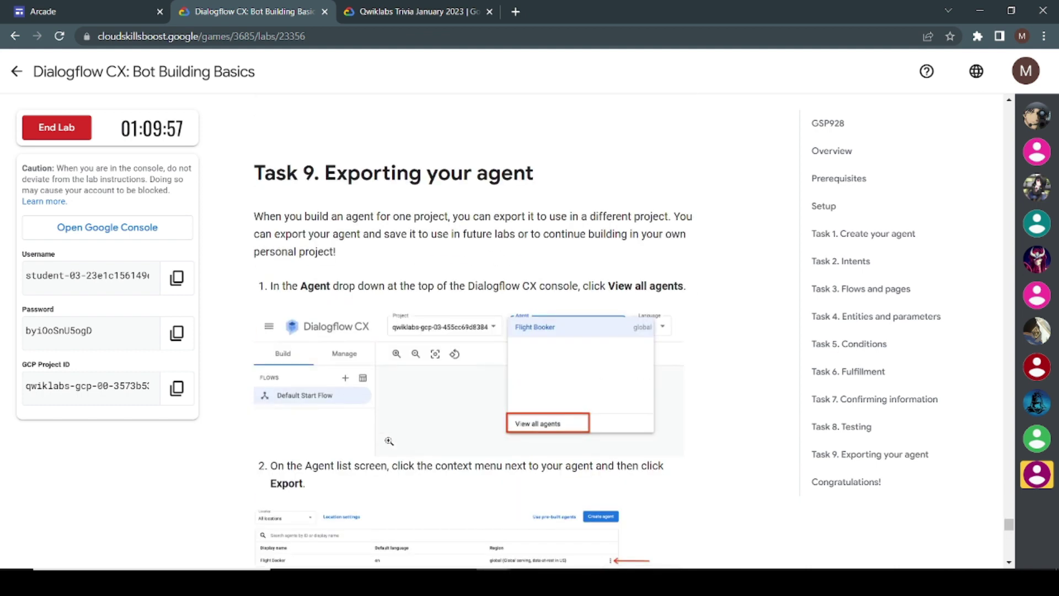
scroll(389, 441, "down", 1)
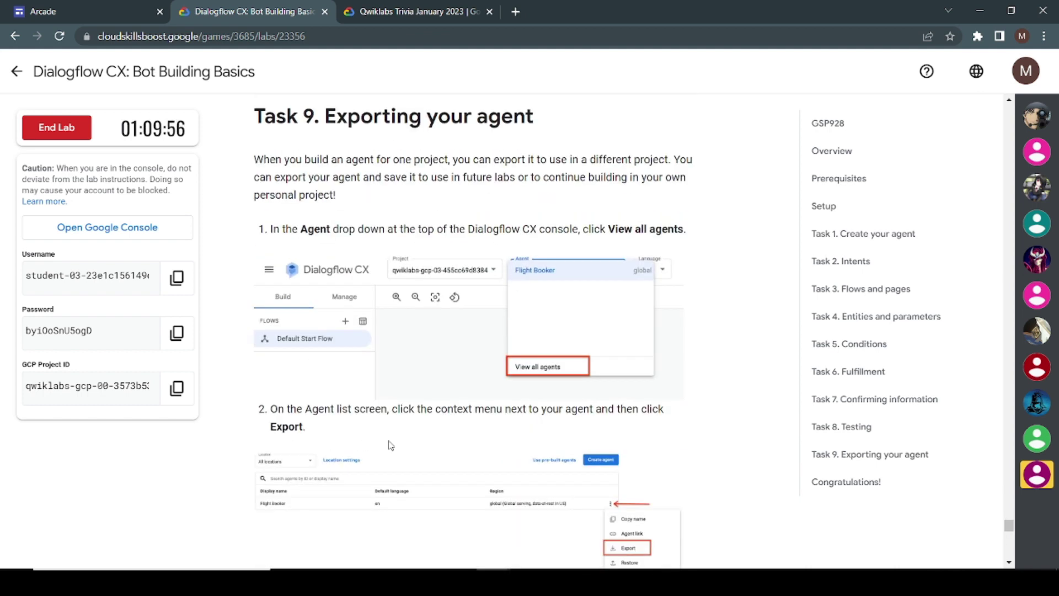
key("alt+Tab")
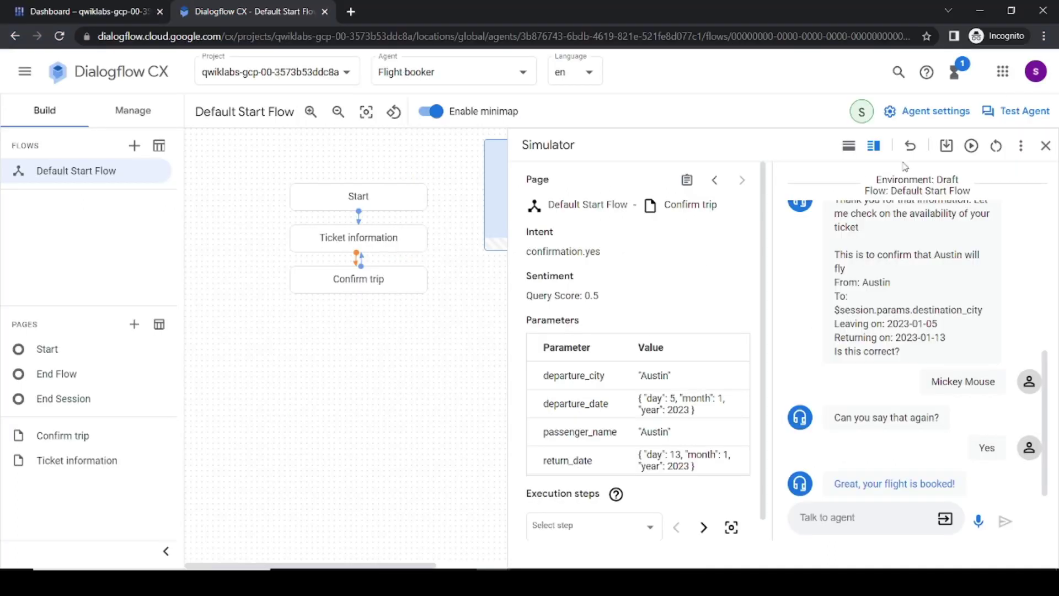
left_click(439, 83)
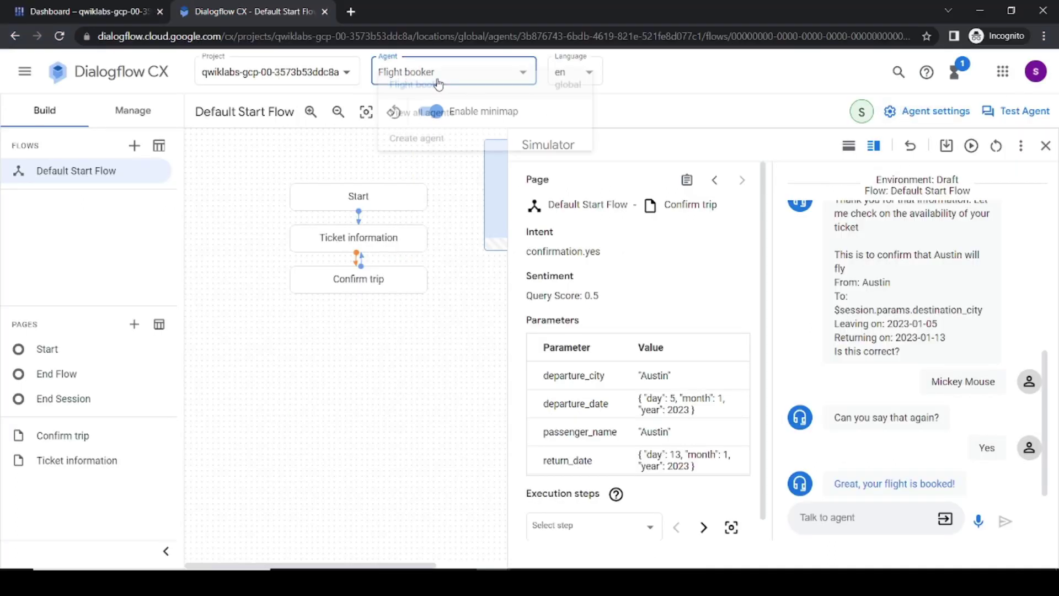
left_click(434, 117)
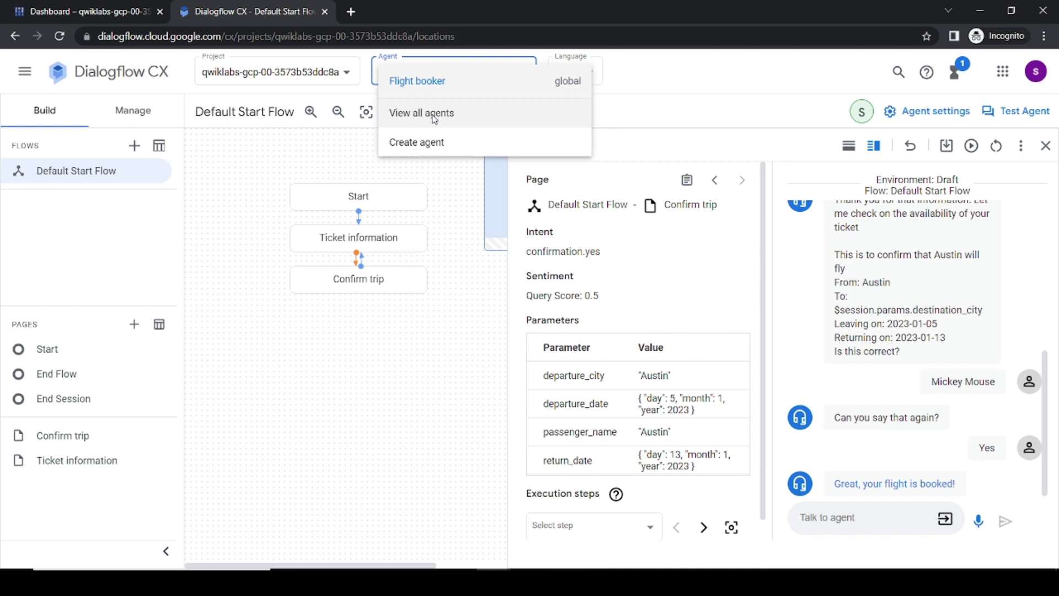
Step: Following the lab's export instructions, export the Flight booker agent's Draft environment in raw bytes format as a local file download
key("alt+Tab")
scroll(426, 356, "down", 5)
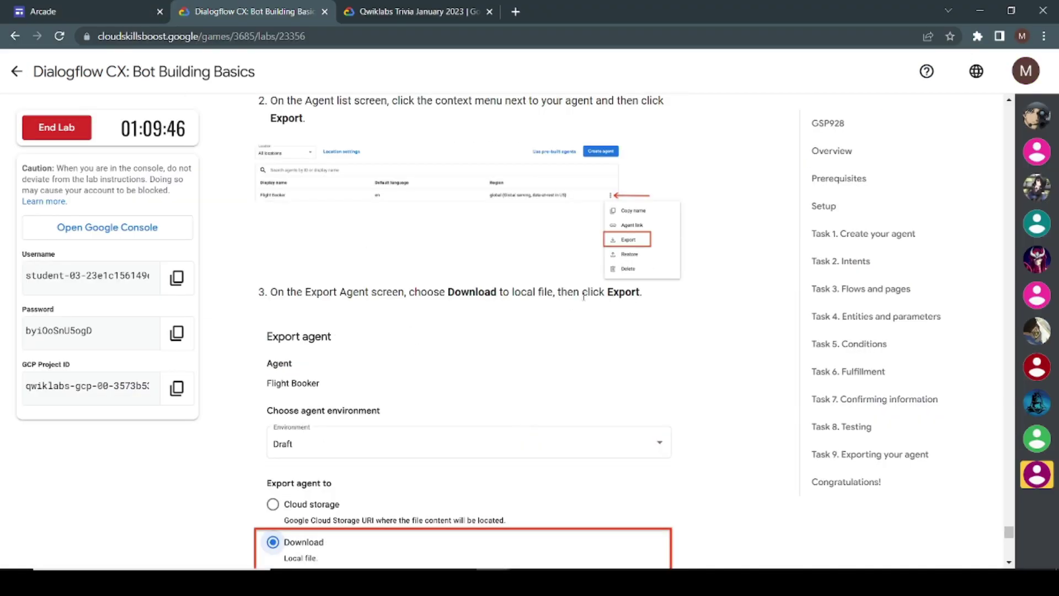
scroll(502, 296, "down", 1)
scroll(436, 386, "down", 5)
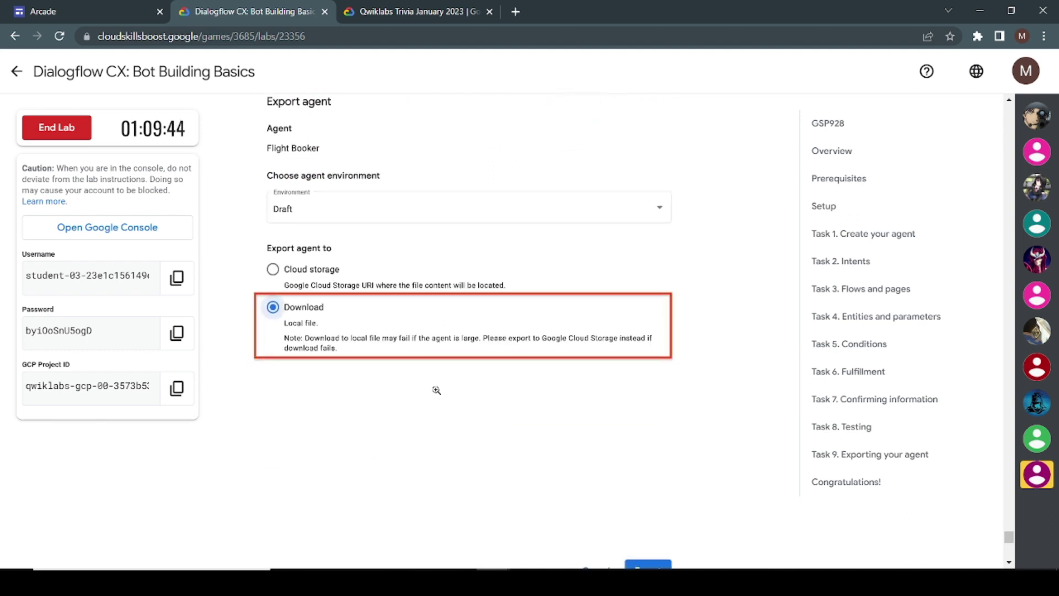
key("alt+Tab")
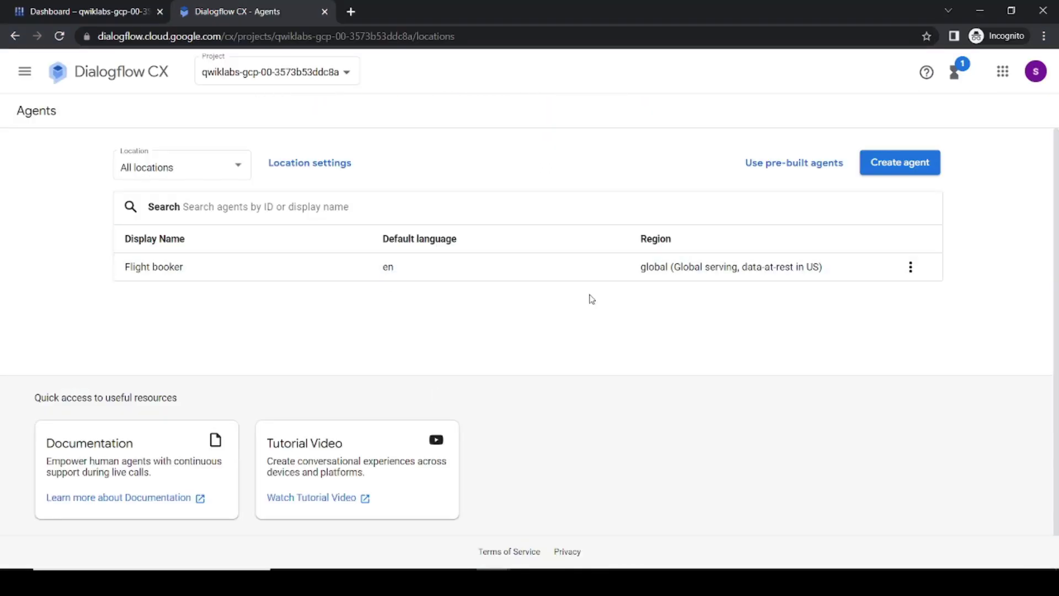
left_click(910, 269)
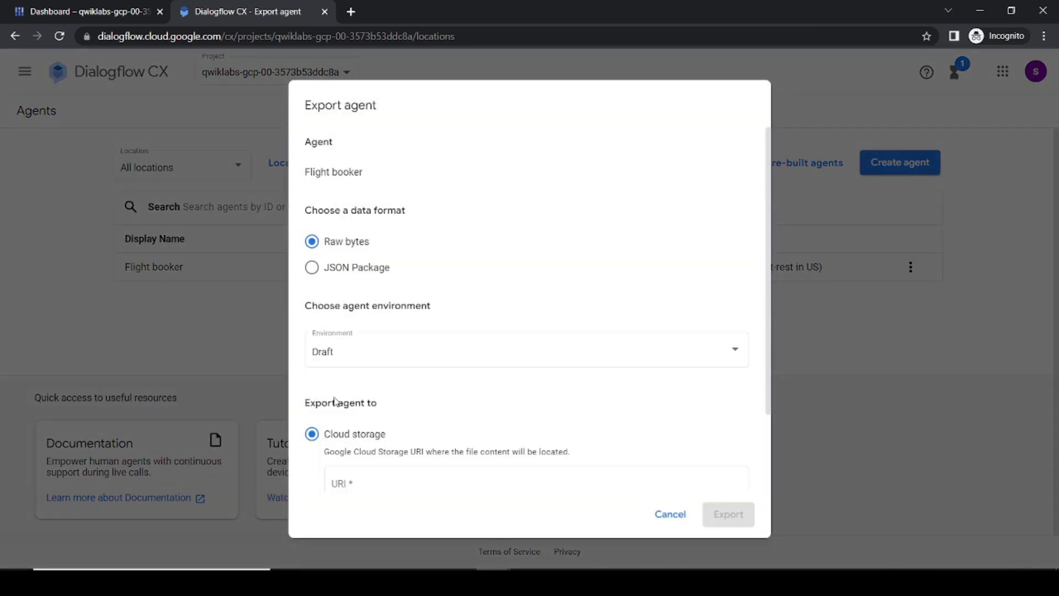
scroll(324, 433, "down", 2)
left_click(312, 440)
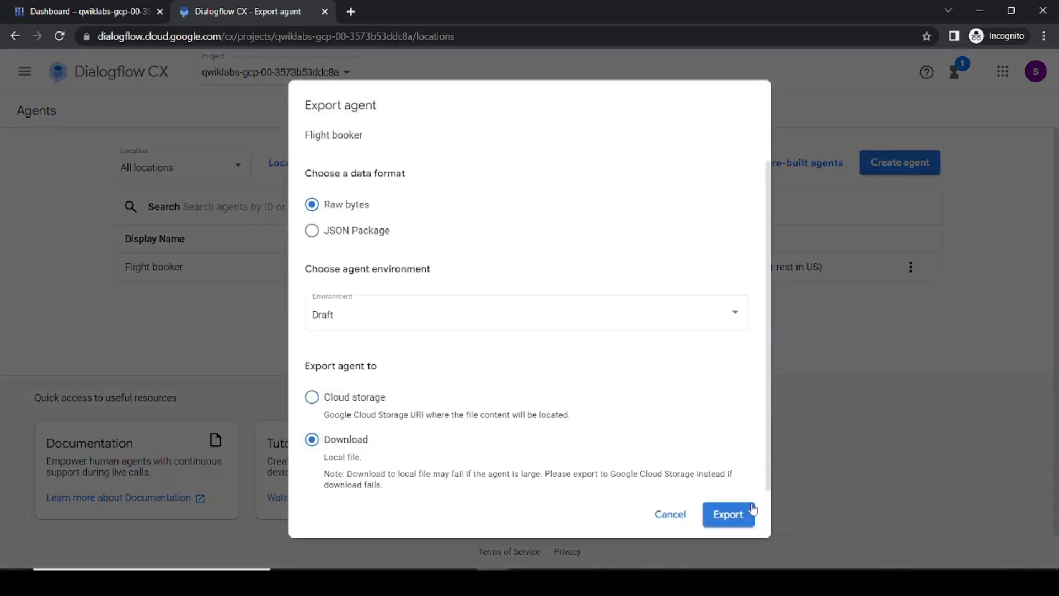
left_click(737, 515)
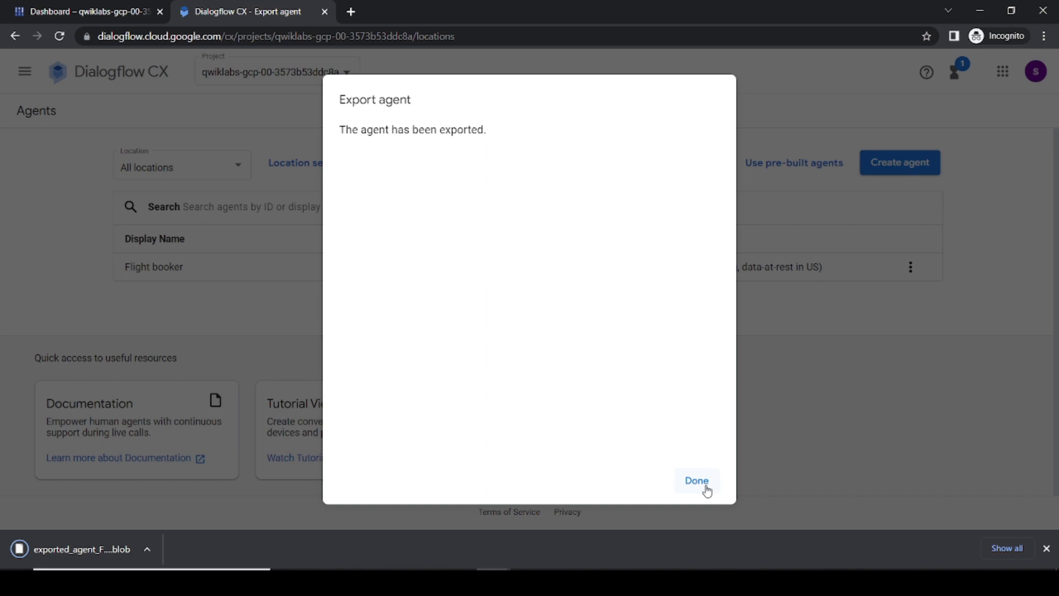
left_click(707, 490)
Step: Return to the lab page, review its closing section, and end the lab, confirming the submission
key("alt+Tab")
scroll(520, 429, "down", 5)
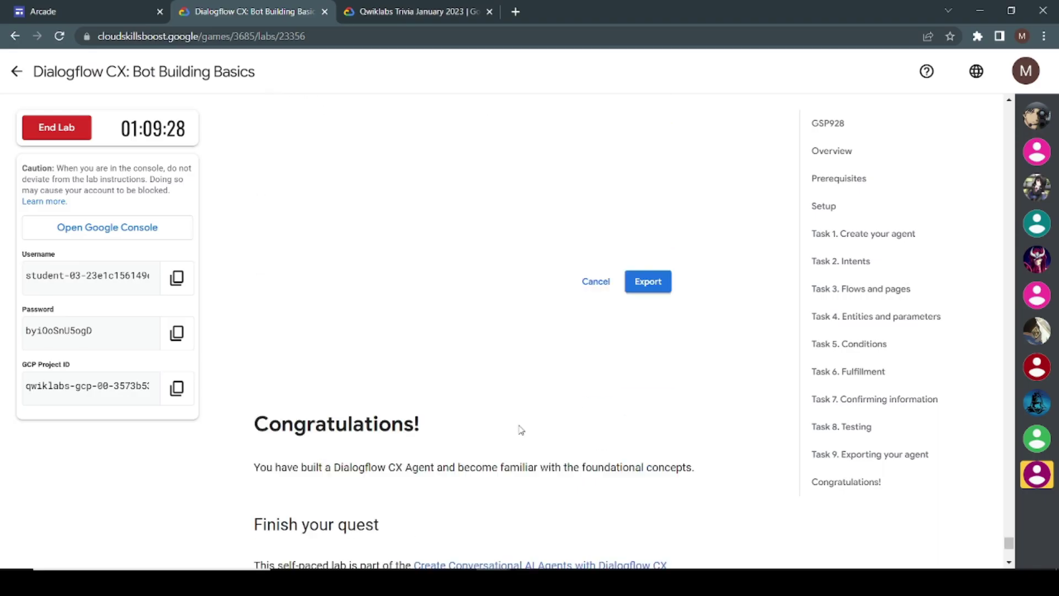
left_click_drag(250, 254, 439, 273)
left_click(442, 274)
left_click(51, 124)
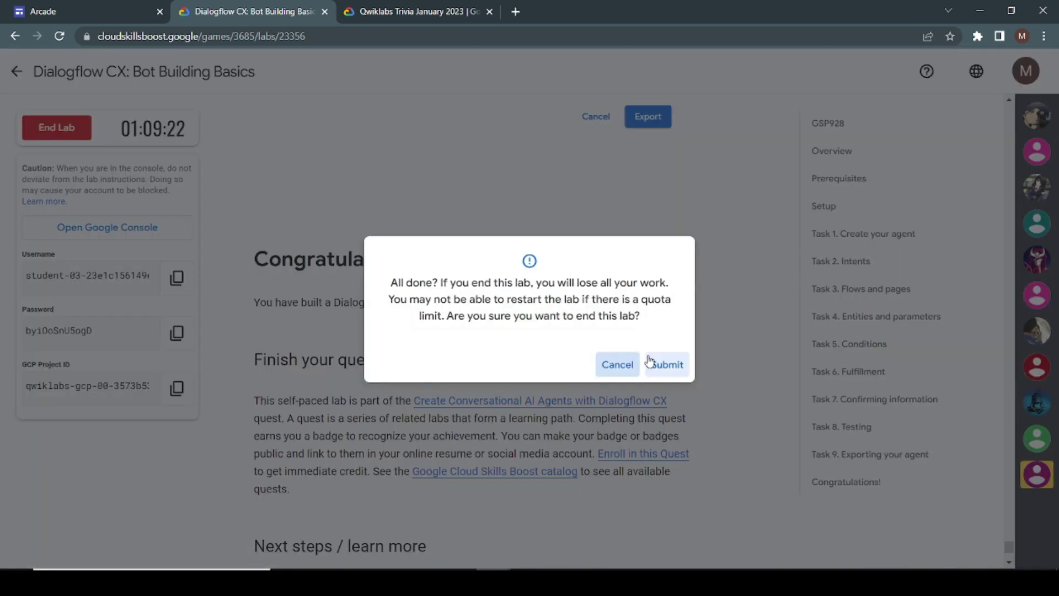
left_click(683, 366)
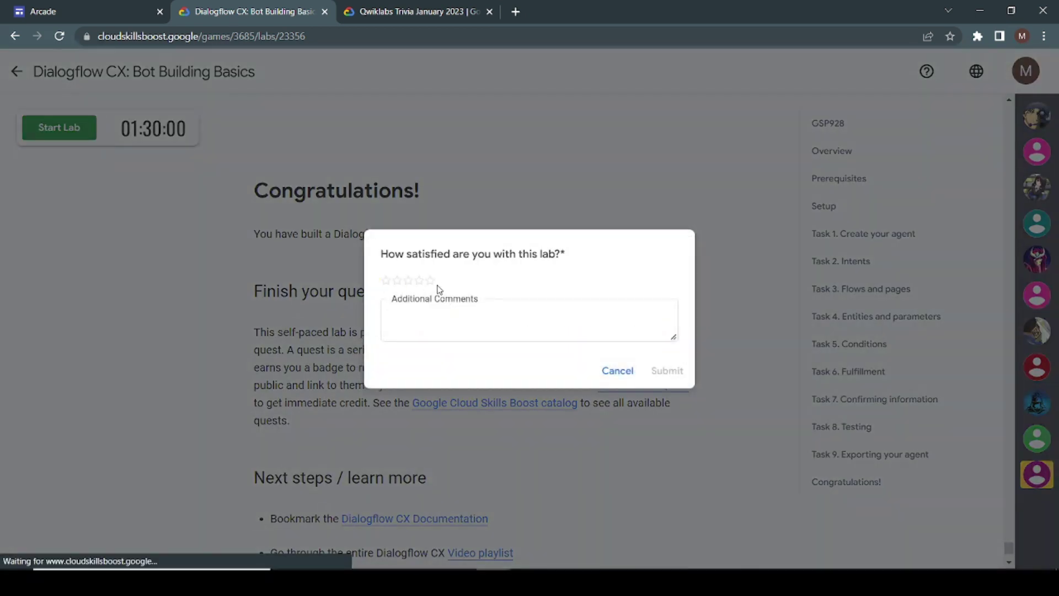
Step: Rate the lab five stars with the comment "great" and submit the feedback
left_click(431, 281)
left_click(425, 315)
type("great")
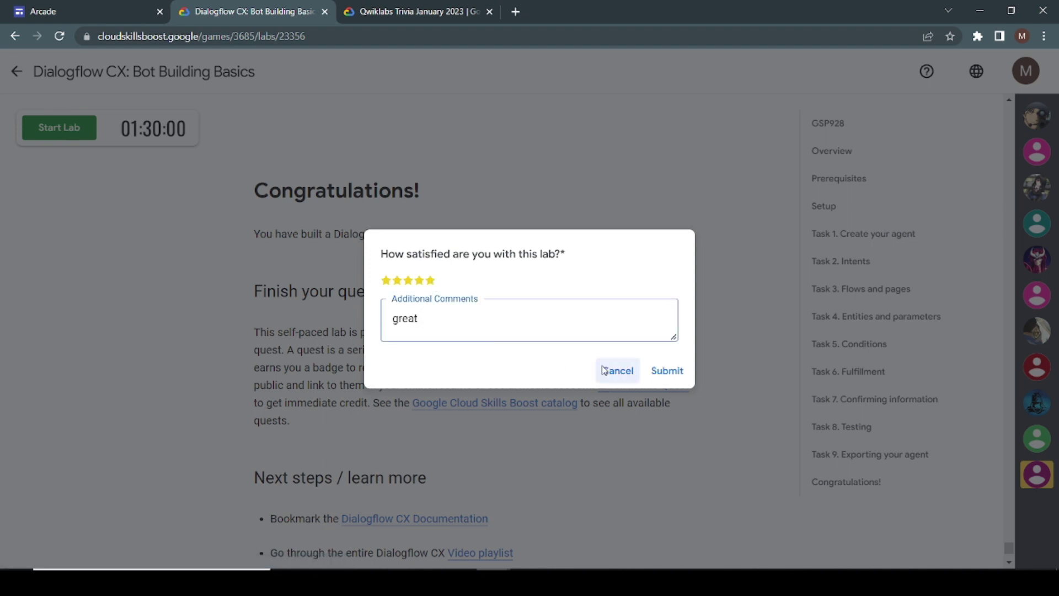
left_click(659, 370)
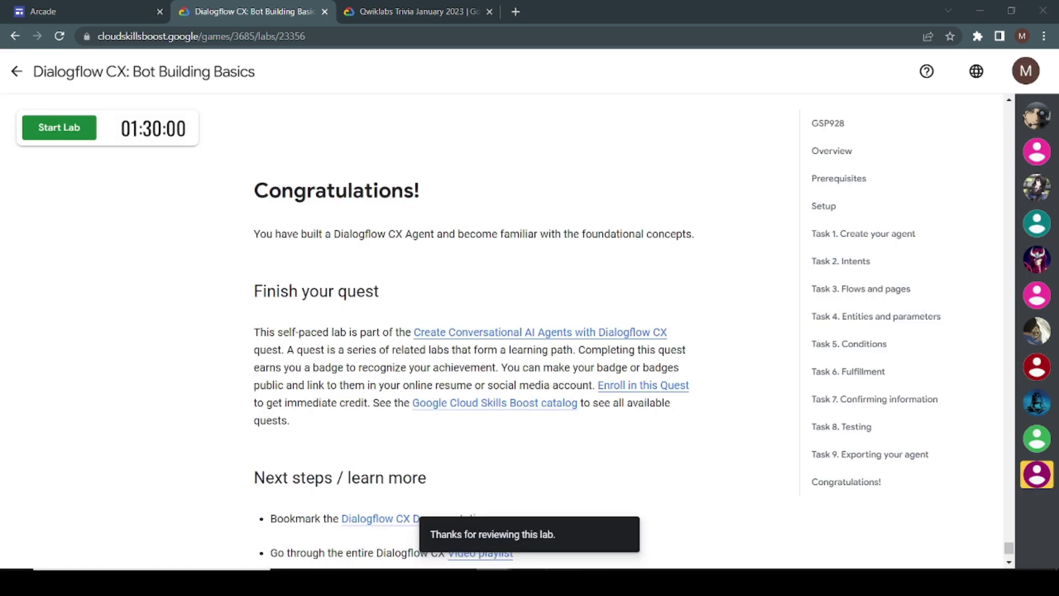
key("alt+Tab")
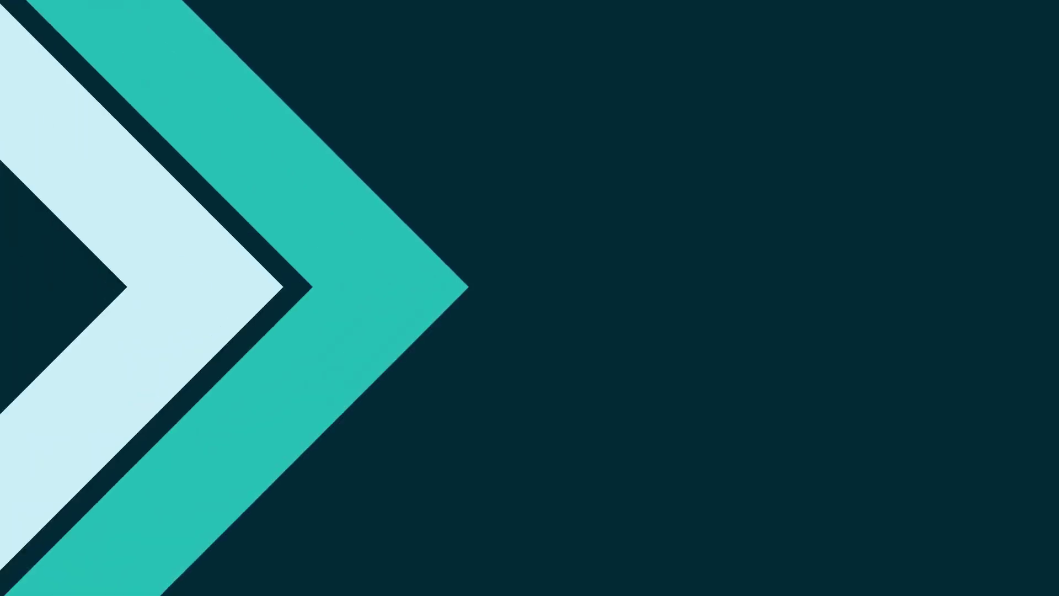